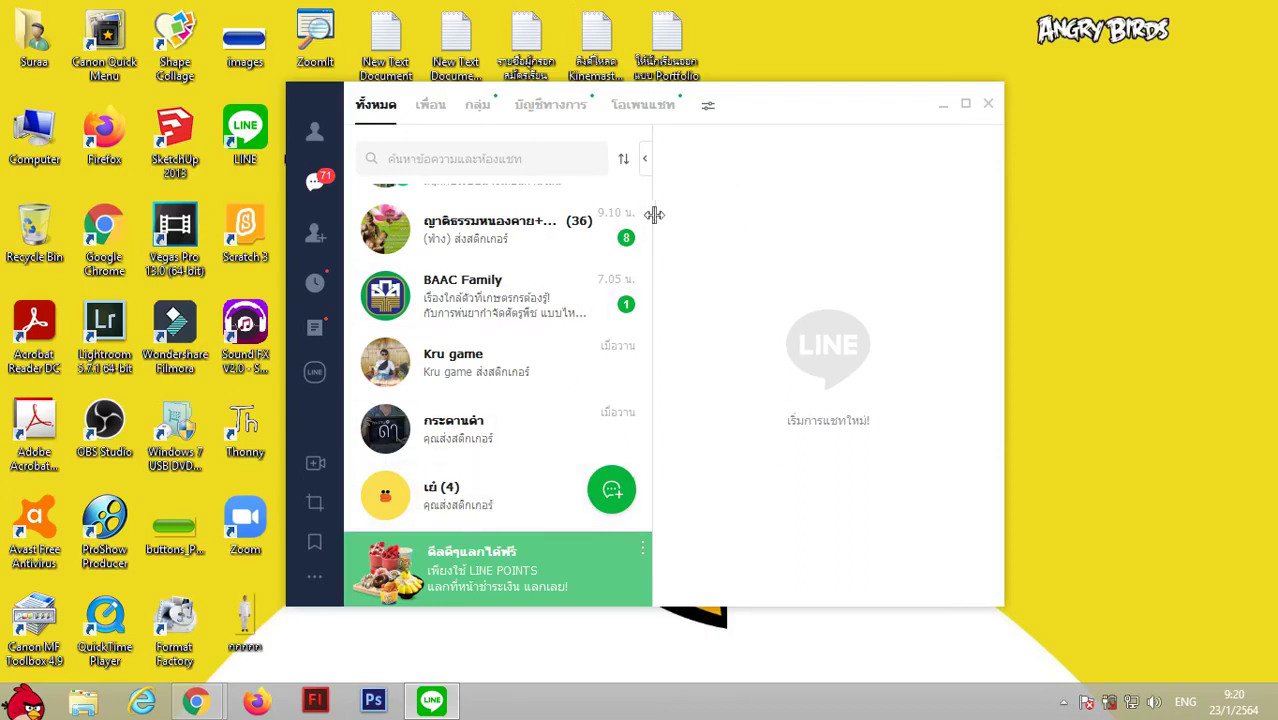
Open the เปิงมาง.fc chat in LINE at full window size, look through its message history and minimize LINE.
{"action": "left_click_drag", "start_coordinate": [645, 216], "coordinate": [652, 226]}
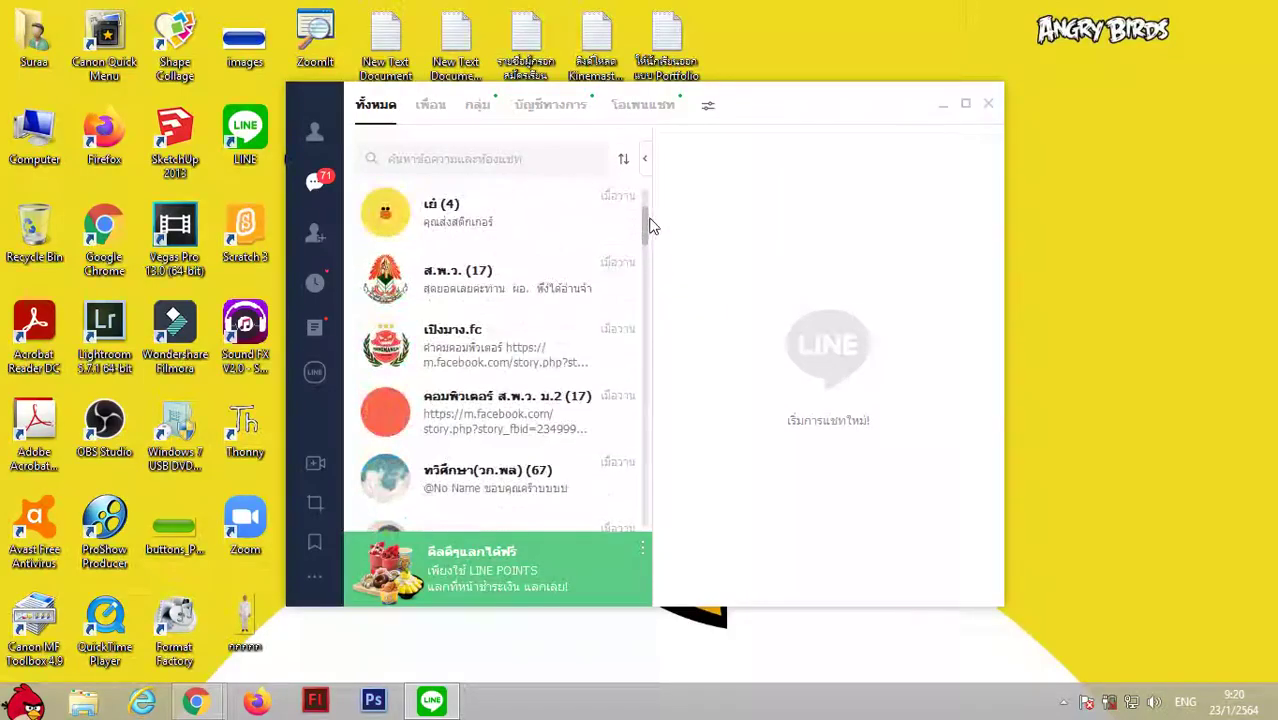
{"action": "left_click", "coordinate": [497, 348]}
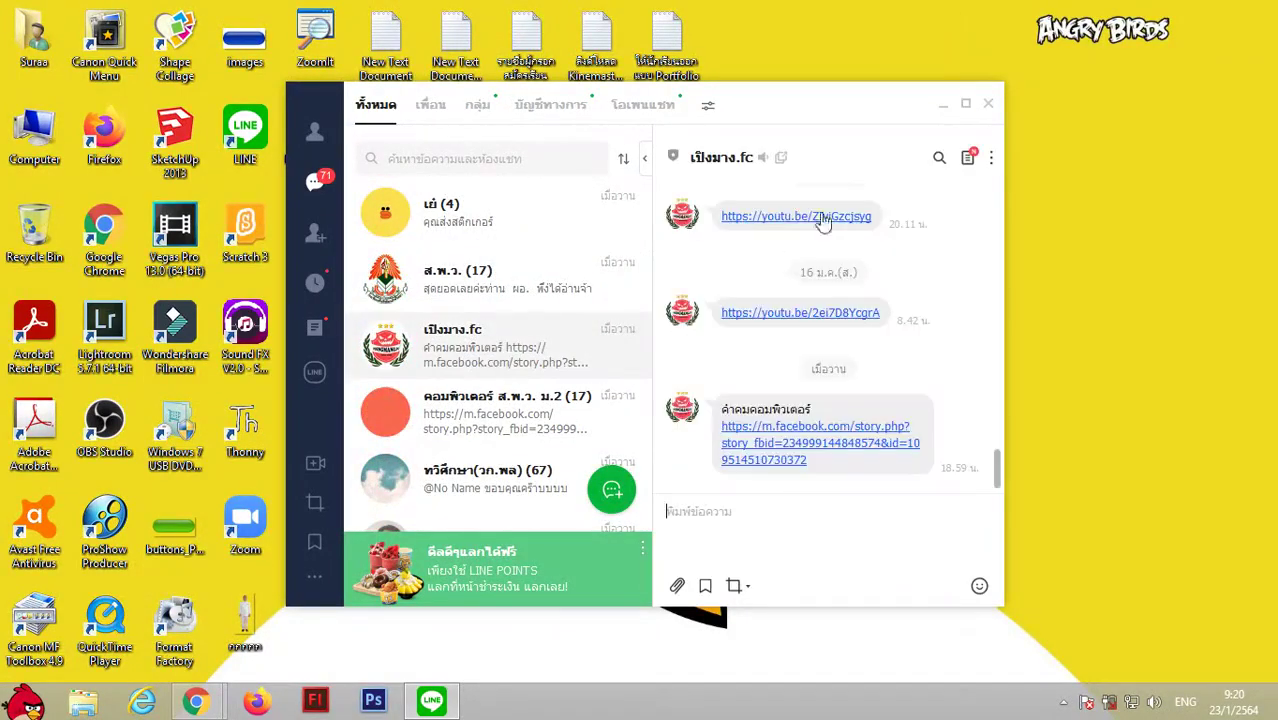
{"action": "left_click", "coordinate": [965, 106]}
{"action": "scroll", "coordinate": [471, 491], "scroll_direction": "up", "scroll_amount": 5}
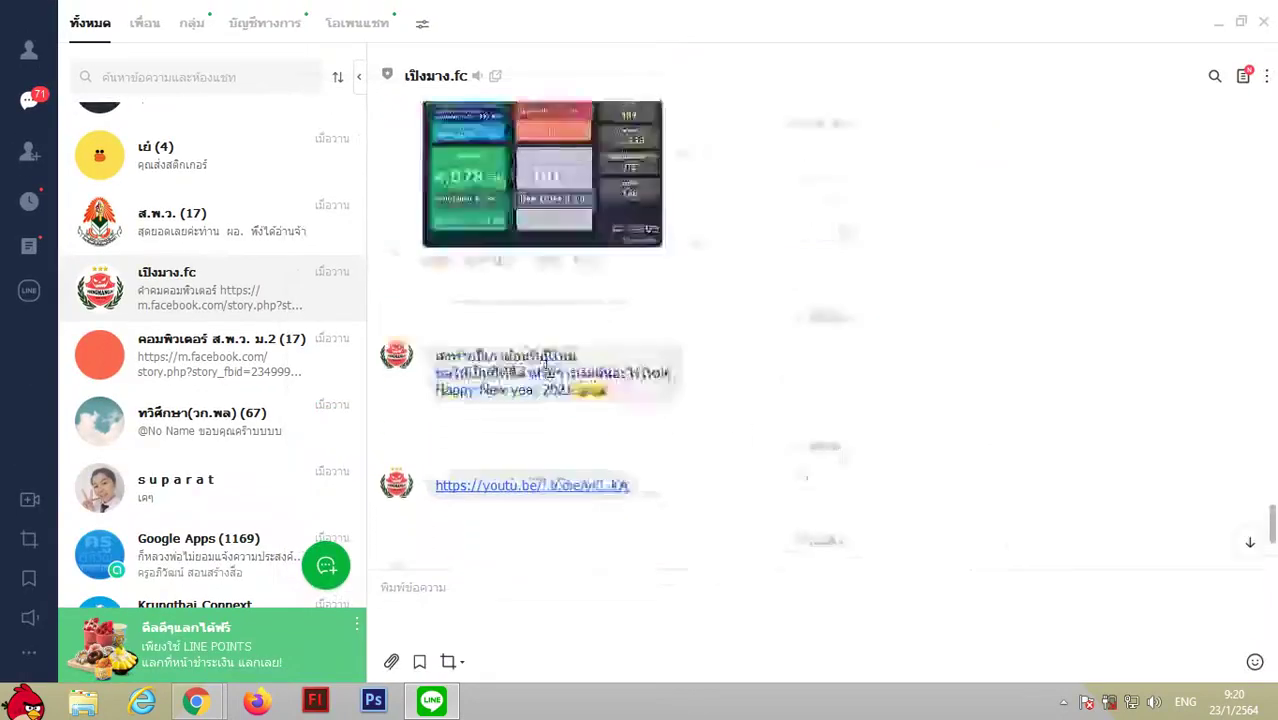
{"action": "scroll", "coordinate": [744, 369], "scroll_direction": "up", "scroll_amount": 3}
{"action": "scroll", "coordinate": [742, 368], "scroll_direction": "up", "scroll_amount": 3}
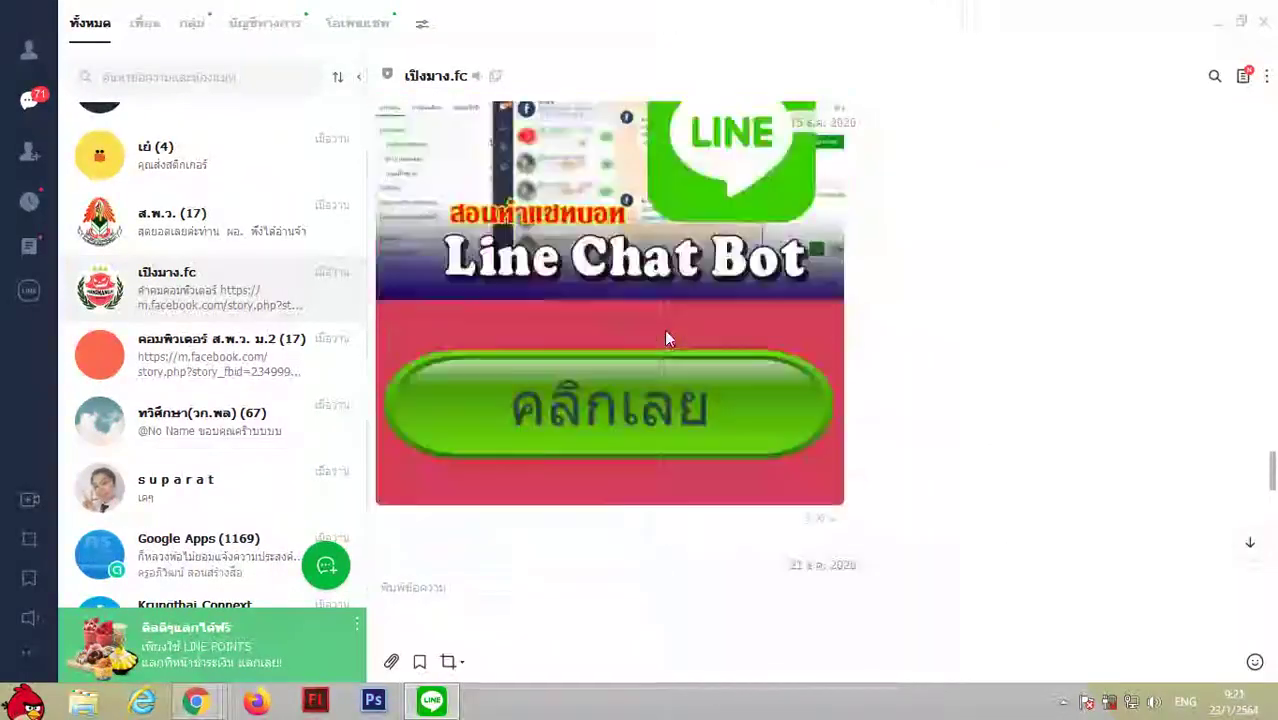
{"action": "scroll", "coordinate": [793, 360], "scroll_direction": "up", "scroll_amount": 8}
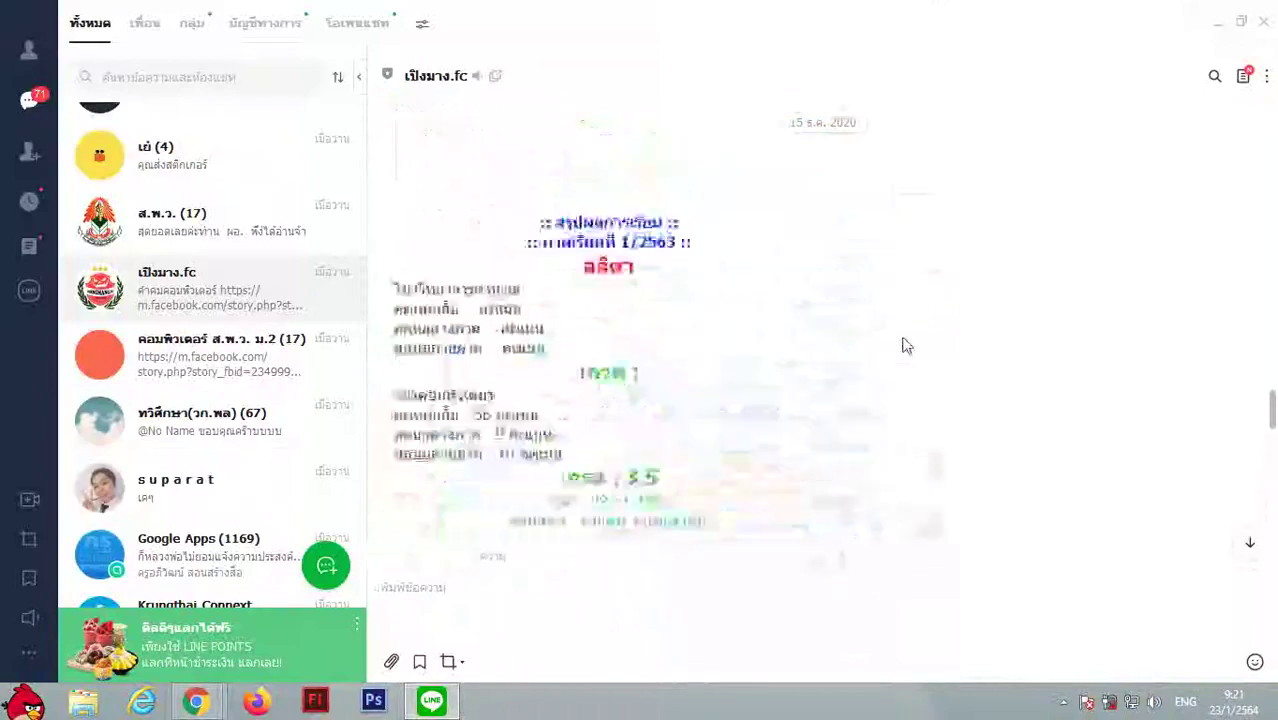
{"action": "scroll", "coordinate": [905, 350], "scroll_direction": "down", "scroll_amount": 10}
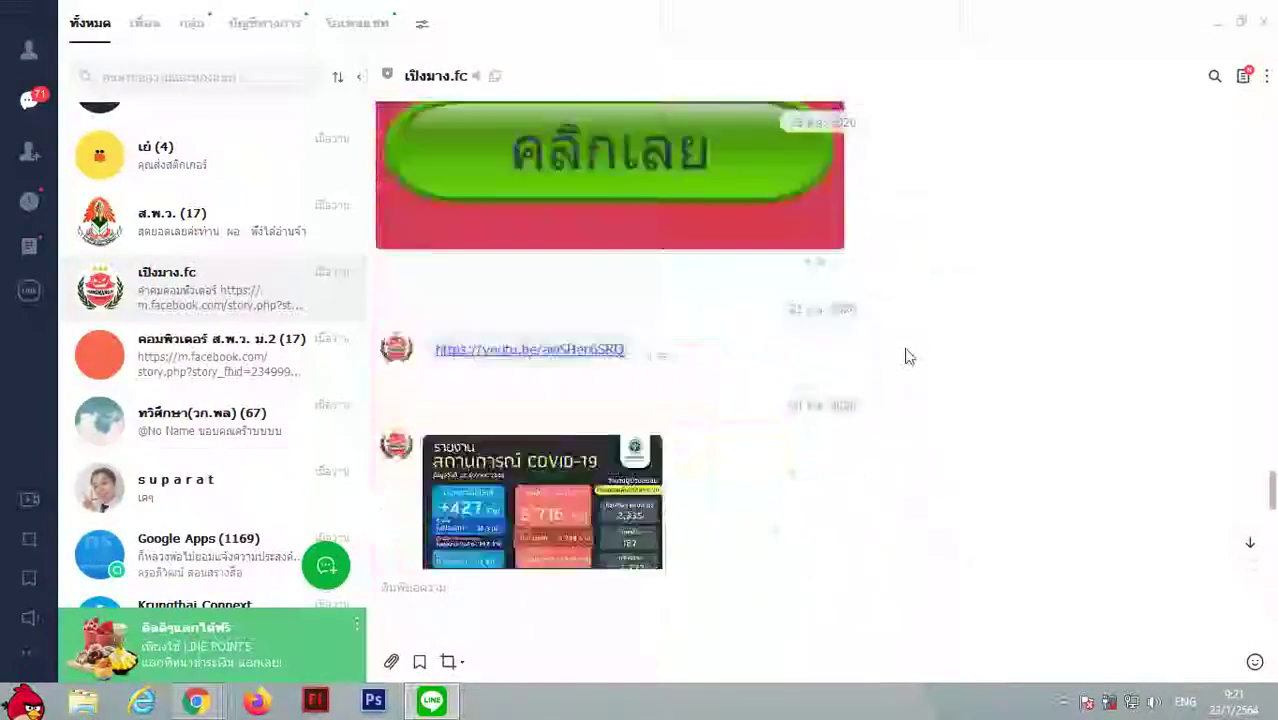
{"action": "scroll", "coordinate": [905, 357], "scroll_direction": "down", "scroll_amount": 3}
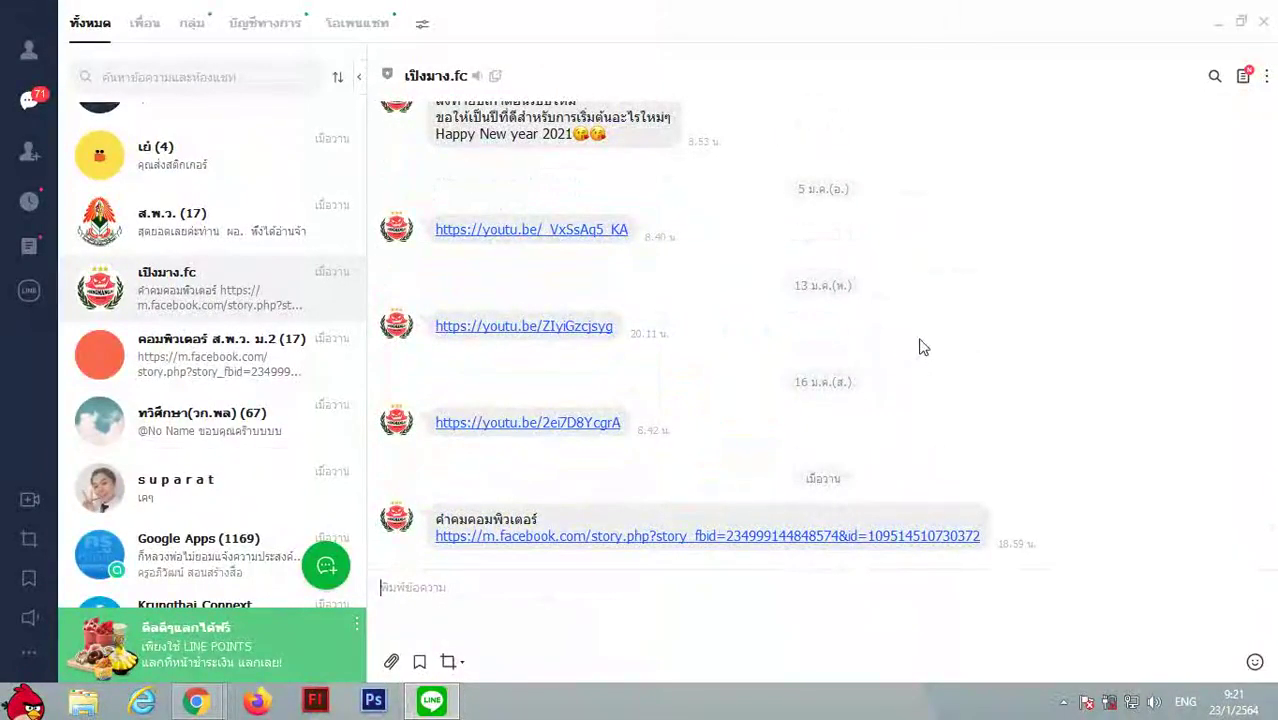
{"action": "left_click", "coordinate": [1221, 28]}
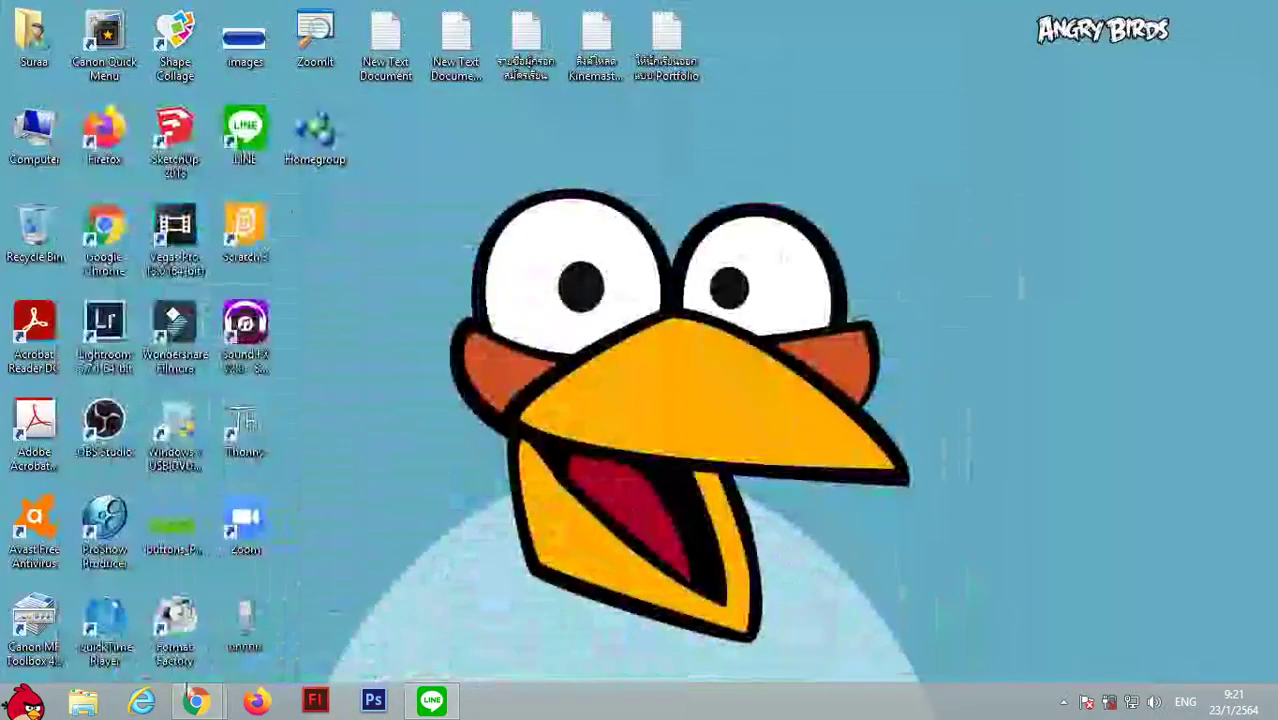
Switch to the Google search page in Chrome and replace the query with a search for "line developer".
{"action": "mouse_move", "coordinate": [196, 701]}
{"action": "left_click", "coordinate": [122, 625]}
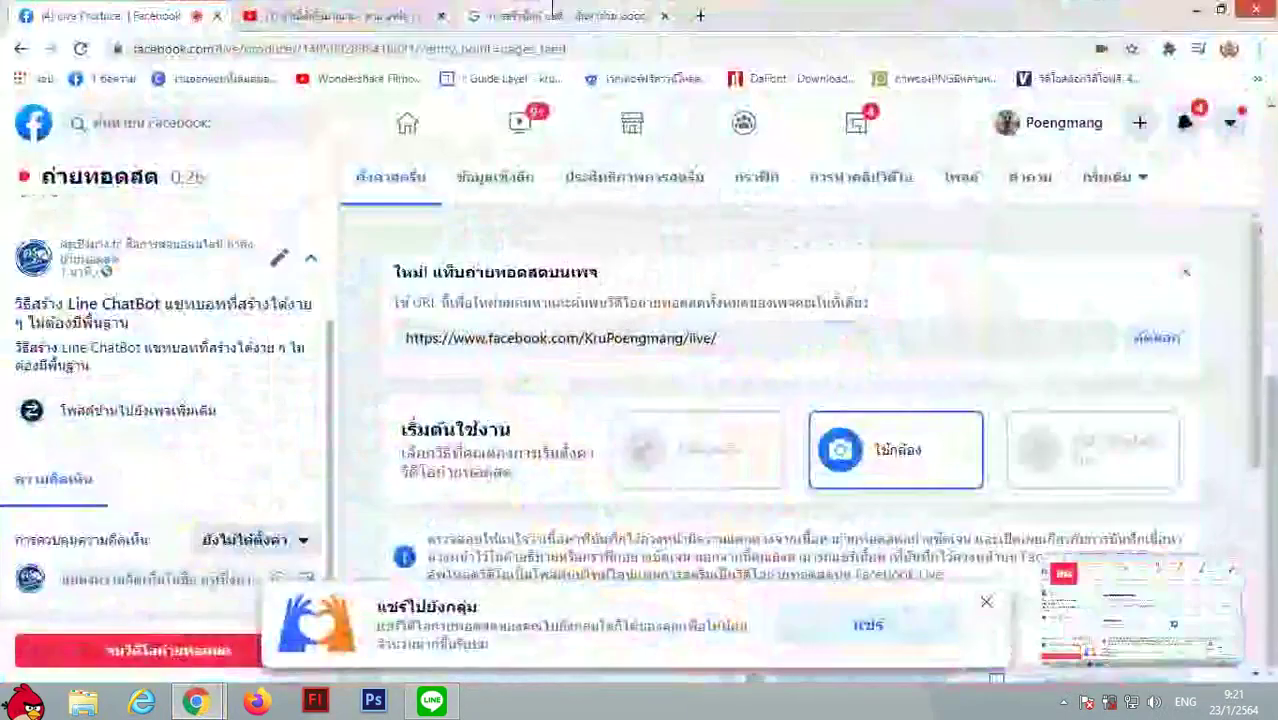
{"action": "left_click", "coordinate": [560, 15]}
{"action": "scroll", "coordinate": [340, 190], "scroll_direction": "up", "scroll_amount": 4}
{"action": "left_click", "coordinate": [585, 115]}
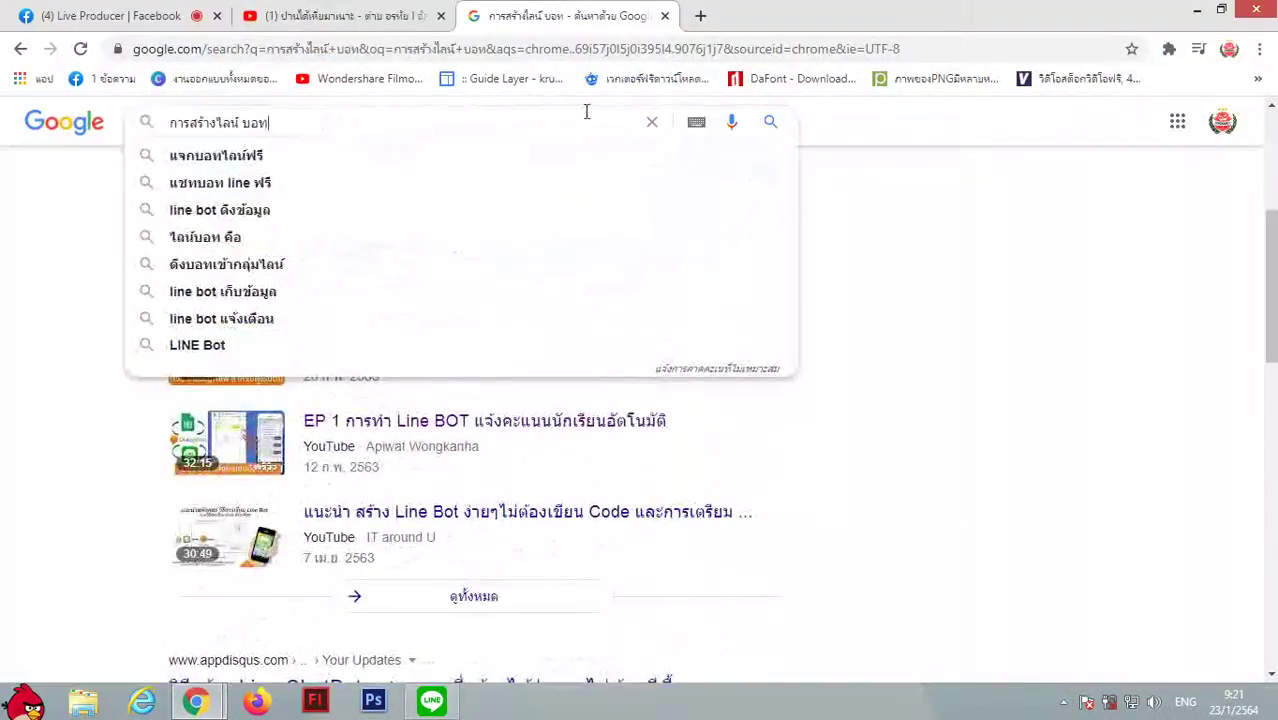
{"action": "left_click", "coordinate": [652, 121]}
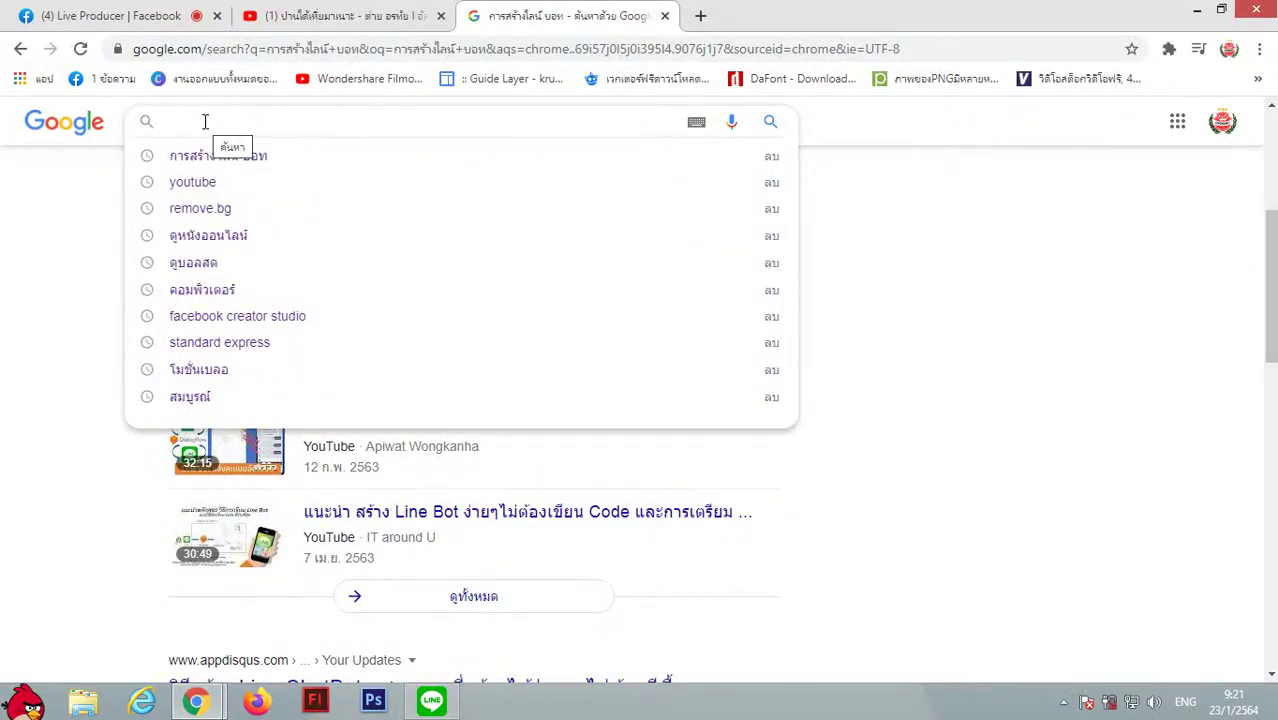
{"action": "type", "text": "l"}
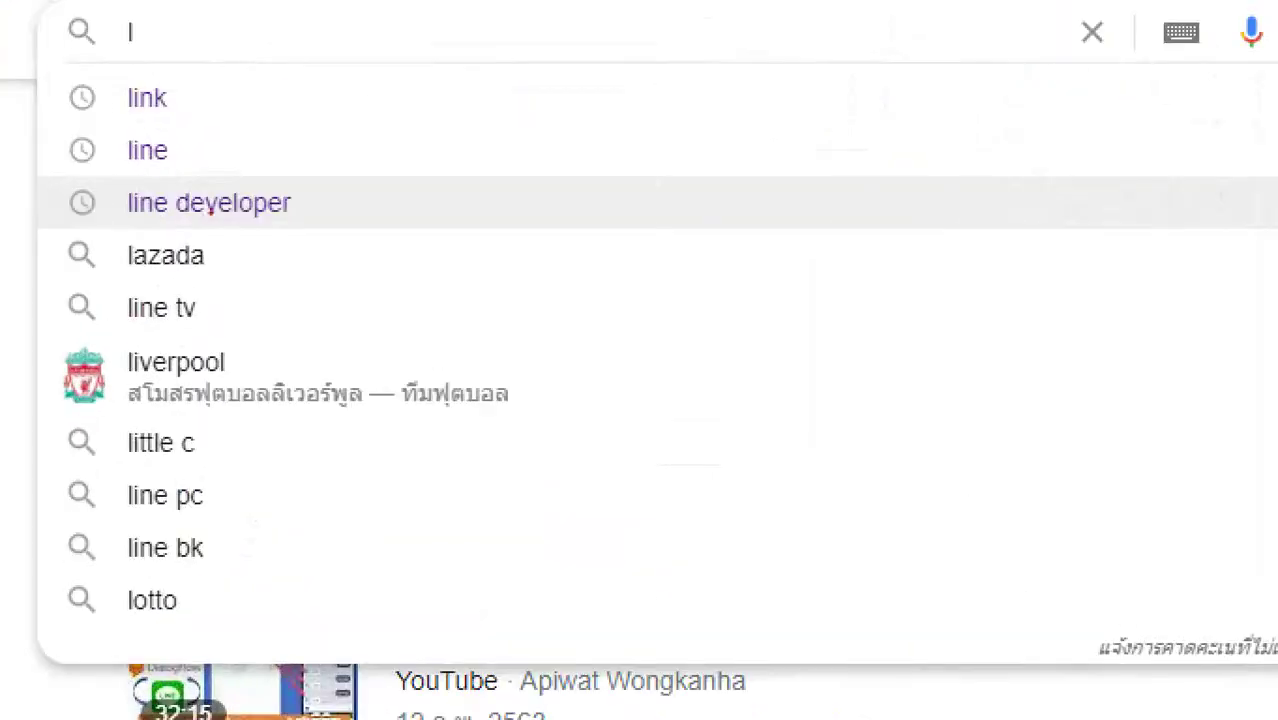
{"action": "mouse_move", "coordinate": [162, 192]}
{"action": "left_mouse_down"}
{"action": "mouse_move", "coordinate": [252, 231]}
{"action": "mouse_move", "coordinate": [185, 191]}
{"action": "left_mouse_up"}
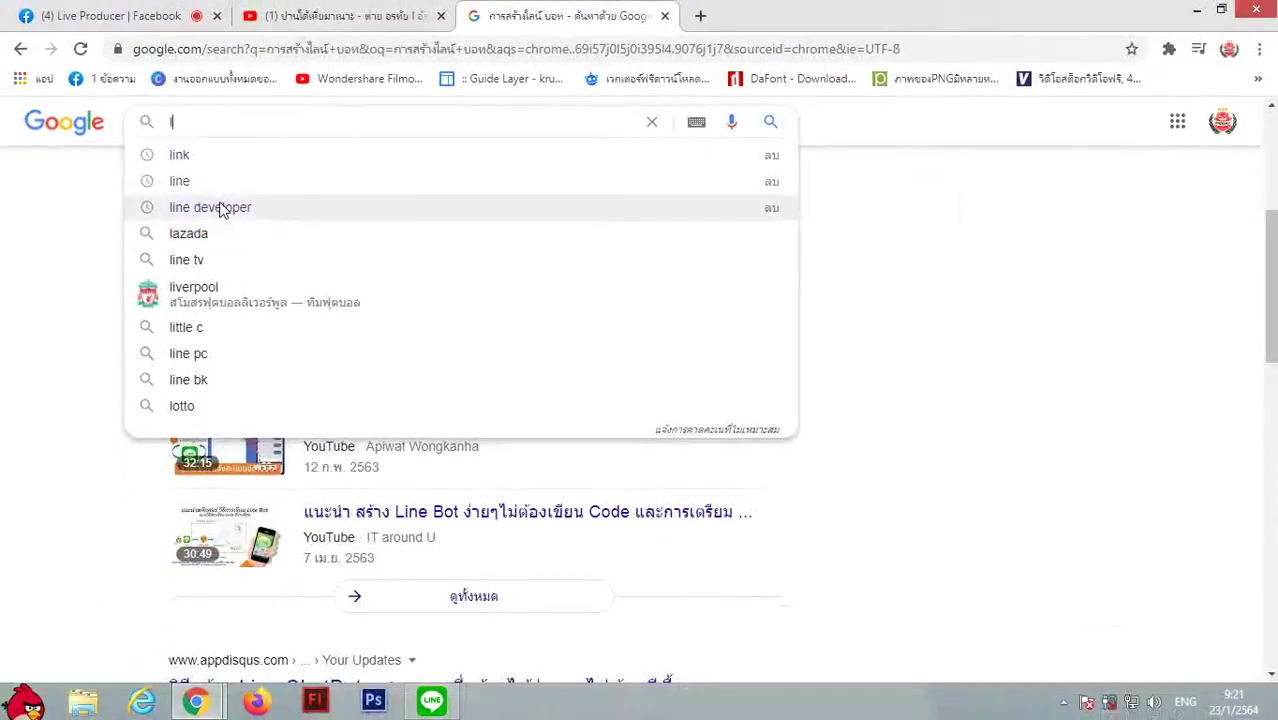
{"action": "left_click", "coordinate": [222, 207]}
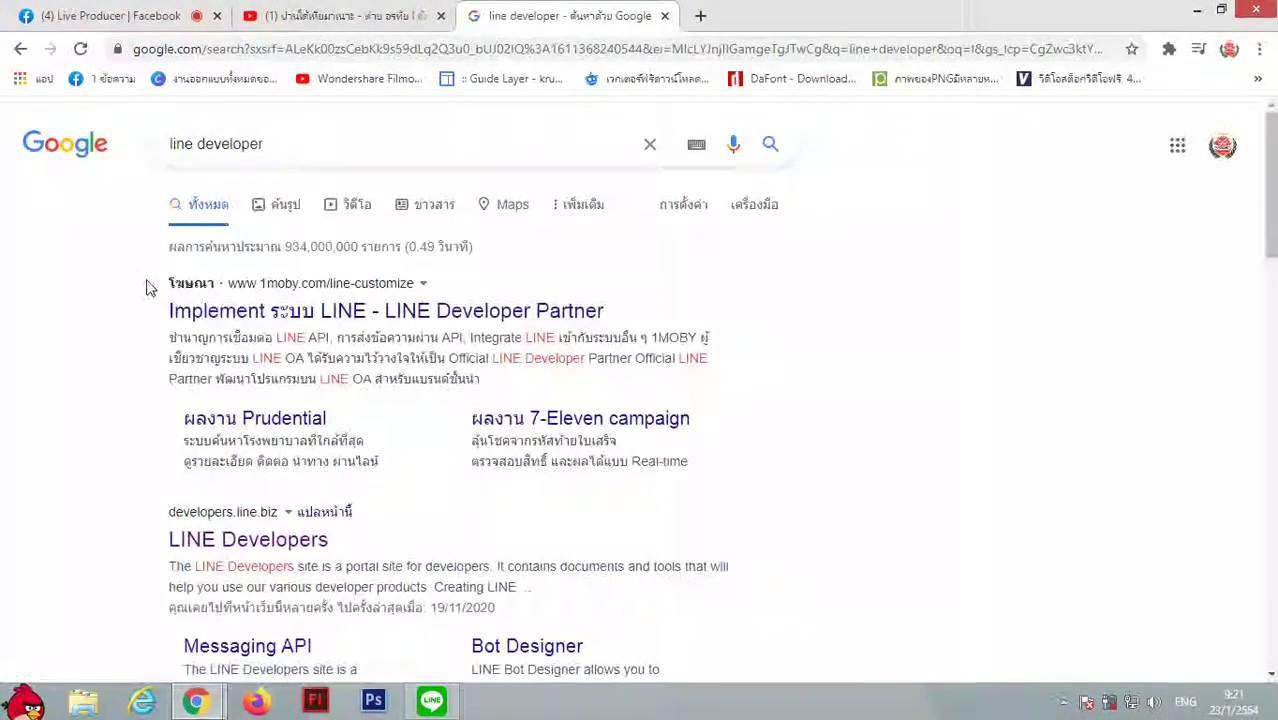
Open the LINE Developers site from the search results and choose to log in with a LINE account.
{"action": "scroll", "coordinate": [114, 371], "scroll_direction": "down", "scroll_amount": 2}
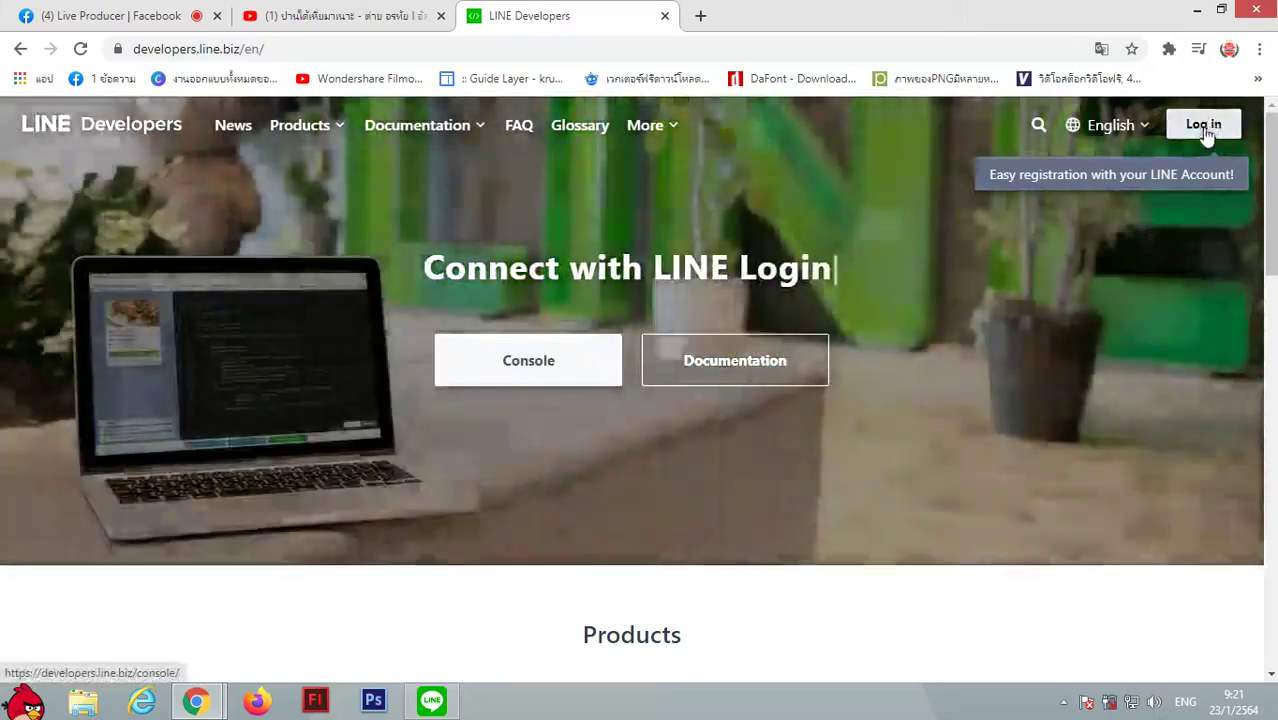
{"action": "left_click", "coordinate": [1206, 128]}
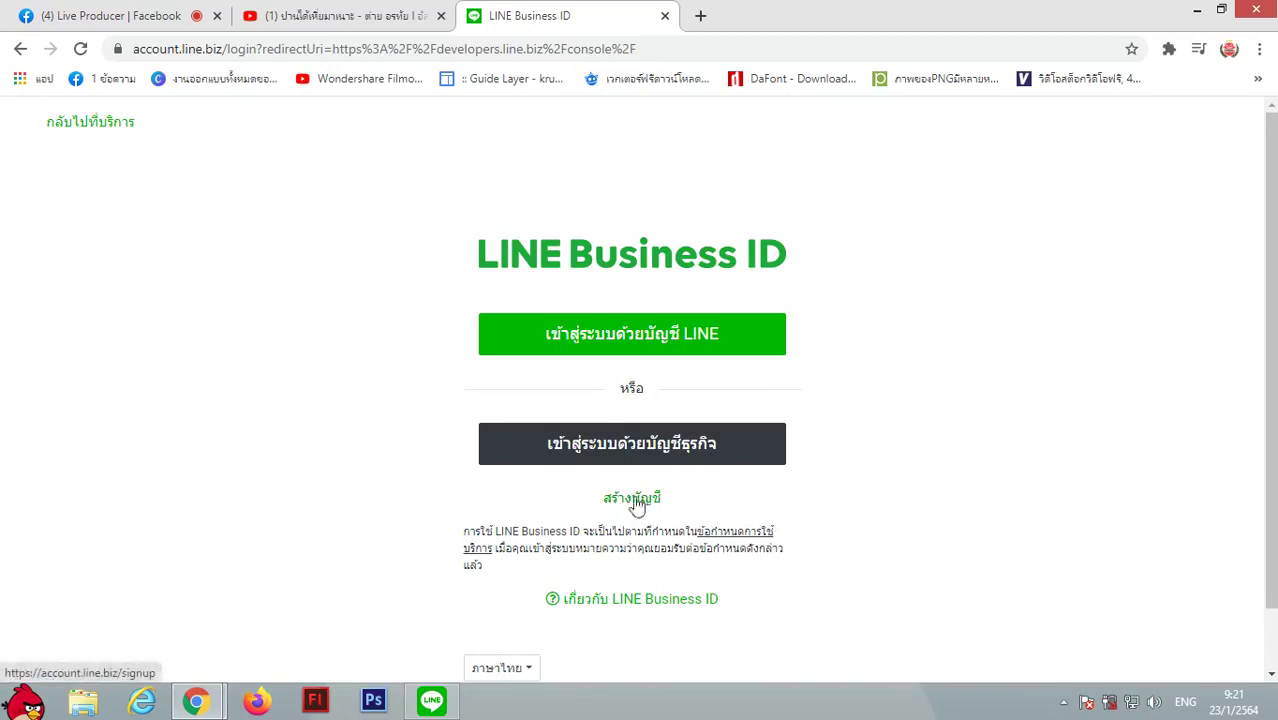
{"action": "left_click", "coordinate": [646, 341]}
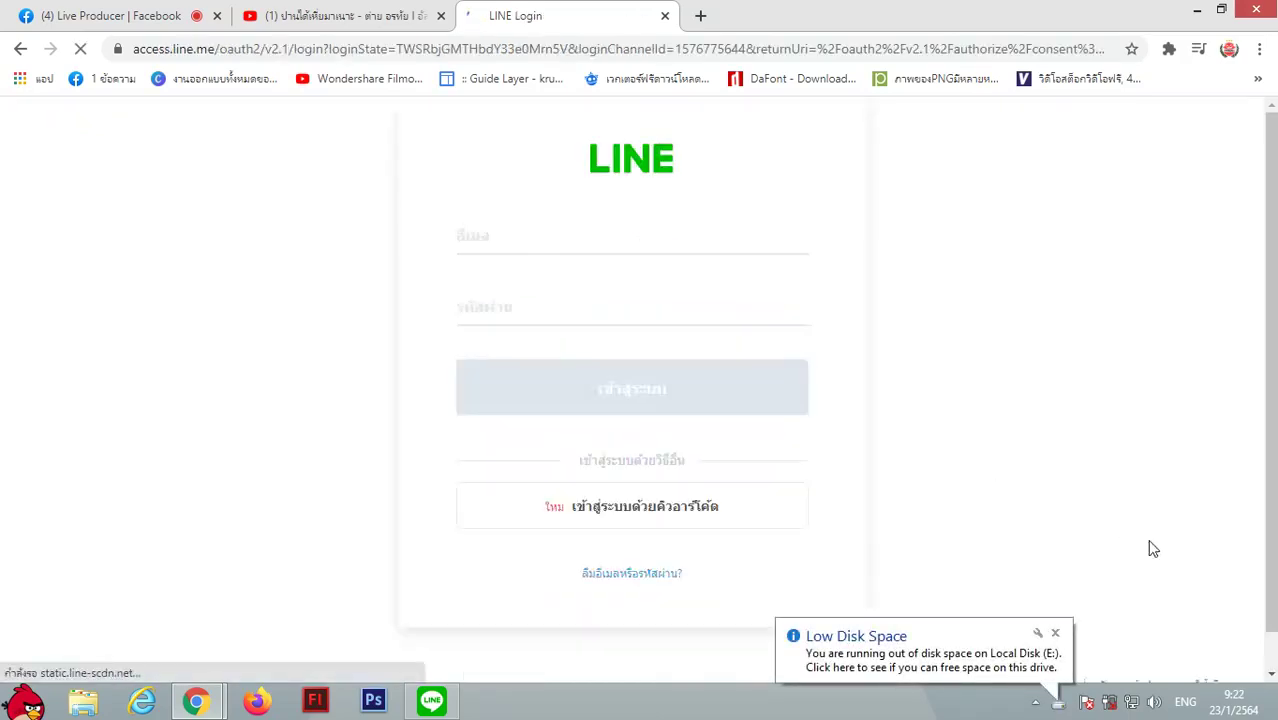
{"action": "left_click", "coordinate": [1056, 636]}
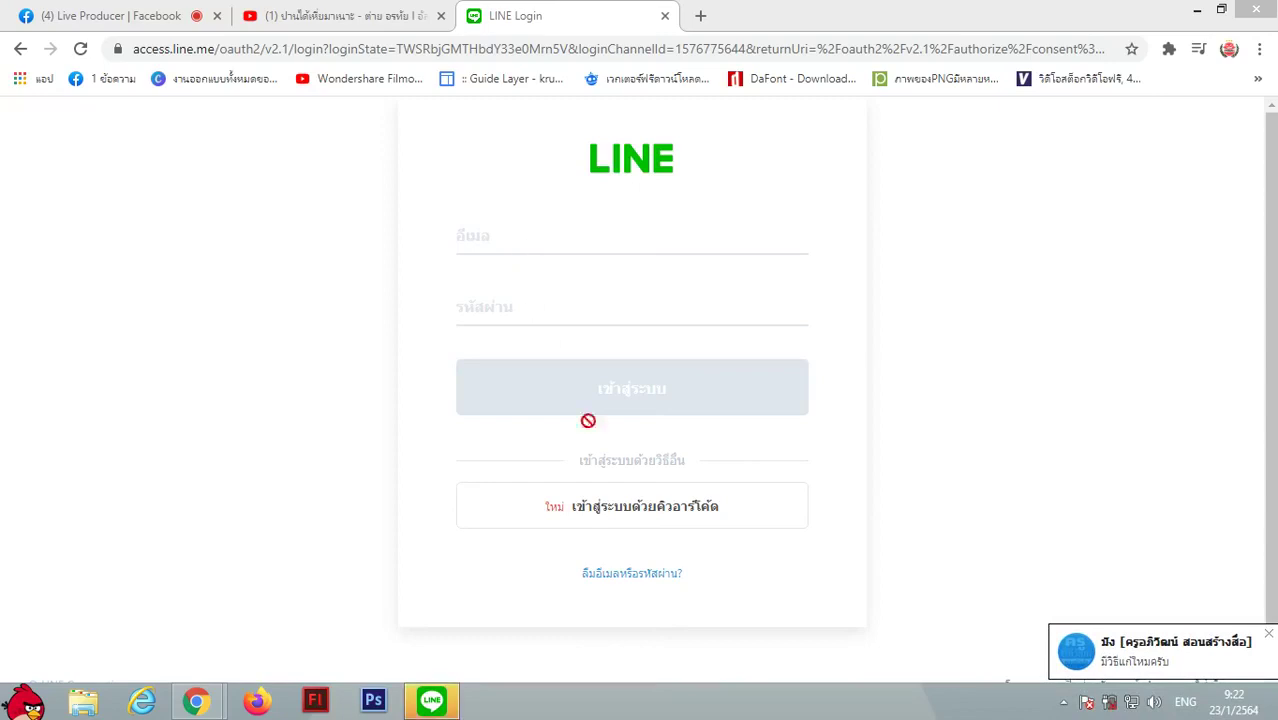
Choose e-mail login over the QR code, fill in the account e-mail and password, and log in to the console.
{"action": "left_click", "coordinate": [656, 516]}
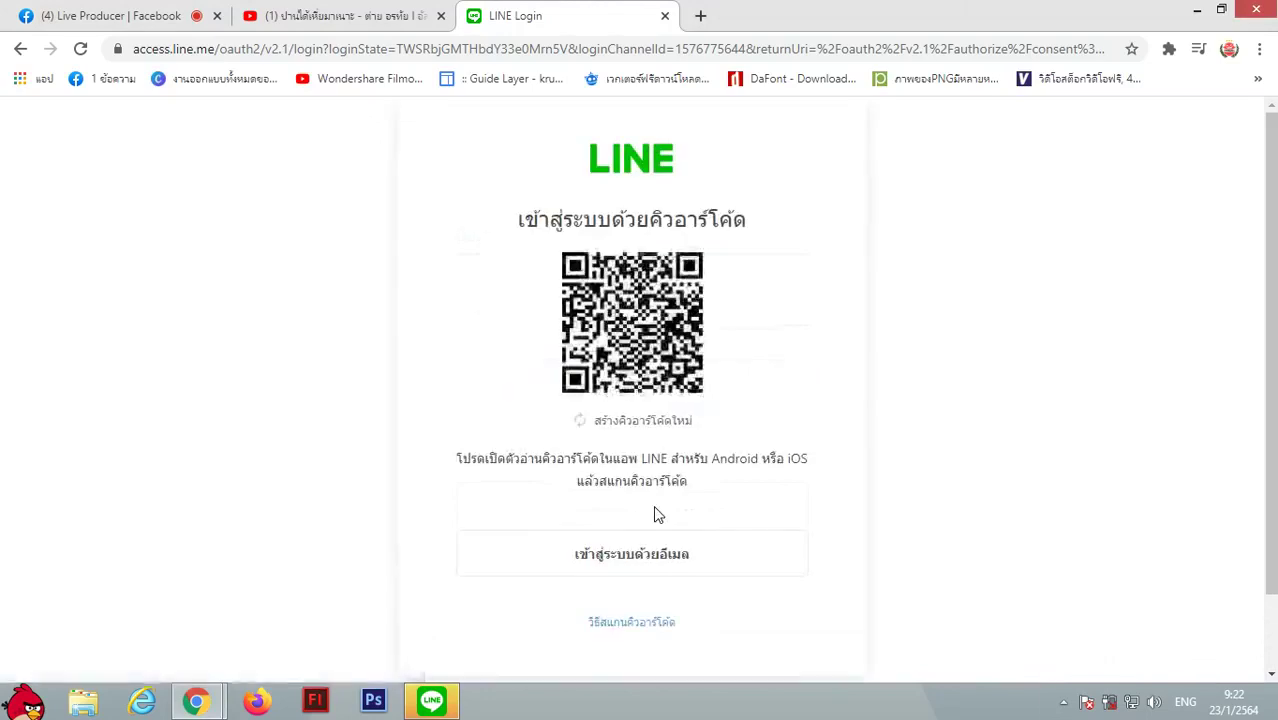
{"action": "left_click", "coordinate": [628, 554]}
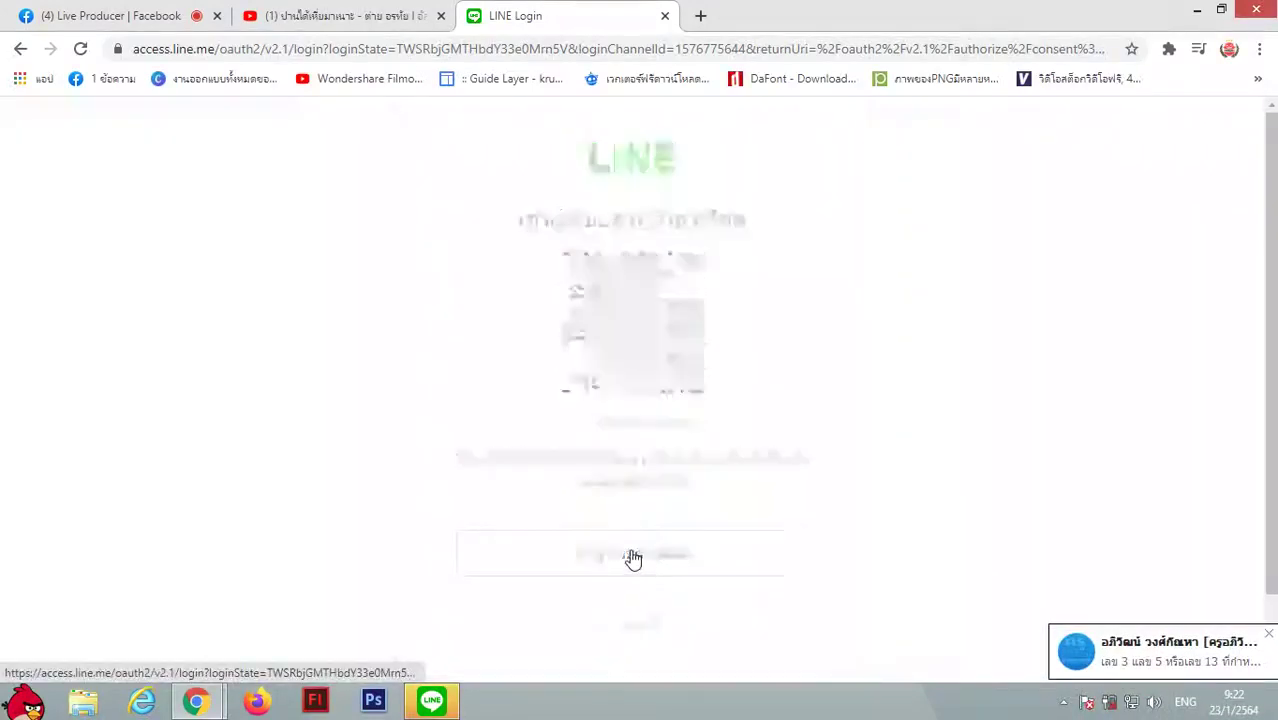
{"action": "left_click", "coordinate": [528, 236]}
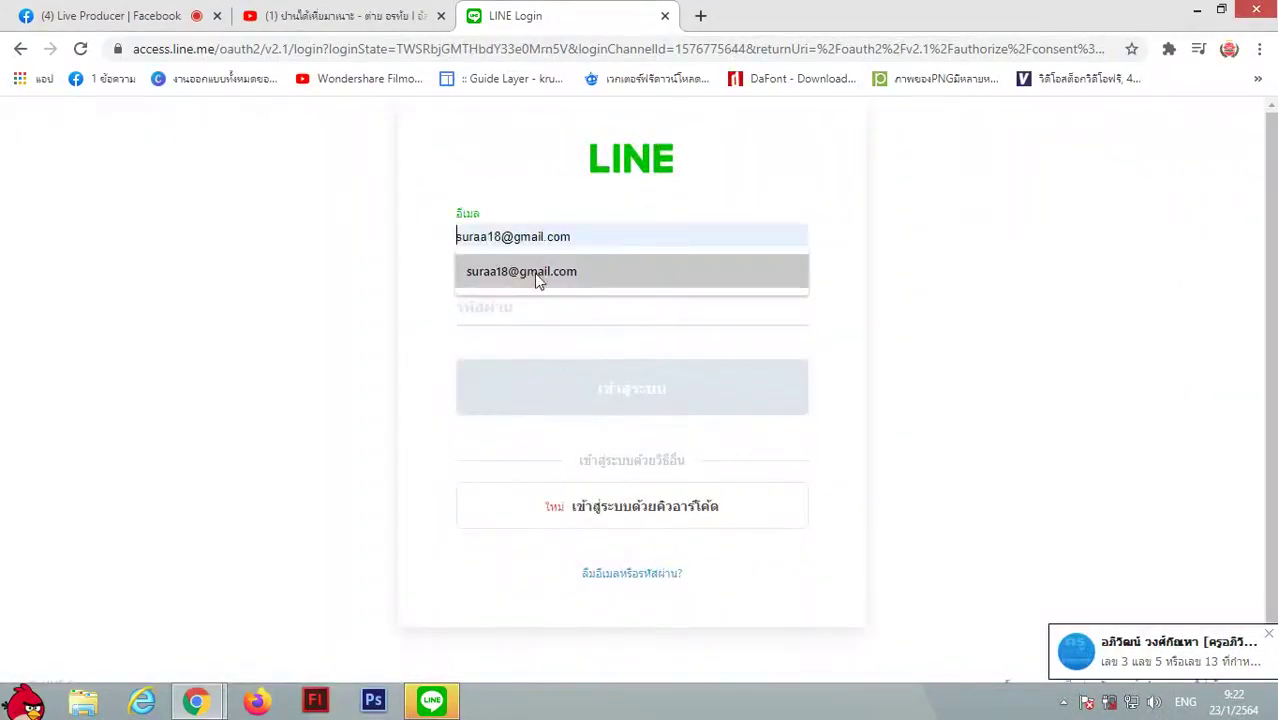
{"action": "left_click", "coordinate": [534, 274]}
{"action": "left_click", "coordinate": [512, 311]}
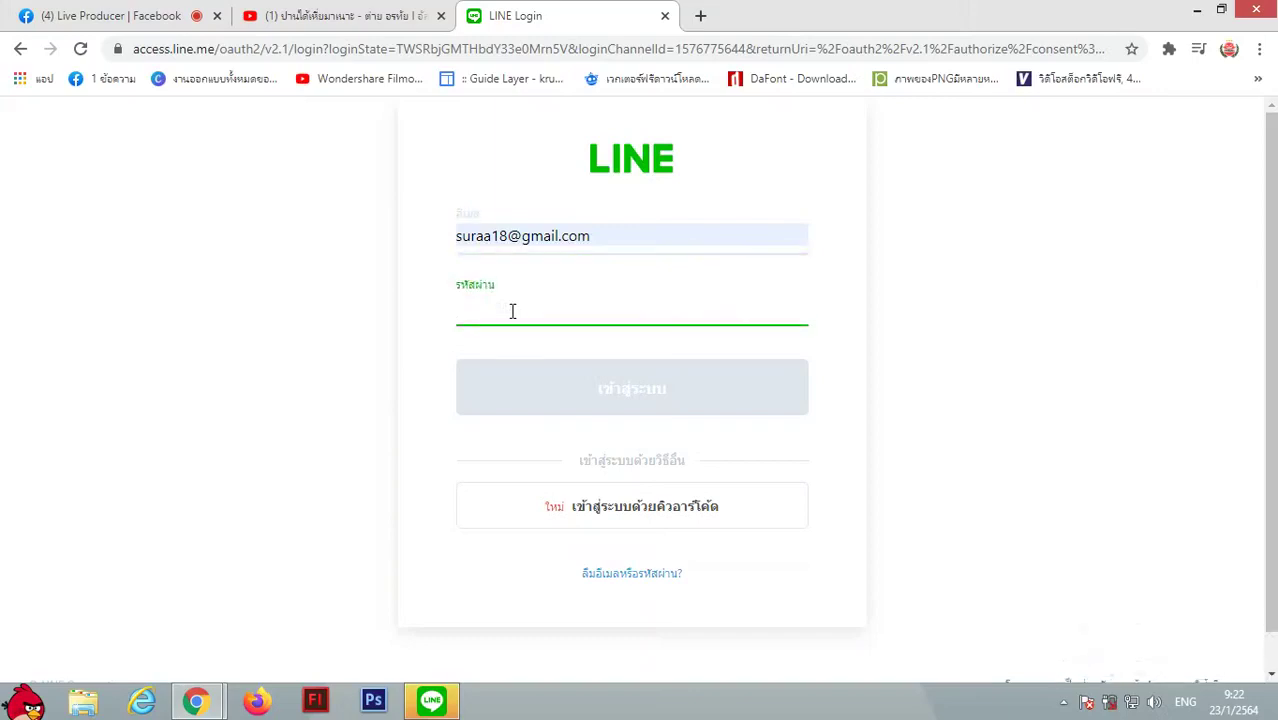
{"action": "type", "text": "•"}
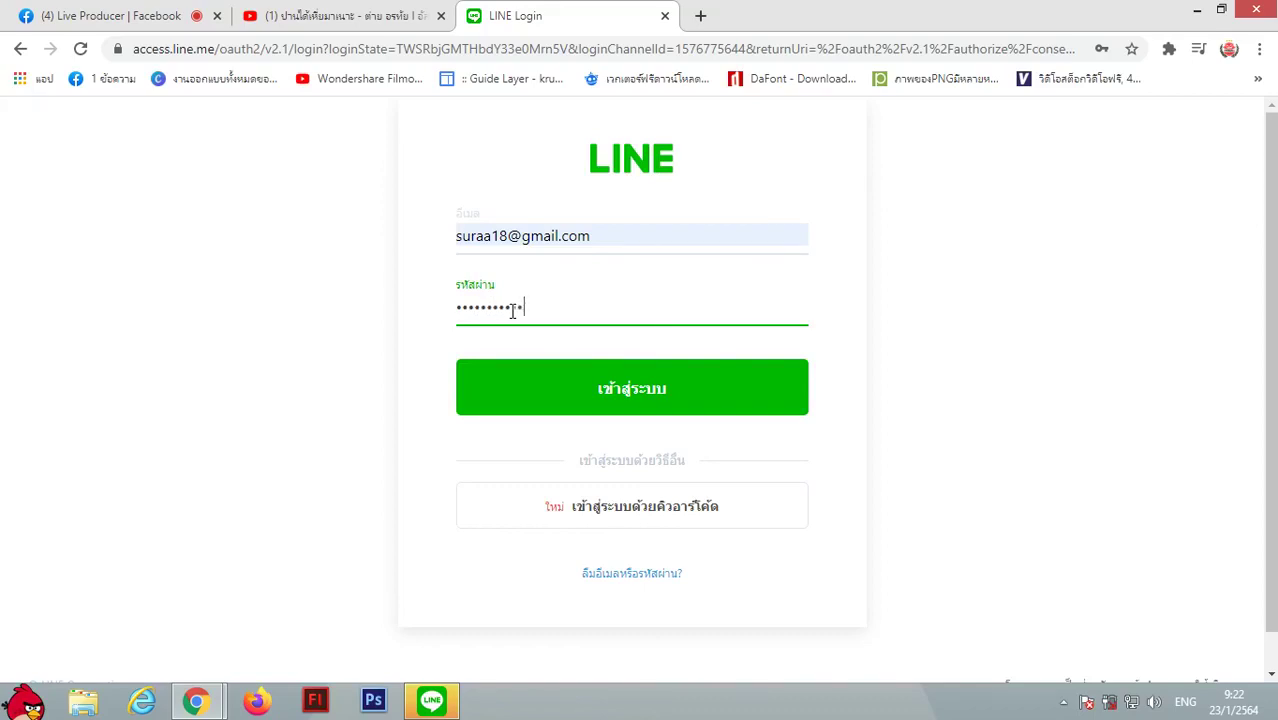
{"action": "key", "text": "Return"}
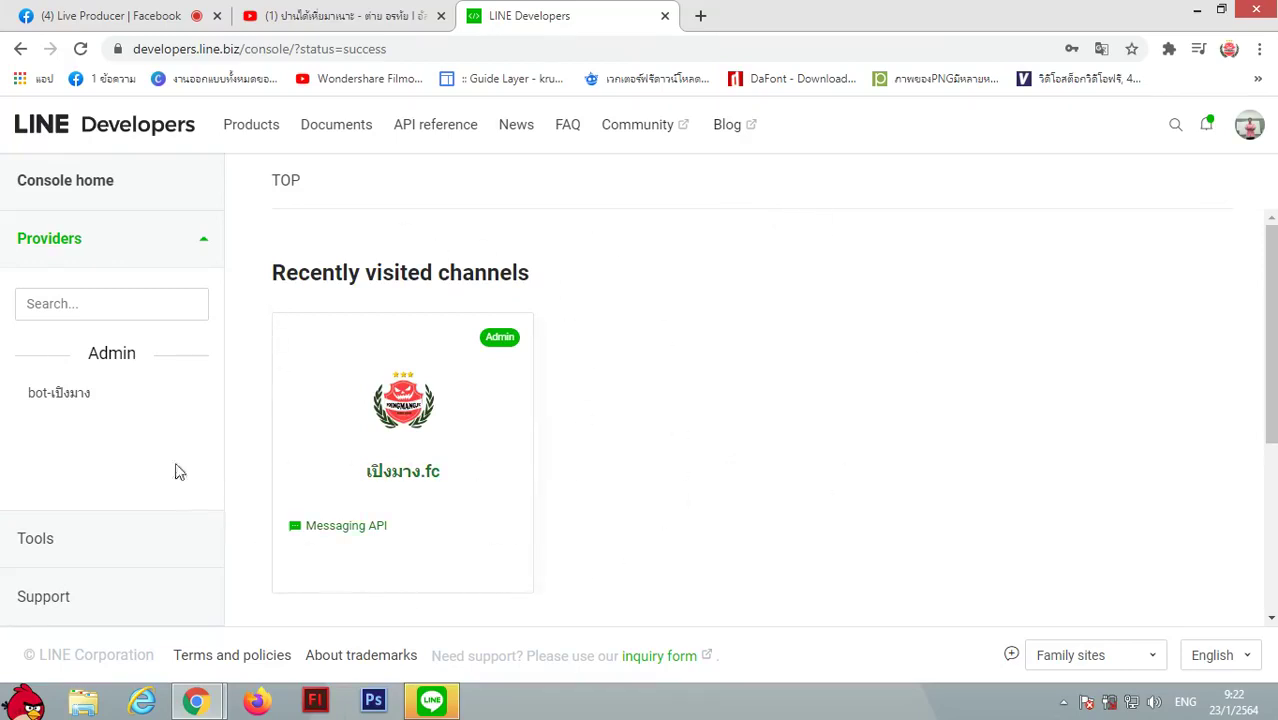
Look over the console's channels and providers, switch to the LINE app and open the เปิงมาง.fc account's timeline.
{"action": "scroll", "coordinate": [570, 363], "scroll_direction": "down", "scroll_amount": 1}
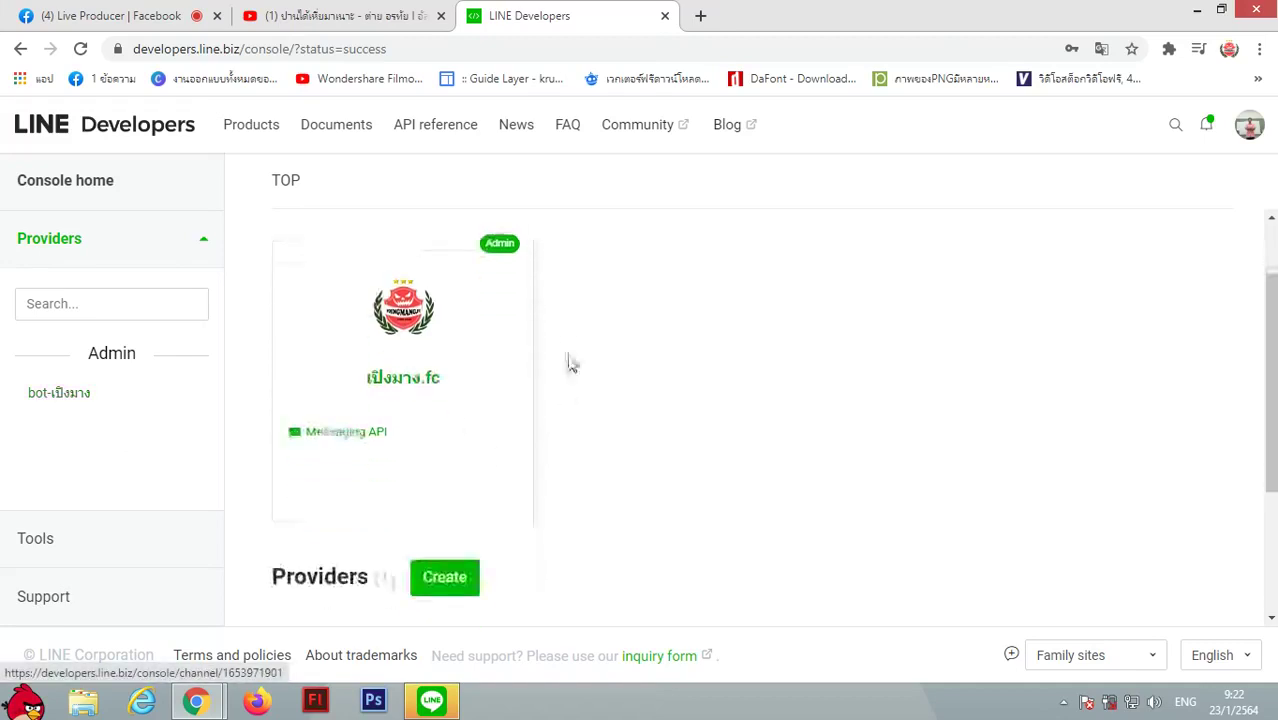
{"action": "scroll", "coordinate": [440, 478], "scroll_direction": "down", "scroll_amount": 1}
{"action": "scroll", "coordinate": [420, 368], "scroll_direction": "up", "scroll_amount": 3}
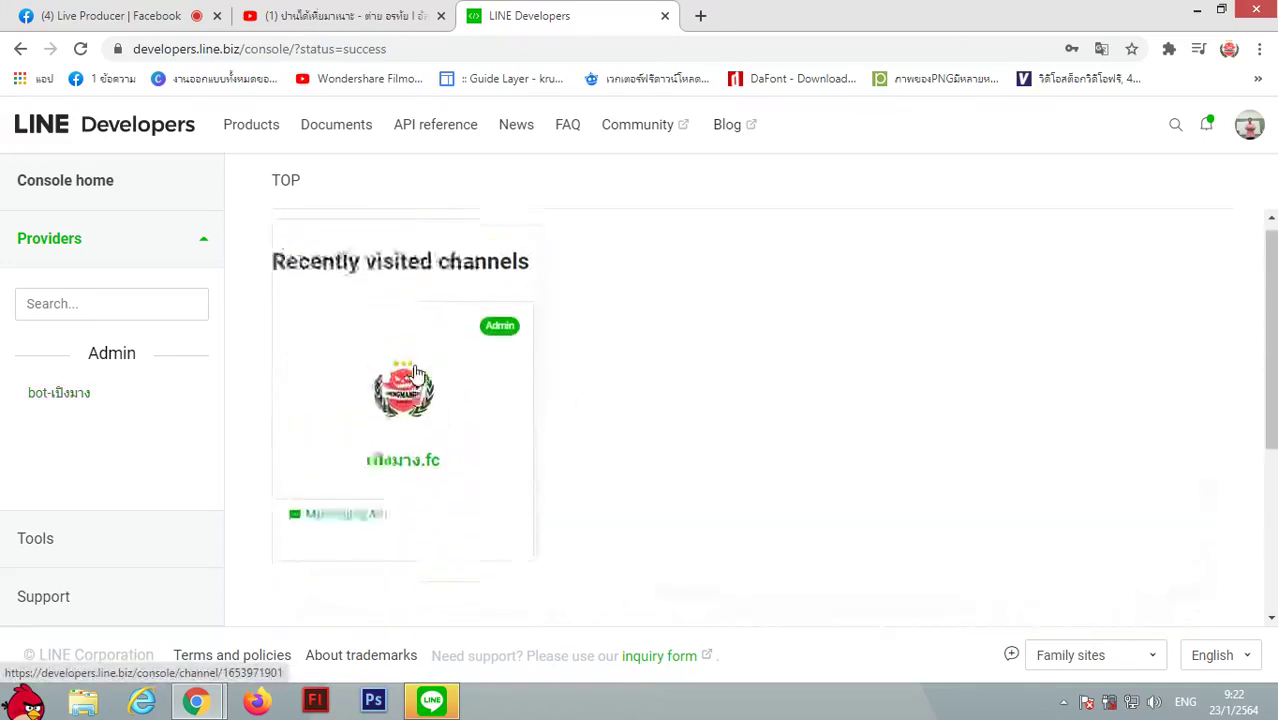
{"action": "left_click", "coordinate": [432, 703]}
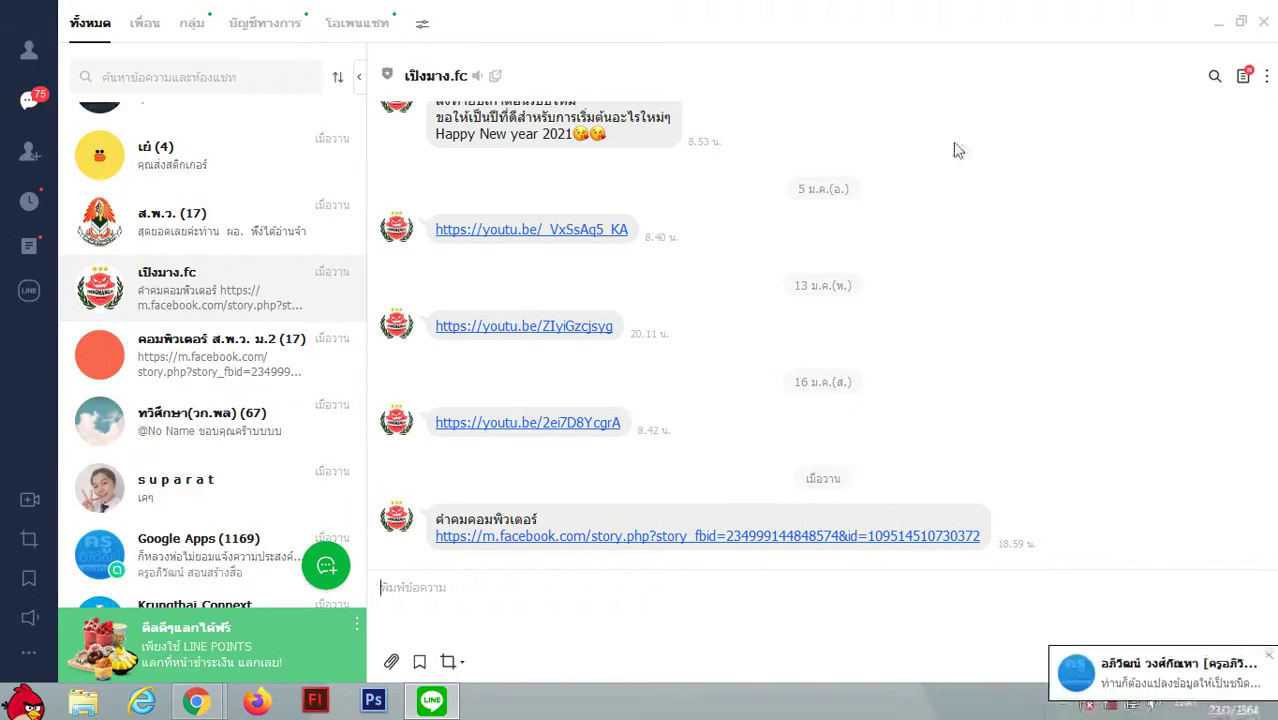
{"action": "left_click", "coordinate": [1240, 82]}
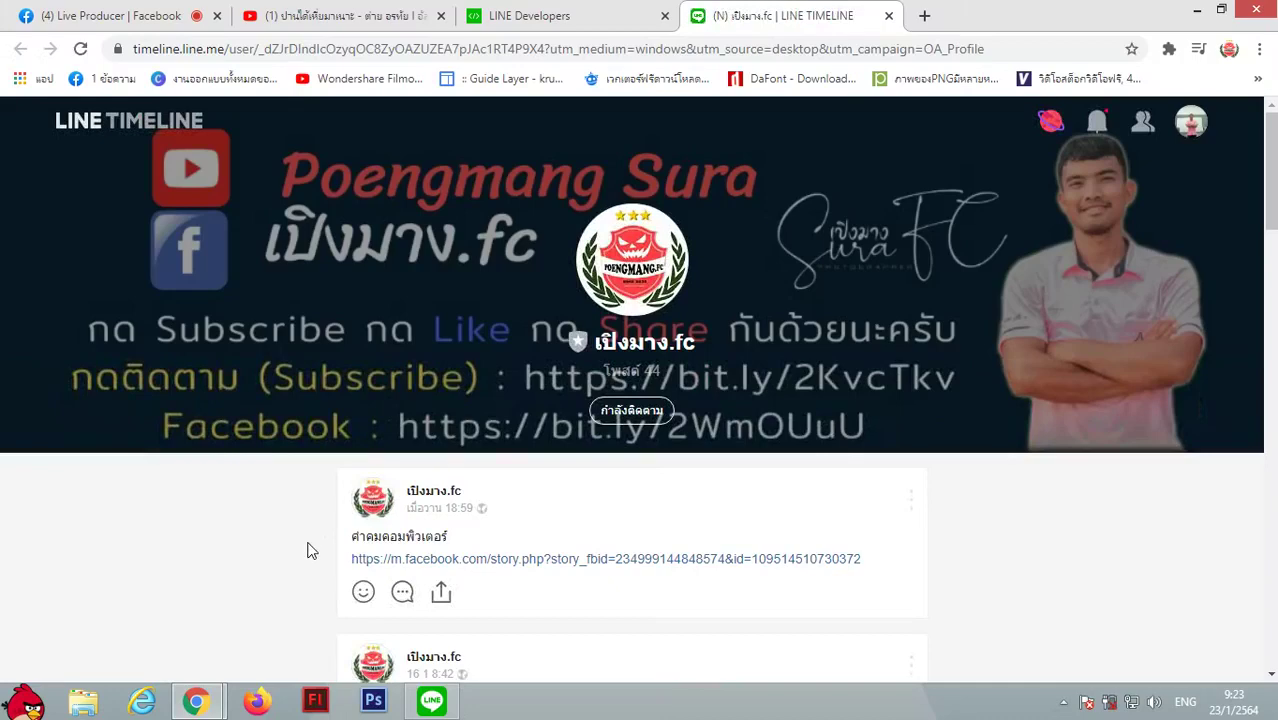
Browse the posts on the เปิงมาง.fc timeline page and take a brief look at the friends list.
{"action": "scroll", "coordinate": [491, 494], "scroll_direction": "down", "scroll_amount": 1}
{"action": "scroll", "coordinate": [600, 457], "scroll_direction": "up", "scroll_amount": 1}
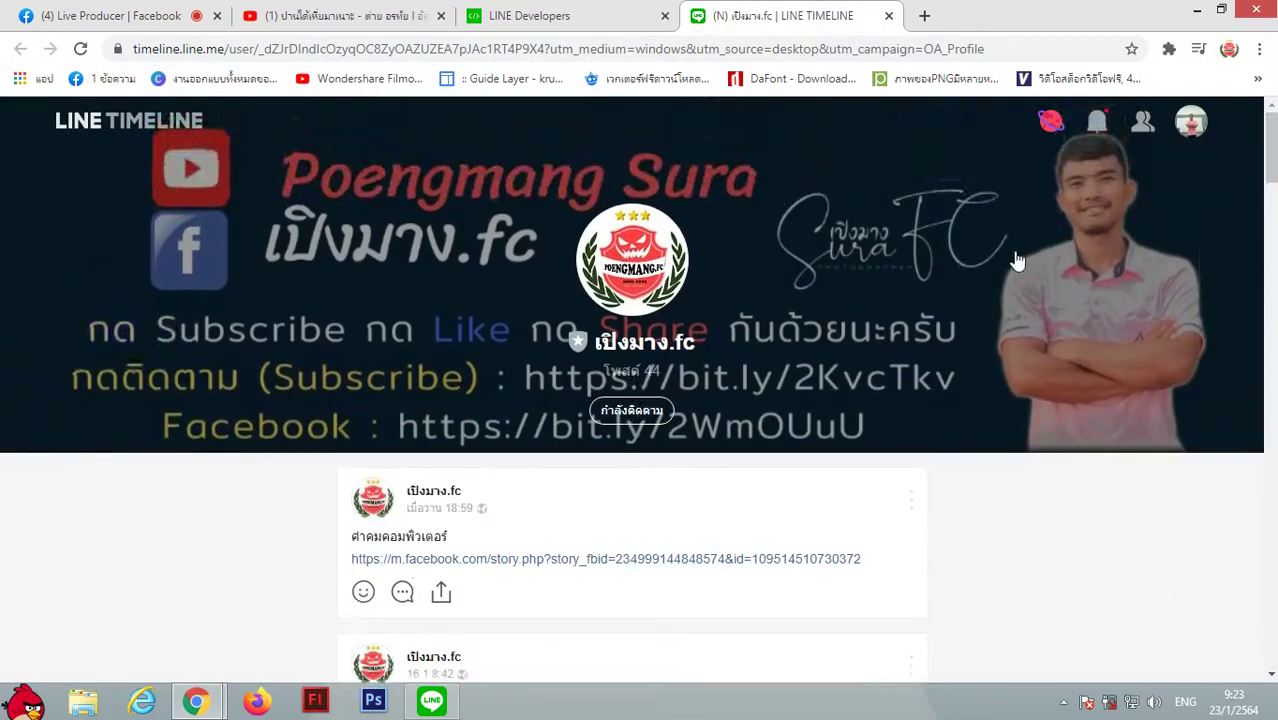
{"action": "scroll", "coordinate": [238, 545], "scroll_direction": "down", "scroll_amount": 6}
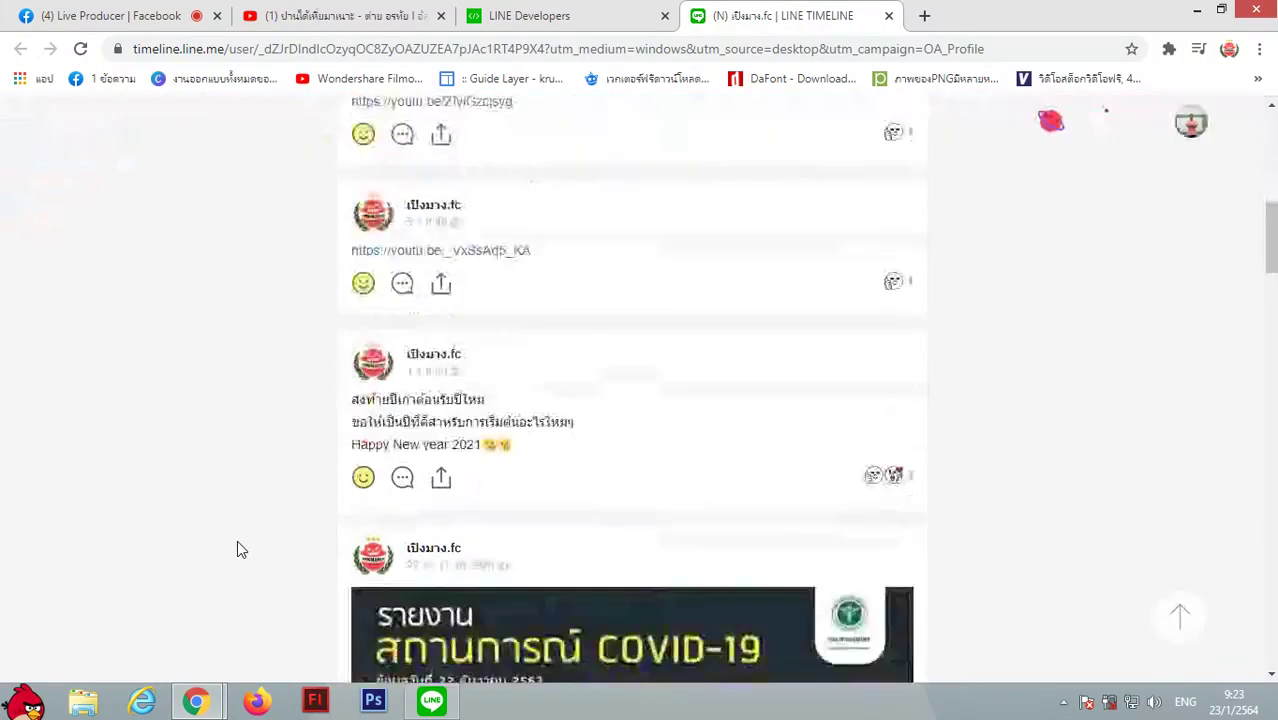
{"action": "scroll", "coordinate": [245, 540], "scroll_direction": "up", "scroll_amount": 6}
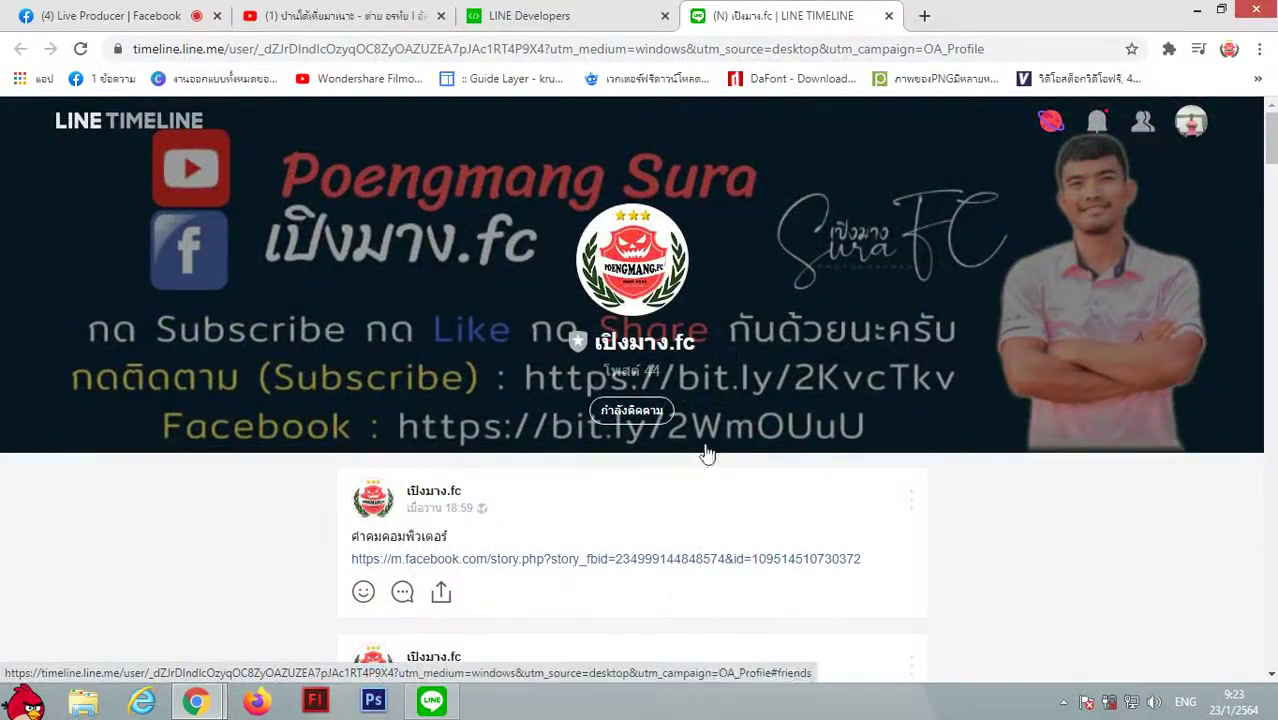
{"action": "left_click", "coordinate": [1141, 123]}
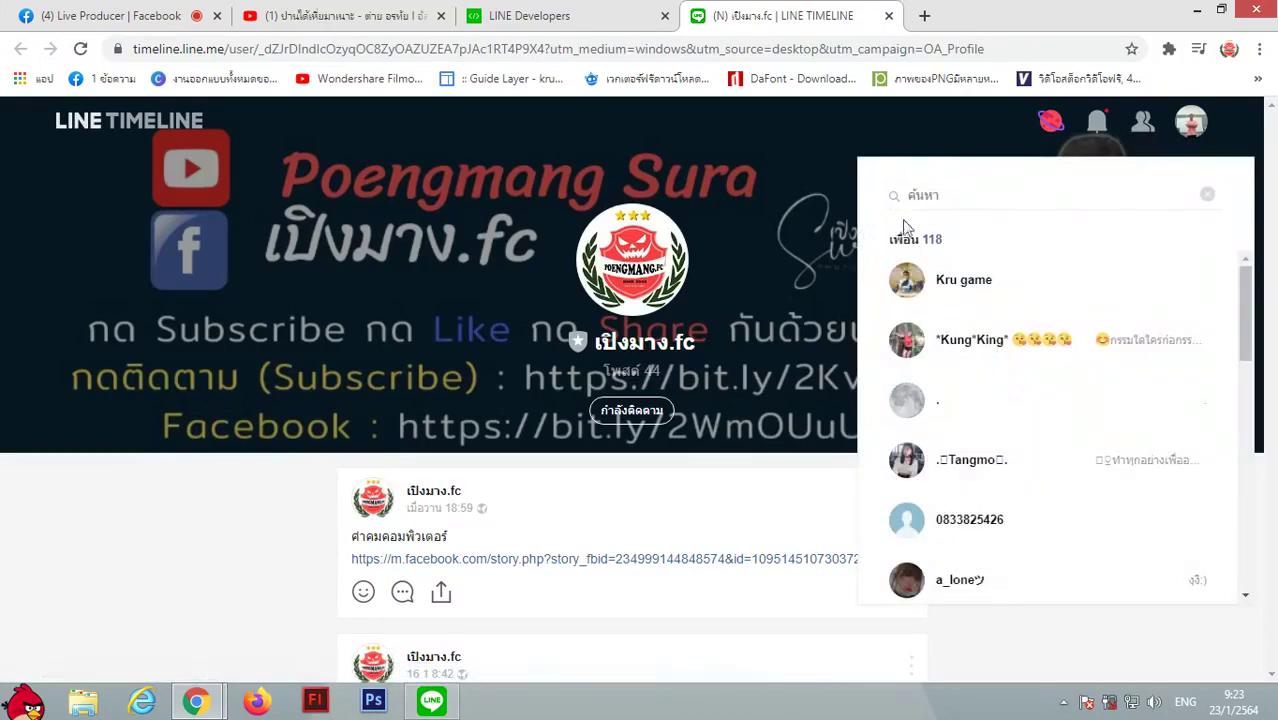
{"action": "left_click", "coordinate": [726, 495]}
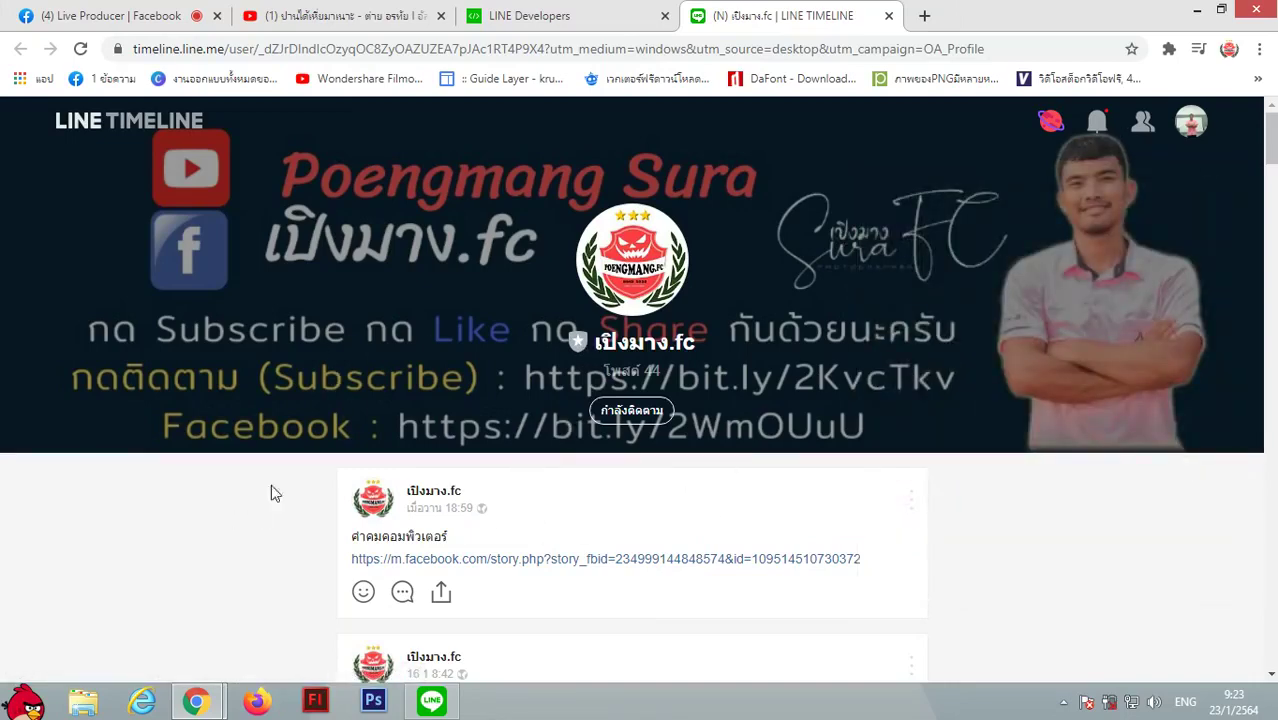
{"action": "scroll", "coordinate": [274, 494], "scroll_direction": "down", "scroll_amount": 15}
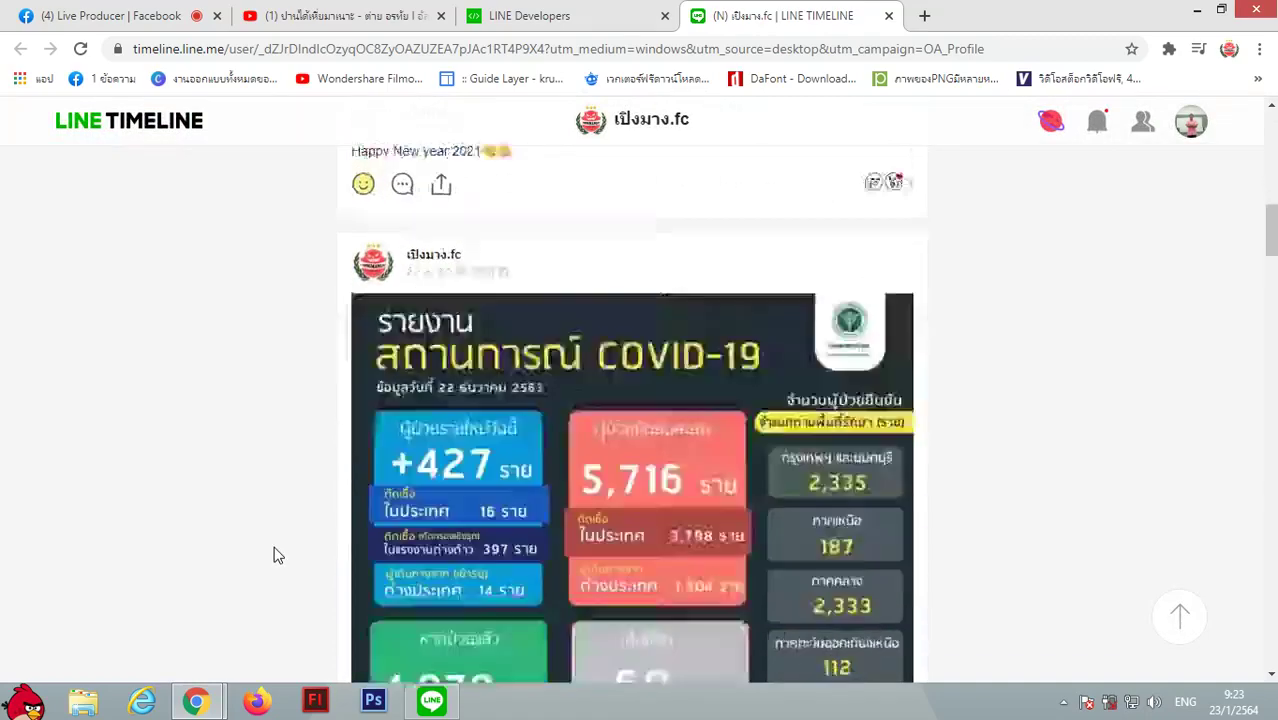
{"action": "scroll", "coordinate": [278, 556], "scroll_direction": "down", "scroll_amount": 10}
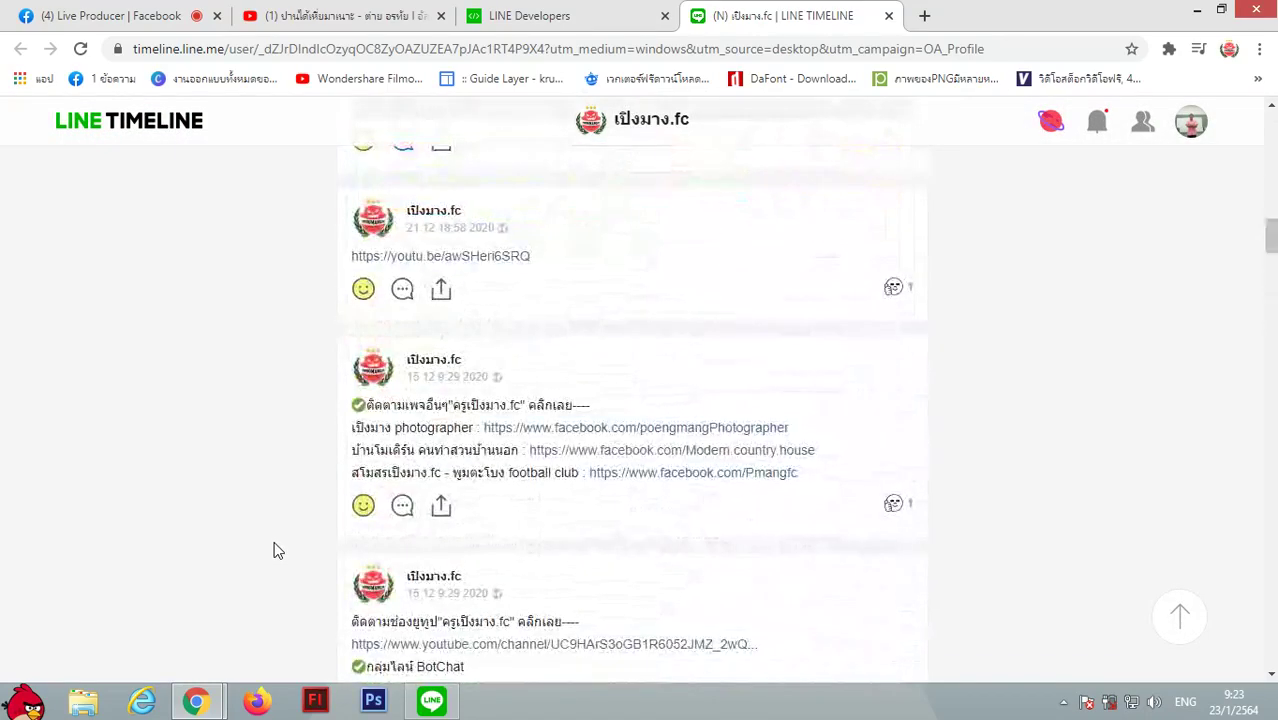
Close the เปิงมาง.fc timeline page, switch to the account's chat in the LINE app and glance at its chat options.
{"action": "scroll", "coordinate": [280, 540], "scroll_direction": "up", "scroll_amount": 20}
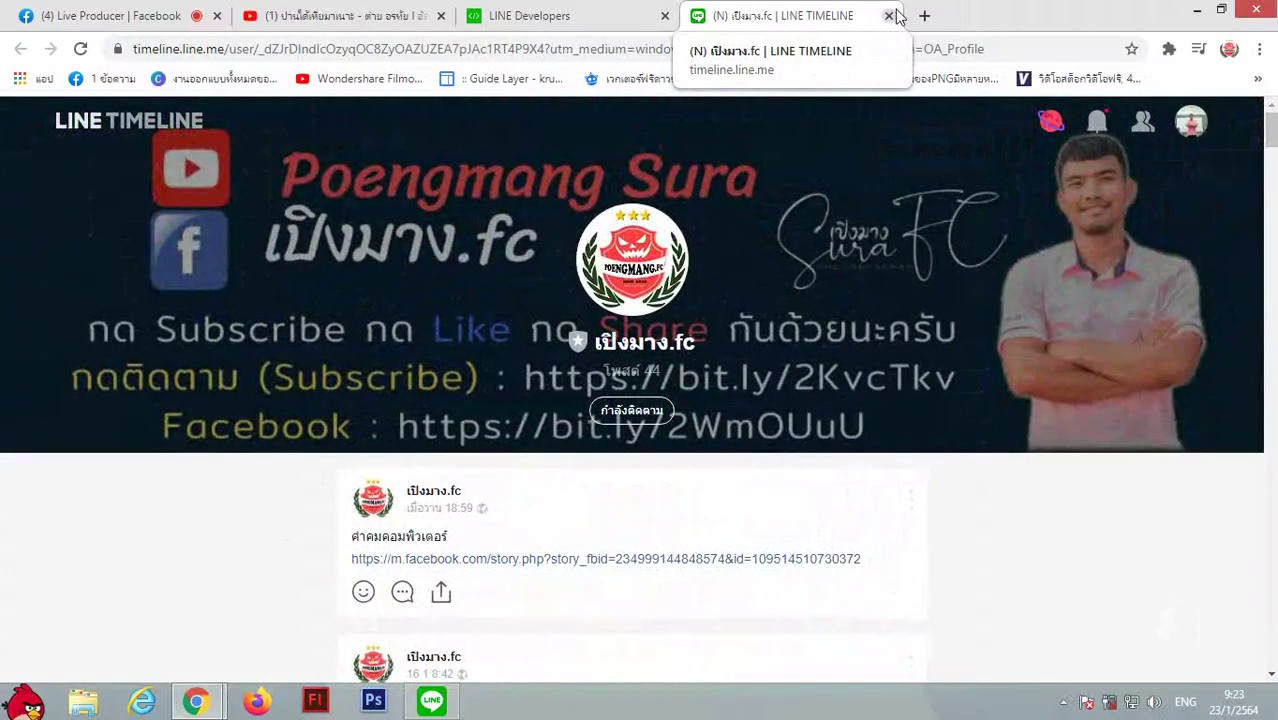
{"action": "left_click", "coordinate": [889, 16]}
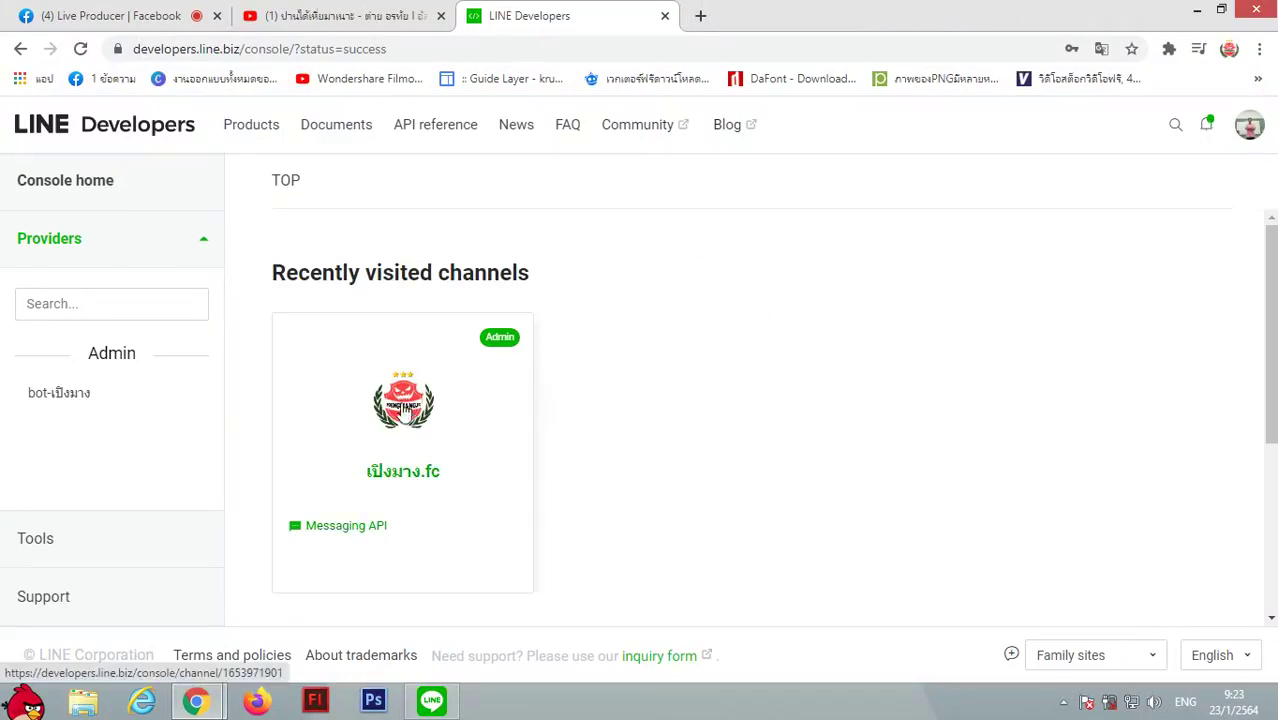
{"action": "left_click", "coordinate": [431, 698]}
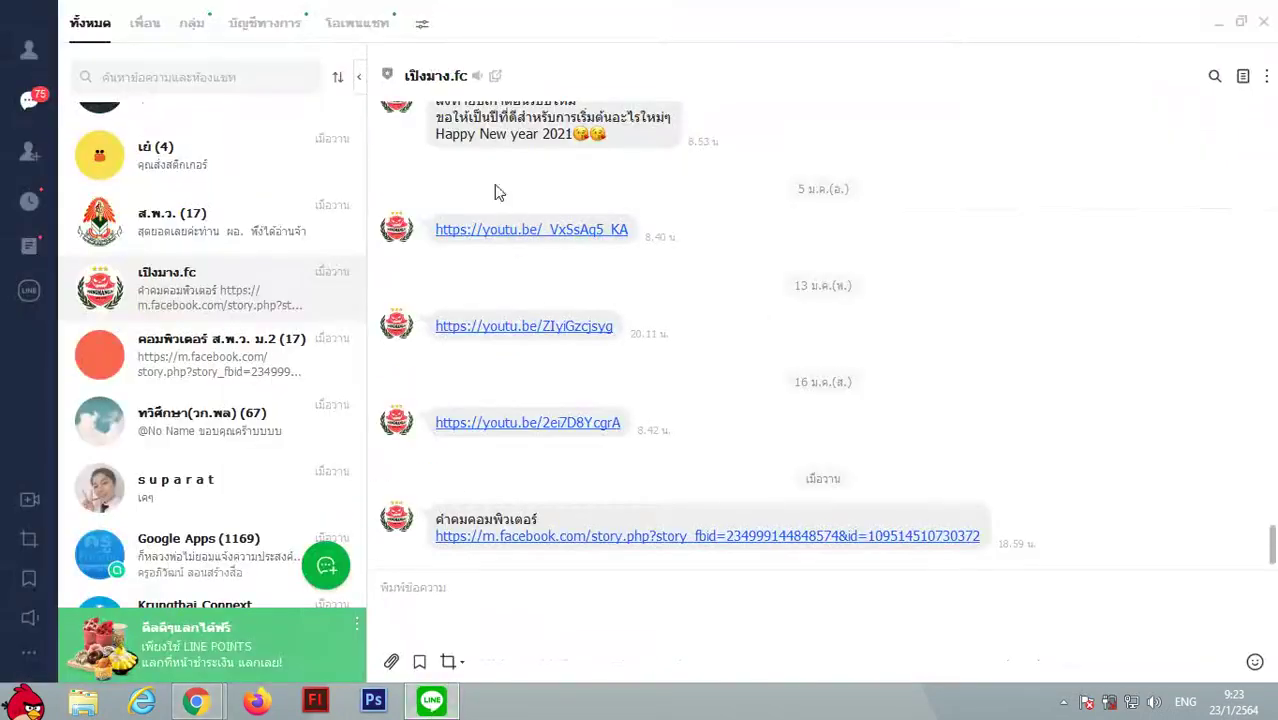
{"action": "left_click", "coordinate": [1267, 77]}
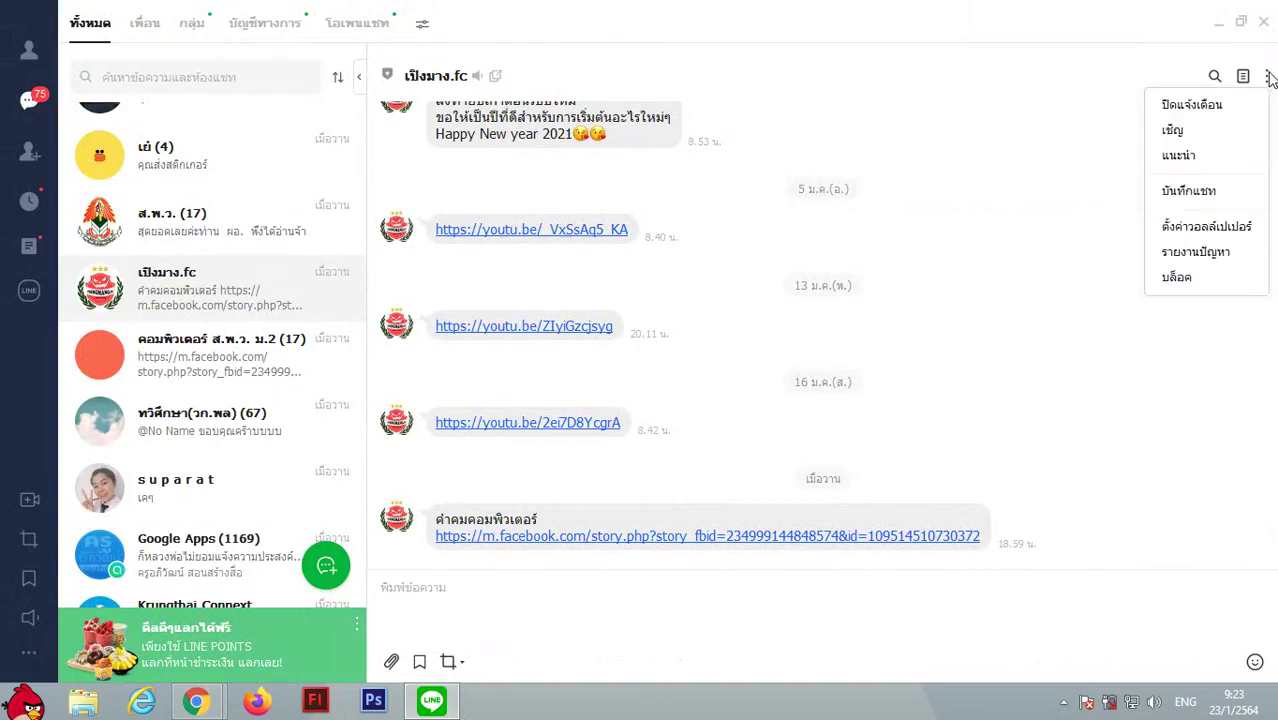
{"action": "left_click", "coordinate": [1024, 113]}
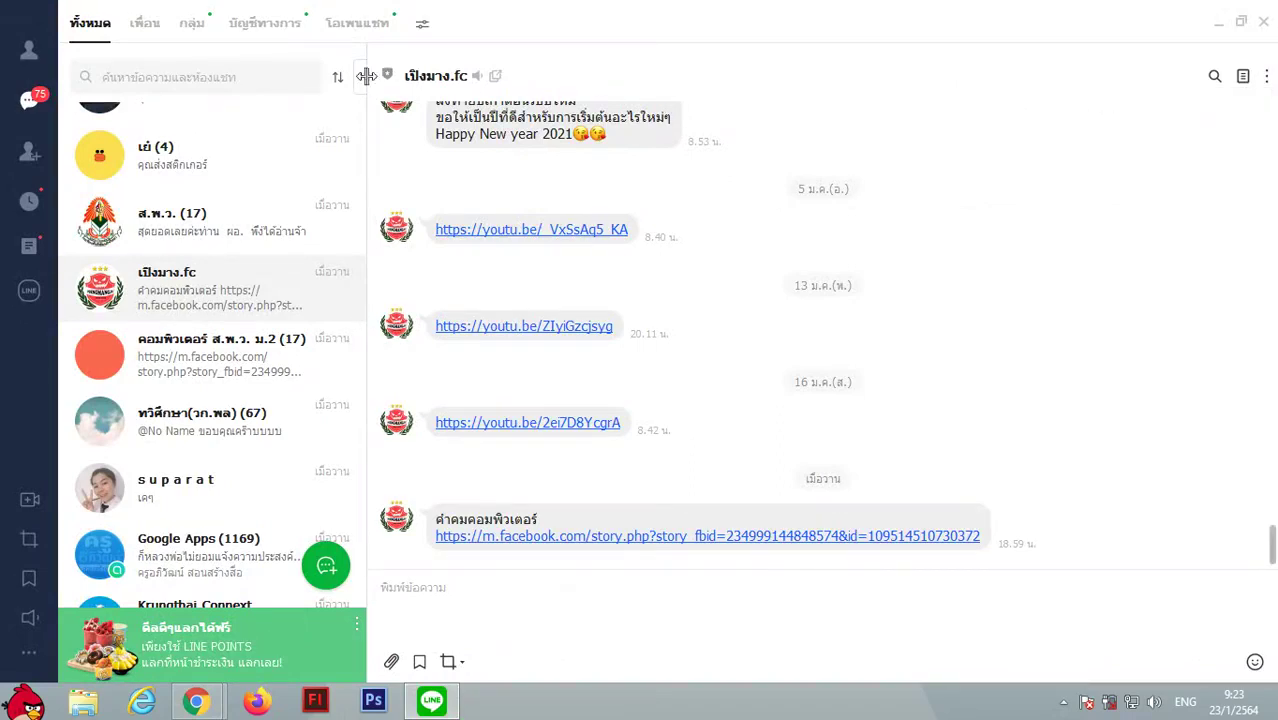
View the เปิงมาง.fc profile card and its enlarged cover image, then close them and return to the LINE Developers console.
{"action": "left_click", "coordinate": [424, 80]}
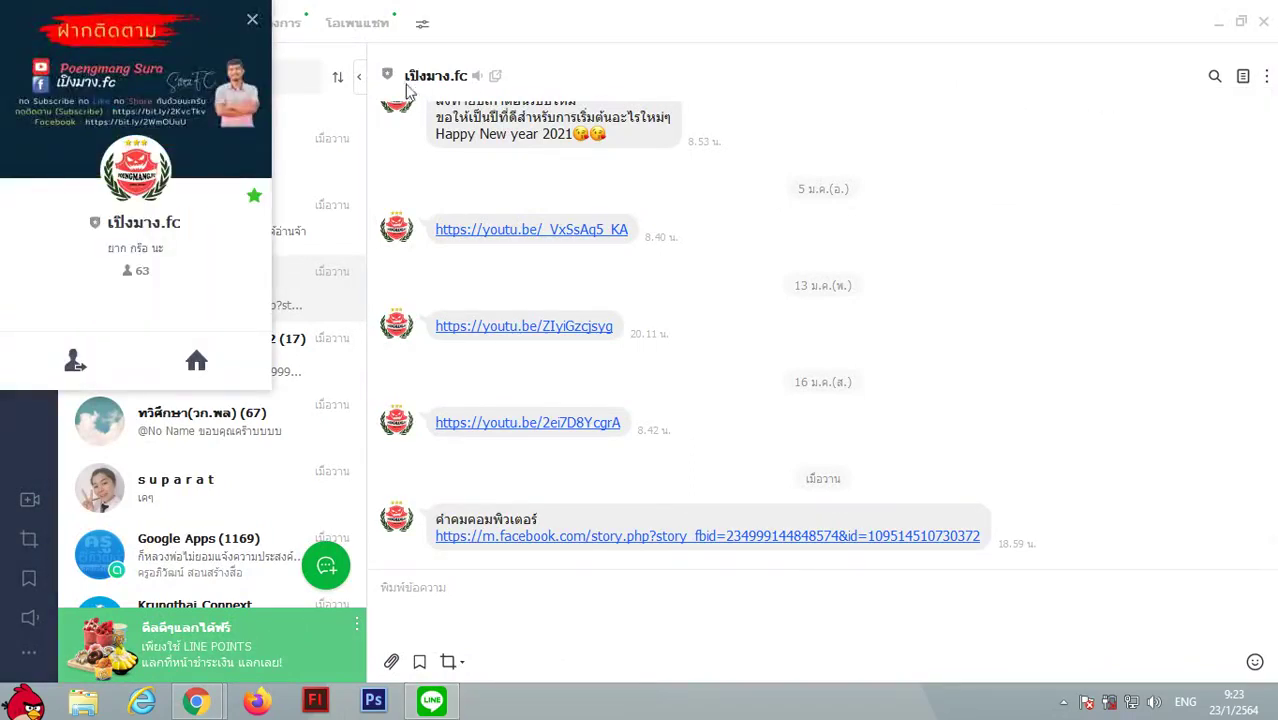
{"action": "left_click", "coordinate": [140, 50]}
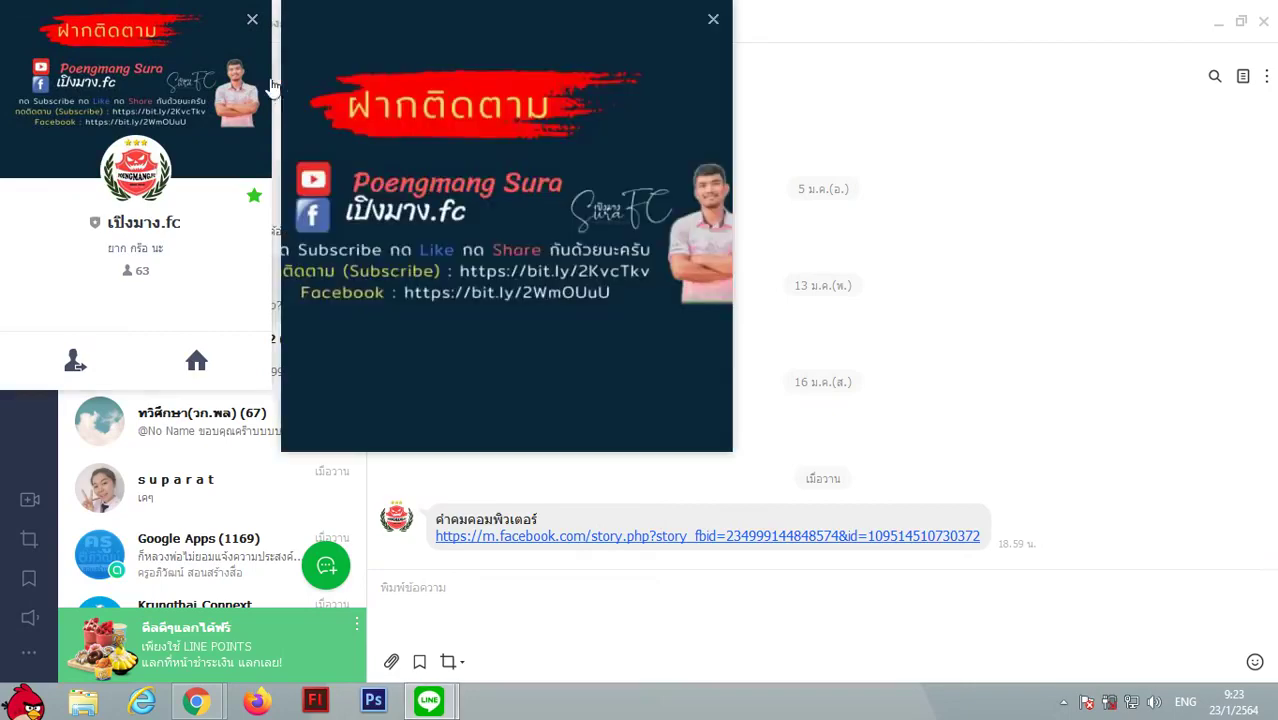
{"action": "left_click", "coordinate": [716, 22]}
{"action": "left_click_drag", "start_coordinate": [31, 240], "coordinate": [780, 390]}
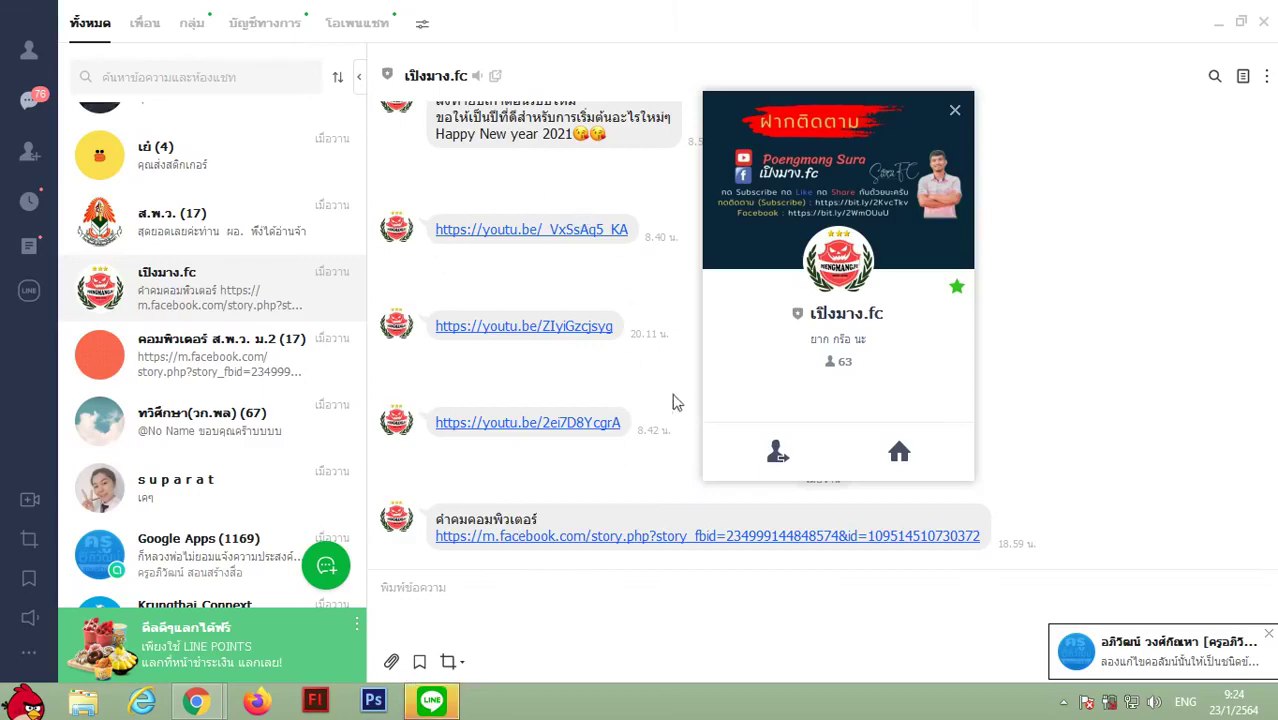
{"action": "left_click", "coordinate": [955, 111]}
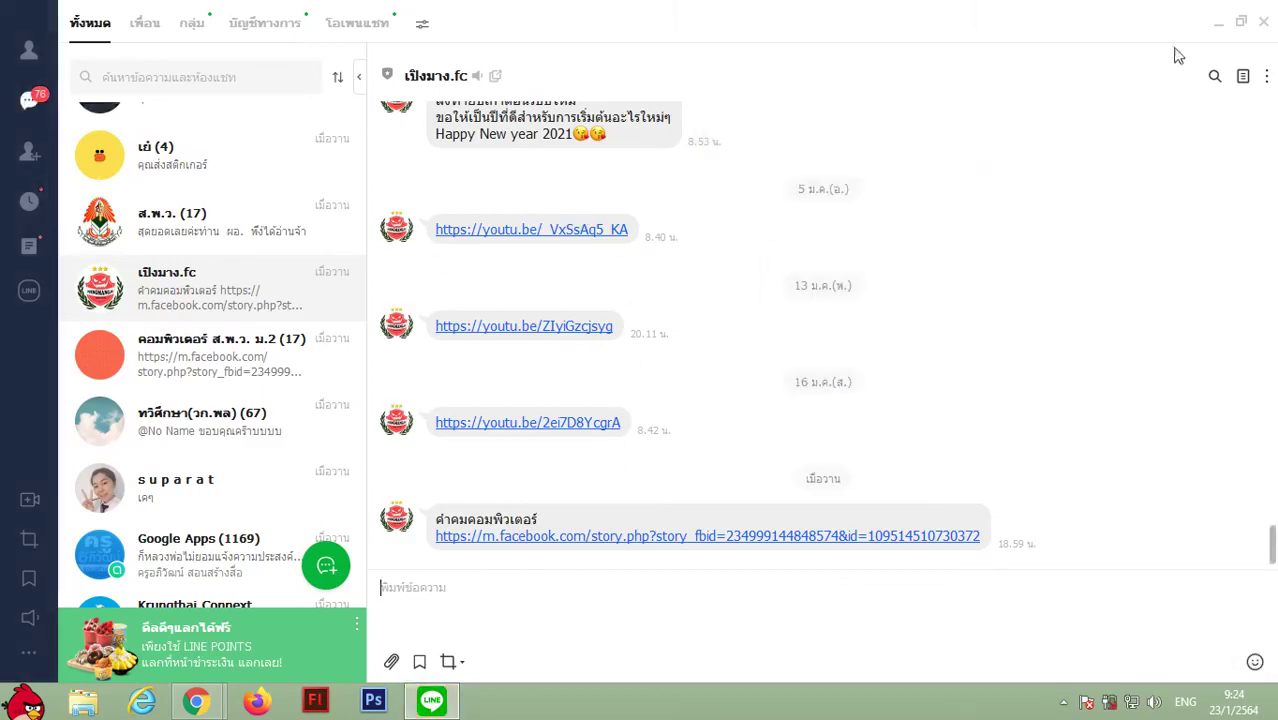
{"action": "left_click", "coordinate": [1219, 22]}
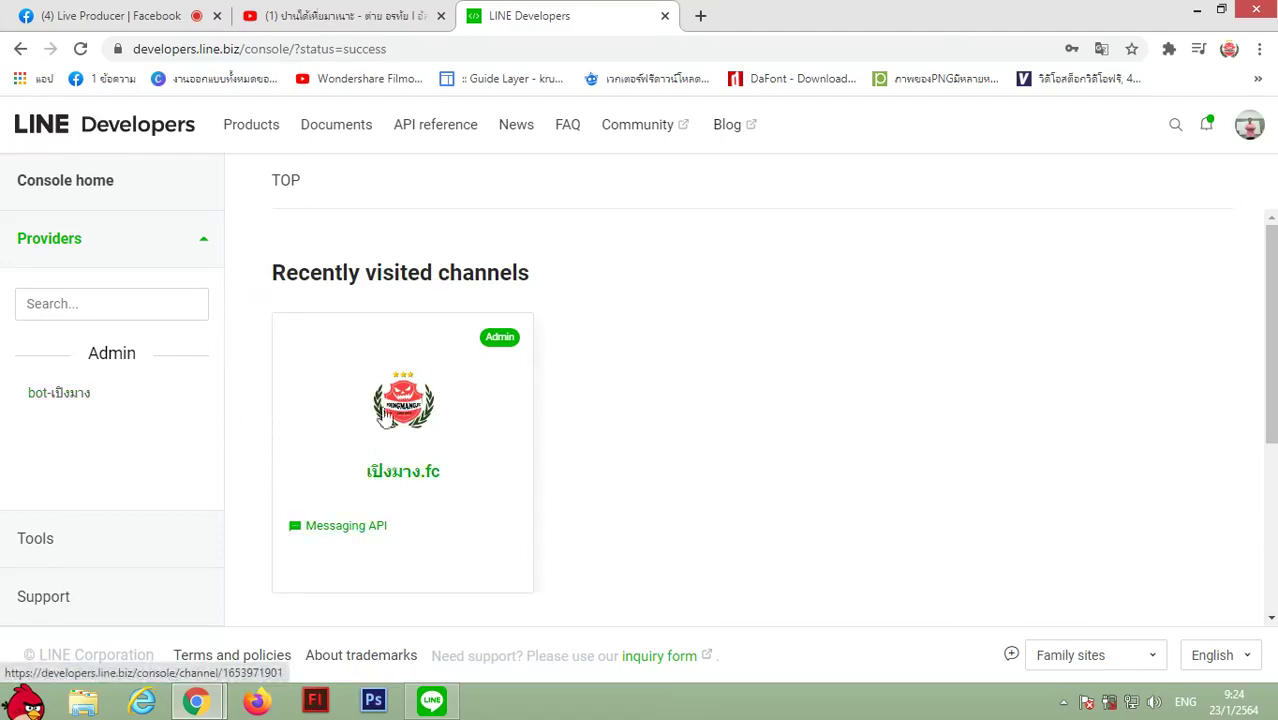
Open the bot-เปิงมาง provider and start creating a new channel of type Messaging API.
{"action": "left_click", "coordinate": [50, 406]}
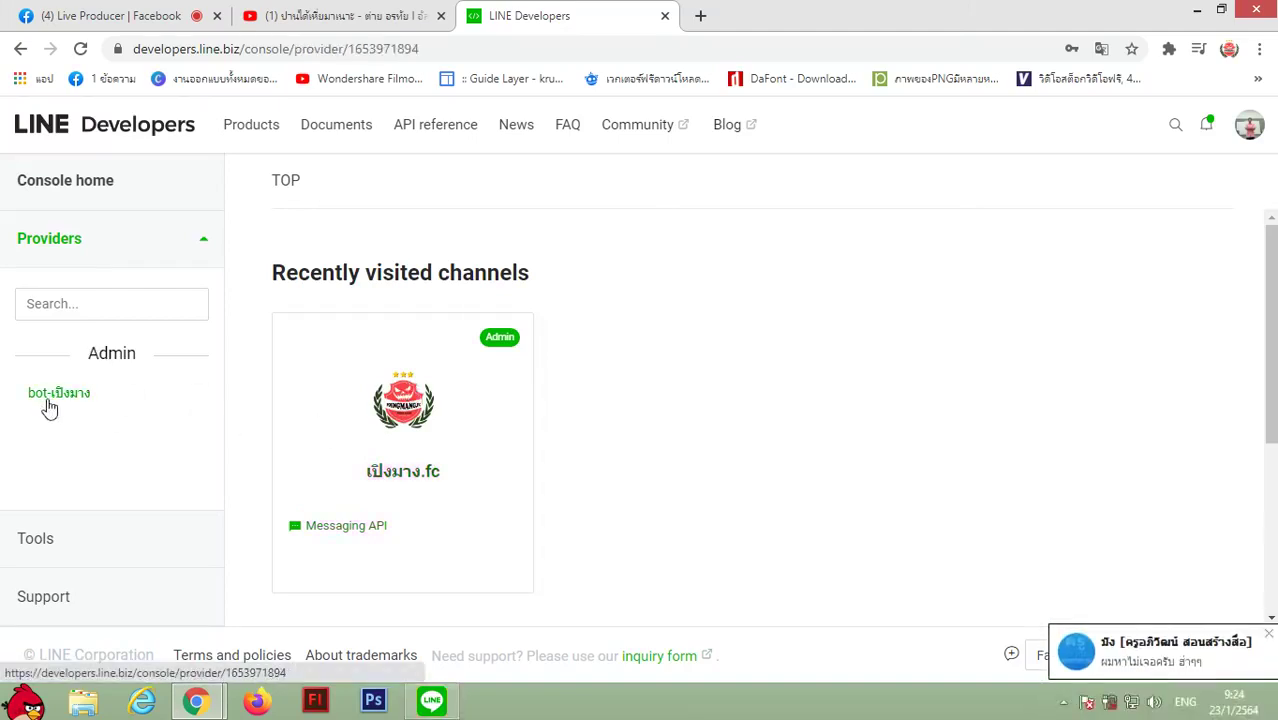
{"action": "scroll", "coordinate": [604, 374], "scroll_direction": "down", "scroll_amount": 2}
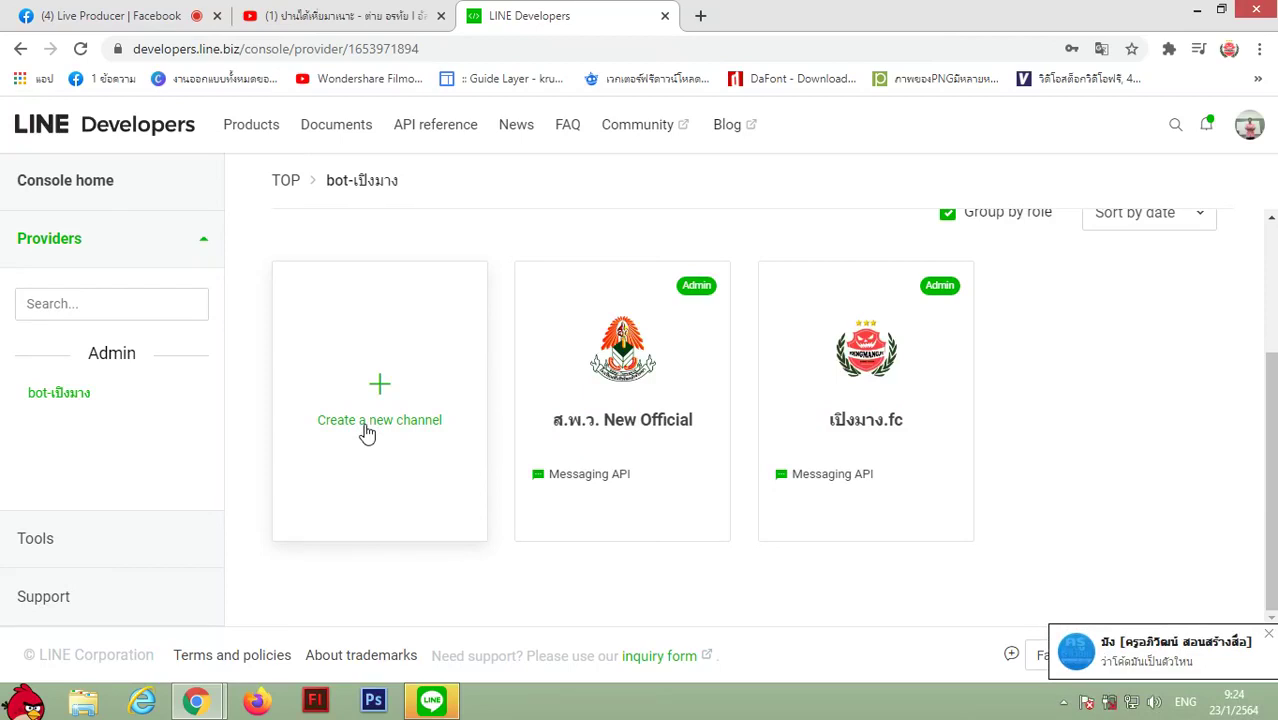
{"action": "scroll", "coordinate": [1000, 430], "scroll_direction": "up", "scroll_amount": 2}
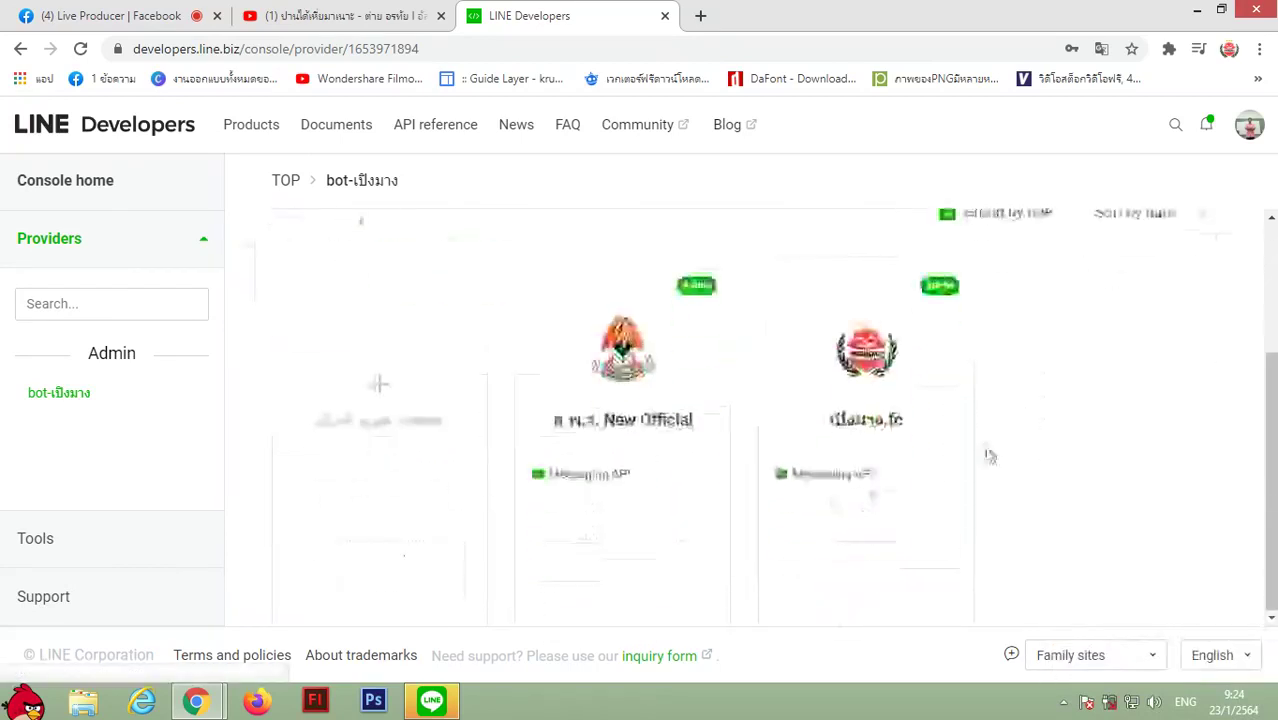
{"action": "left_click", "coordinate": [380, 396]}
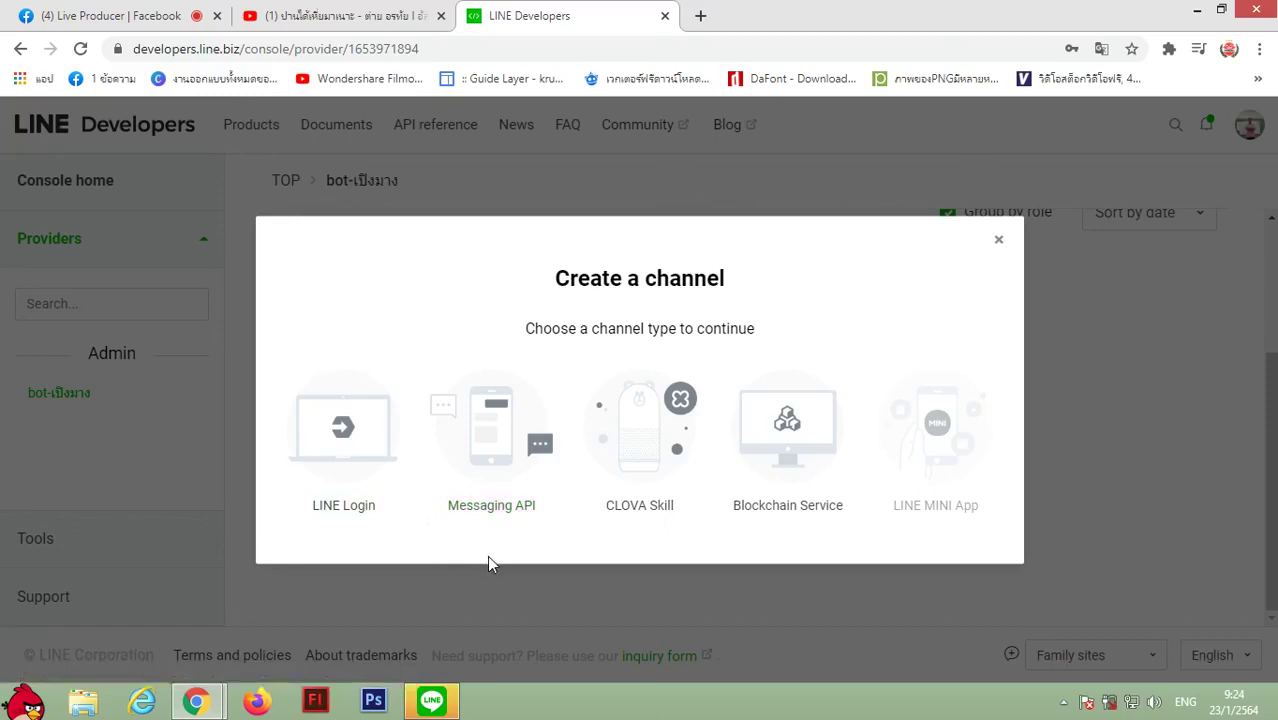
{"action": "left_click", "coordinate": [495, 442]}
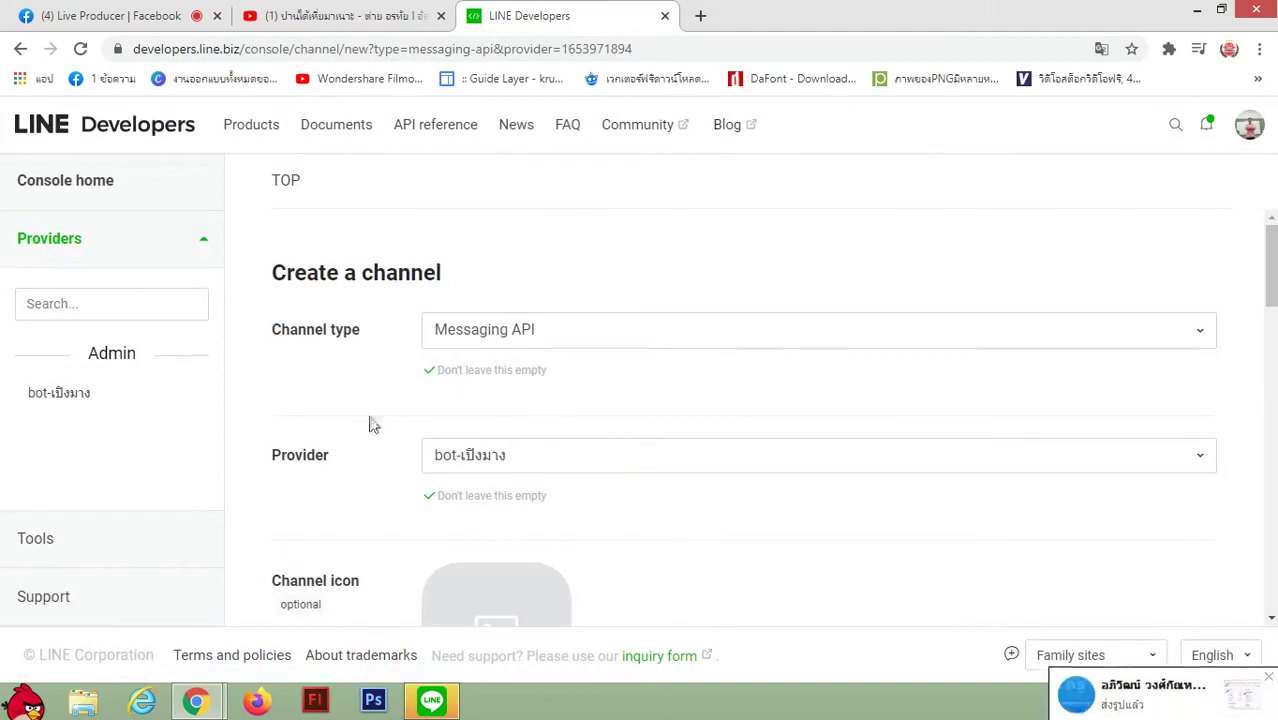
Look over the fields of the channel creation form, from channel type and provider to category and e-mail address.
{"action": "scroll", "coordinate": [338, 435], "scroll_direction": "down", "scroll_amount": 2}
{"action": "scroll", "coordinate": [338, 440], "scroll_direction": "down", "scroll_amount": 1}
{"action": "scroll", "coordinate": [338, 445], "scroll_direction": "up", "scroll_amount": 2}
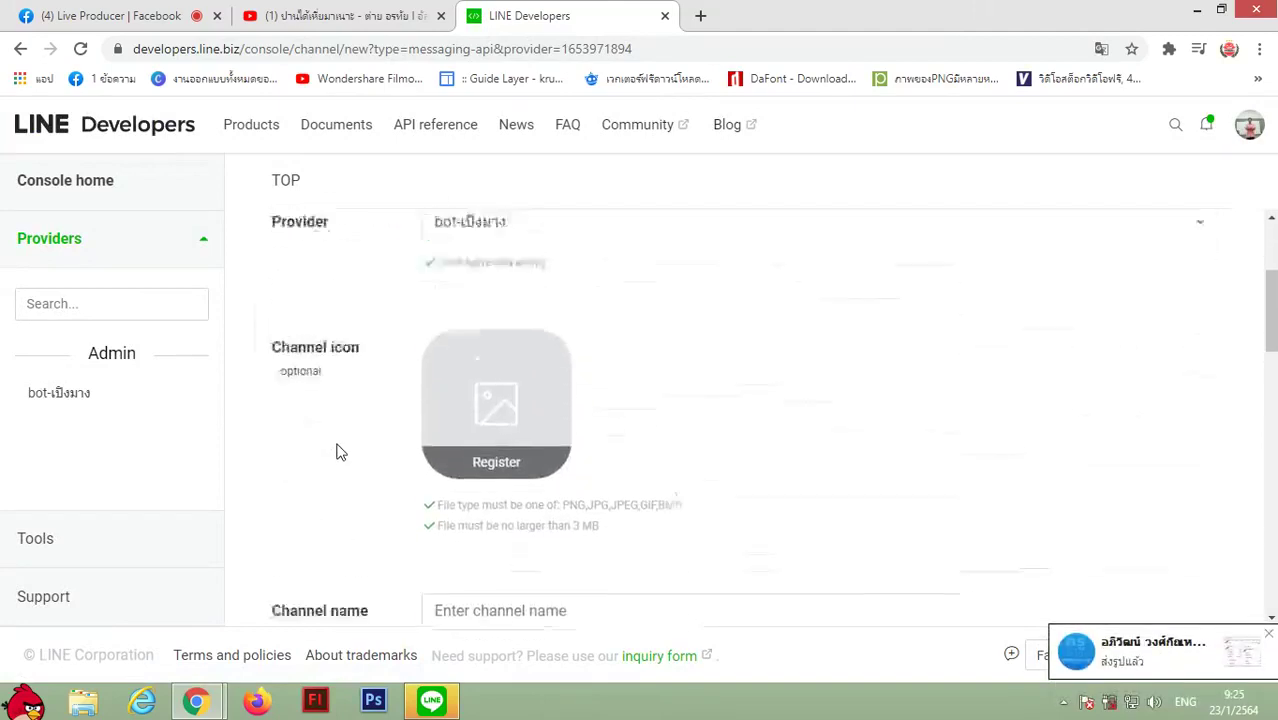
{"action": "scroll", "coordinate": [338, 450], "scroll_direction": "down", "scroll_amount": 1}
{"action": "scroll", "coordinate": [338, 458], "scroll_direction": "down", "scroll_amount": 6}
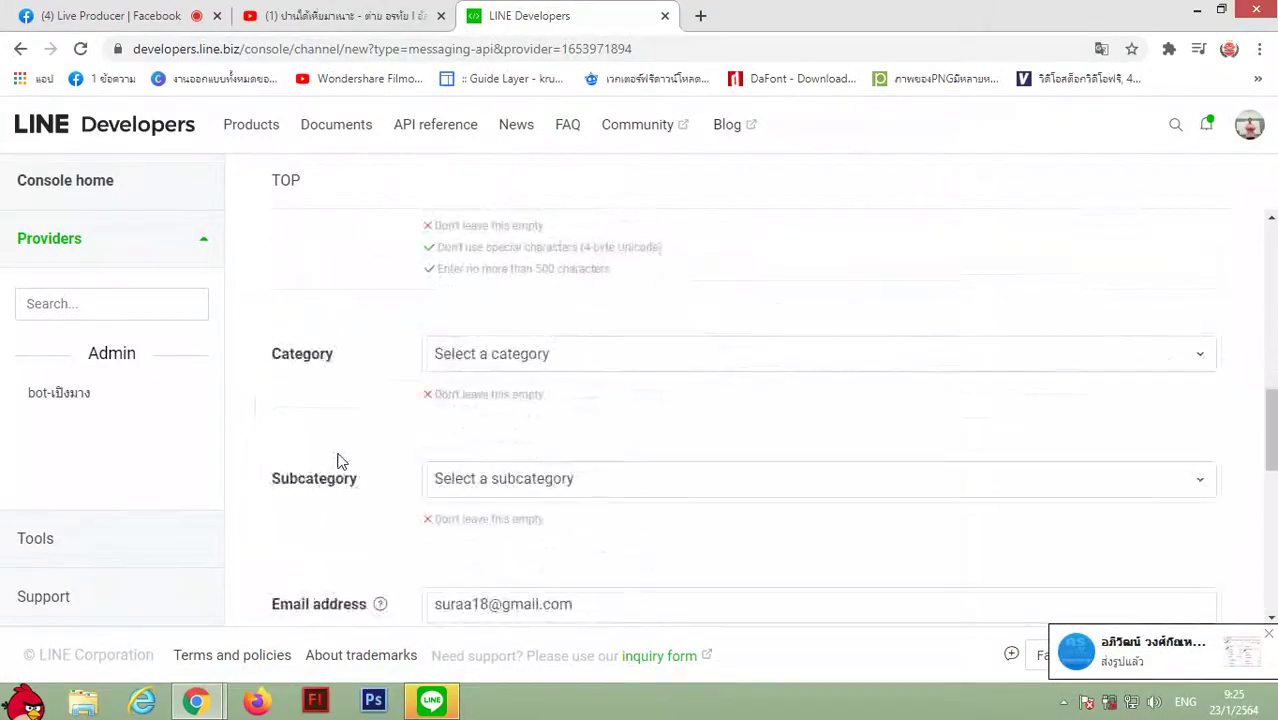
{"action": "scroll", "coordinate": [338, 460], "scroll_direction": "up", "scroll_amount": 4}
{"action": "scroll", "coordinate": [338, 460], "scroll_direction": "up", "scroll_amount": 5}
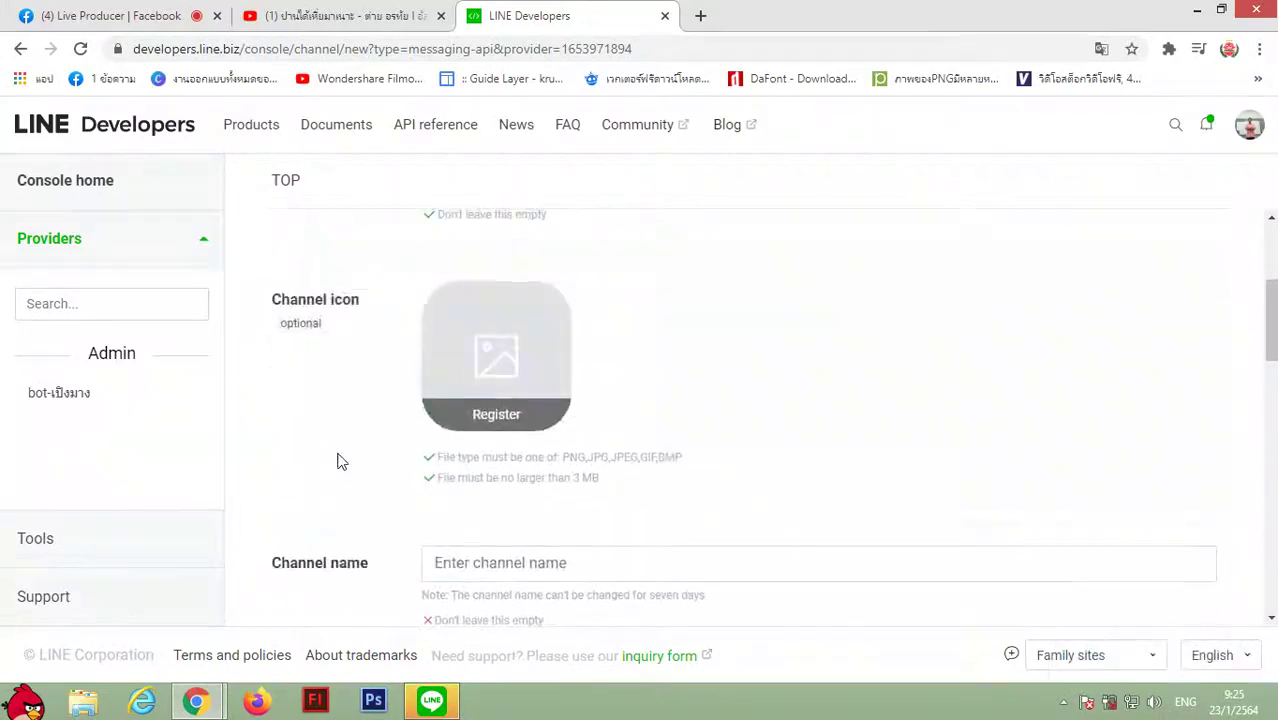
Upload the round blue ครูเปิงมาง.FC logo from the ตราโลโก้ต่าง folder in D:\Grapice-Photoshop as the channel icon.
{"action": "scroll", "coordinate": [312, 470], "scroll_direction": "down", "scroll_amount": 2}
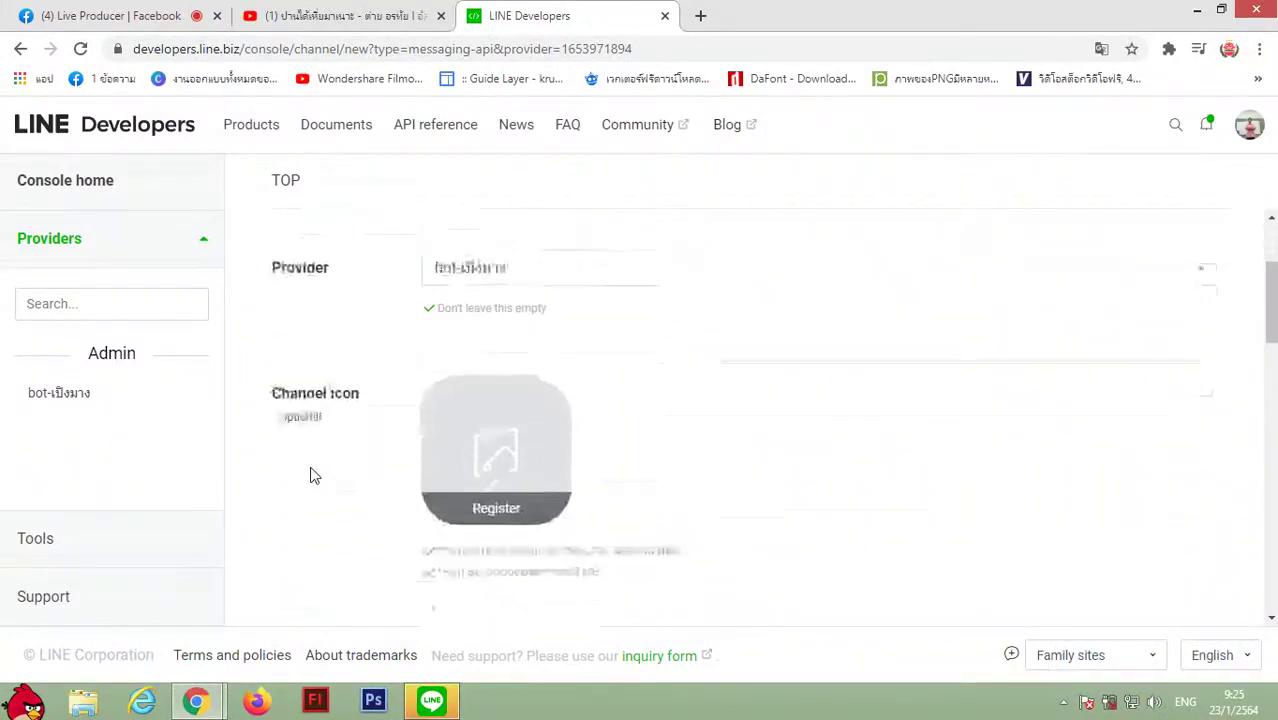
{"action": "scroll", "coordinate": [456, 424], "scroll_direction": "down", "scroll_amount": 1}
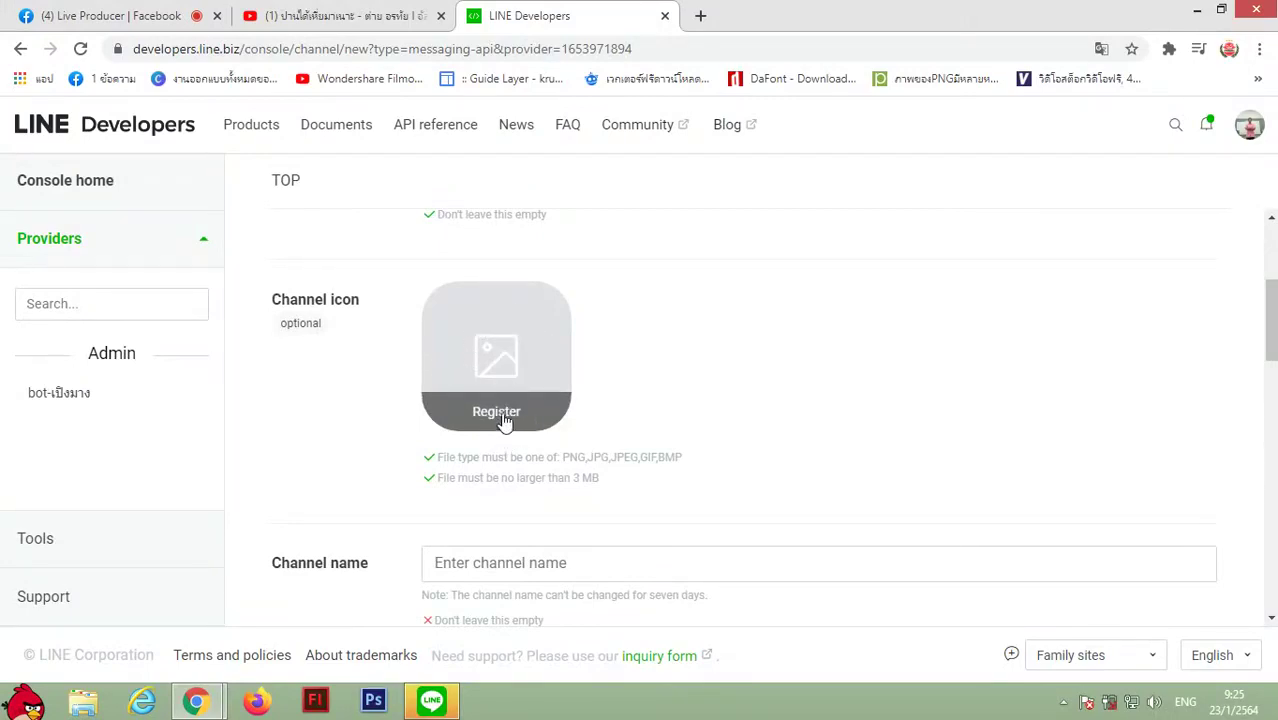
{"action": "left_click", "coordinate": [499, 360]}
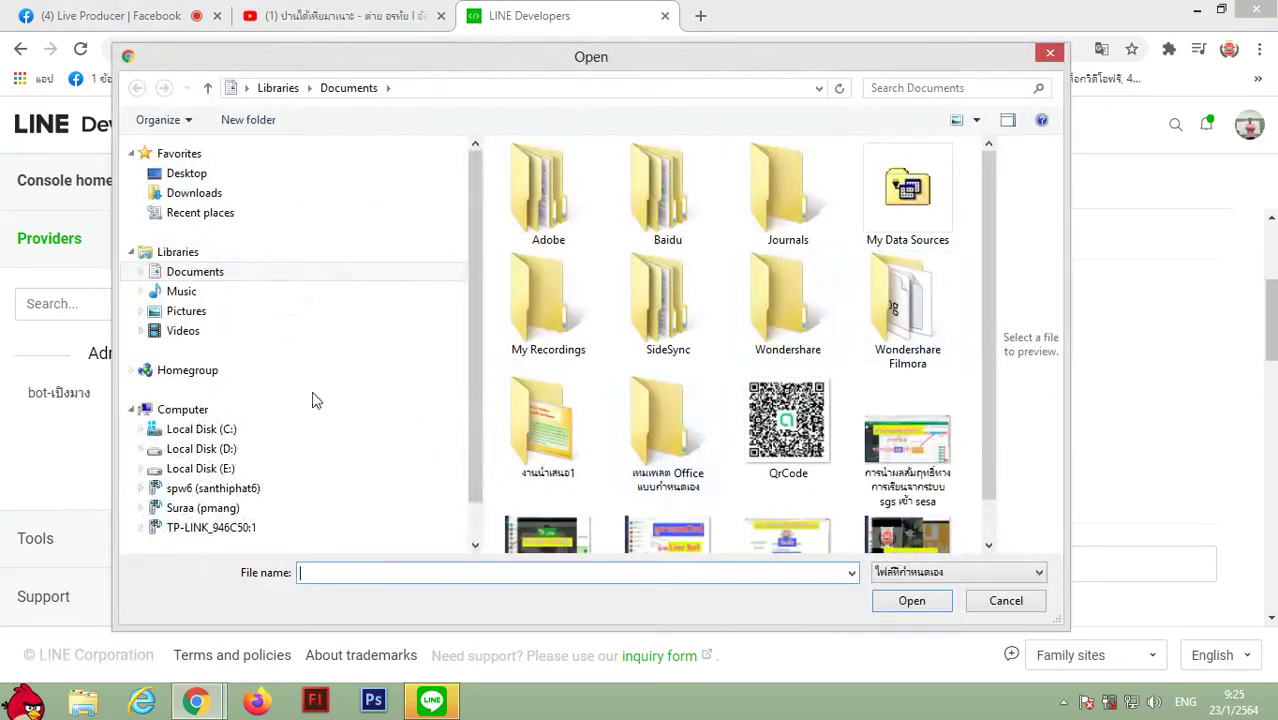
{"action": "left_click", "coordinate": [223, 451]}
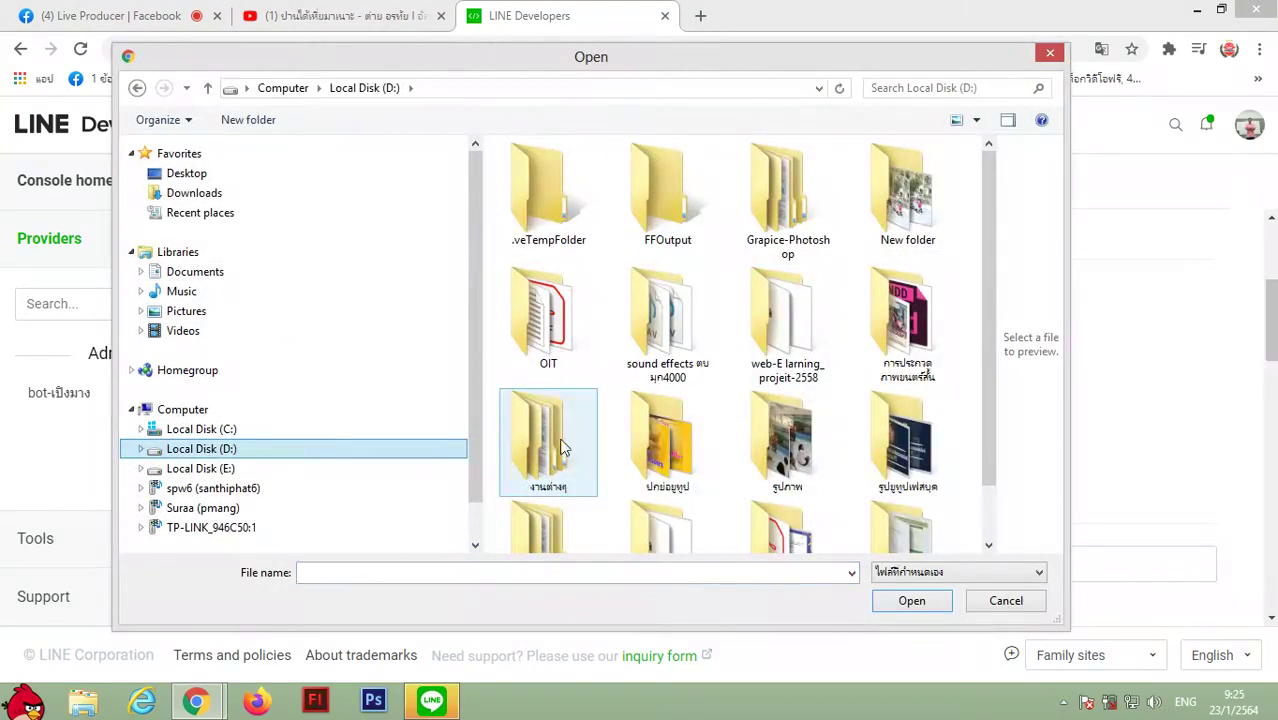
{"action": "left_click_drag", "start_coordinate": [986, 290], "coordinate": [986, 341]}
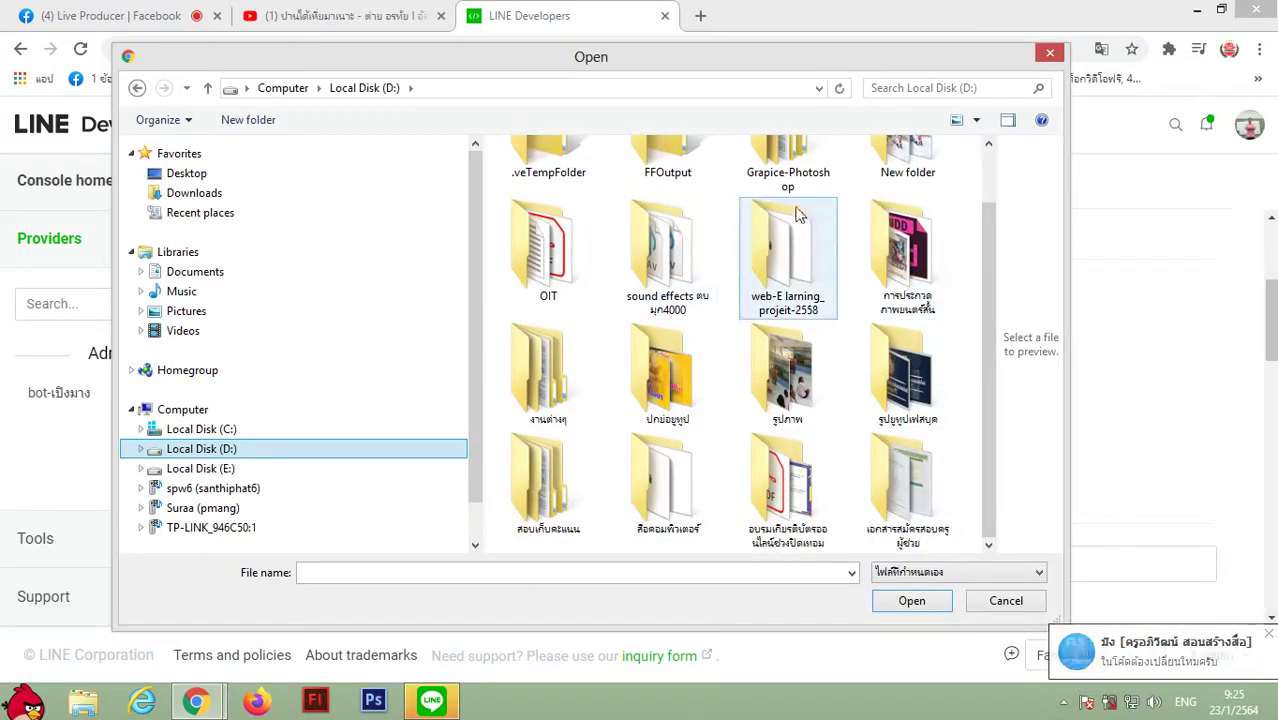
{"action": "left_click", "coordinate": [783, 149]}
{"action": "double_click", "coordinate": [783, 149]}
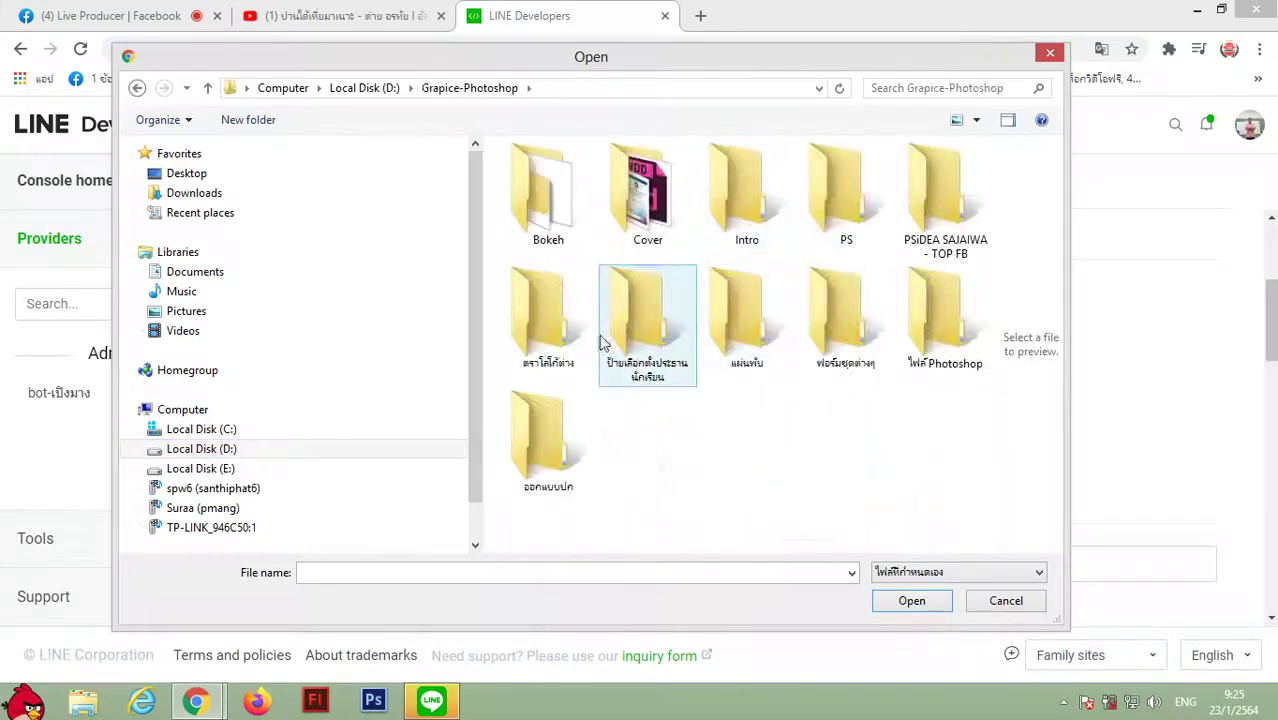
{"action": "double_click", "coordinate": [522, 322]}
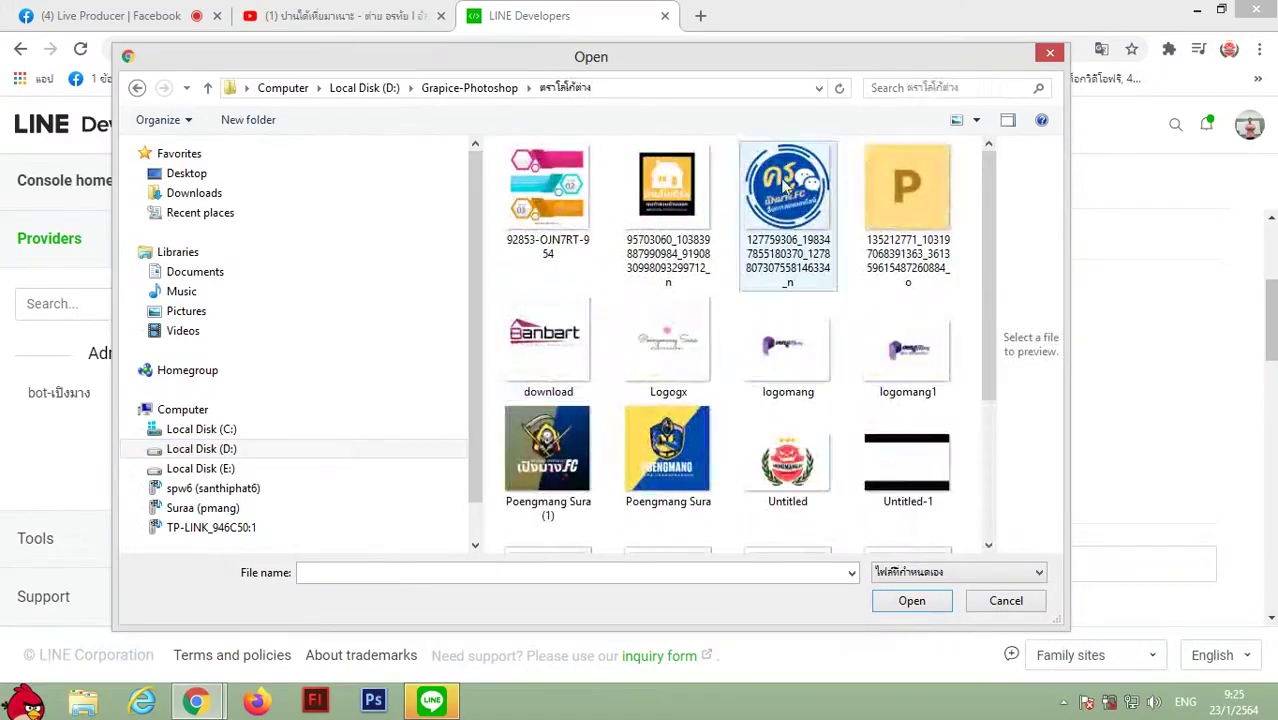
{"action": "double_click", "coordinate": [812, 203]}
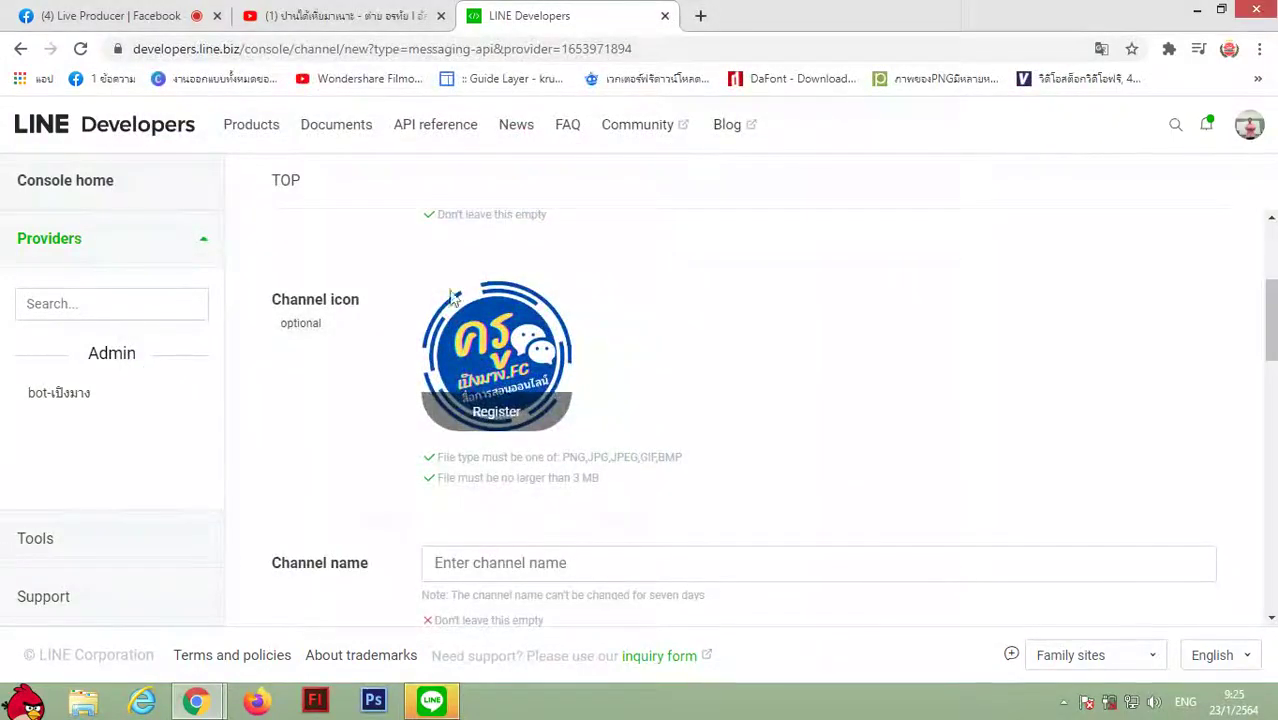
Enter "ครูเปิงมาง.FC สื่อการสอนออนไลน์" as the channel name.
{"action": "scroll", "coordinate": [672, 433], "scroll_direction": "down", "scroll_amount": 1}
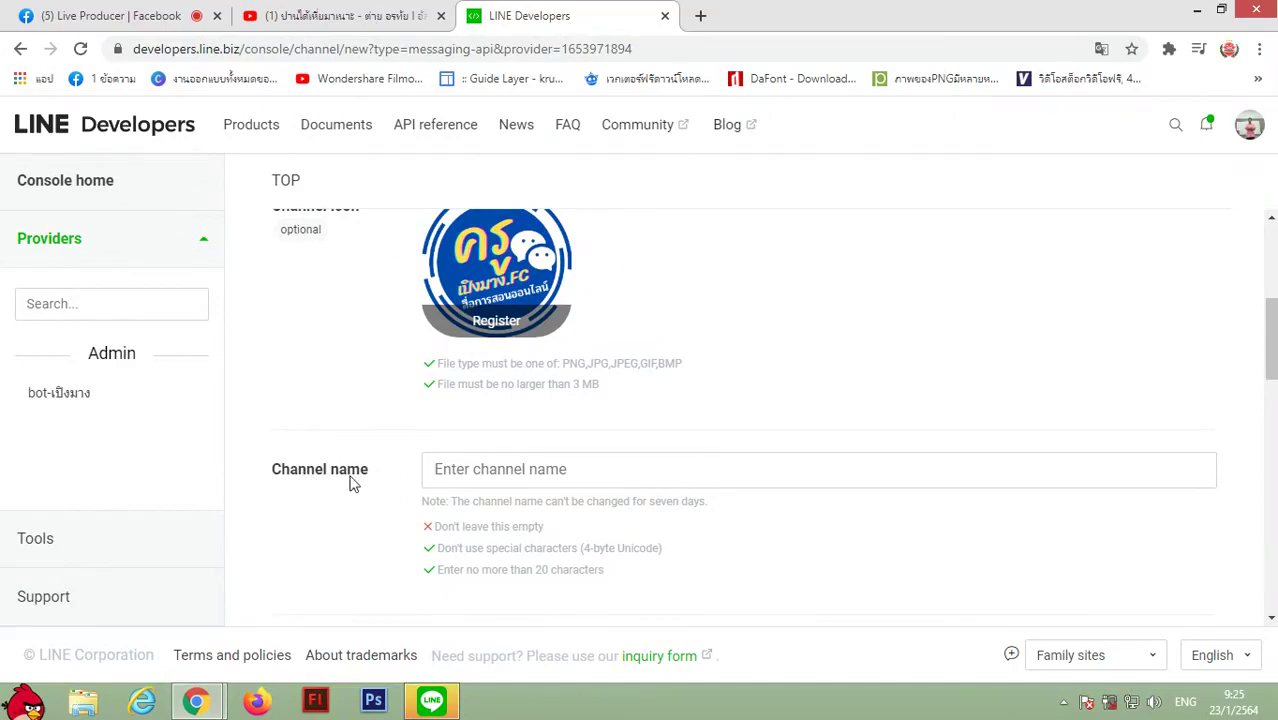
{"action": "left_click", "coordinate": [480, 470]}
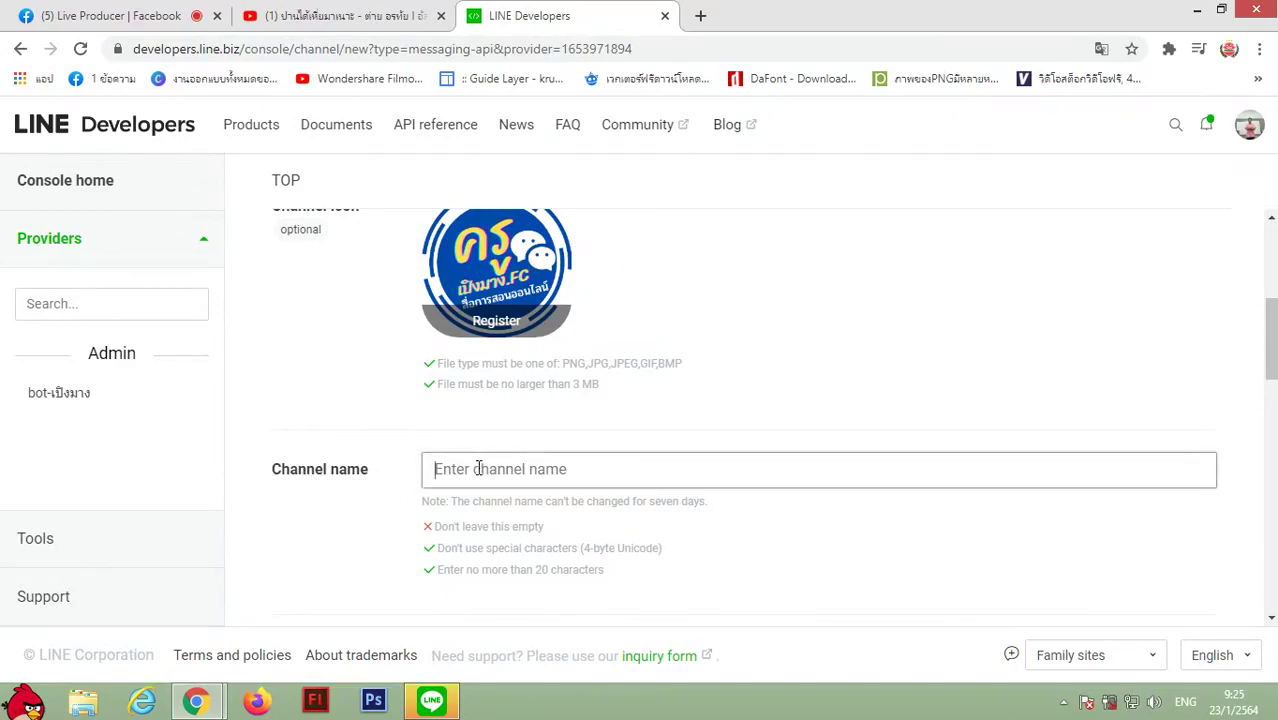
{"action": "type", "text": "8i"}
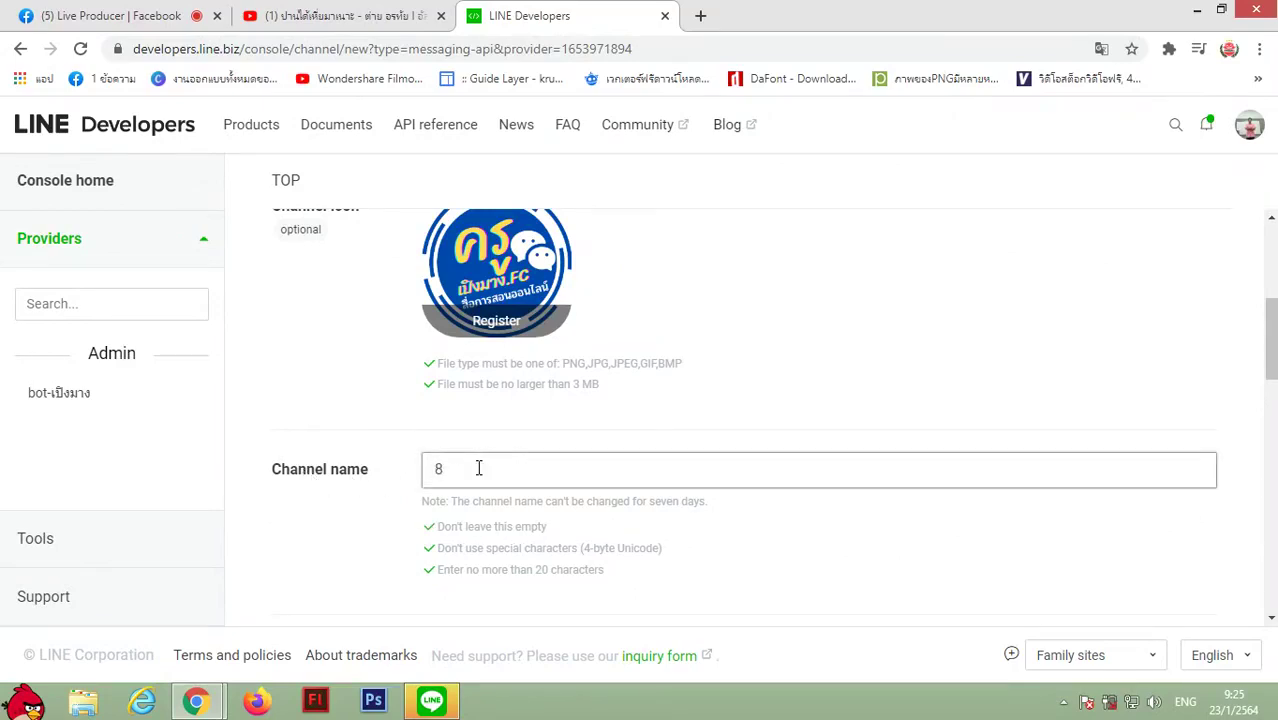
{"action": "key", "text": "BackSpace"}
{"action": "key", "text": "grave"}
{"action": "type", "text": "ครูเปิ้งมาง.FC สื่อก"}
{"action": "type", "text": "ารสอนออนไลน์"}
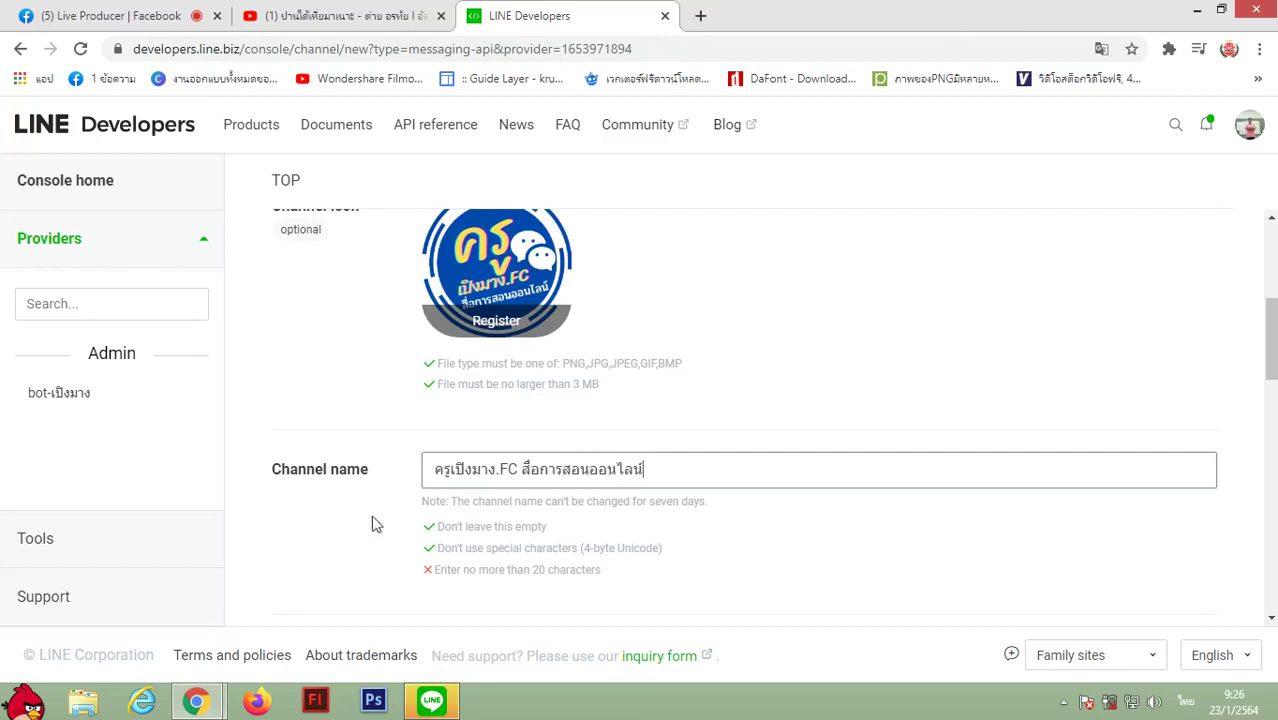
Check the channel name's character limit and shorten the name to "ครูเปิงมาง.FC".
{"action": "scroll", "coordinate": [375, 520], "scroll_direction": "down", "scroll_amount": 1}
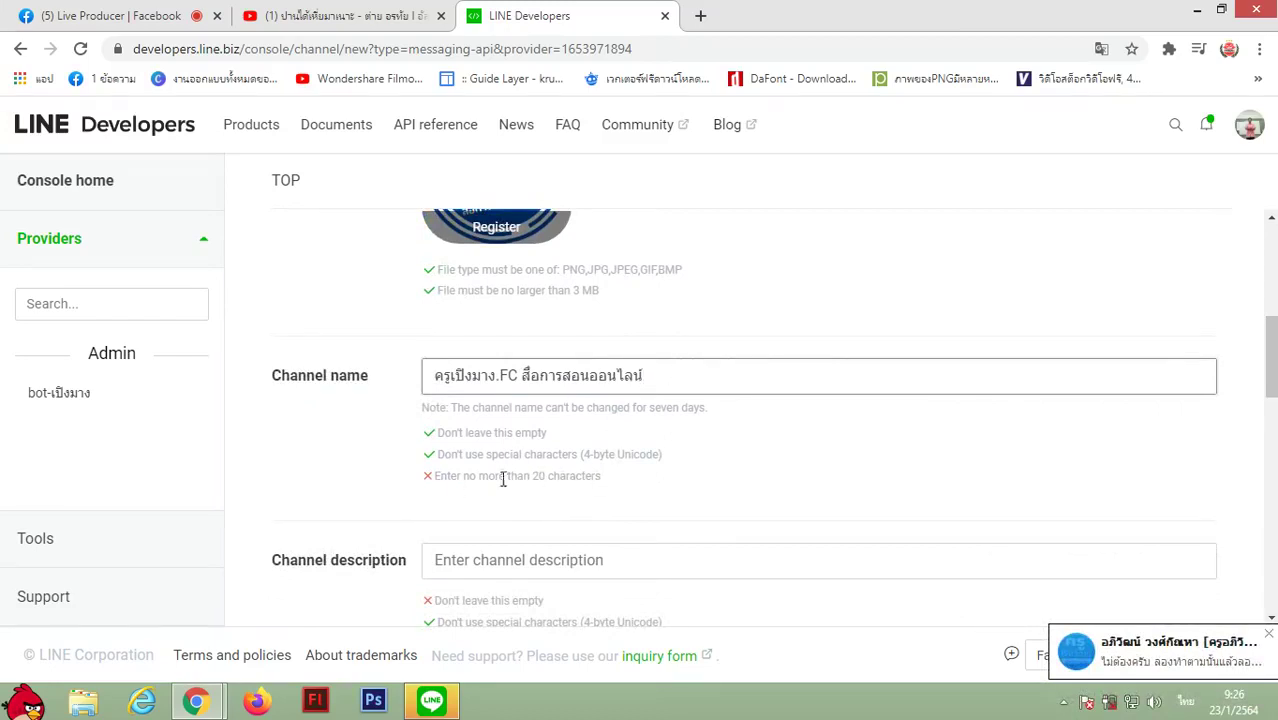
{"action": "left_click_drag", "start_coordinate": [536, 476], "coordinate": [602, 479]}
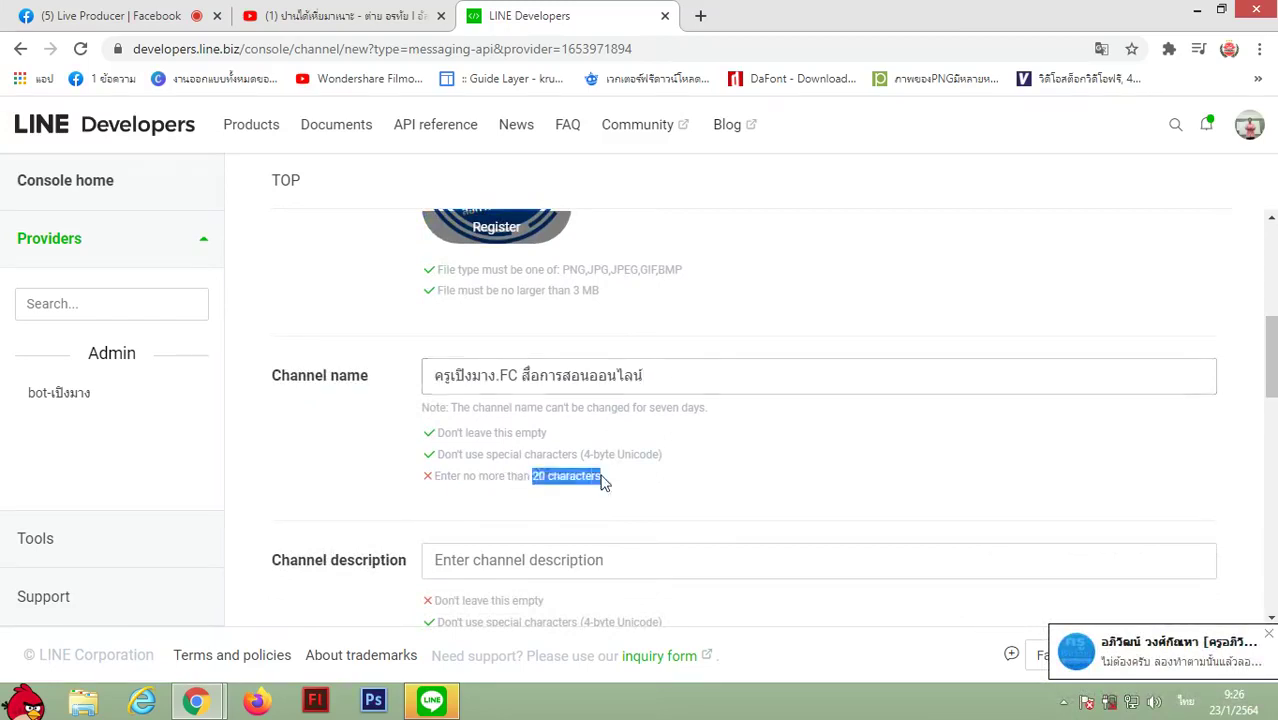
{"action": "left_click", "coordinate": [551, 475]}
{"action": "left_click", "coordinate": [664, 367]}
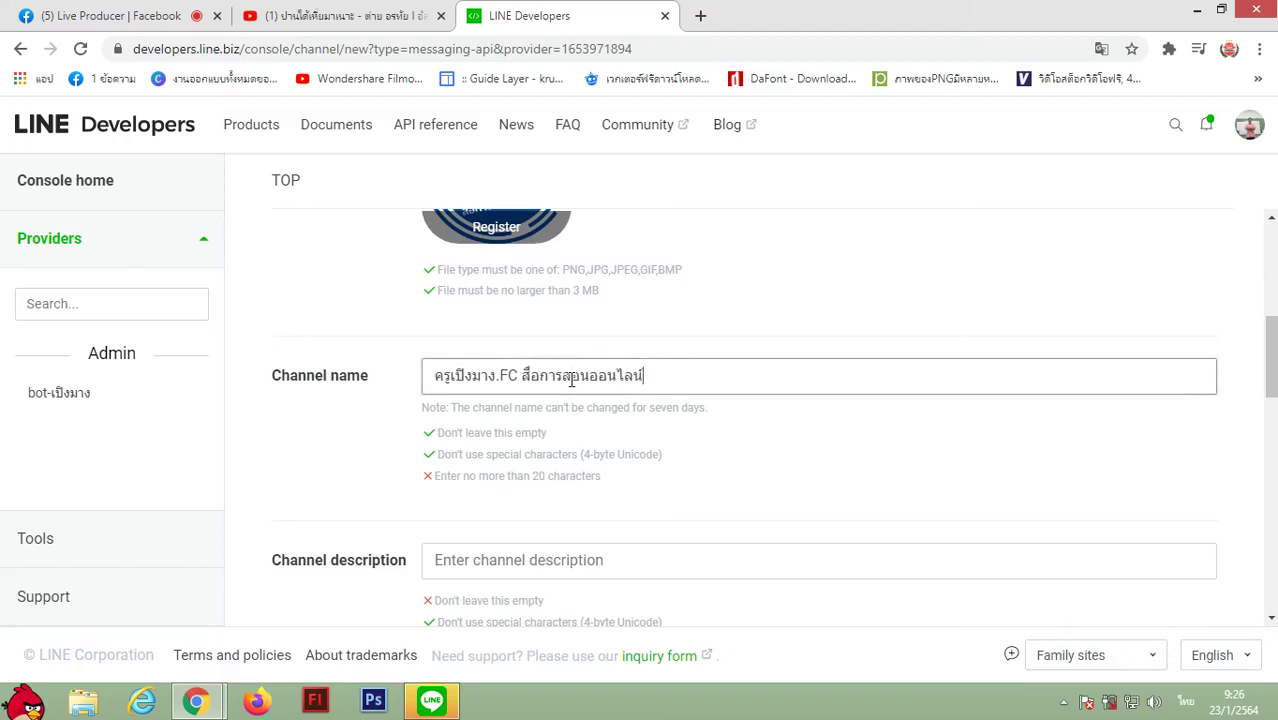
{"action": "left_click_drag", "start_coordinate": [675, 376], "coordinate": [523, 374]}
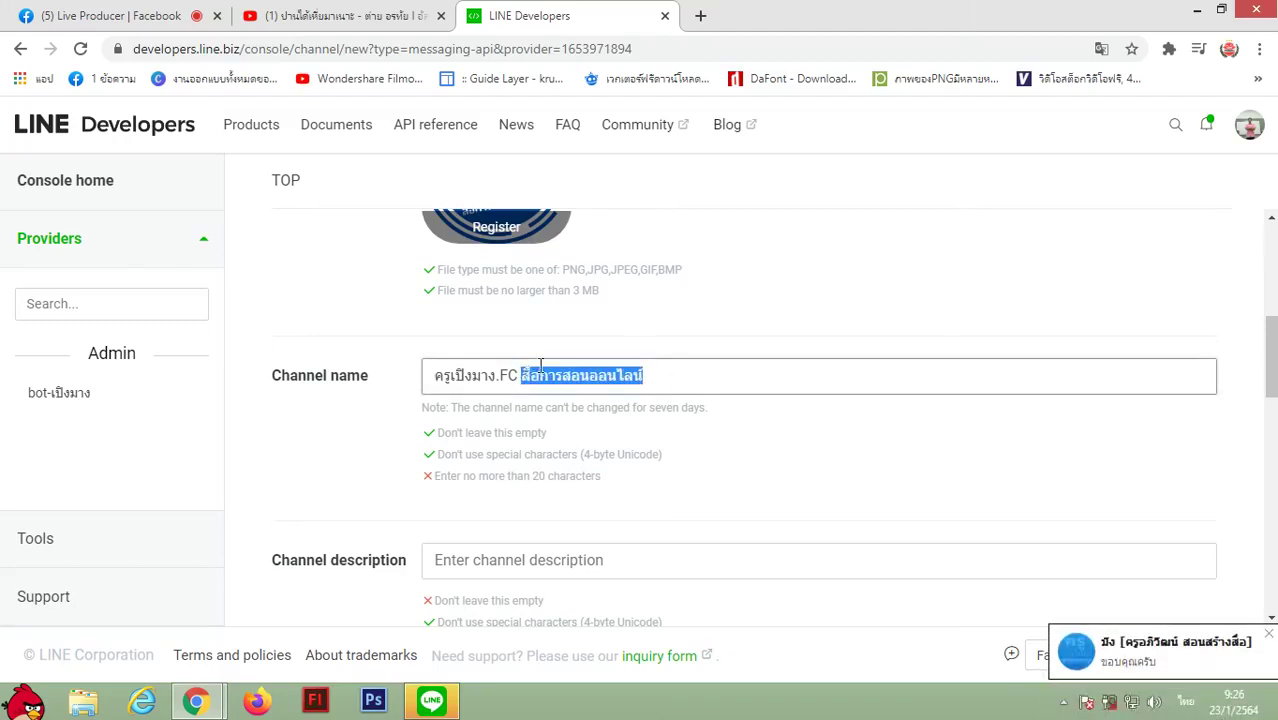
{"action": "key", "text": "BackSpace"}
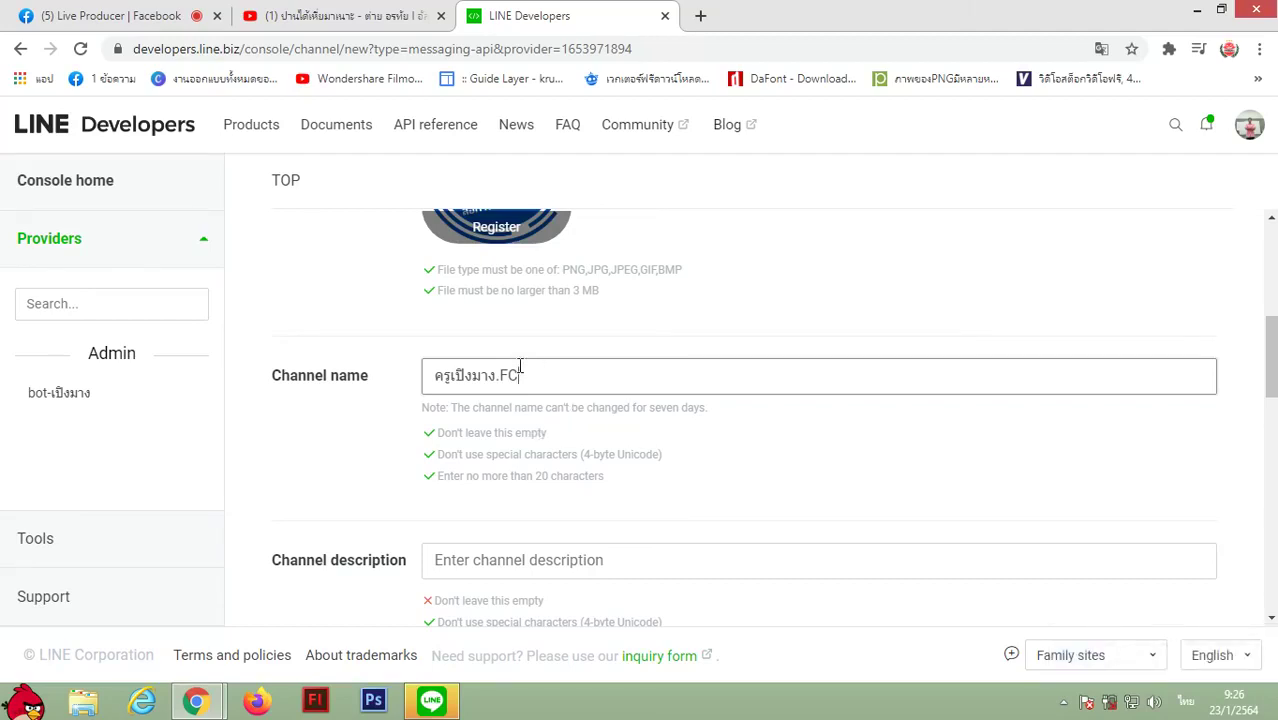
{"action": "left_click_drag", "start_coordinate": [558, 384], "coordinate": [414, 377]}
{"action": "left_click", "coordinate": [550, 382]}
{"action": "left_click_drag", "start_coordinate": [534, 478], "coordinate": [597, 486]}
{"action": "left_click", "coordinate": [568, 478]}
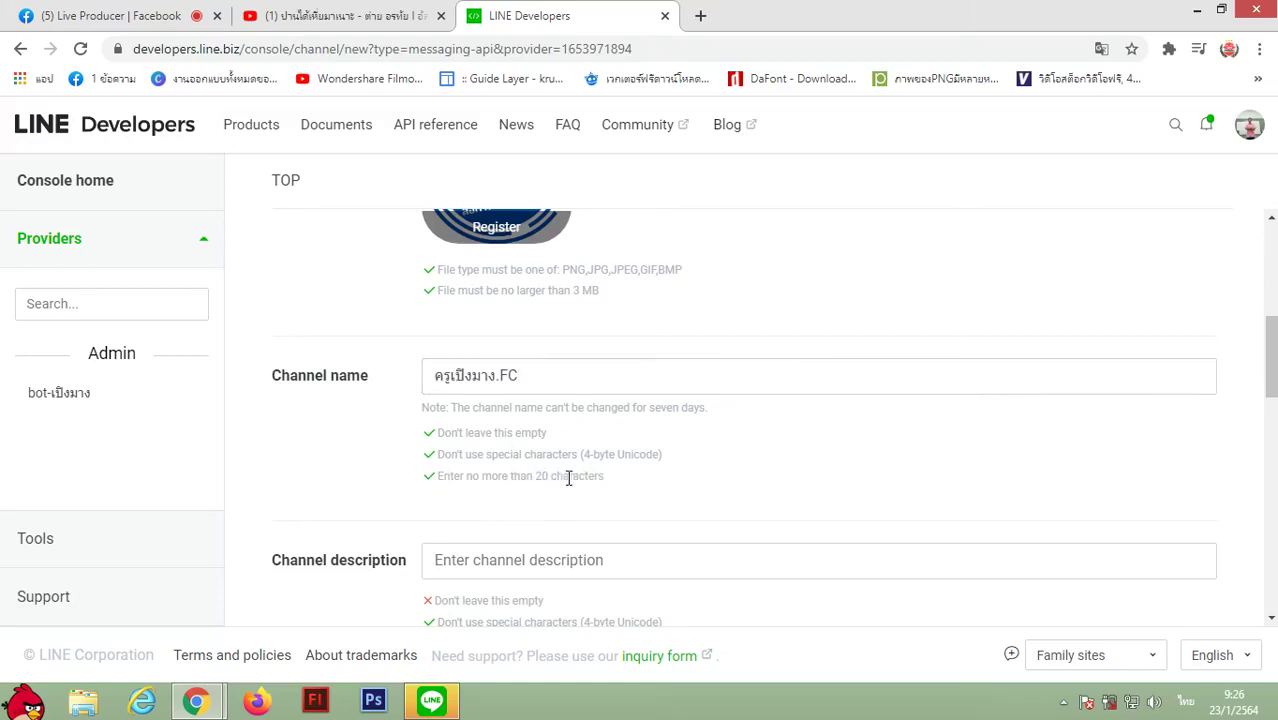
Enter "ครูเปิงมาง.FC สื่อการสอนออนไลน์" as the channel description, reusing the text of the channel name.
{"action": "scroll", "coordinate": [395, 525], "scroll_direction": "down", "scroll_amount": 1}
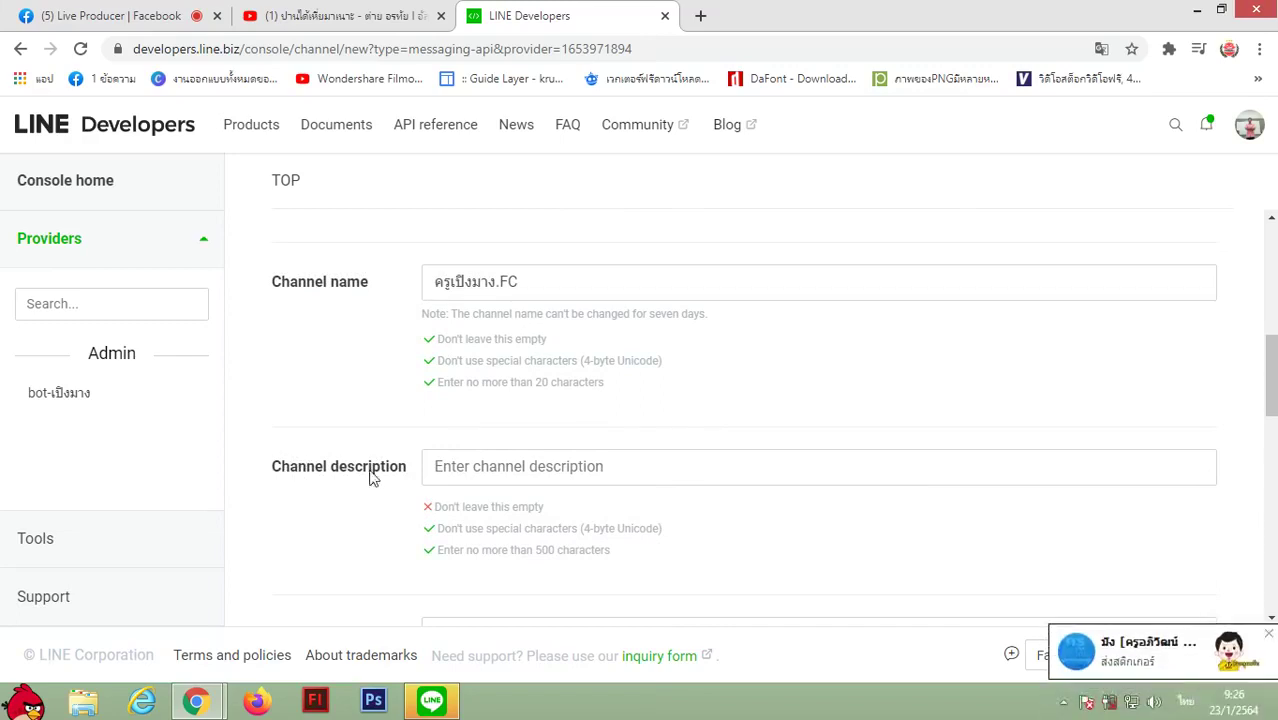
{"action": "left_click", "coordinate": [495, 467]}
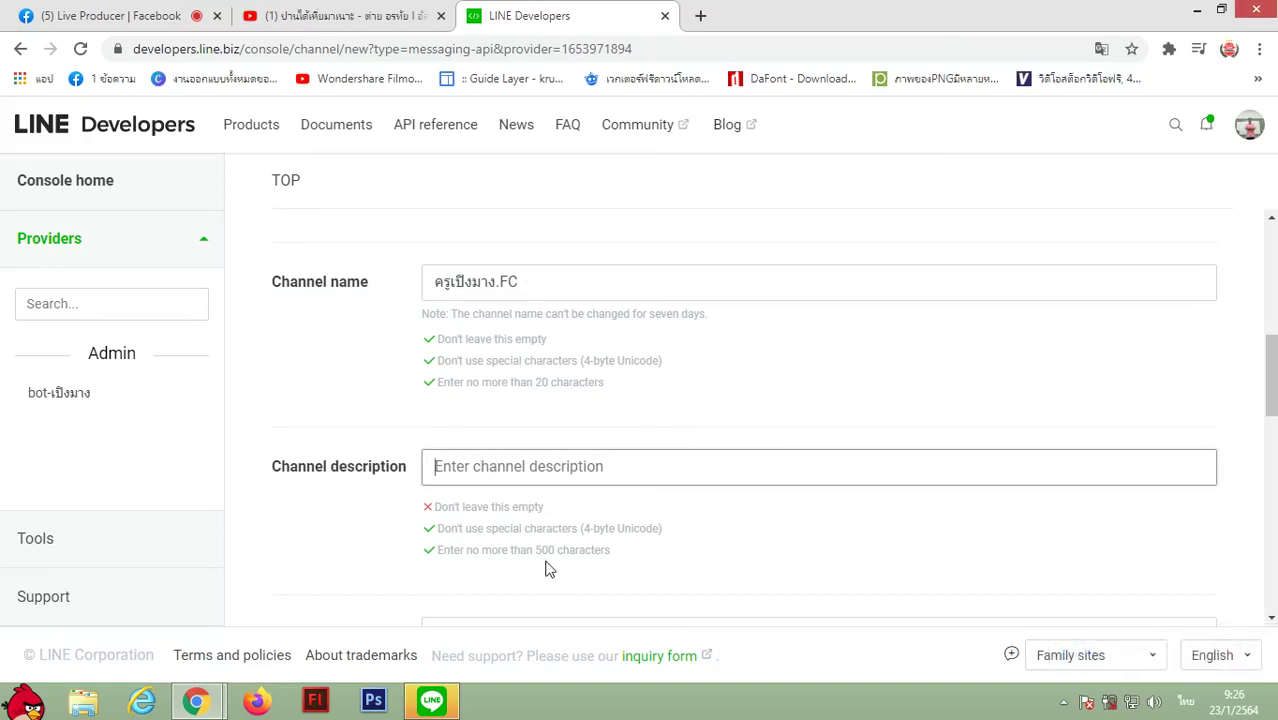
{"action": "left_click_drag", "start_coordinate": [535, 282], "coordinate": [394, 282]}
{"action": "key", "text": "ctrl+c"}
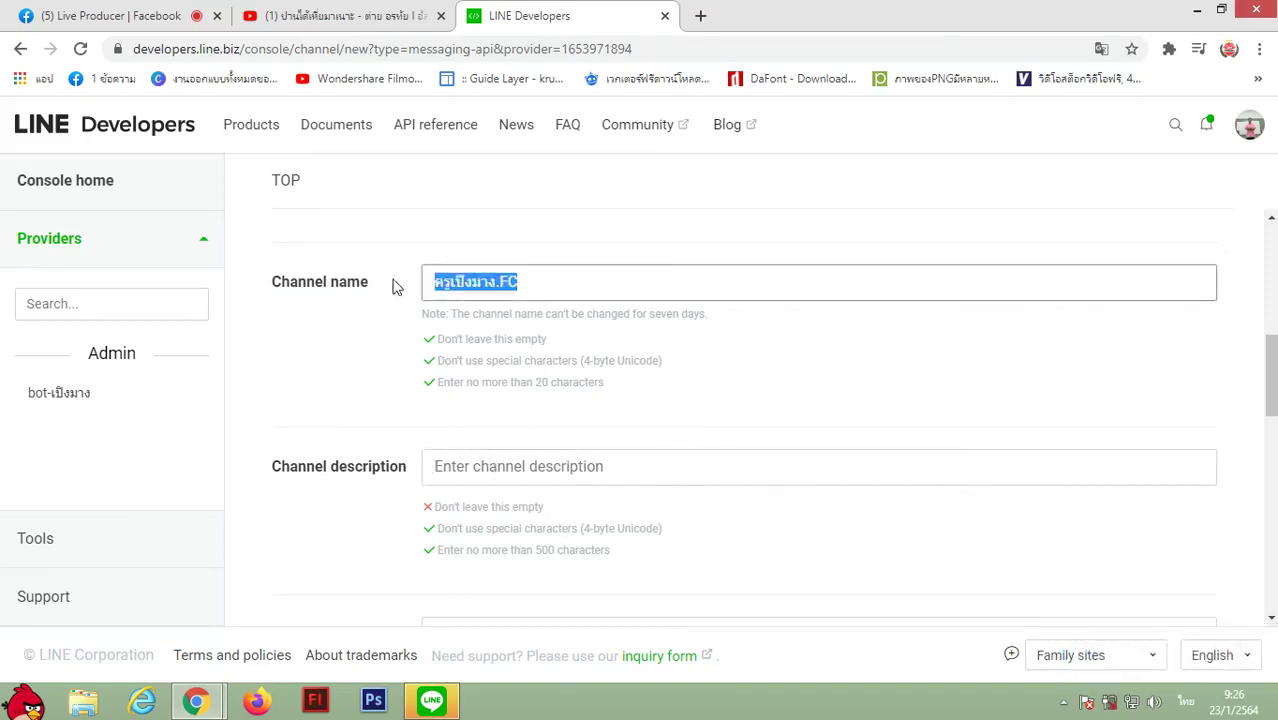
{"action": "left_click", "coordinate": [505, 466]}
{"action": "key", "text": "ctrl+v"}
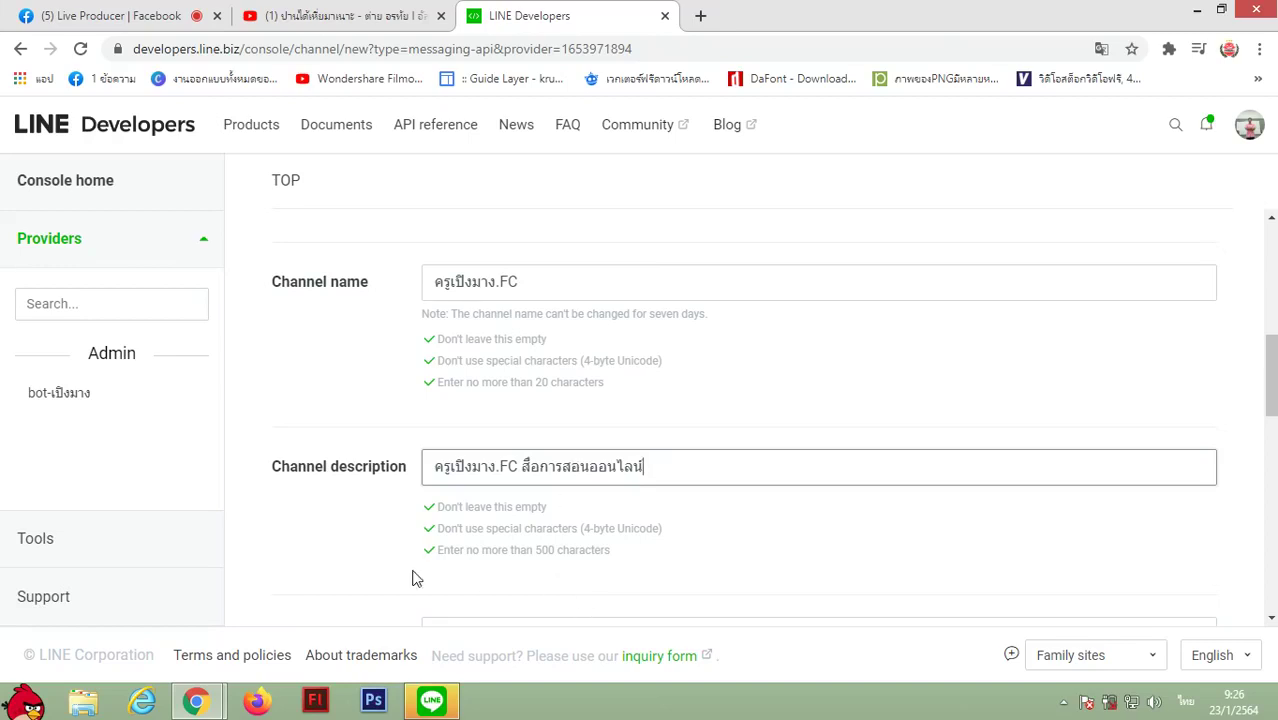
Set the channel's category to การศึกษา.
{"action": "scroll", "coordinate": [445, 428], "scroll_direction": "down", "scroll_amount": 2}
{"action": "scroll", "coordinate": [350, 458], "scroll_direction": "down", "scroll_amount": 1}
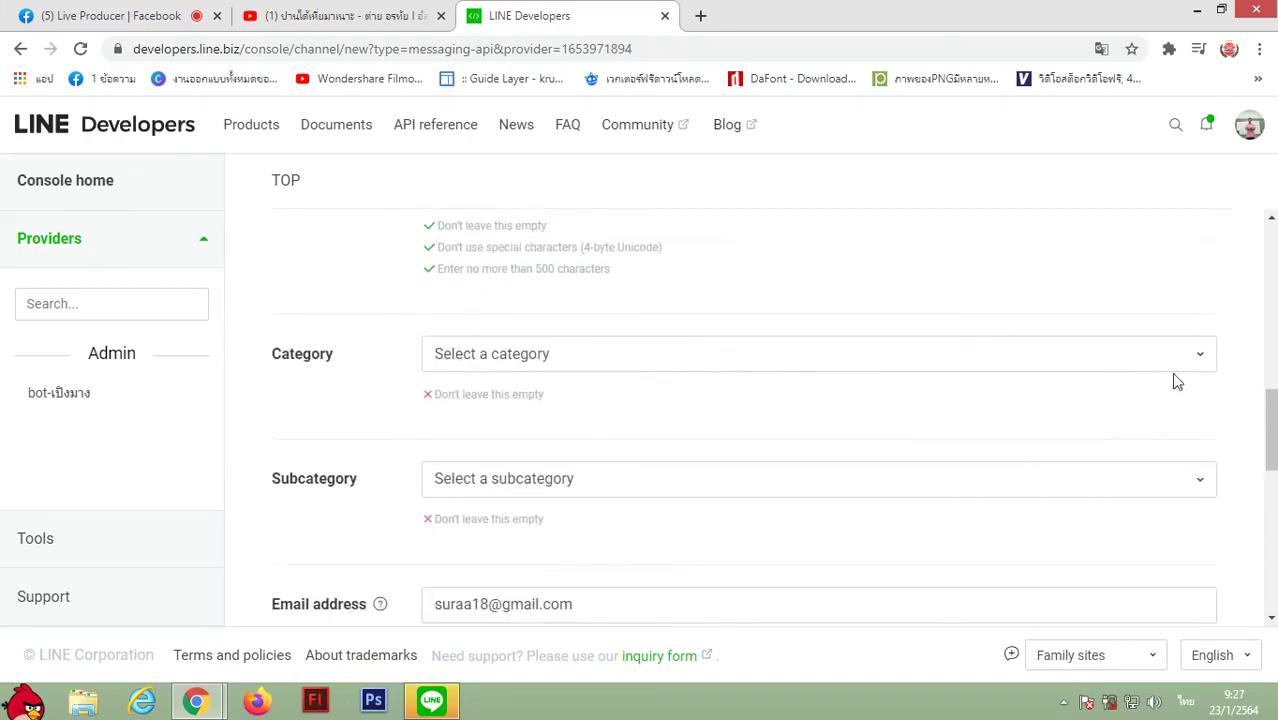
{"action": "left_click", "coordinate": [1201, 357]}
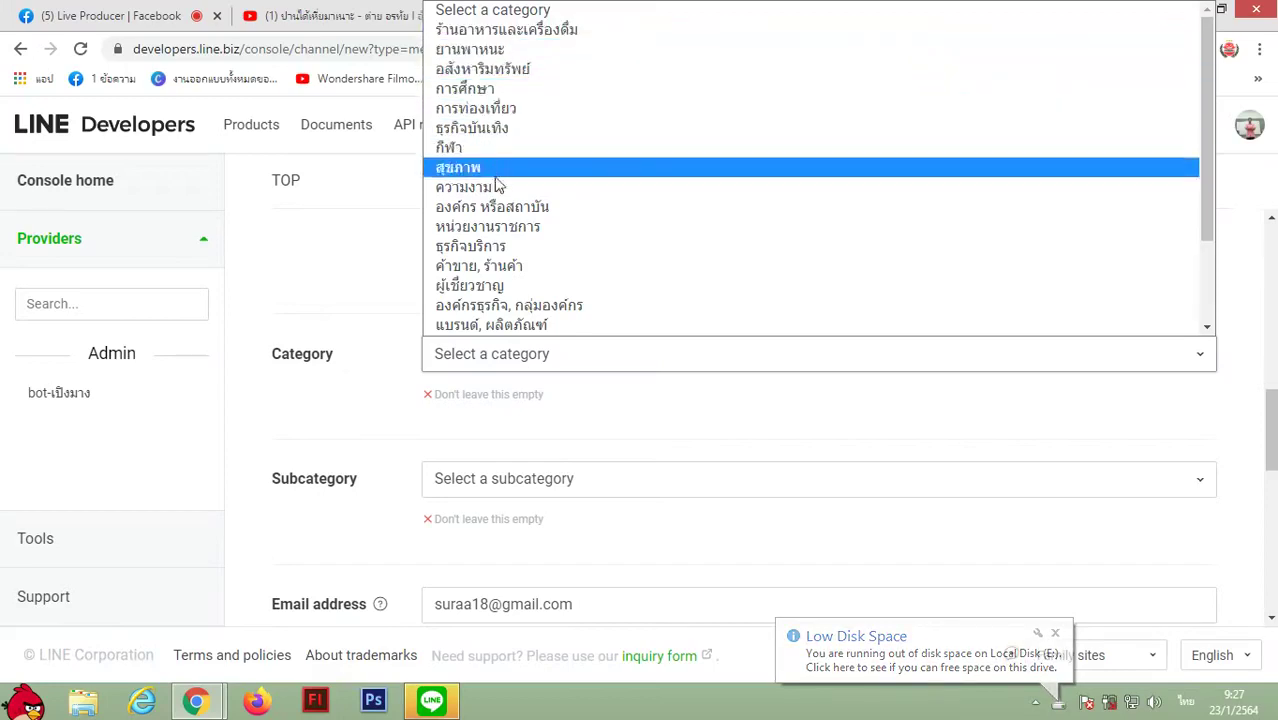
{"action": "scroll", "coordinate": [500, 320], "scroll_direction": "down", "scroll_amount": 1}
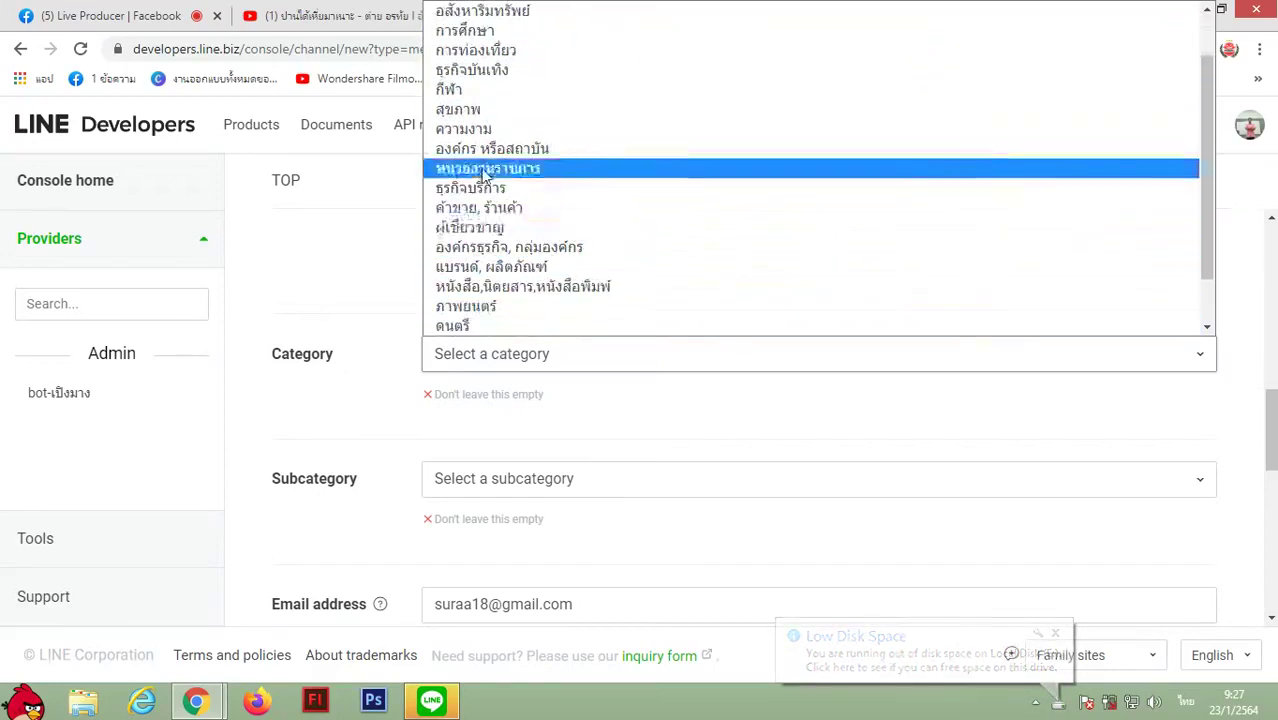
{"action": "scroll", "coordinate": [498, 172], "scroll_direction": "up", "scroll_amount": 1}
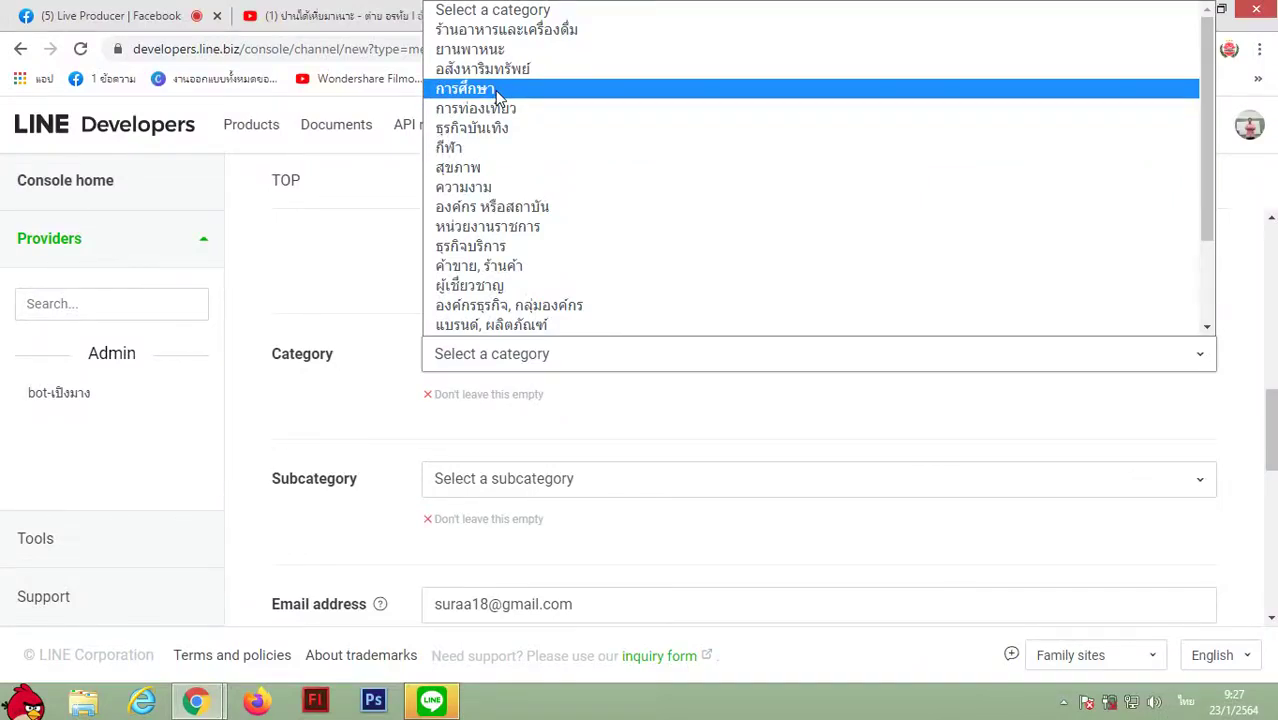
{"action": "left_click", "coordinate": [495, 90]}
Set the channel's subcategory to สถาบันเพื่อการศึกษา.
{"action": "scroll", "coordinate": [320, 480], "scroll_direction": "down", "scroll_amount": 1}
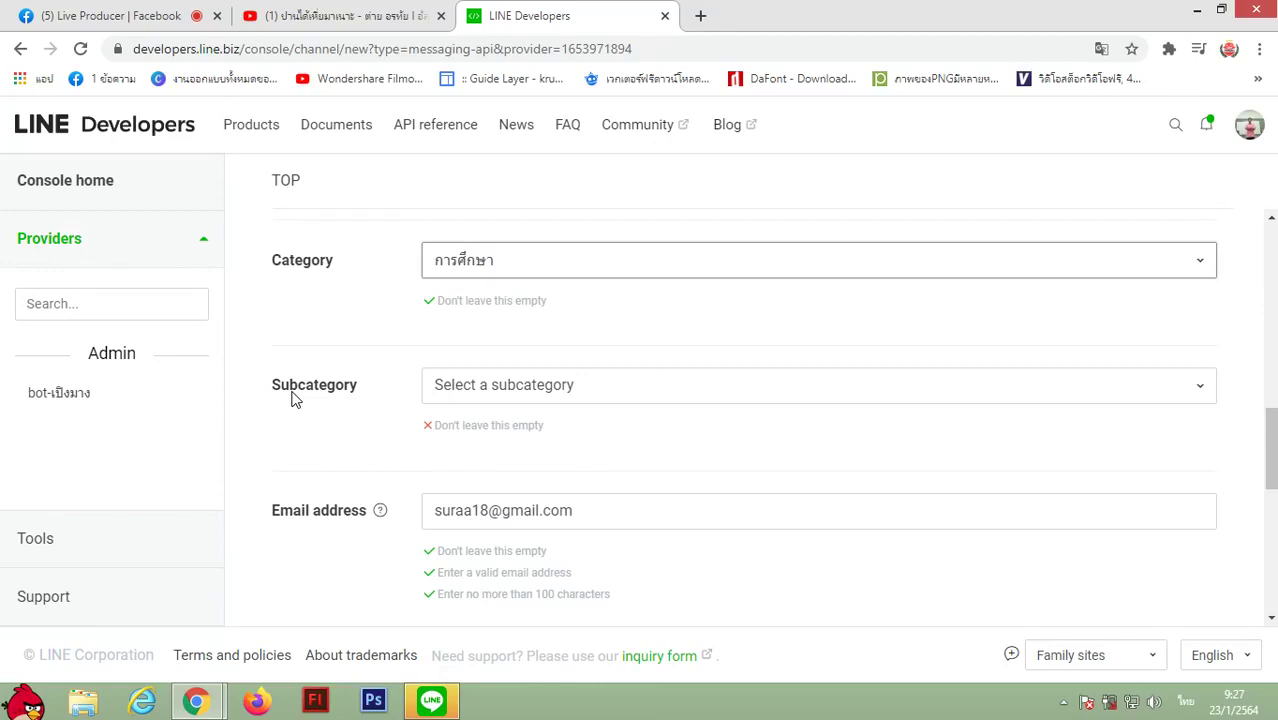
{"action": "left_click", "coordinate": [599, 391]}
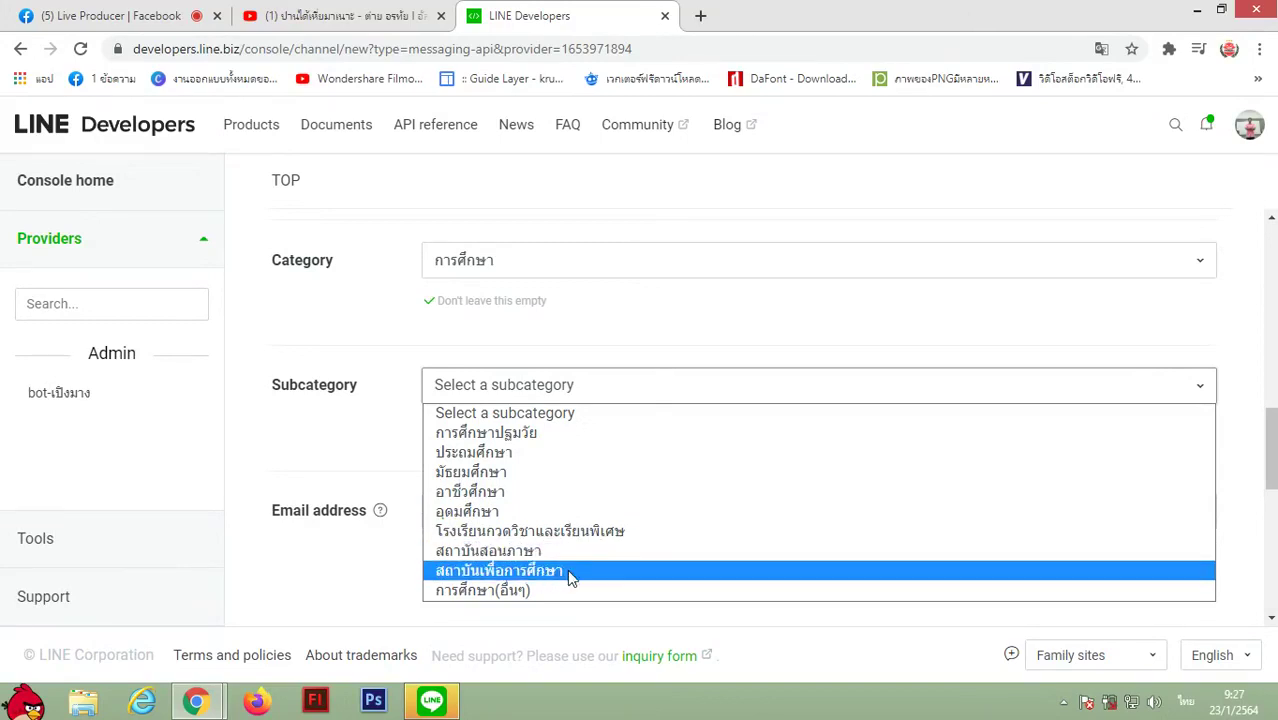
{"action": "key", "text": "Escape"}
Look over the rest of the form, from the e-mail address and optional URL fields to the terms agreements.
{"action": "scroll", "coordinate": [370, 485], "scroll_direction": "down", "scroll_amount": 2}
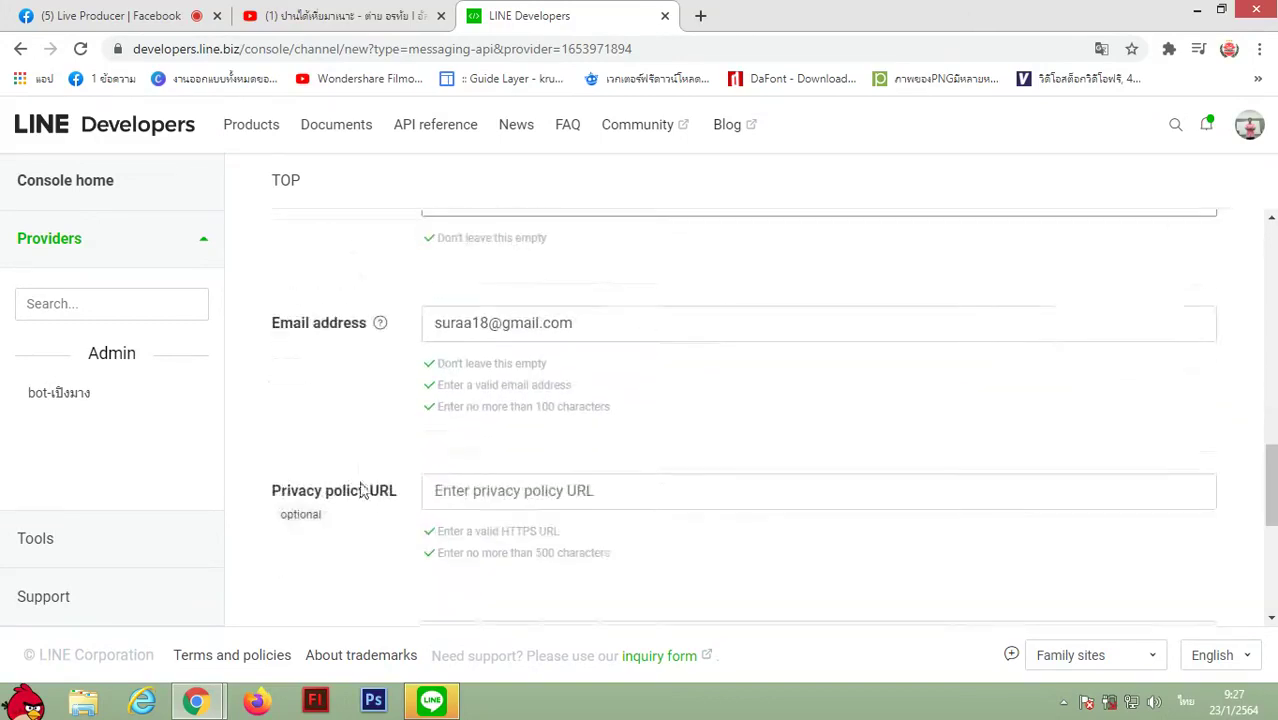
{"action": "scroll", "coordinate": [470, 500], "scroll_direction": "down", "scroll_amount": 3}
{"action": "scroll", "coordinate": [420, 350], "scroll_direction": "up", "scroll_amount": 1}
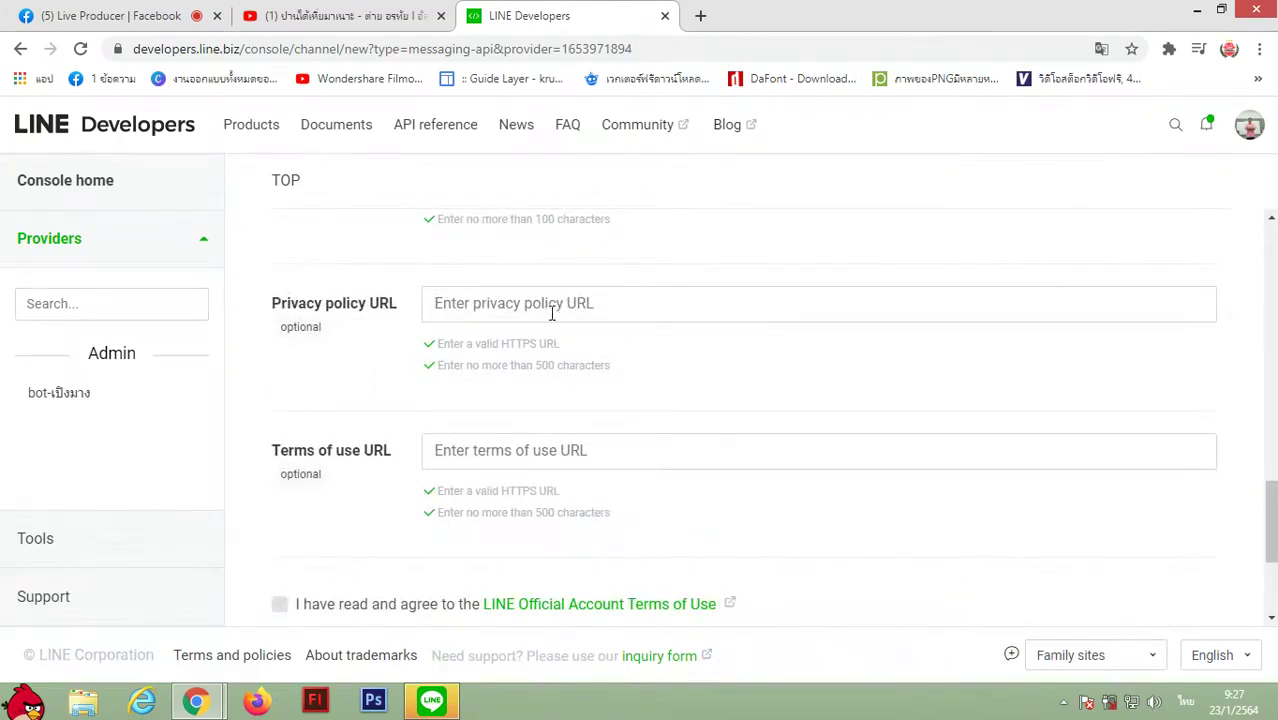
{"action": "scroll", "coordinate": [382, 471], "scroll_direction": "down", "scroll_amount": 2}
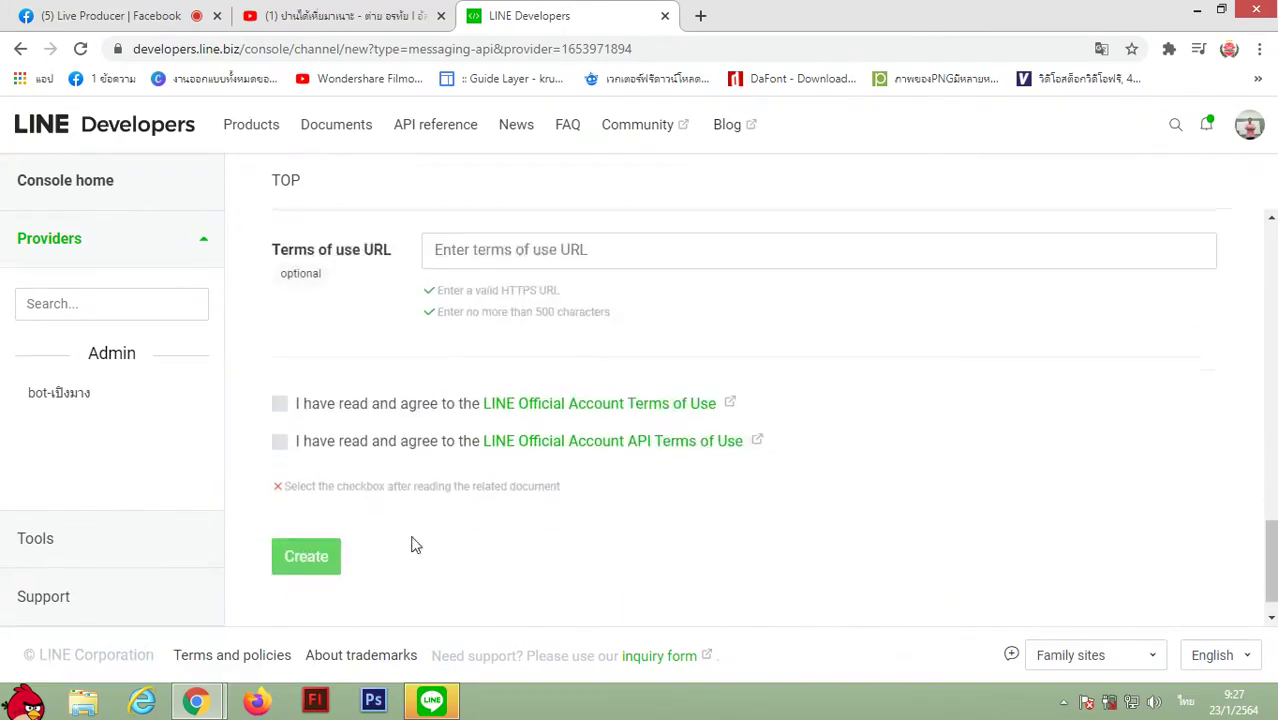
{"action": "scroll", "coordinate": [300, 300], "scroll_direction": "up", "scroll_amount": 1}
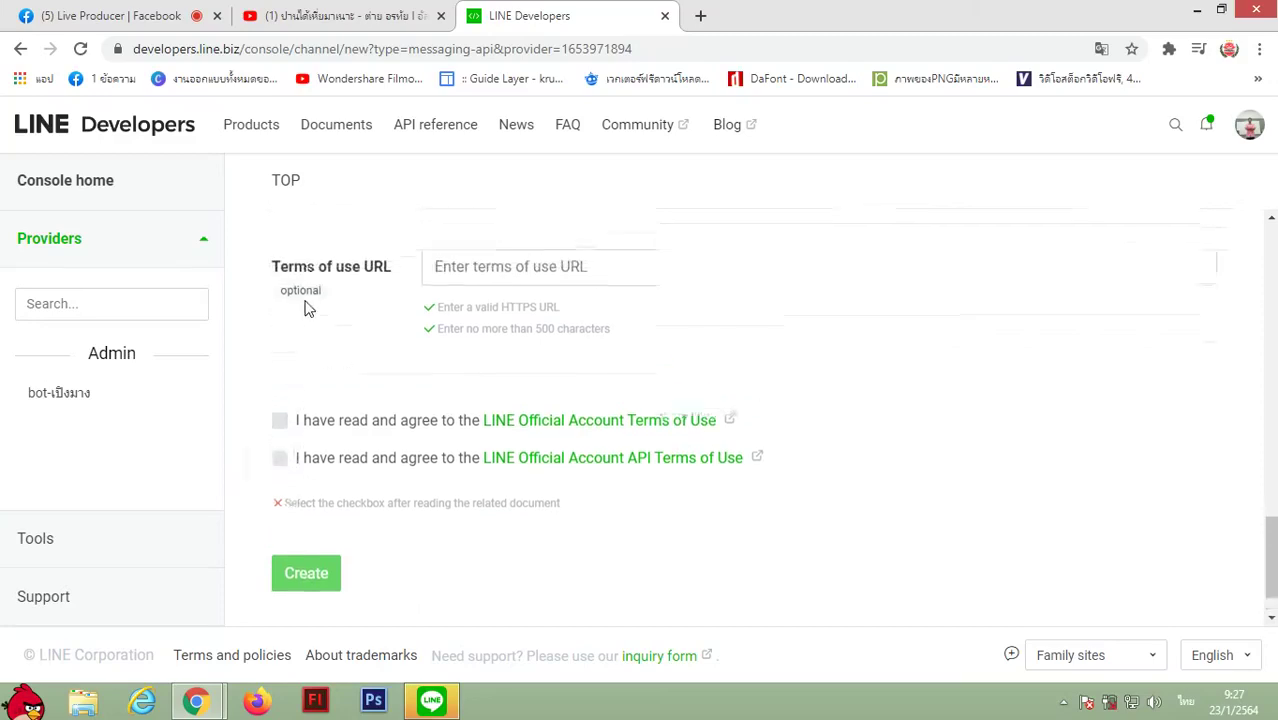
{"action": "scroll", "coordinate": [443, 363], "scroll_direction": "up", "scroll_amount": 2}
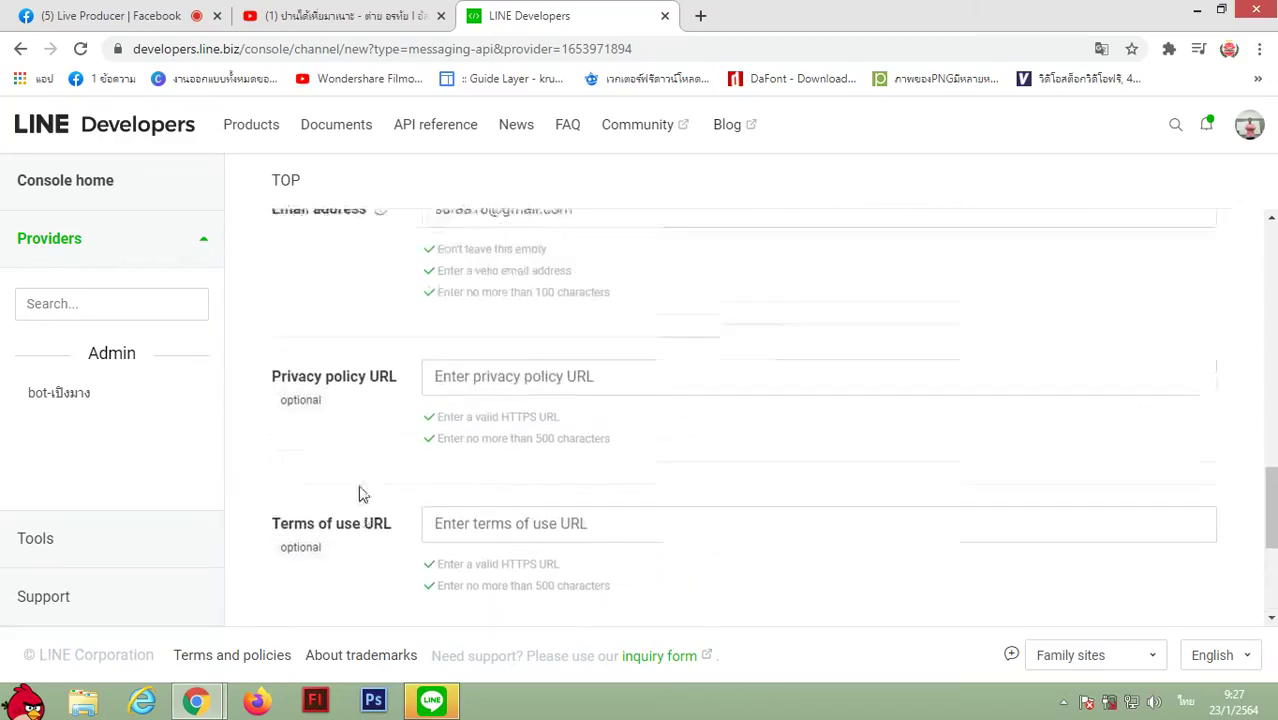
{"action": "scroll", "coordinate": [459, 334], "scroll_direction": "up", "scroll_amount": 1}
{"action": "scroll", "coordinate": [470, 437], "scroll_direction": "down", "scroll_amount": 1}
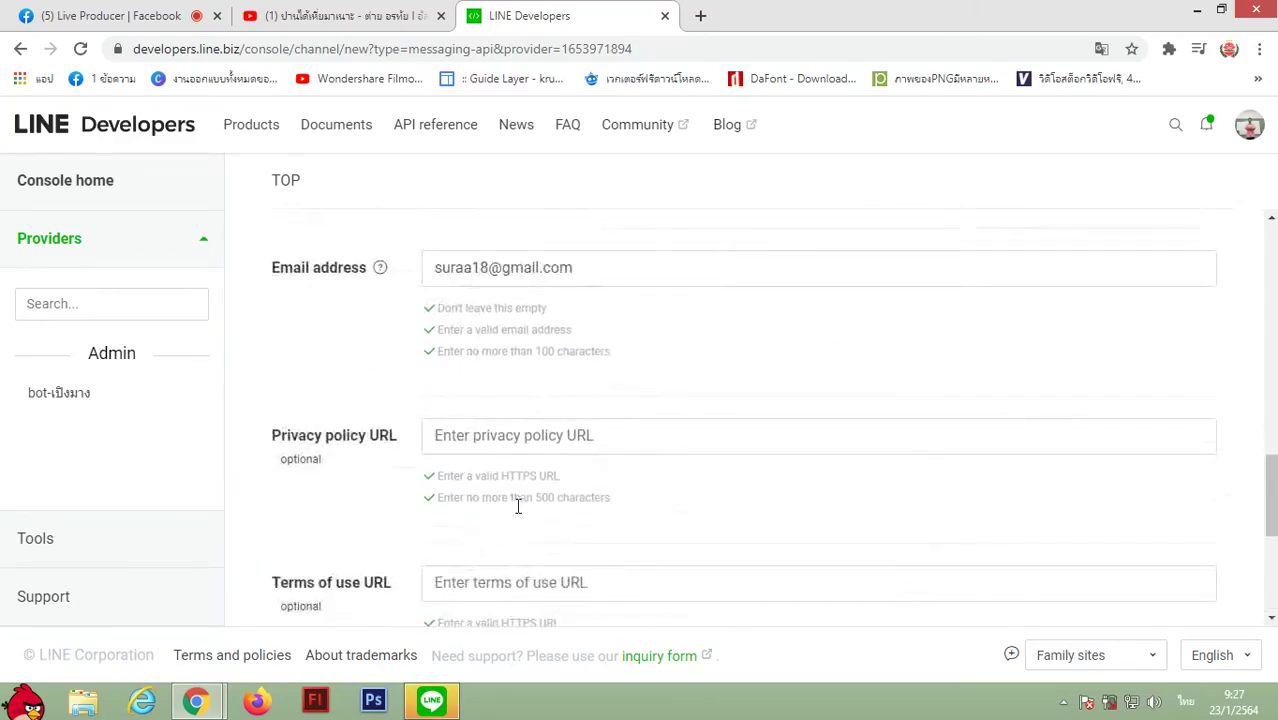
{"action": "scroll", "coordinate": [518, 505], "scroll_direction": "down", "scroll_amount": 3}
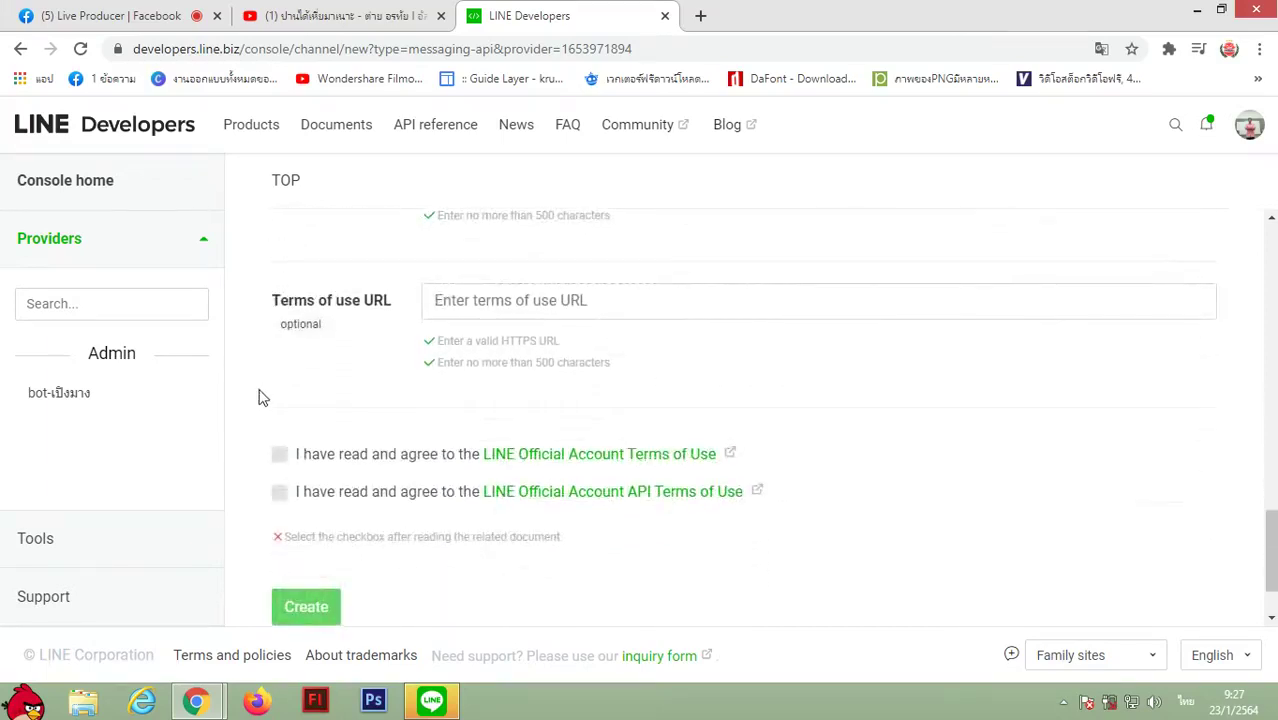
Create the channel, agreeing to both LINE Official Account terms of use and the data usage agreement.
{"action": "scroll", "coordinate": [258, 397], "scroll_direction": "down", "scroll_amount": 1}
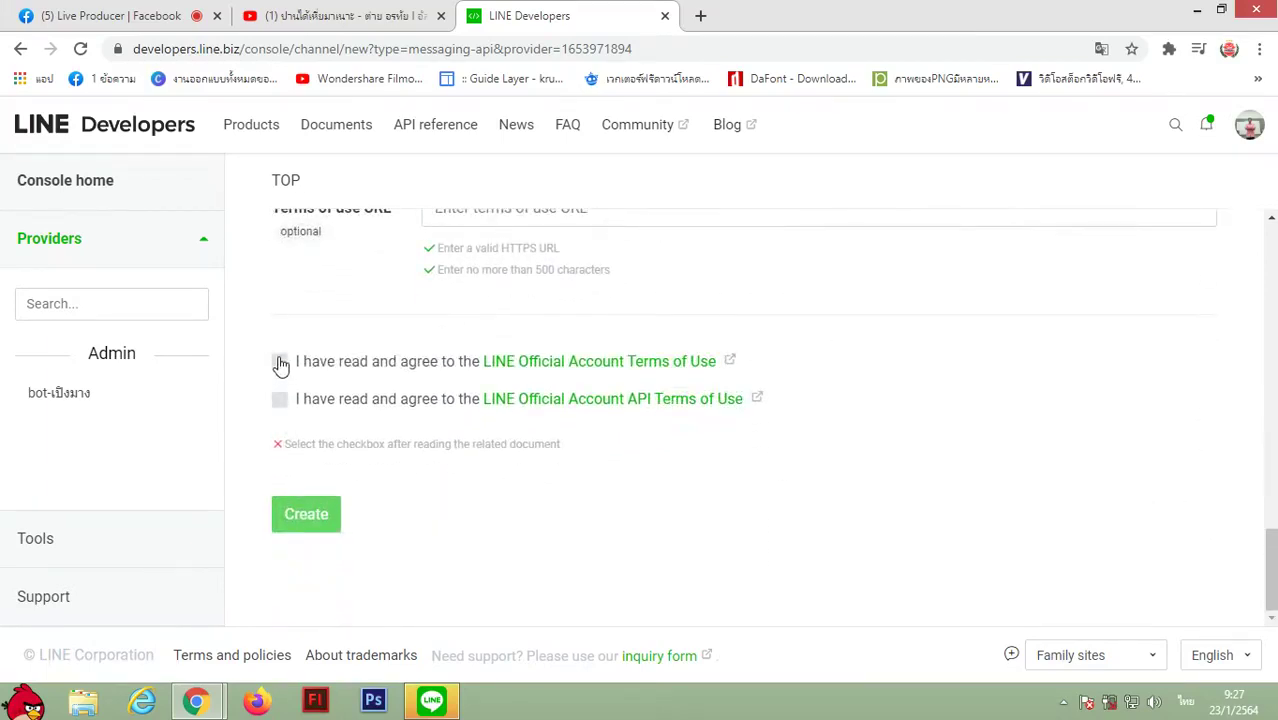
{"action": "left_click", "coordinate": [281, 401]}
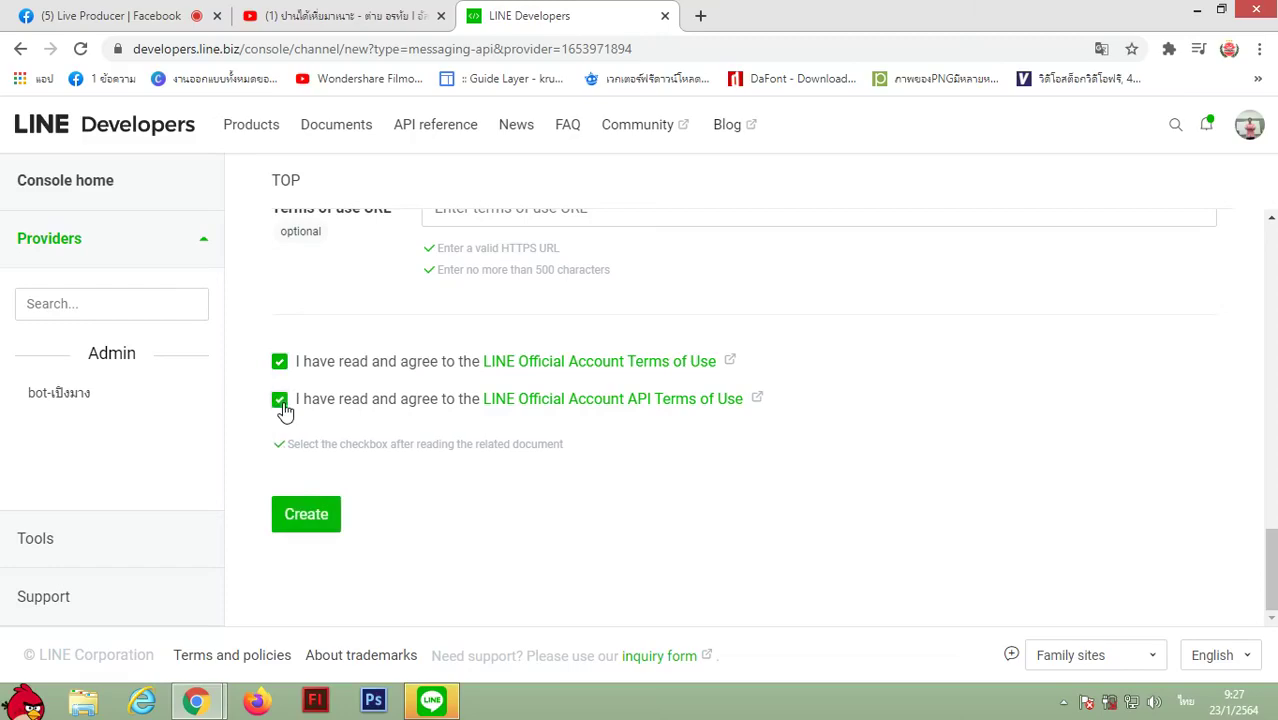
{"action": "left_click", "coordinate": [311, 519]}
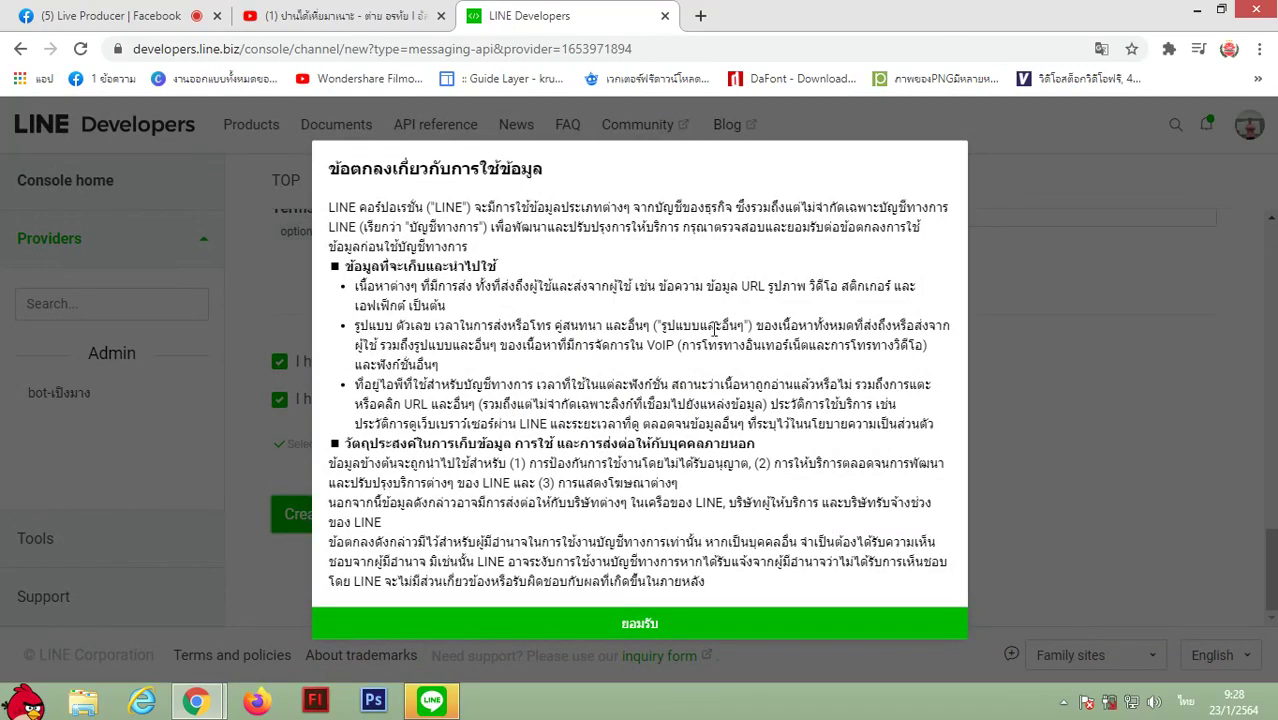
{"action": "left_click", "coordinate": [641, 625]}
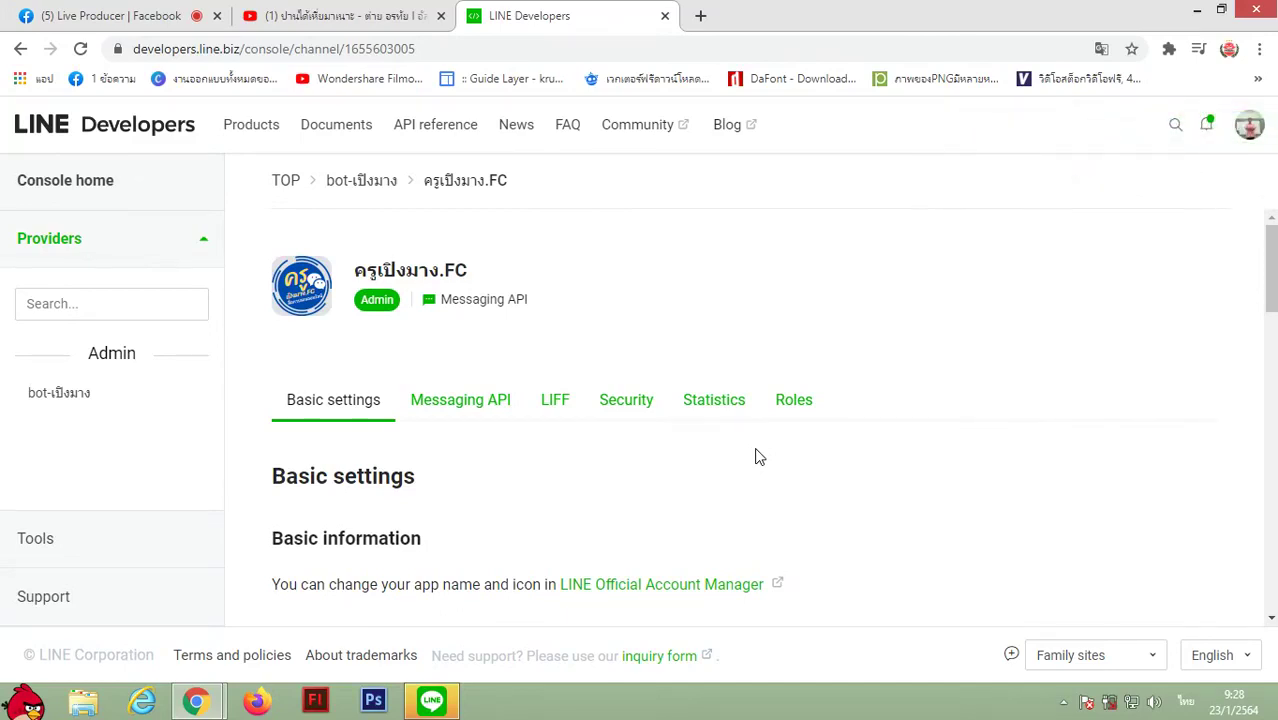
Examine the new channel's basic settings, from the channel ID and icon to the channel secret and deletion option.
{"action": "scroll", "coordinate": [810, 441], "scroll_direction": "down", "scroll_amount": 2}
{"action": "scroll", "coordinate": [815, 439], "scroll_direction": "up", "scroll_amount": 2}
{"action": "scroll", "coordinate": [820, 437], "scroll_direction": "down", "scroll_amount": 5}
{"action": "scroll", "coordinate": [821, 438], "scroll_direction": "up", "scroll_amount": 2}
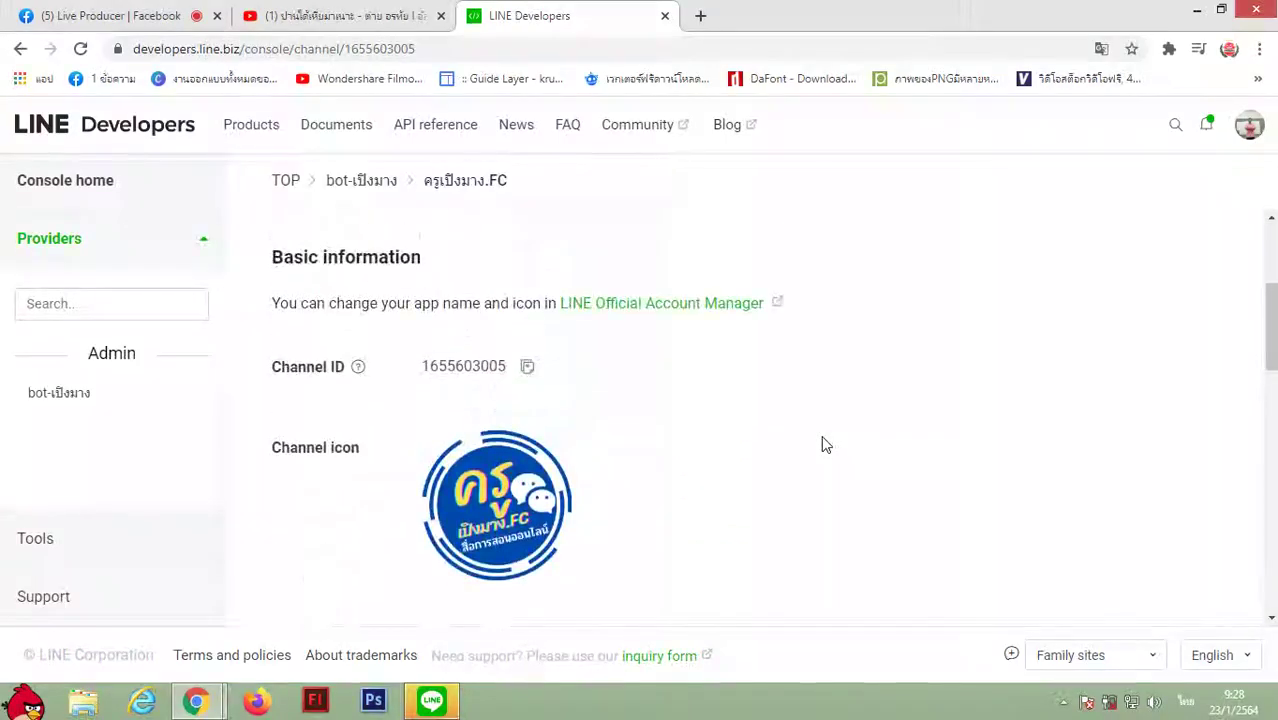
{"action": "scroll", "coordinate": [825, 445], "scroll_direction": "up", "scroll_amount": 1}
{"action": "scroll", "coordinate": [825, 445], "scroll_direction": "down", "scroll_amount": 1}
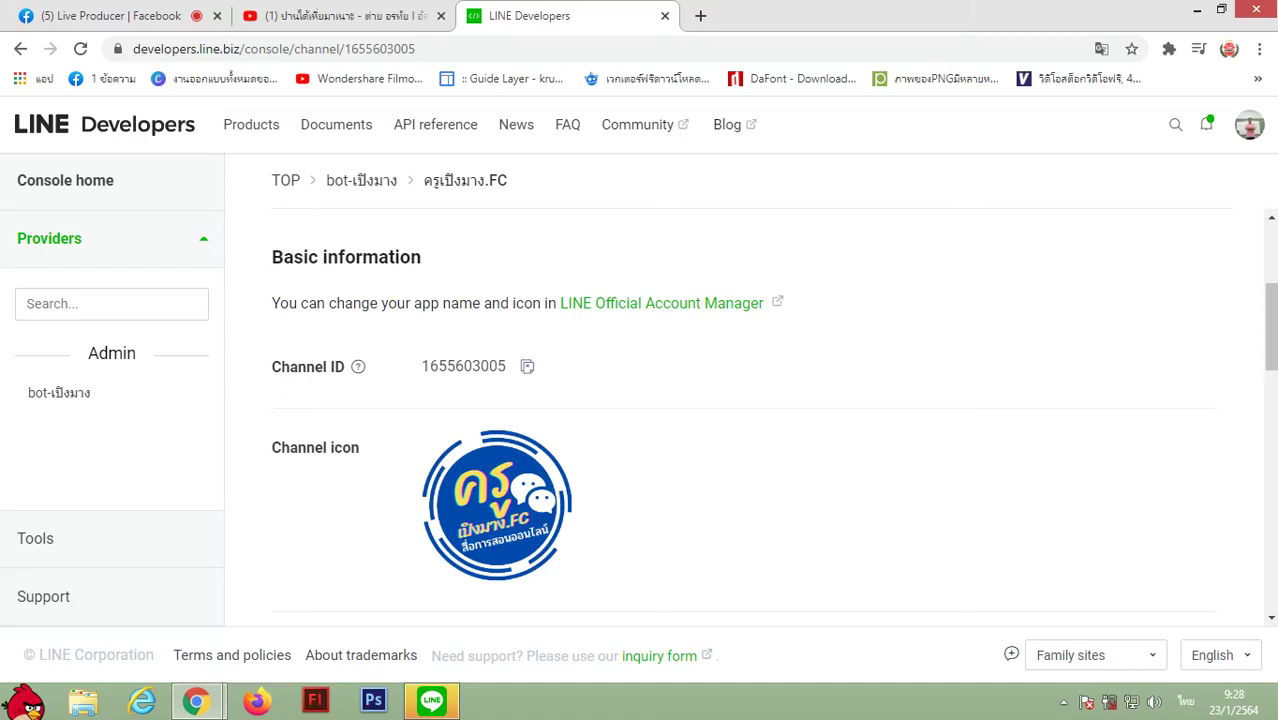
{"action": "scroll", "coordinate": [836, 448], "scroll_direction": "down", "scroll_amount": 5}
{"action": "scroll", "coordinate": [750, 420], "scroll_direction": "down", "scroll_amount": 3}
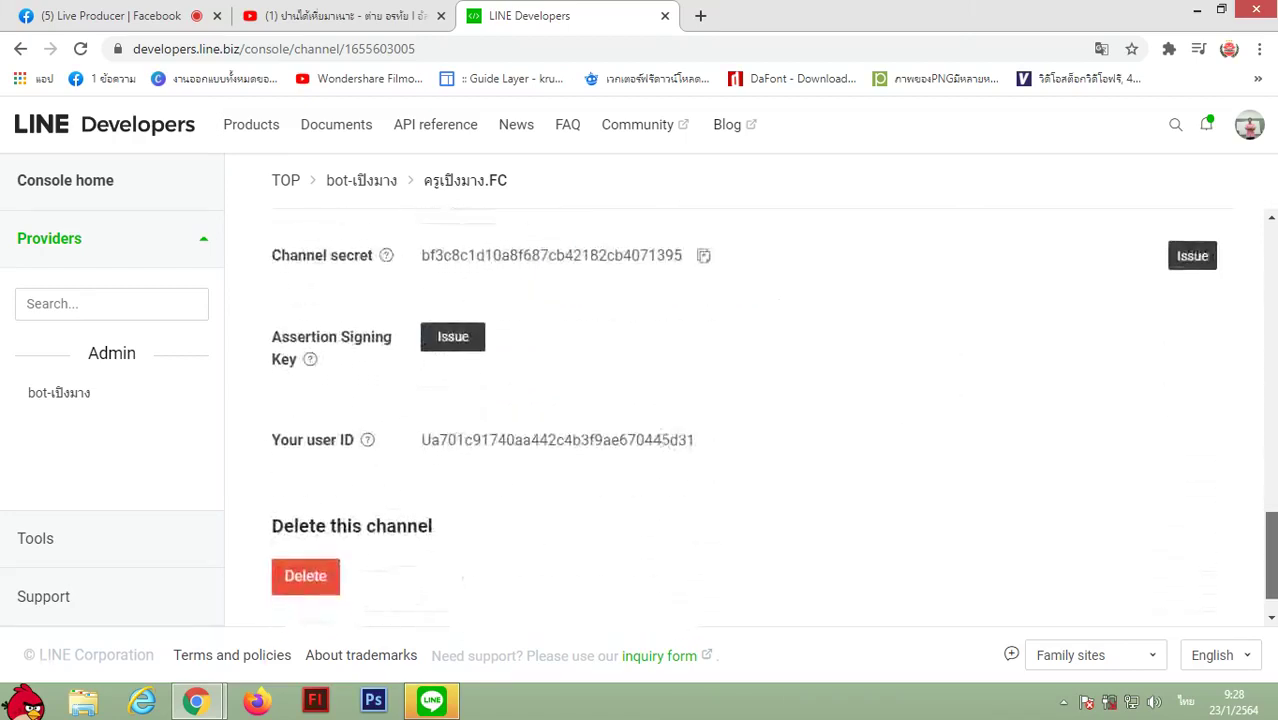
{"action": "scroll", "coordinate": [750, 420], "scroll_direction": "up", "scroll_amount": 1}
{"action": "scroll", "coordinate": [372, 271], "scroll_direction": "up", "scroll_amount": 10}
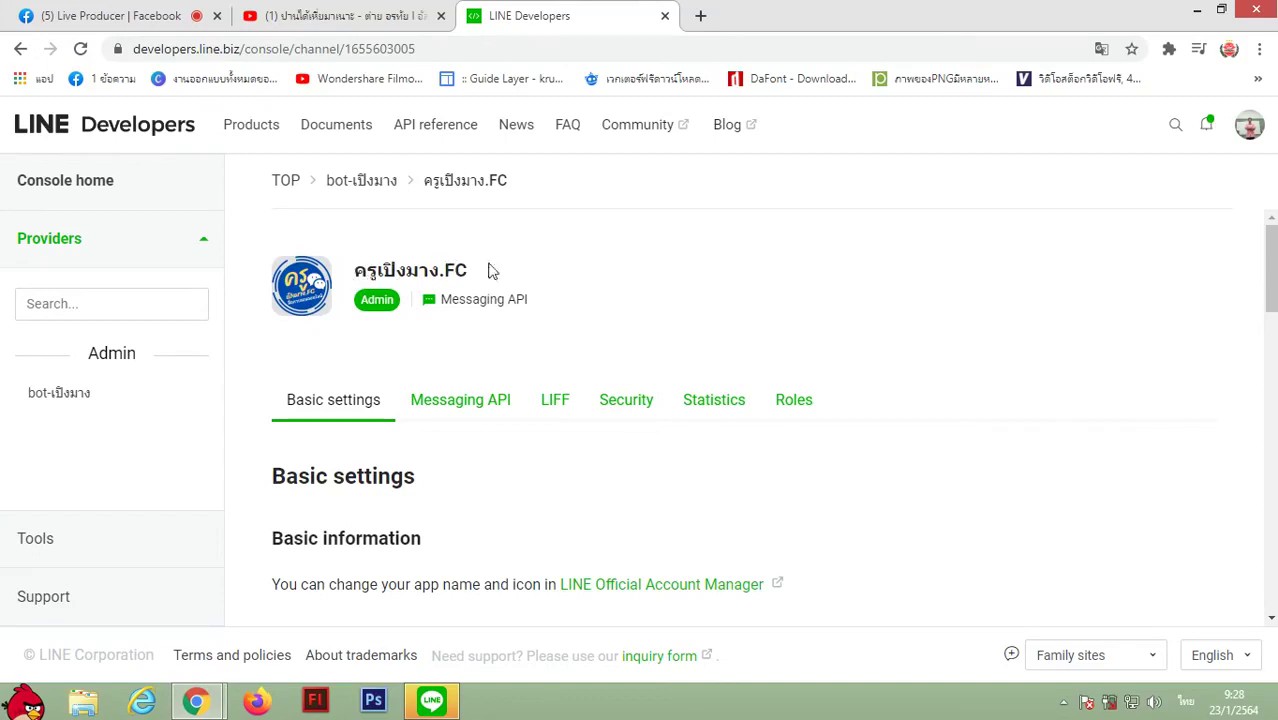
{"action": "scroll", "coordinate": [700, 350], "scroll_direction": "down", "scroll_amount": 10}
{"action": "scroll", "coordinate": [775, 405], "scroll_direction": "down", "scroll_amount": 5}
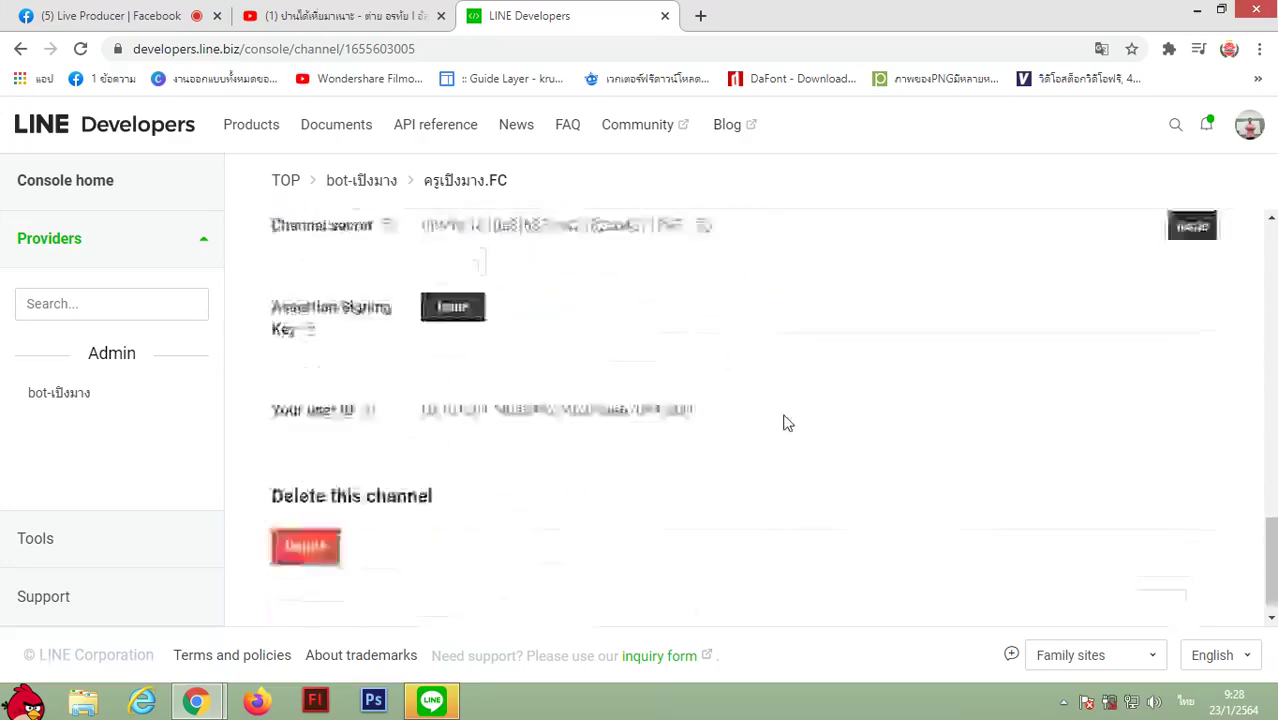
{"action": "scroll", "coordinate": [642, 428], "scroll_direction": "up", "scroll_amount": 15}
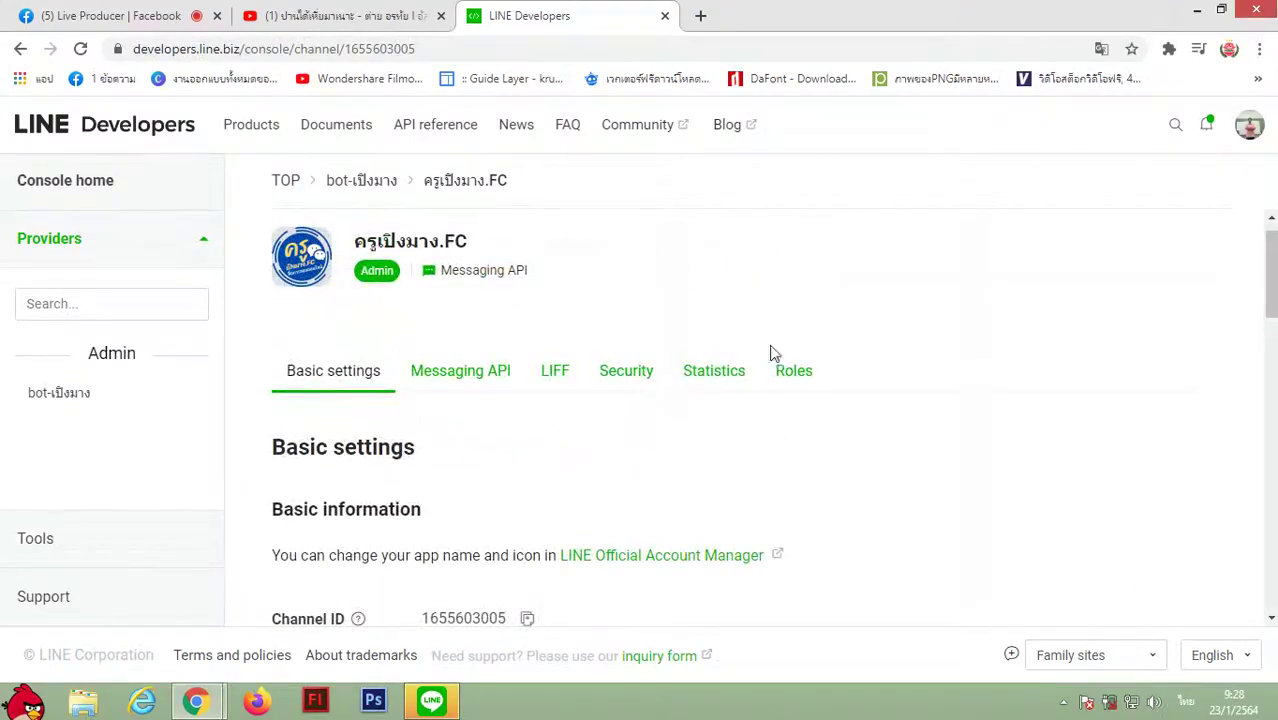
Open the channel's Messaging API settings and save the bot's QR code as a PNG in Downloads under the suggested name.
{"action": "left_click", "coordinate": [446, 378]}
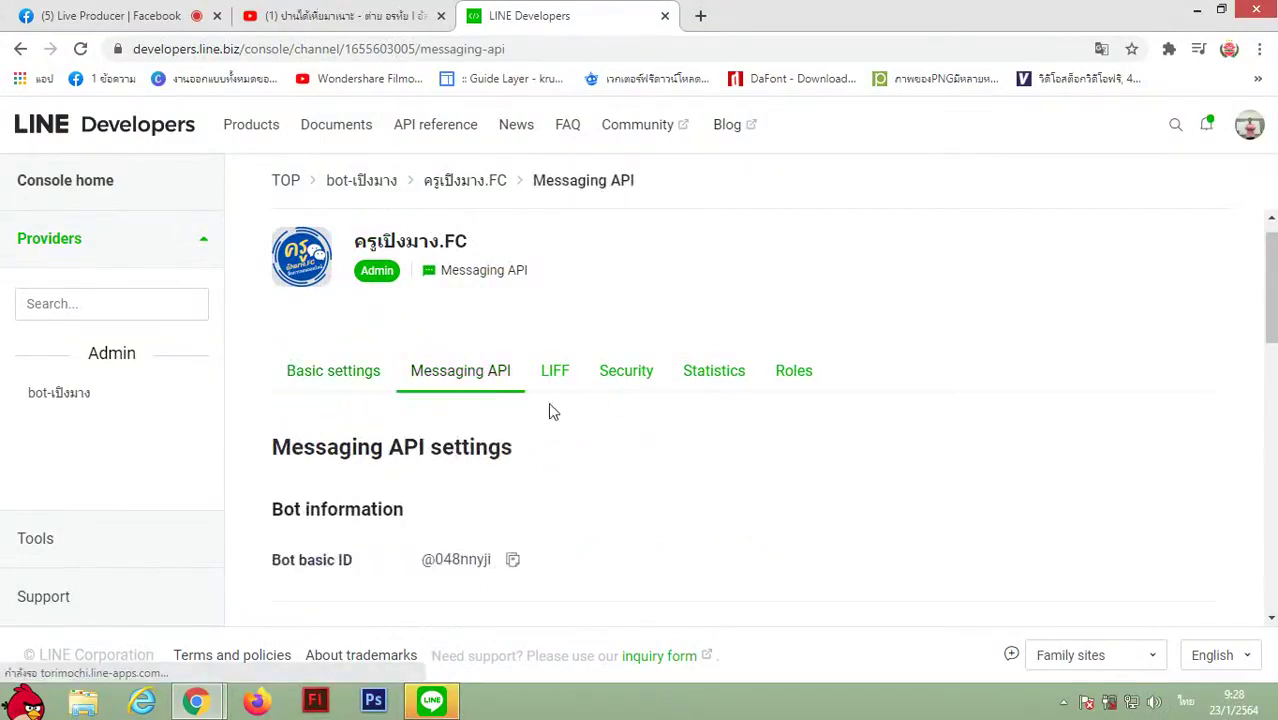
{"action": "scroll", "coordinate": [600, 420], "scroll_direction": "down", "scroll_amount": 4}
{"action": "scroll", "coordinate": [572, 405], "scroll_direction": "up", "scroll_amount": 3}
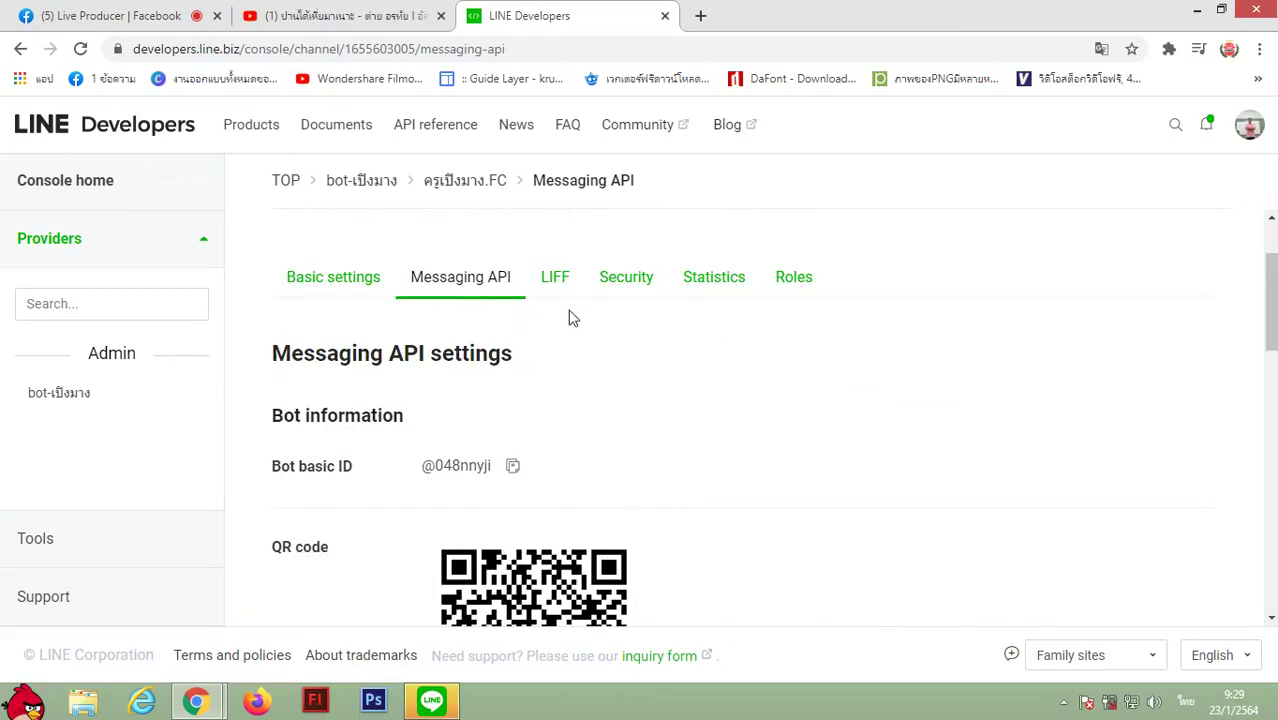
{"action": "scroll", "coordinate": [565, 320], "scroll_direction": "down", "scroll_amount": 3}
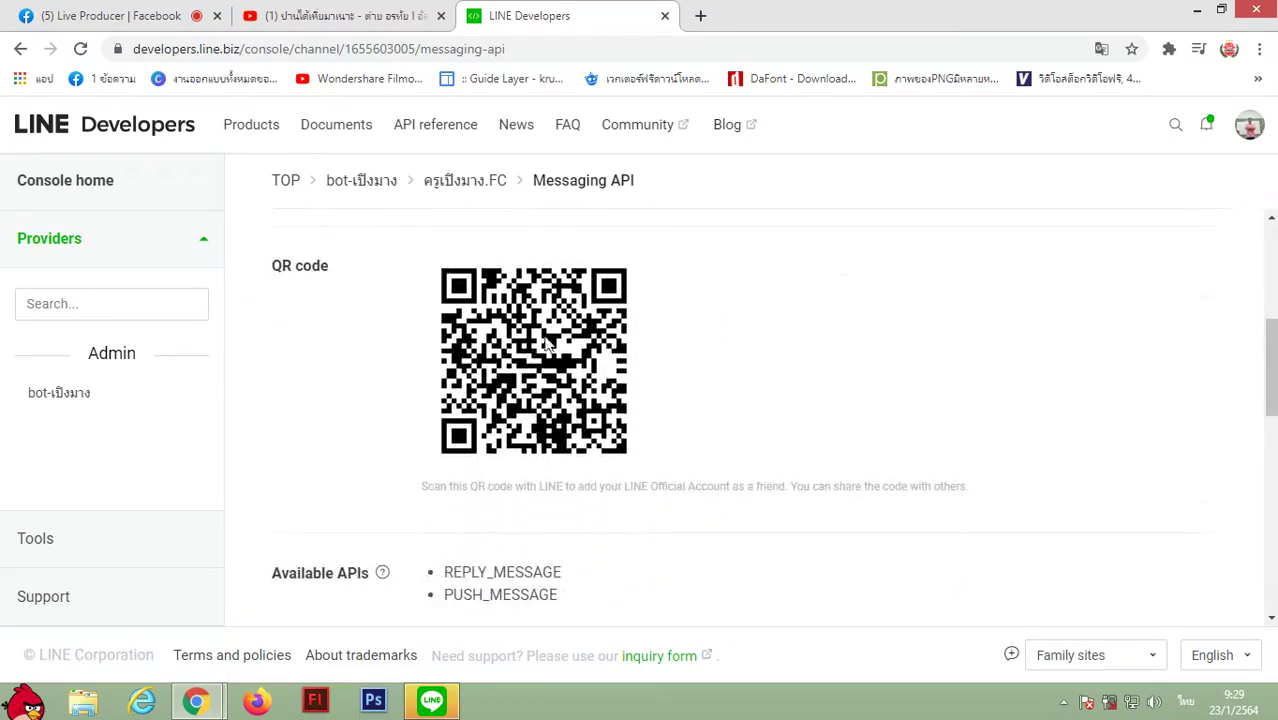
{"action": "right_click", "coordinate": [522, 335]}
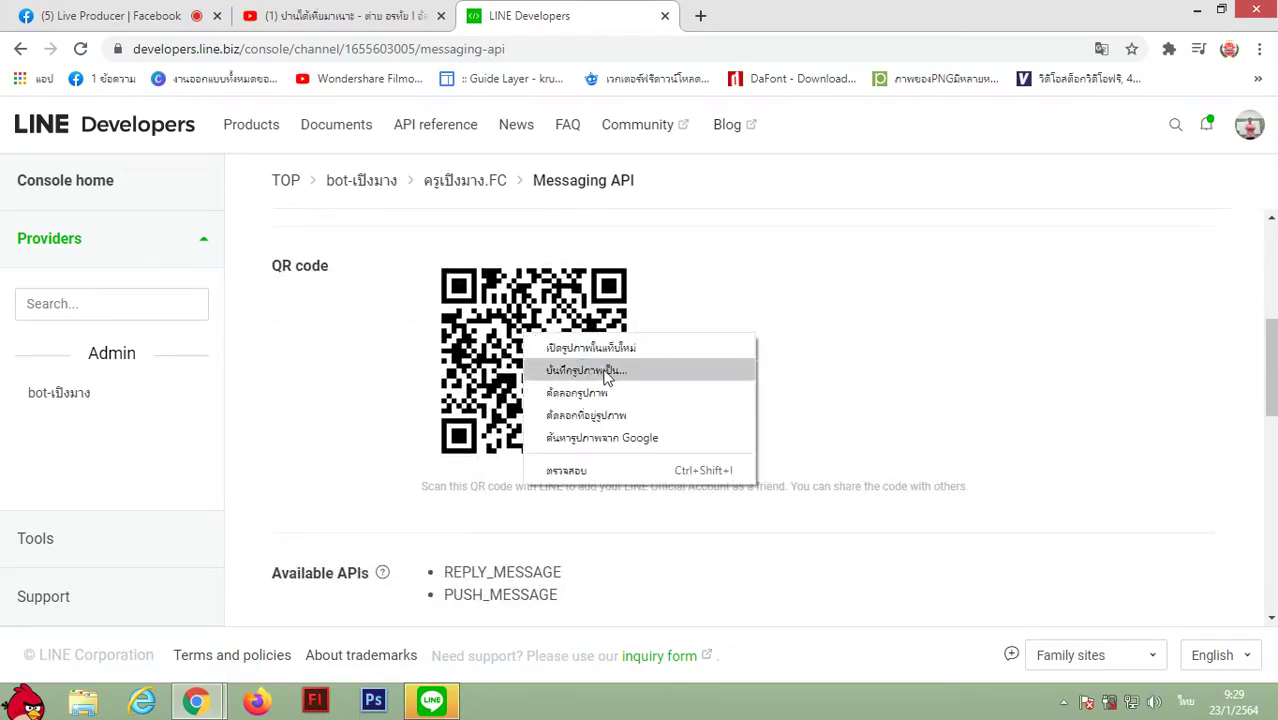
{"action": "left_click", "coordinate": [604, 372]}
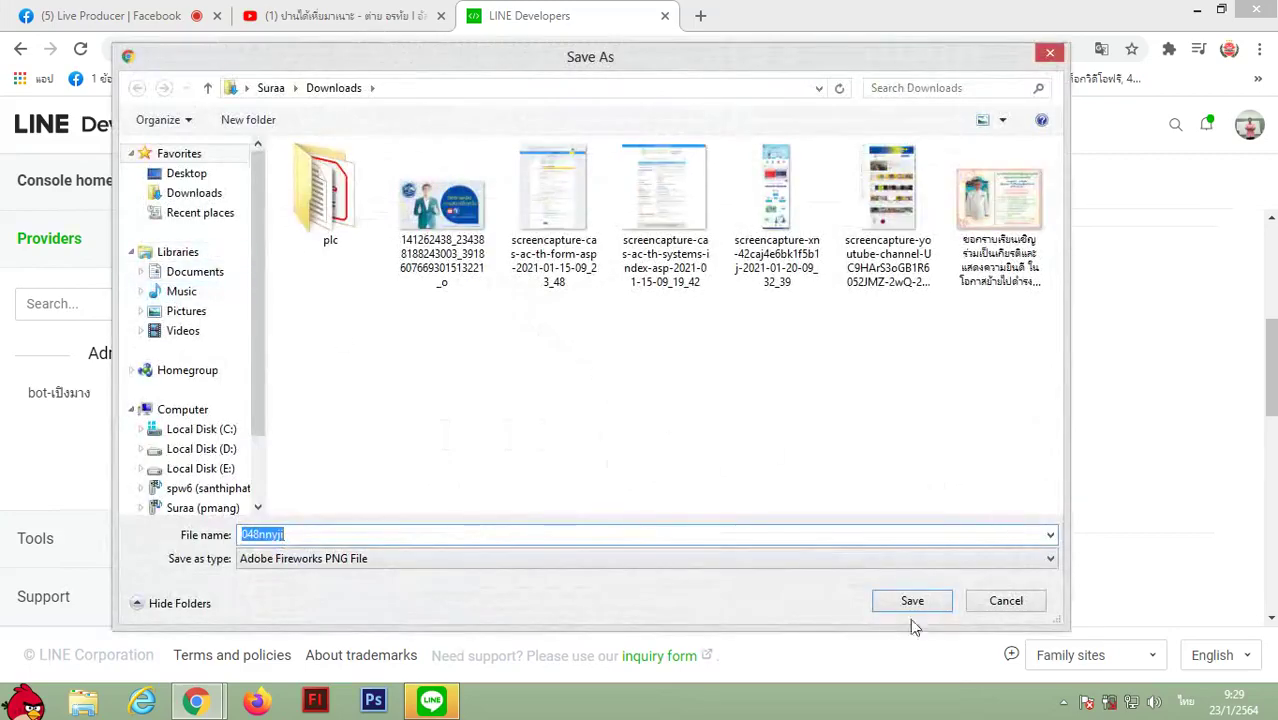
{"action": "left_click", "coordinate": [898, 606]}
Look over the webhook and LINE Official Account feature settings below the QR code.
{"action": "scroll", "coordinate": [852, 426], "scroll_direction": "down", "scroll_amount": 5}
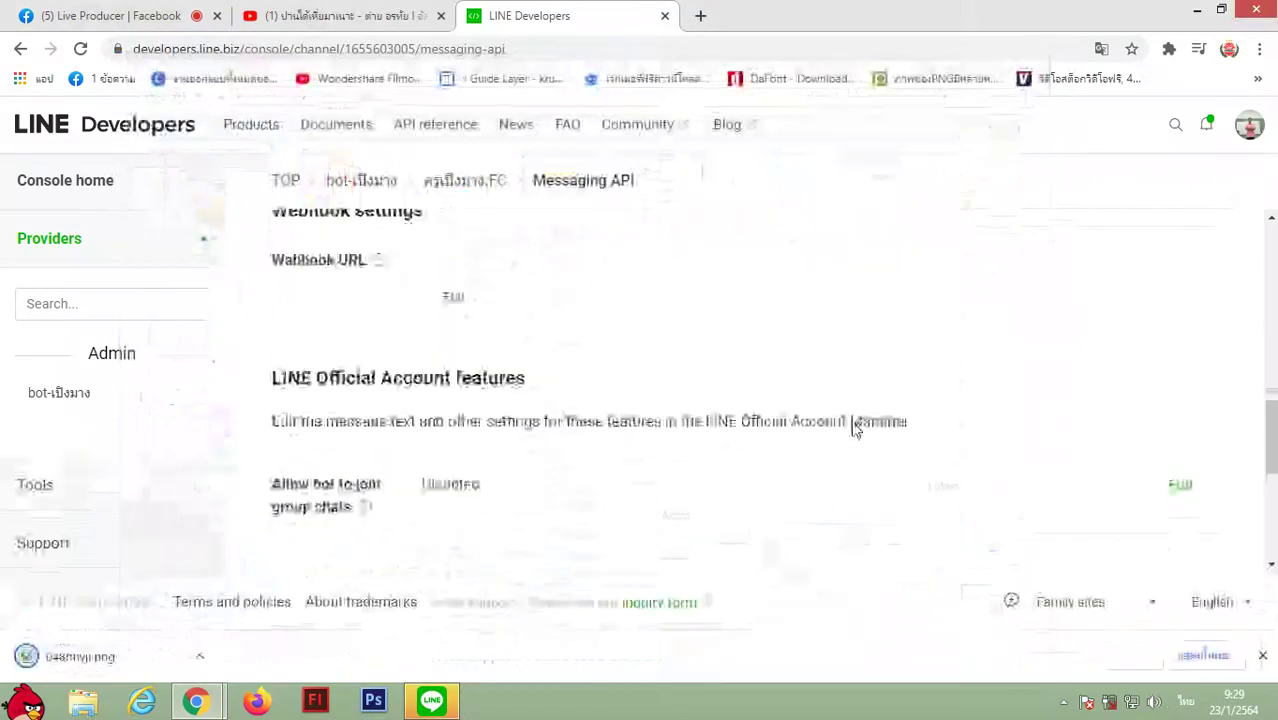
{"action": "scroll", "coordinate": [858, 422], "scroll_direction": "up", "scroll_amount": 5}
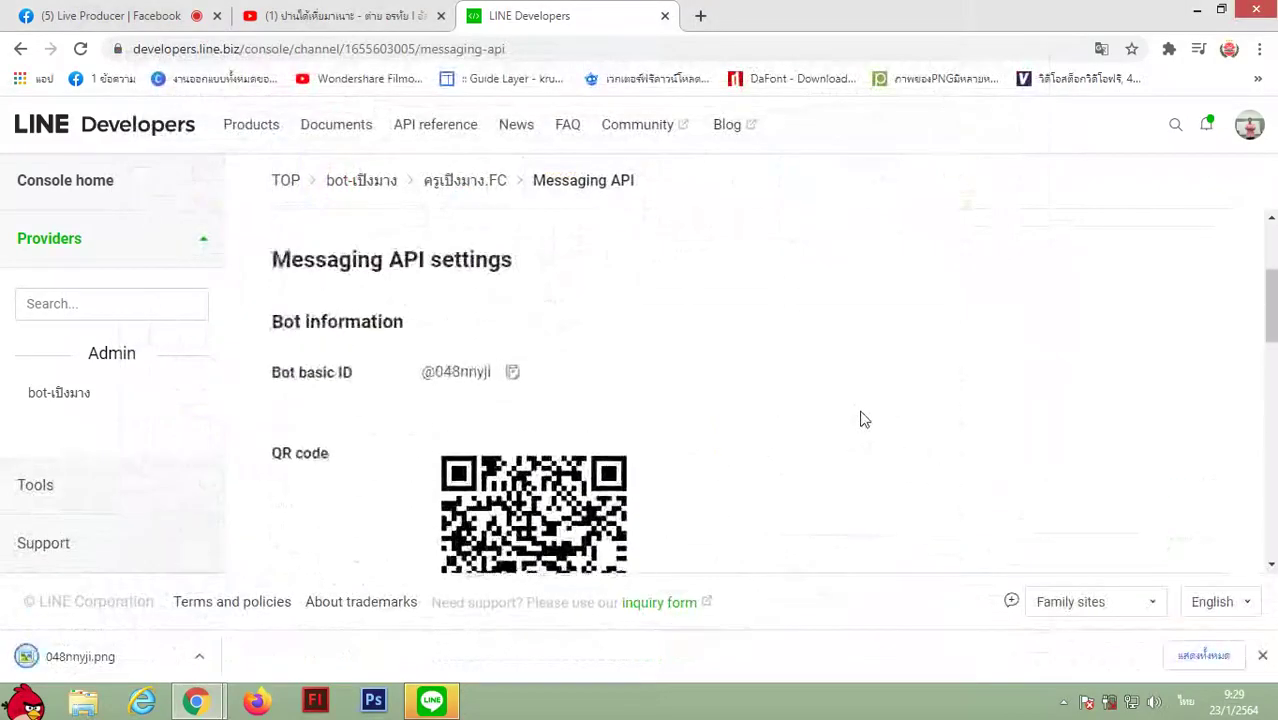
Open the auto-reply messages setting of the channel for editing in LINE Official Account Manager.
{"action": "scroll", "coordinate": [864, 420], "scroll_direction": "up", "scroll_amount": 1}
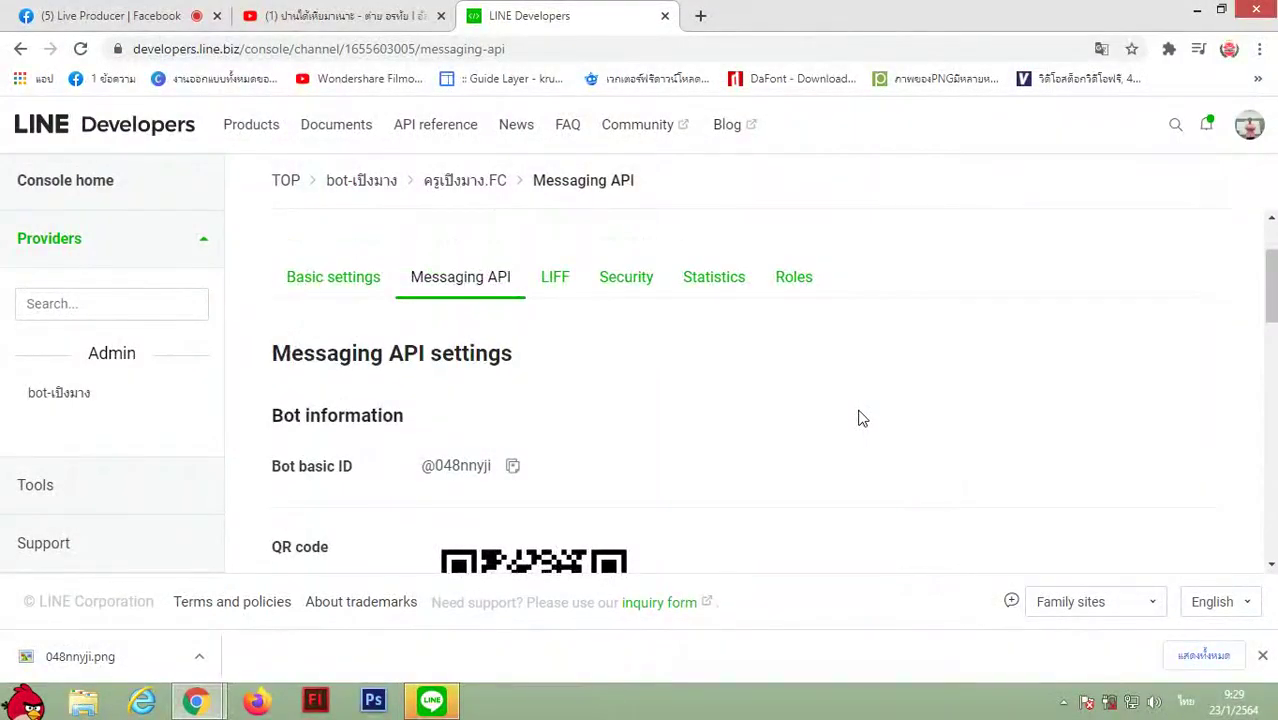
{"action": "scroll", "coordinate": [858, 418], "scroll_direction": "down", "scroll_amount": 6}
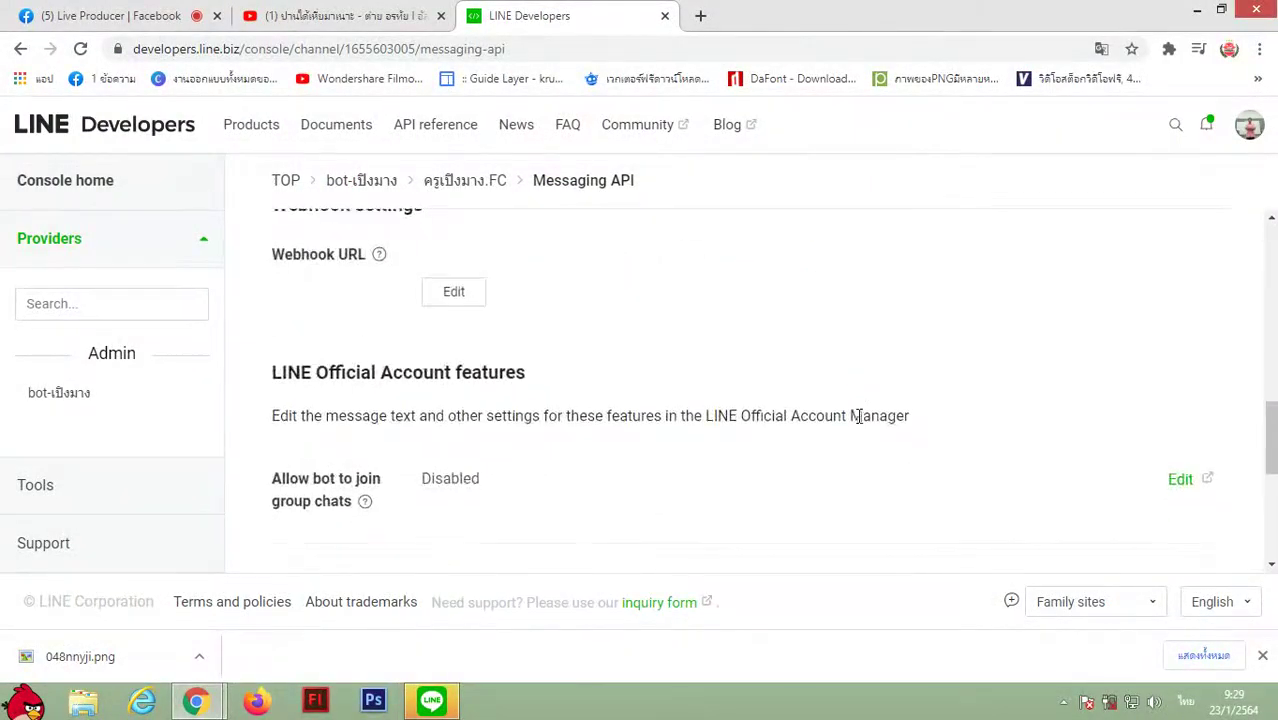
{"action": "scroll", "coordinate": [858, 418], "scroll_direction": "down", "scroll_amount": 3}
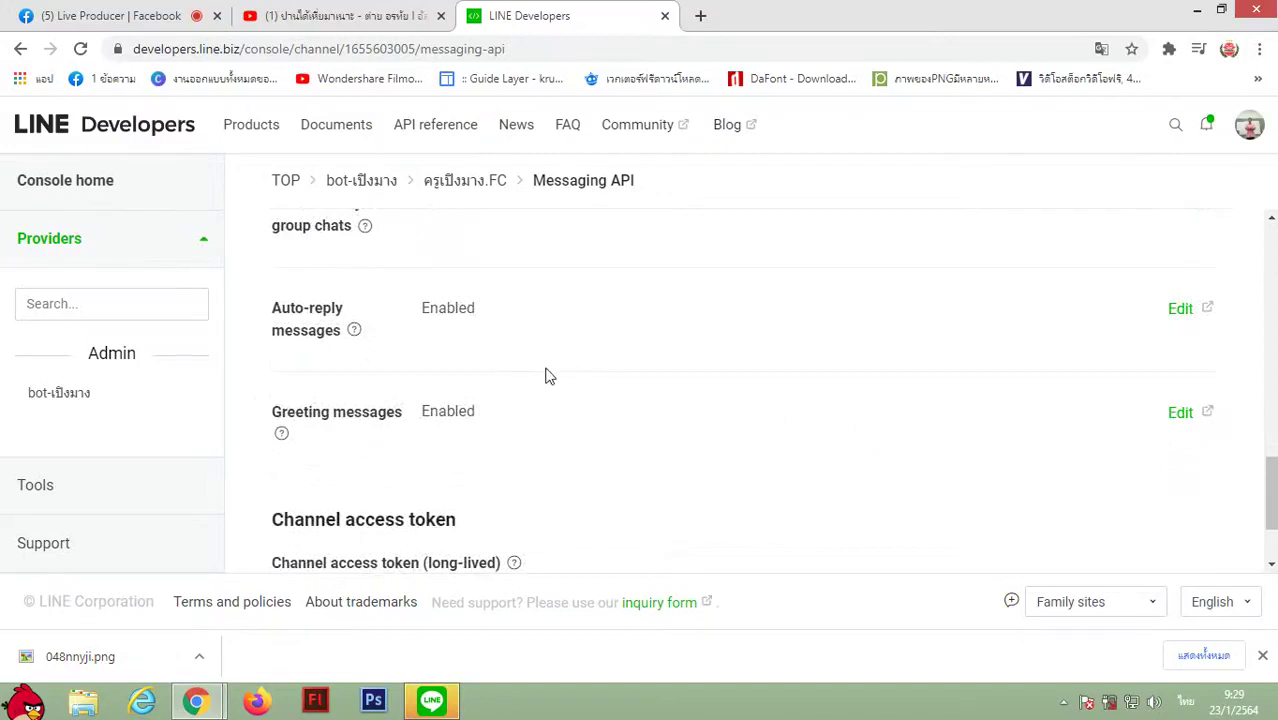
{"action": "scroll", "coordinate": [500, 372], "scroll_direction": "up", "scroll_amount": 1}
{"action": "scroll", "coordinate": [400, 370], "scroll_direction": "down", "scroll_amount": 1}
{"action": "scroll", "coordinate": [428, 408], "scroll_direction": "up", "scroll_amount": 1}
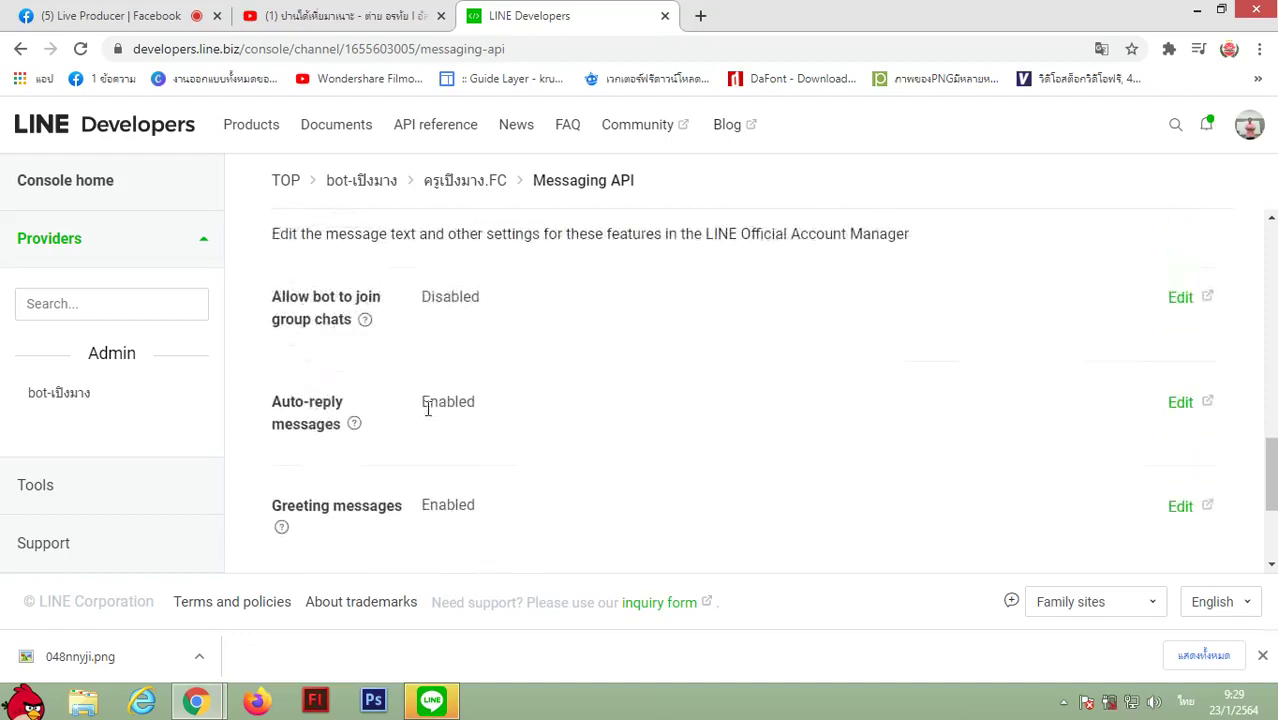
{"action": "left_click", "coordinate": [1184, 403]}
{"action": "right_click", "coordinate": [1186, 403]}
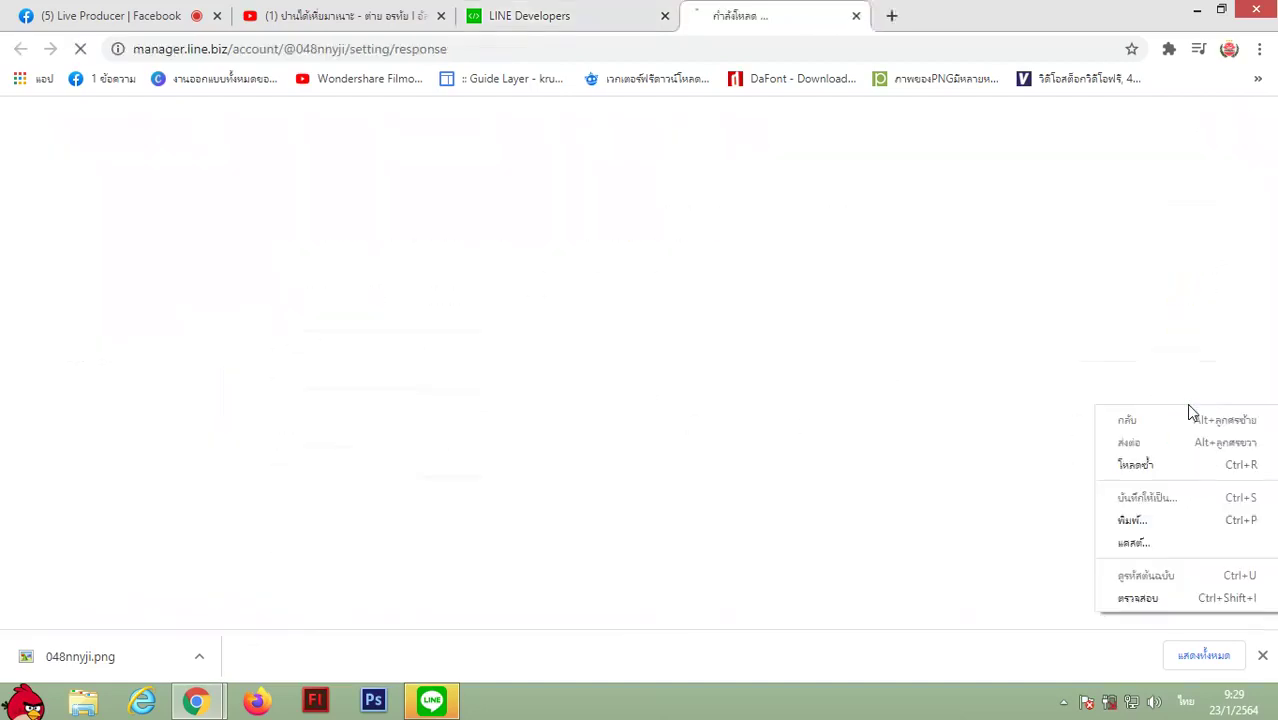
{"action": "left_click", "coordinate": [1028, 6]}
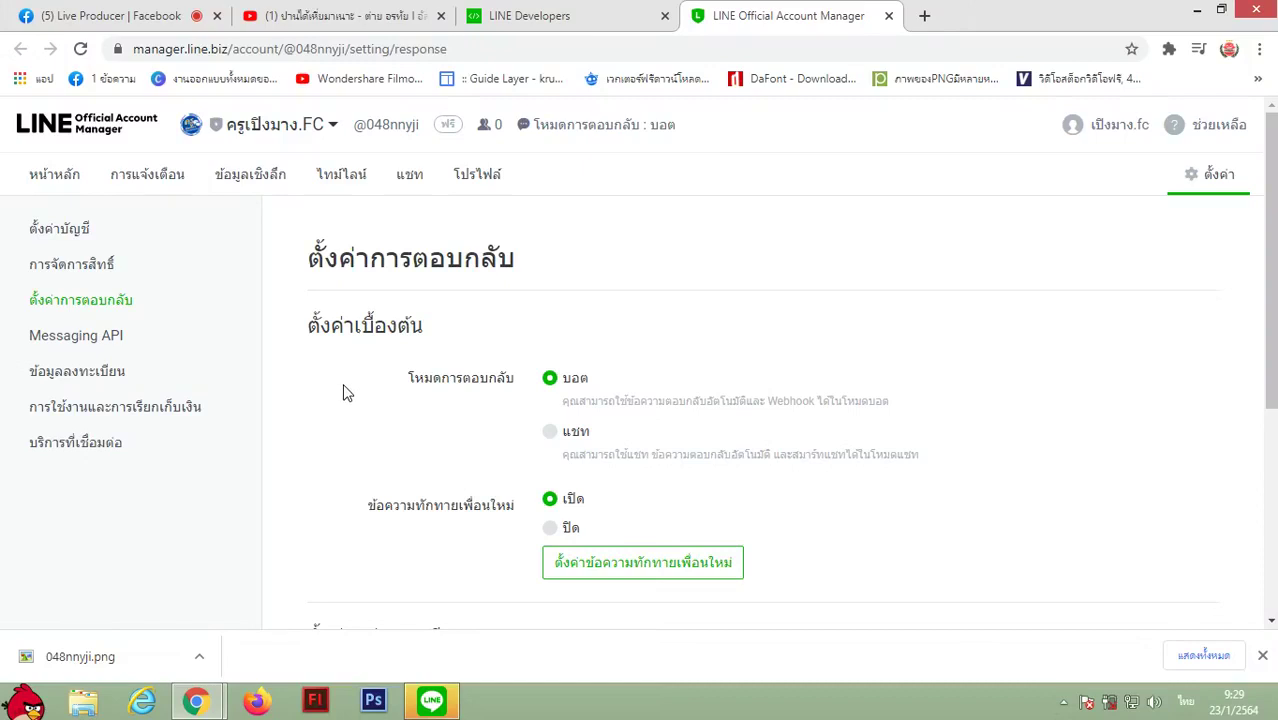
Review the basic and detailed response settings, and open the greeting message for new friends for editing.
{"action": "scroll", "coordinate": [343, 392], "scroll_direction": "down", "scroll_amount": 1}
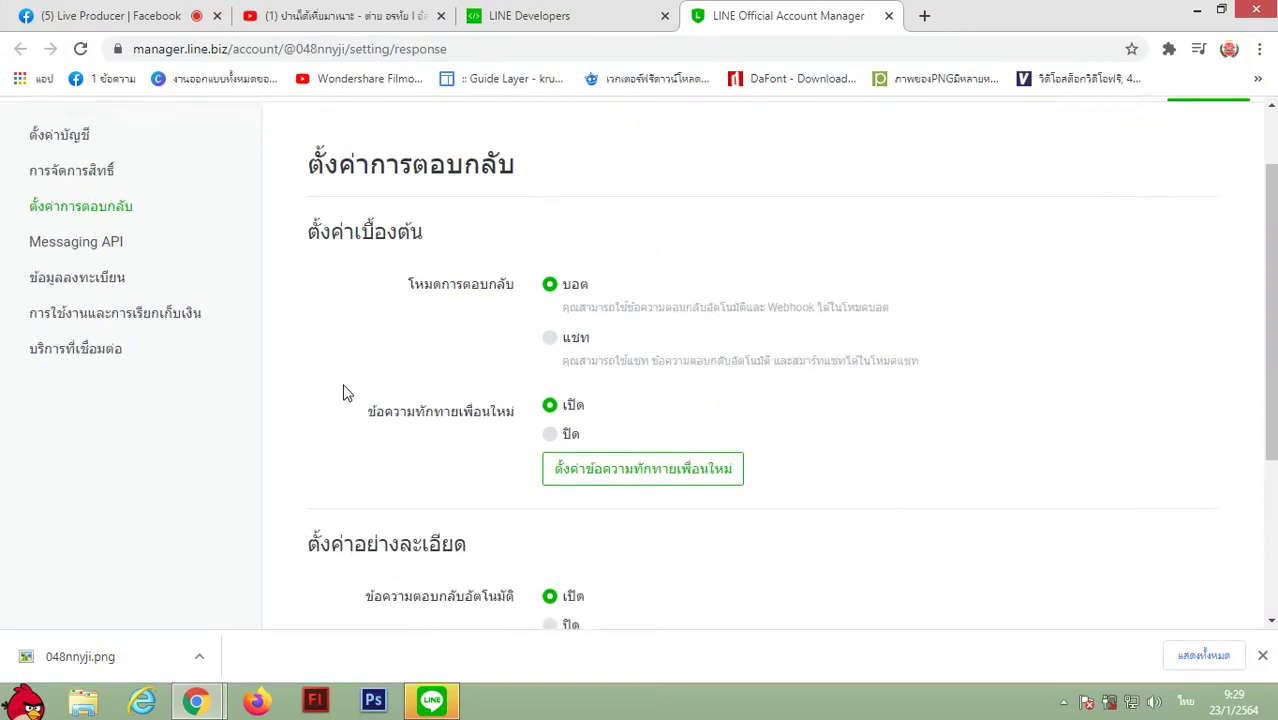
{"action": "scroll", "coordinate": [343, 392], "scroll_direction": "down", "scroll_amount": 2}
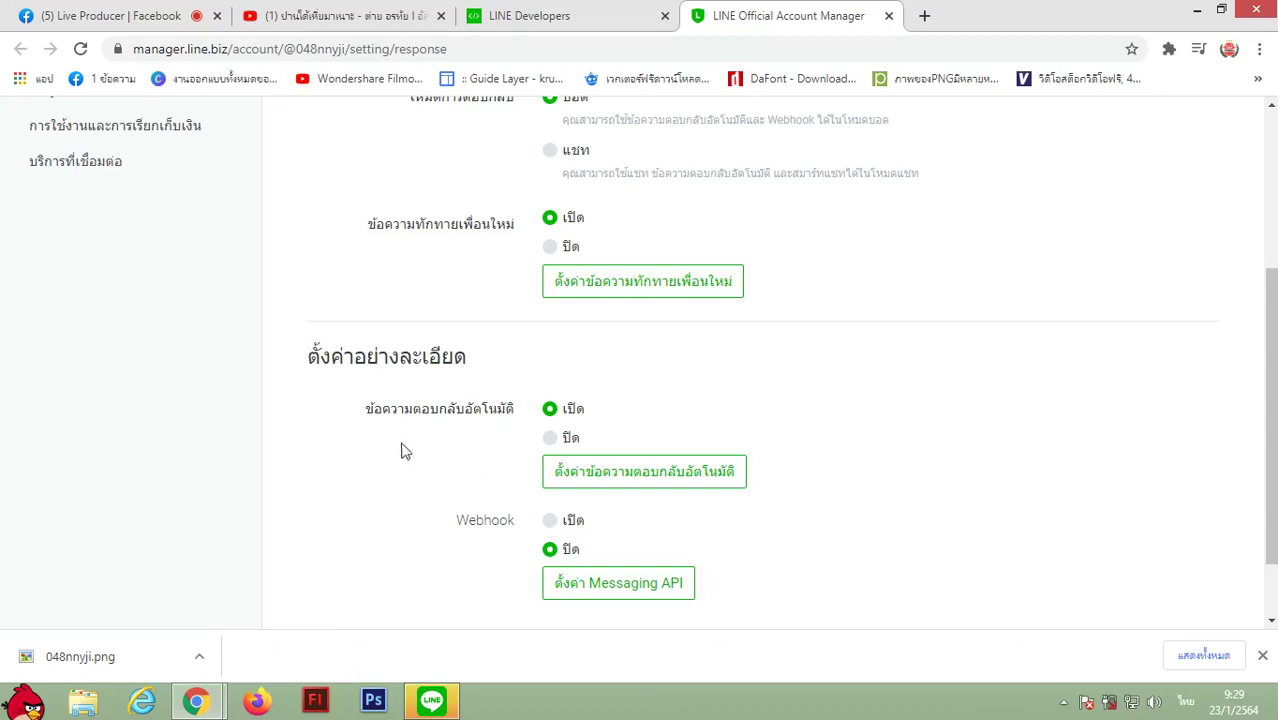
{"action": "scroll", "coordinate": [382, 462], "scroll_direction": "down", "scroll_amount": 1}
{"action": "scroll", "coordinate": [382, 466], "scroll_direction": "down", "scroll_amount": 1}
{"action": "scroll", "coordinate": [382, 468], "scroll_direction": "up", "scroll_amount": 3}
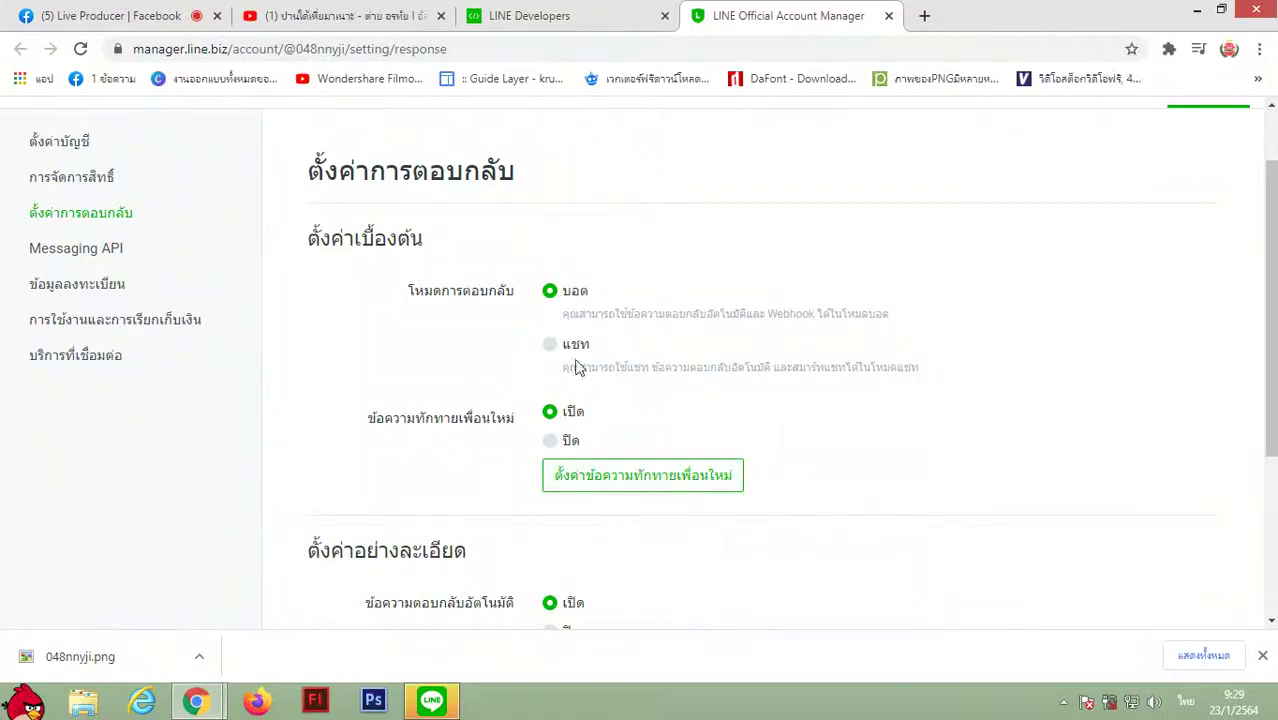
{"action": "left_click", "coordinate": [660, 484]}
{"action": "right_click", "coordinate": [660, 484]}
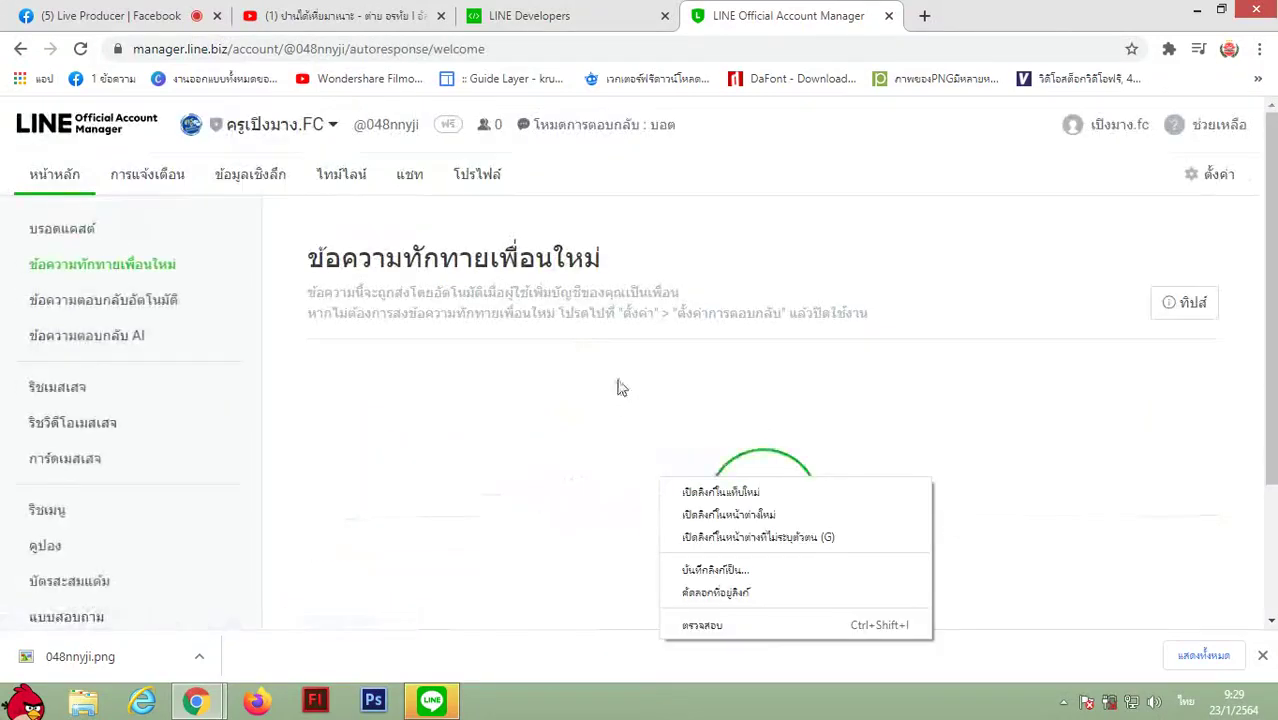
{"action": "left_click", "coordinate": [877, 242]}
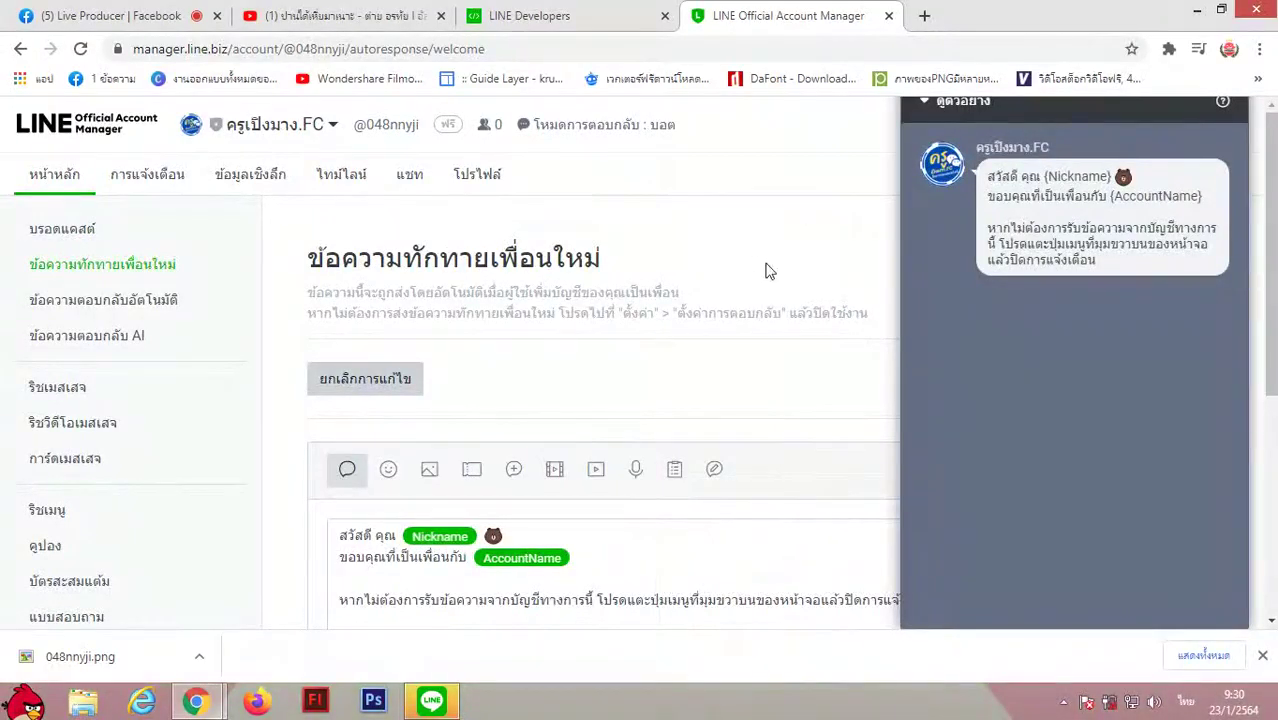
Delete the paragraph about turning off notifications from the greeting message, keeping the greeting and thank-you lines.
{"action": "scroll", "coordinate": [610, 470], "scroll_direction": "down", "scroll_amount": 1}
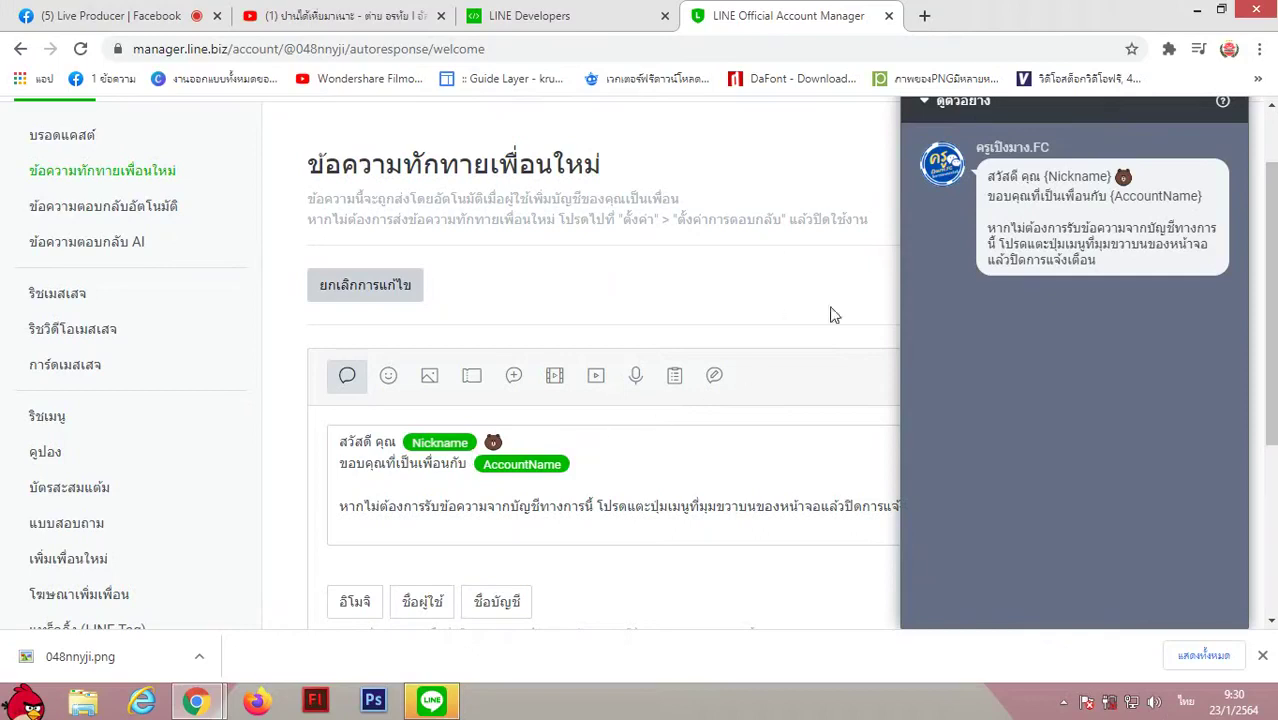
{"action": "scroll", "coordinate": [480, 483], "scroll_direction": "down", "scroll_amount": 1}
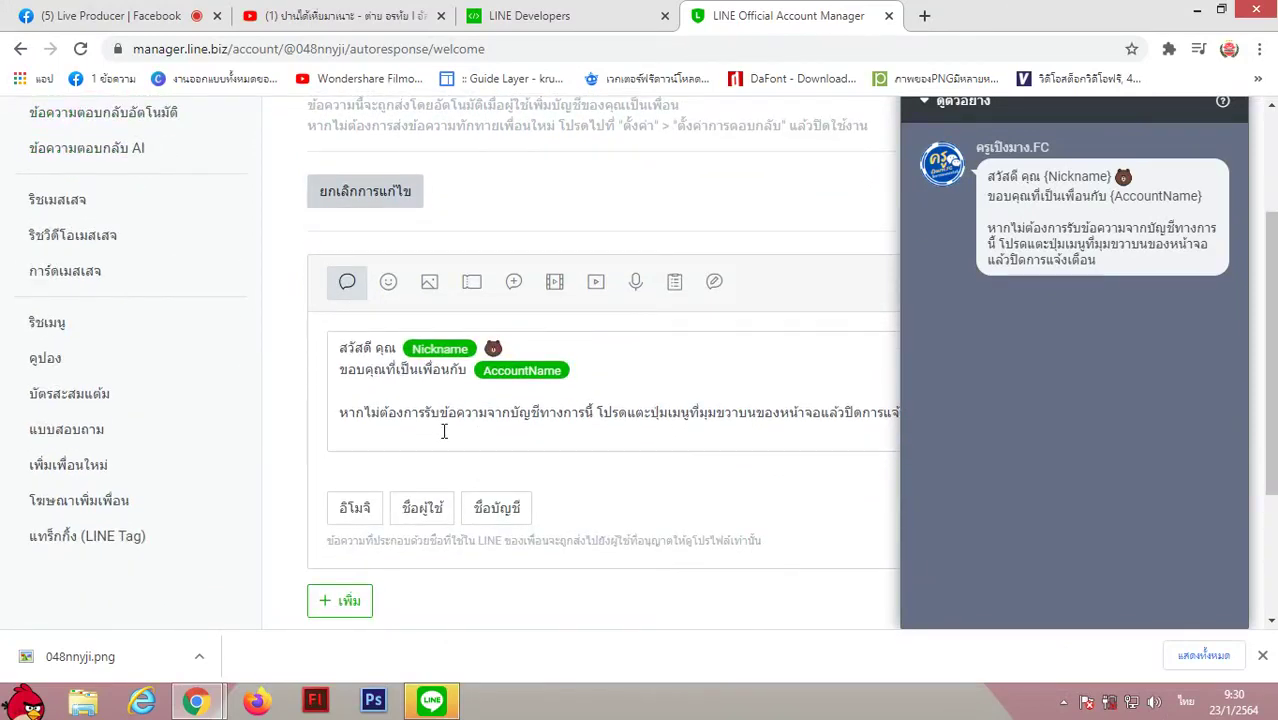
{"action": "scroll", "coordinate": [480, 434], "scroll_direction": "down", "scroll_amount": 1}
{"action": "scroll", "coordinate": [593, 399], "scroll_direction": "up", "scroll_amount": 1}
{"action": "scroll", "coordinate": [590, 421], "scroll_direction": "down", "scroll_amount": 1}
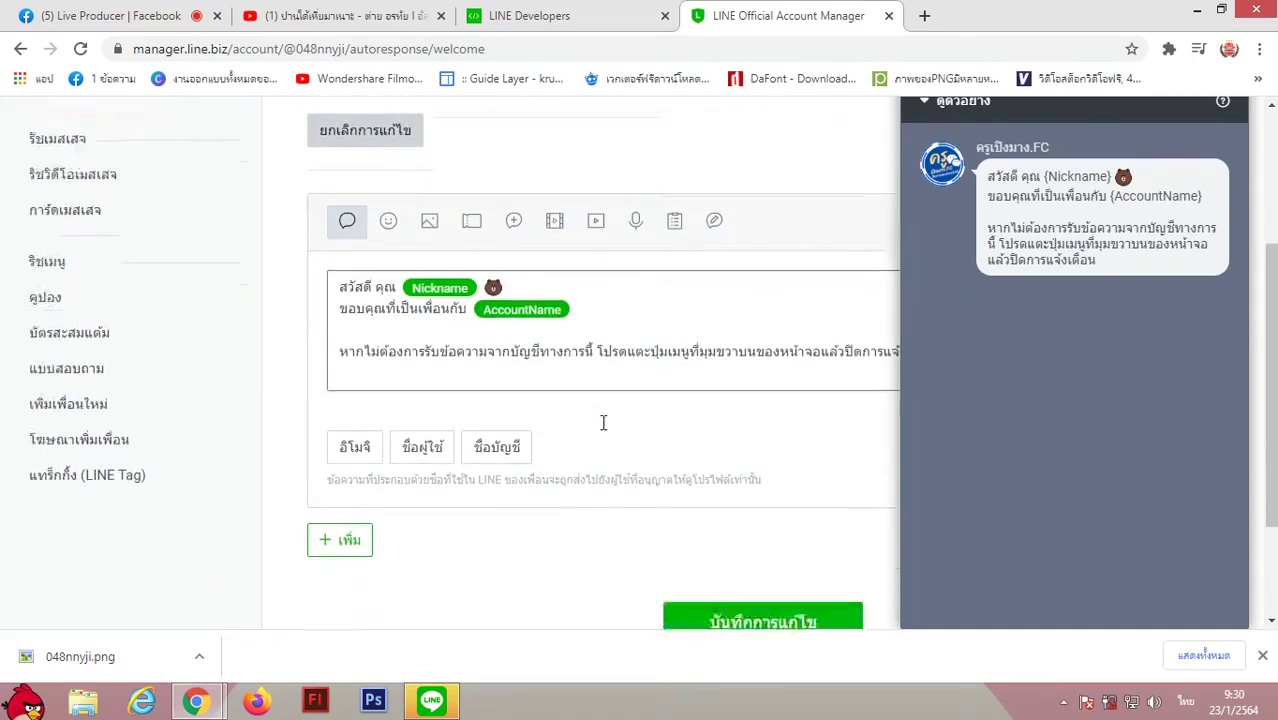
{"action": "left_click_drag", "start_coordinate": [343, 320], "coordinate": [906, 316]}
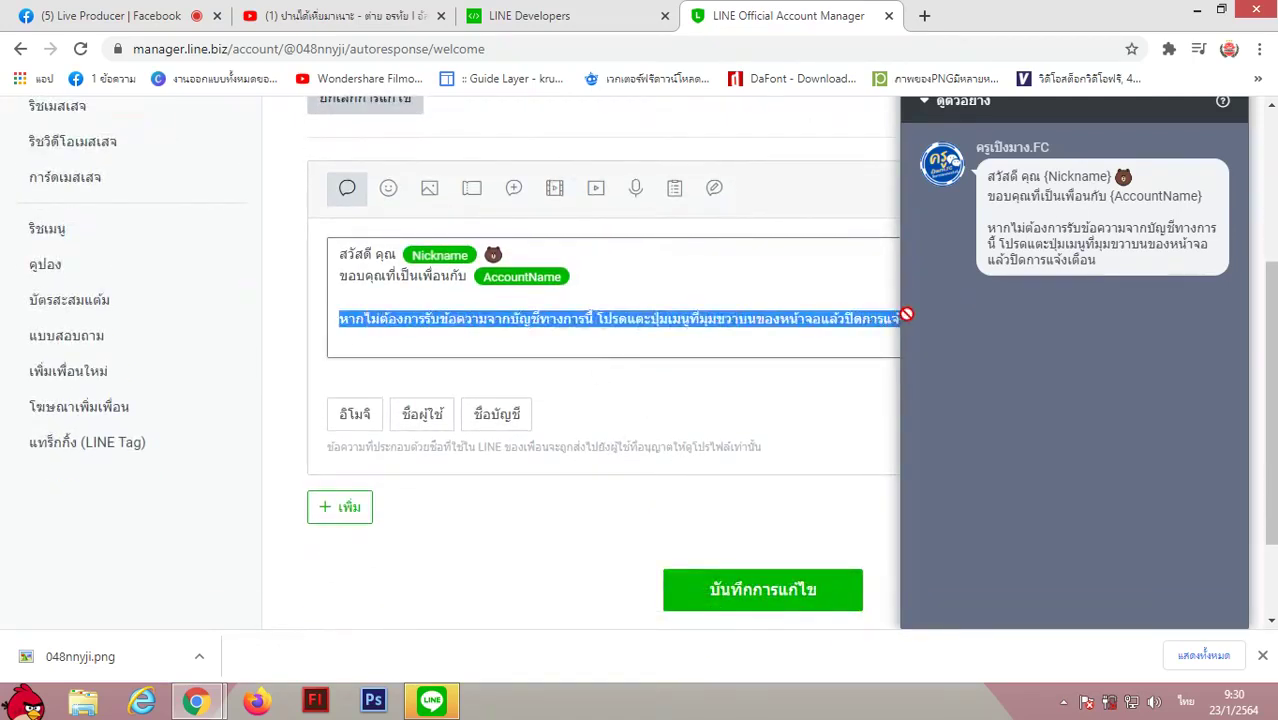
{"action": "key", "text": "BackSpace"}
{"action": "left_click_drag", "start_coordinate": [424, 326], "coordinate": [337, 314]}
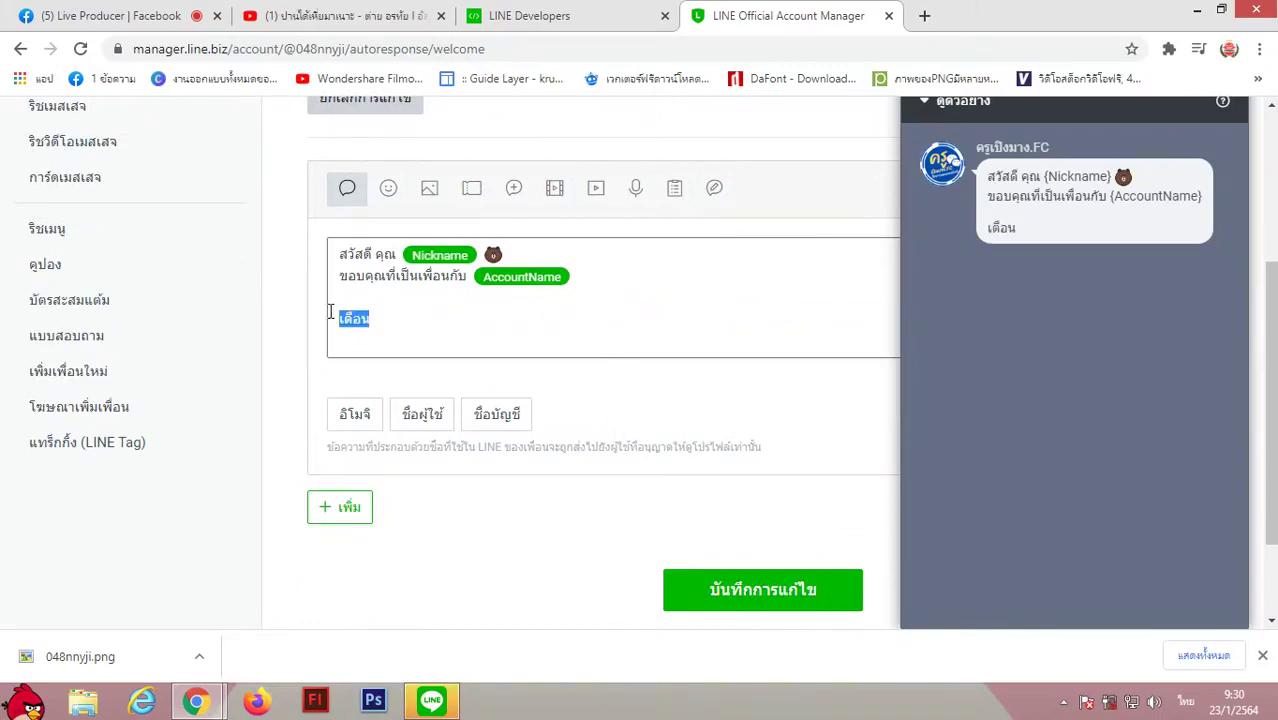
{"action": "key", "text": "BackSpace"}
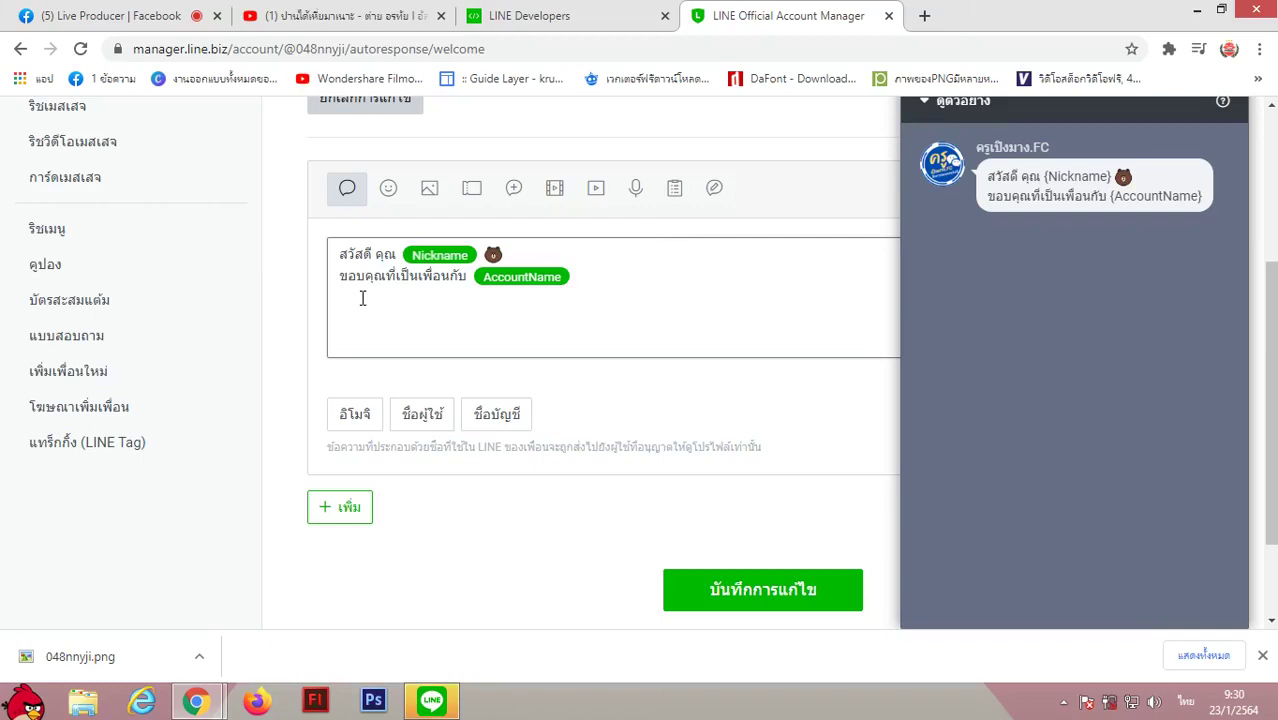
Add the line "กดติดตามเราได้ที่" below the thank-you line of the greeting message.
{"action": "type", "text": "ห"}
{"action": "key", "text": "BackSpace"}
{"action": "type", "text": "ห"}
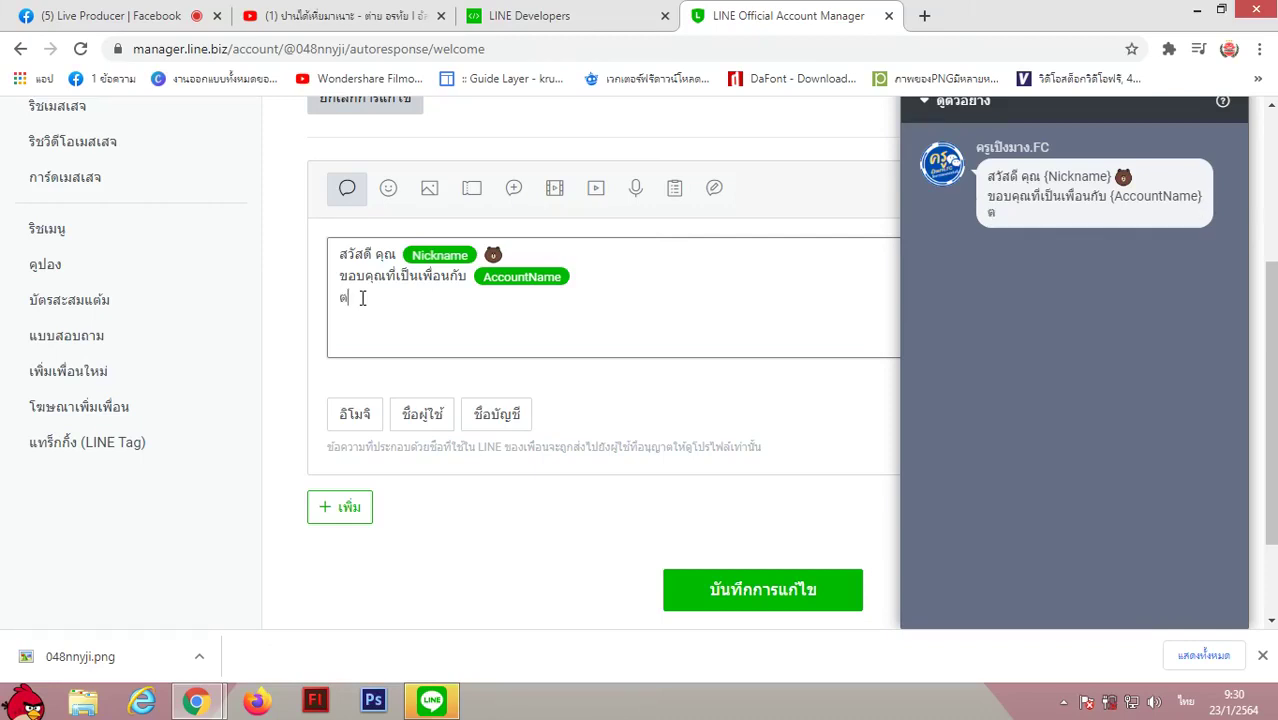
{"action": "key", "text": "BackSpace"}
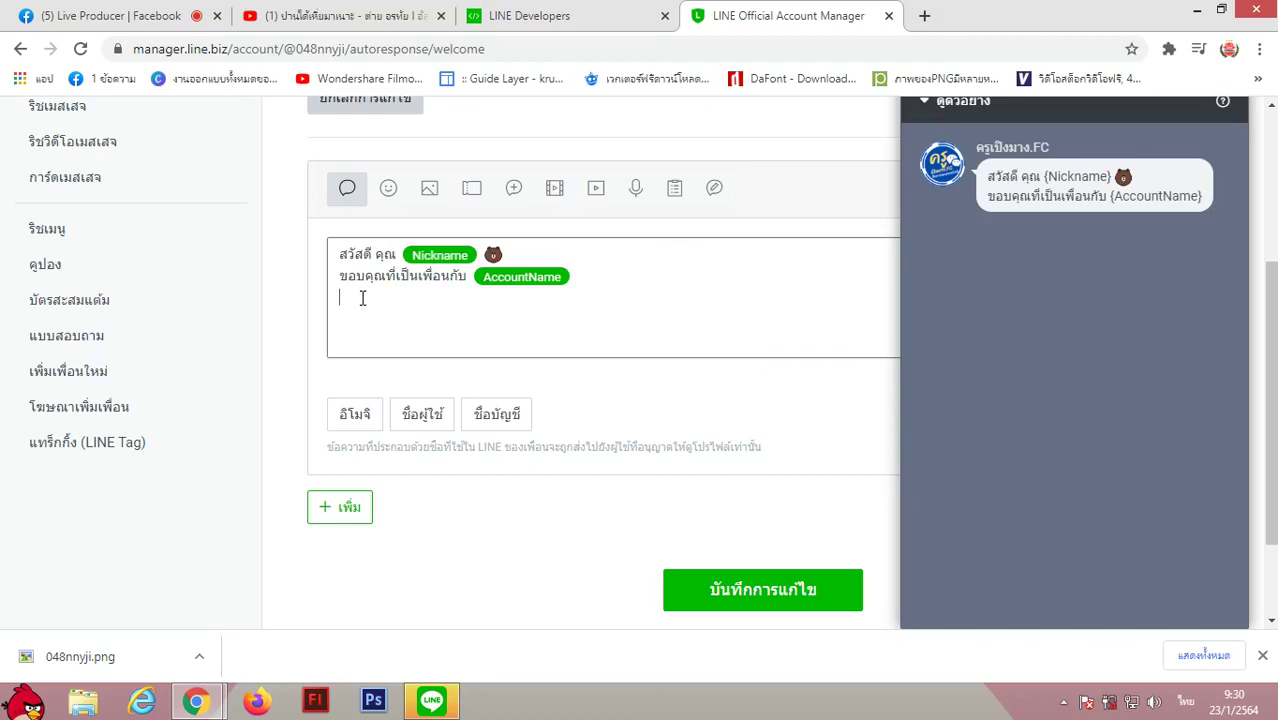
{"action": "type", "text": "กด"}
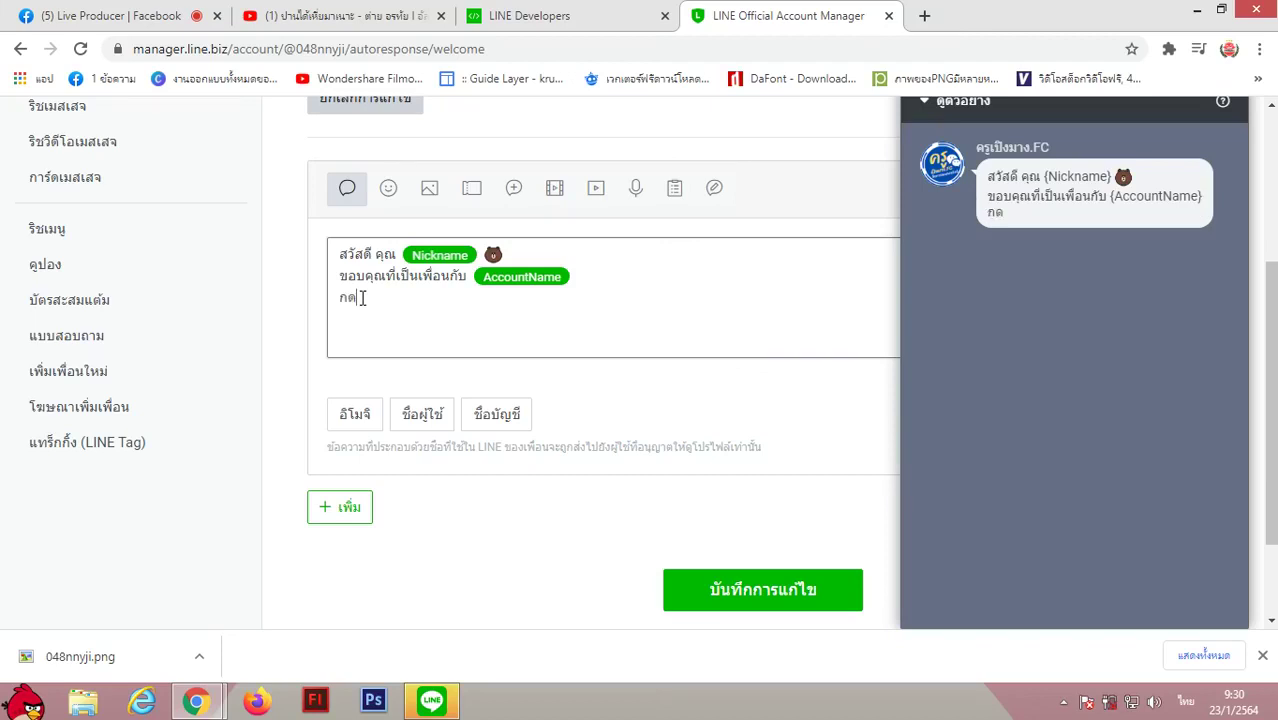
{"action": "type", "text": "ติดตาม"}
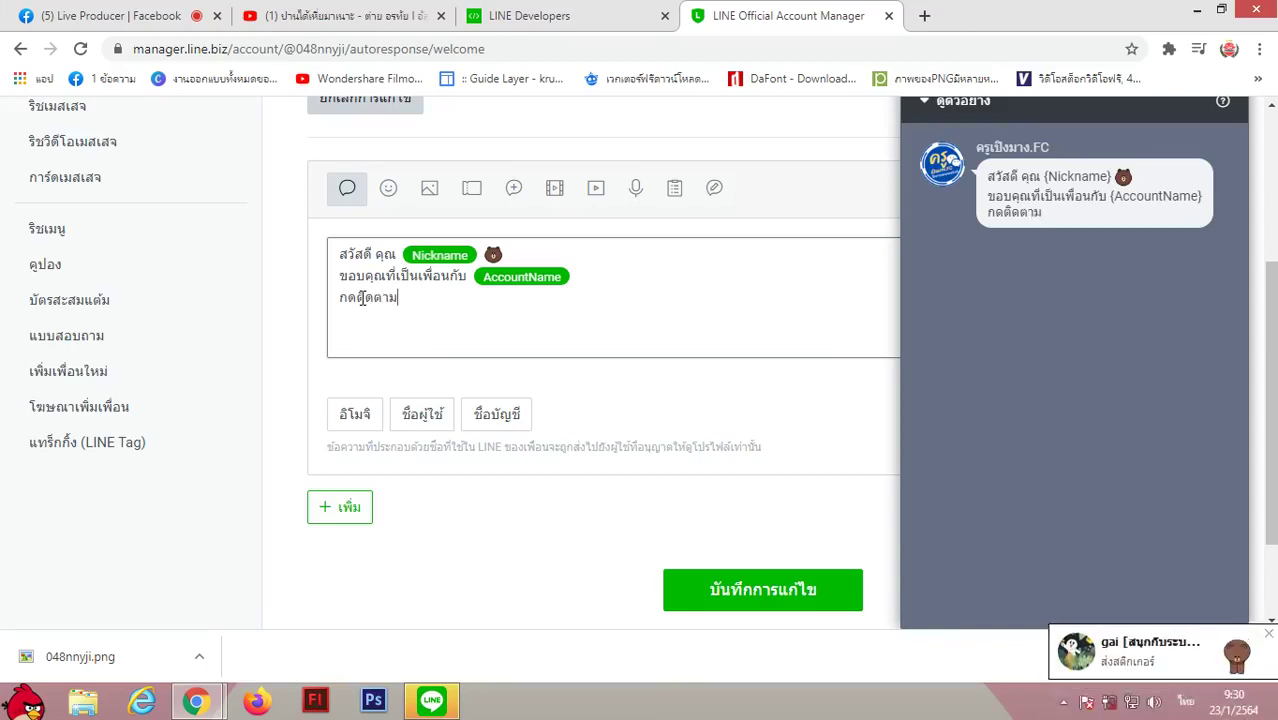
{"action": "type", "text": "เราได้ที่"}
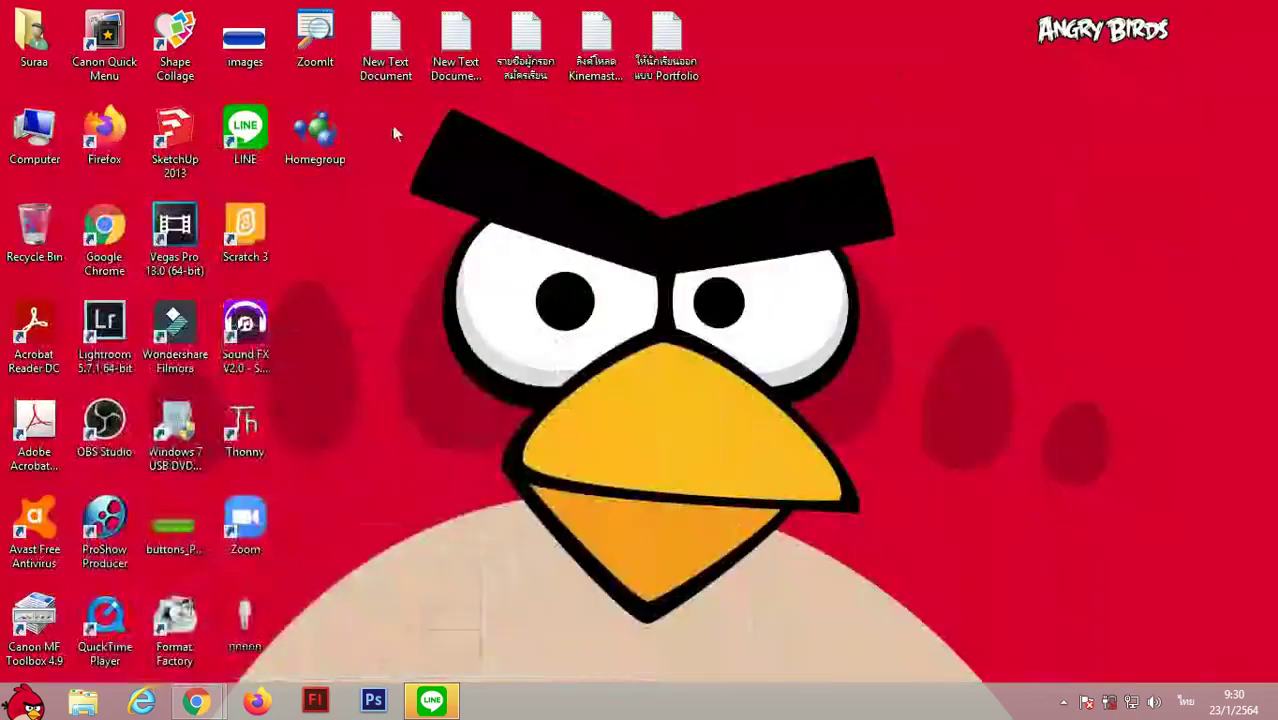
Copy the ครูเปิงมาง.fc page's Facebook URL from the desktop file New Text Document in Notepad, and close the file.
{"action": "double_click", "coordinate": [386, 42]}
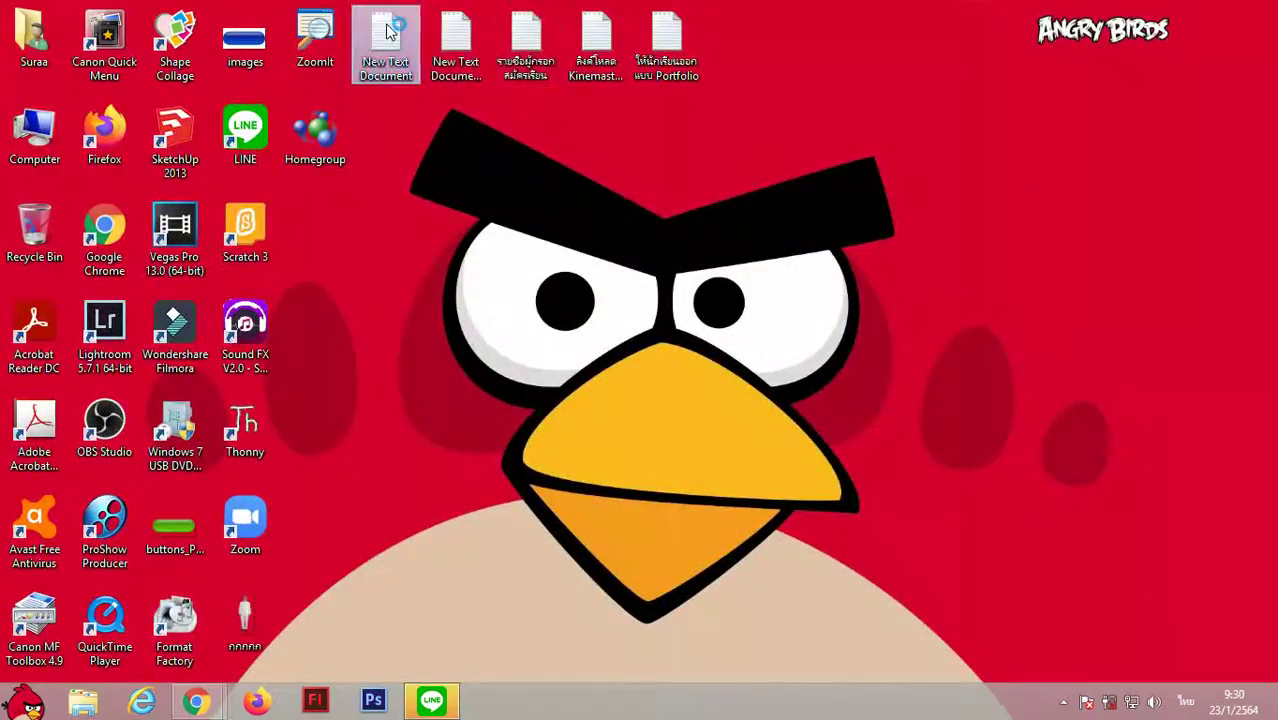
{"action": "scroll", "coordinate": [637, 341], "scroll_direction": "down", "scroll_amount": 1}
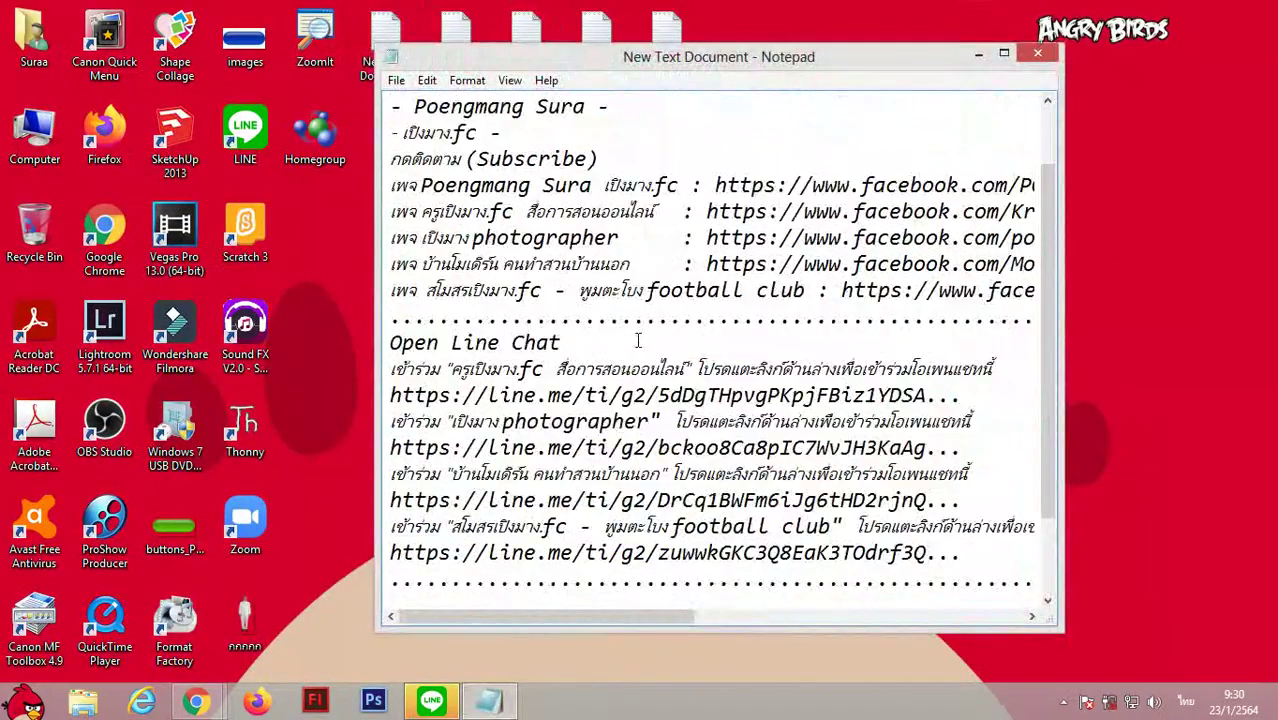
{"action": "scroll", "coordinate": [647, 335], "scroll_direction": "up", "scroll_amount": 1}
{"action": "scroll", "coordinate": [584, 366], "scroll_direction": "down", "scroll_amount": 1}
{"action": "scroll", "coordinate": [595, 369], "scroll_direction": "down", "scroll_amount": 2}
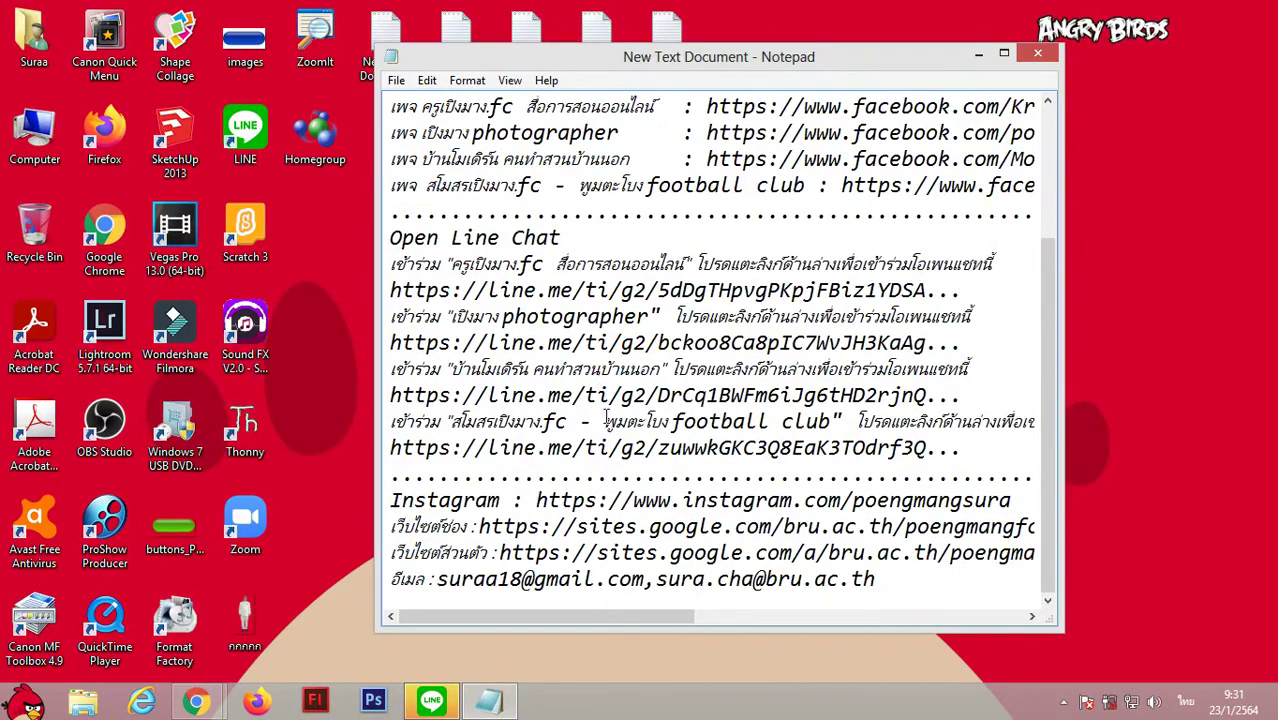
{"action": "left_click_drag", "start_coordinate": [1043, 372], "coordinate": [1045, 354]}
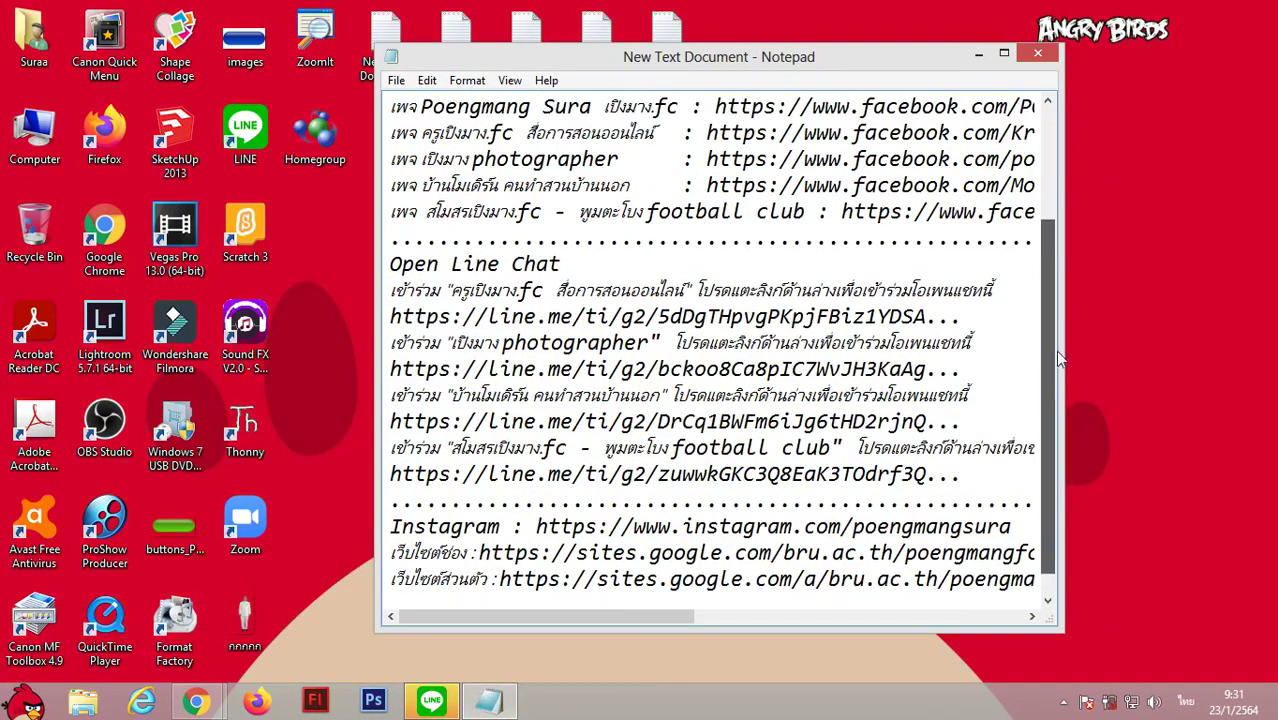
{"action": "left_click", "coordinate": [464, 316]}
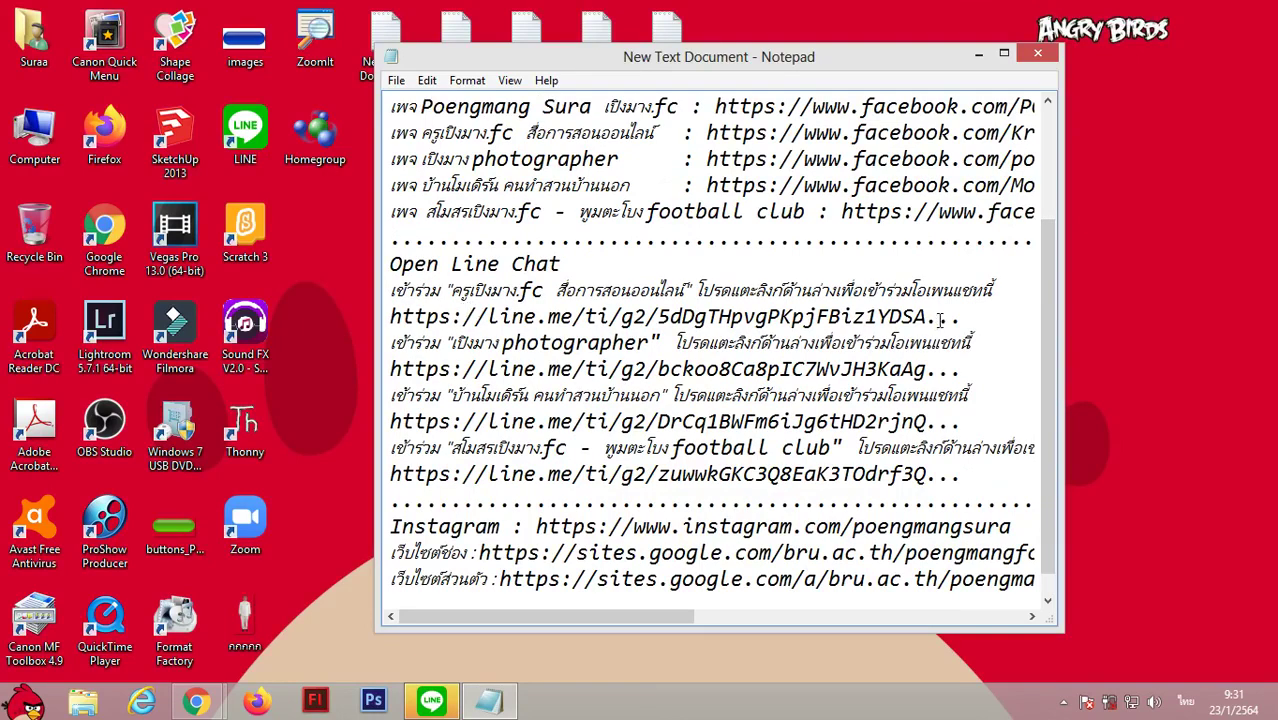
{"action": "scroll", "coordinate": [941, 322], "scroll_direction": "up", "scroll_amount": 1}
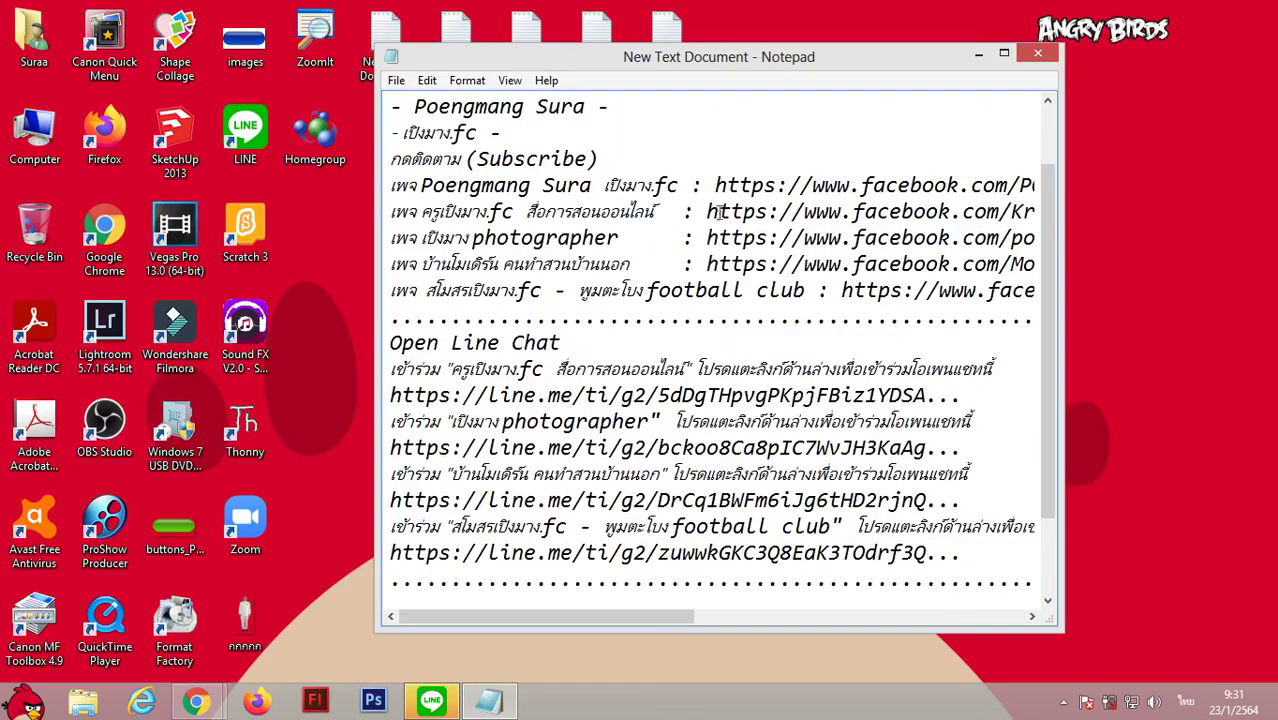
{"action": "left_click_drag", "start_coordinate": [707, 211], "coordinate": [790, 210]}
{"action": "key", "text": "ctrl+c"}
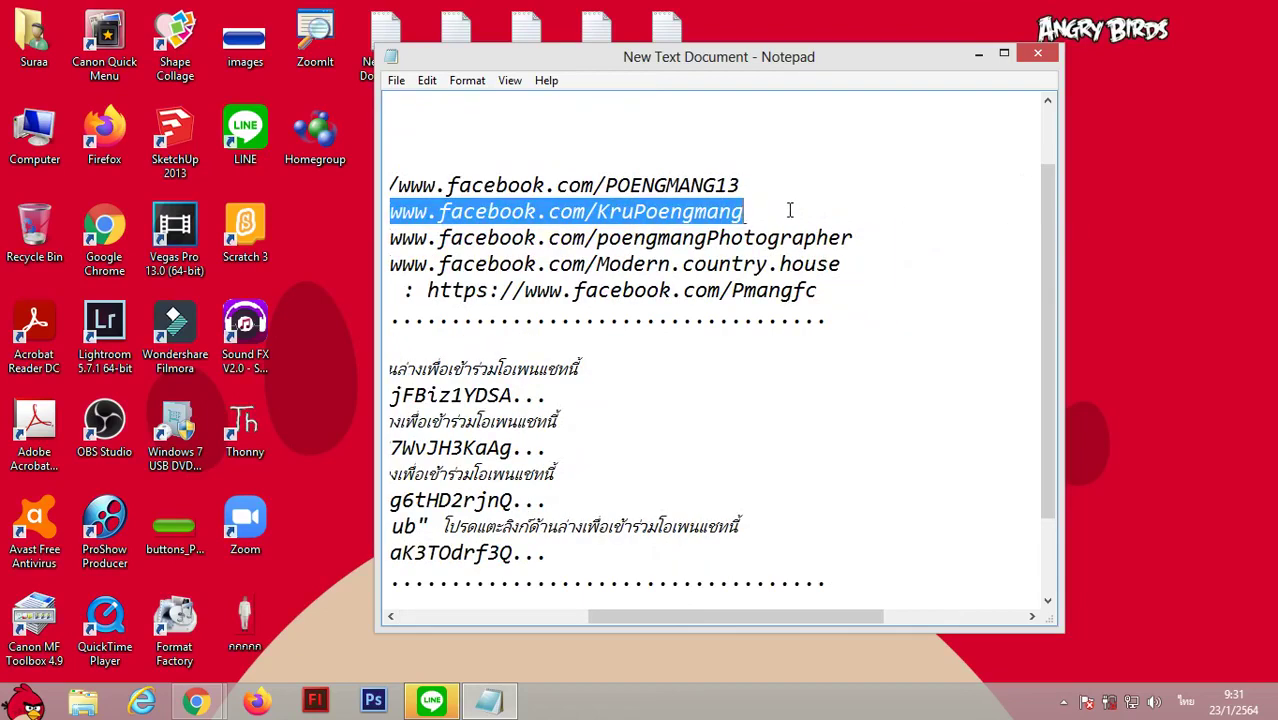
{"action": "left_click_drag", "start_coordinate": [727, 619], "coordinate": [600, 619]}
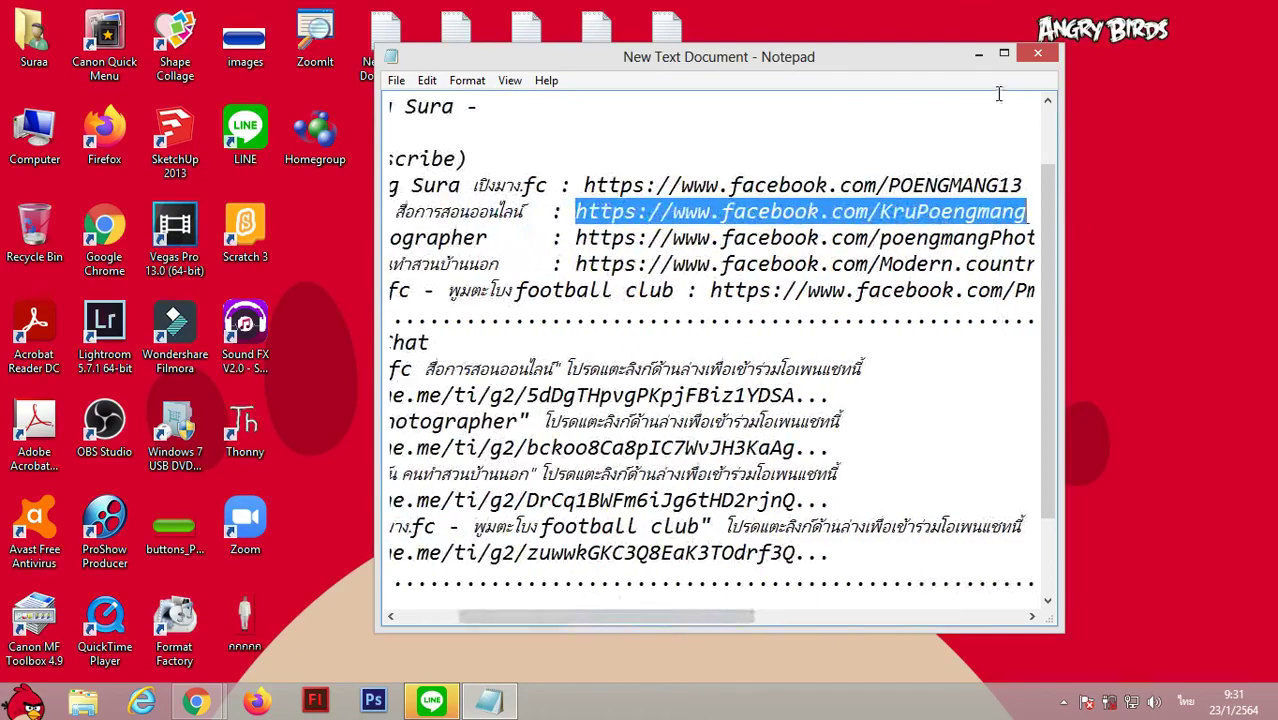
{"action": "left_click", "coordinate": [1038, 57]}
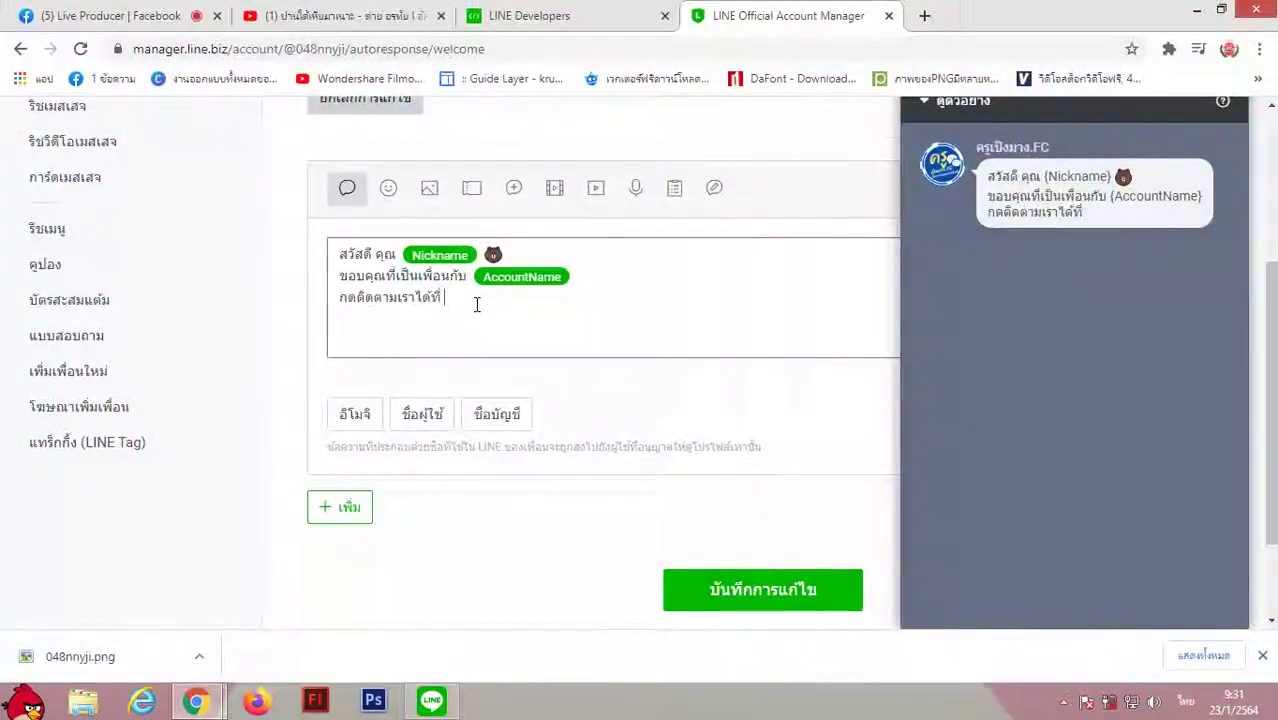
Paste the copied Facebook URL after "กดติดตามเราได้ที่" in the greeting message, separating them with a colon.
{"action": "left_click", "coordinate": [444, 297]}
{"action": "key", "text": "ctrl+v"}
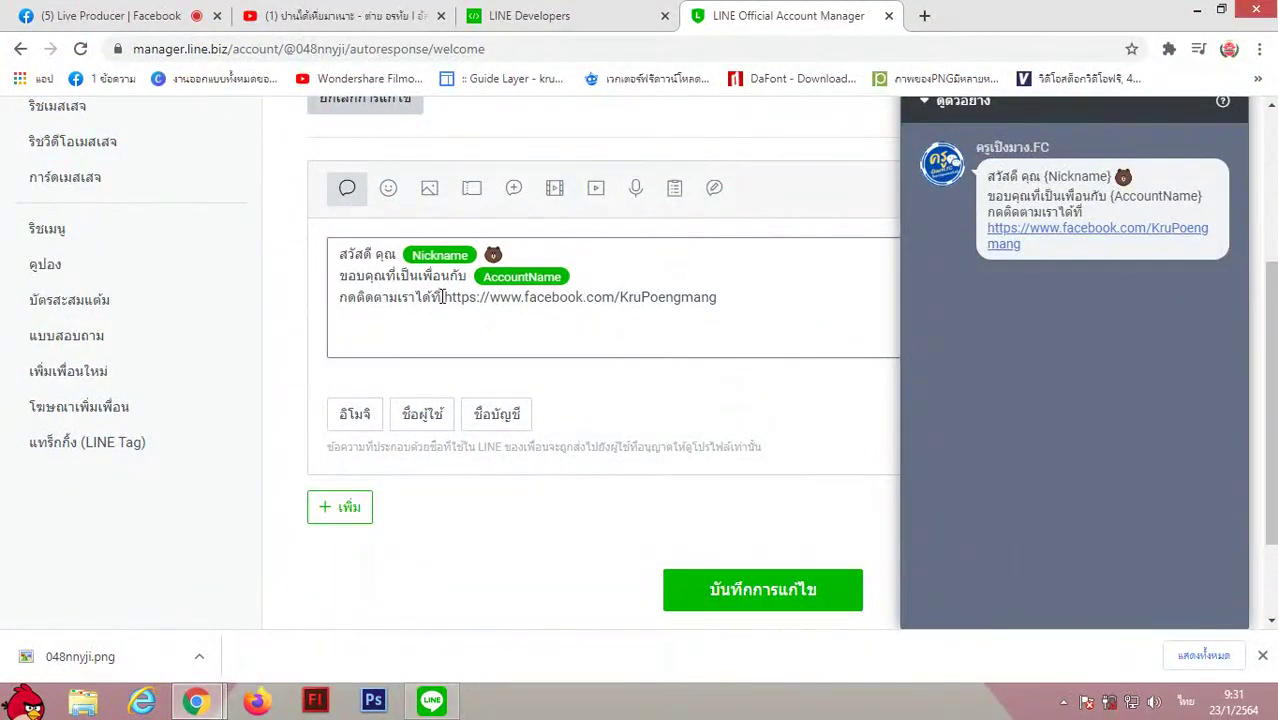
{"action": "type", "text": "ซ"}
{"action": "key", "text": "BackSpace"}
{"action": "key", "text": "grave"}
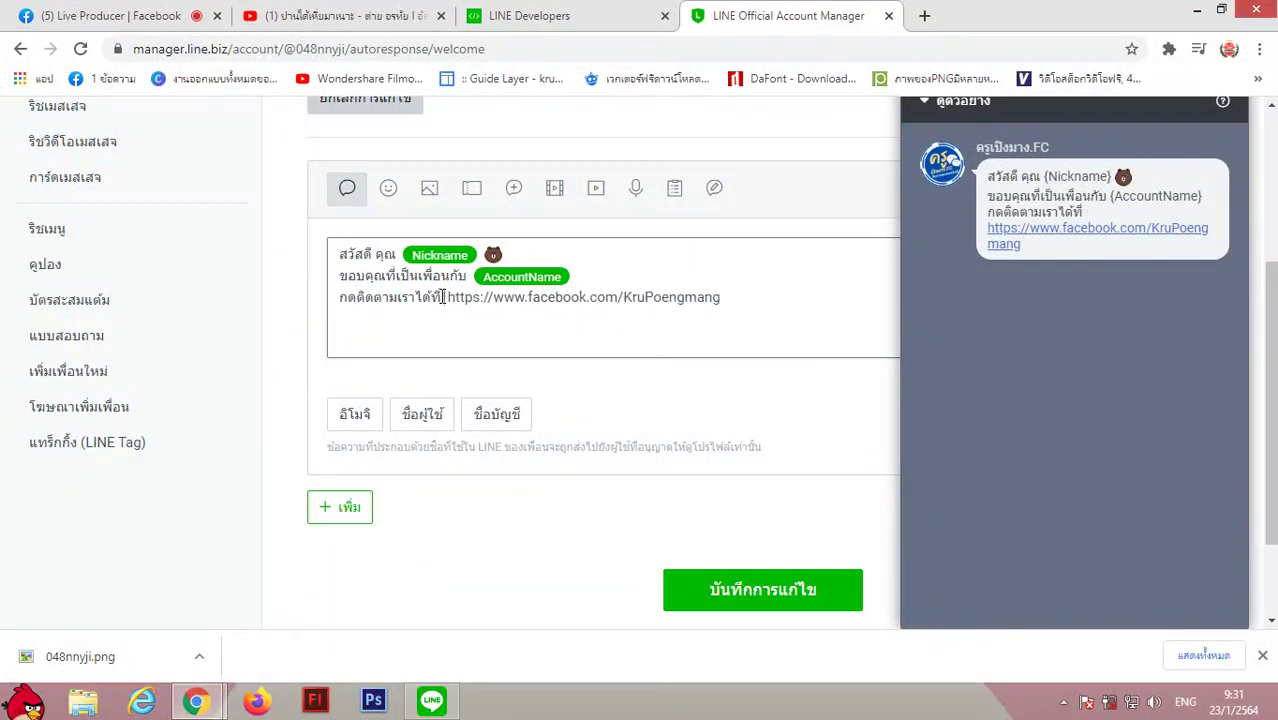
{"action": "type", "text": ":"}
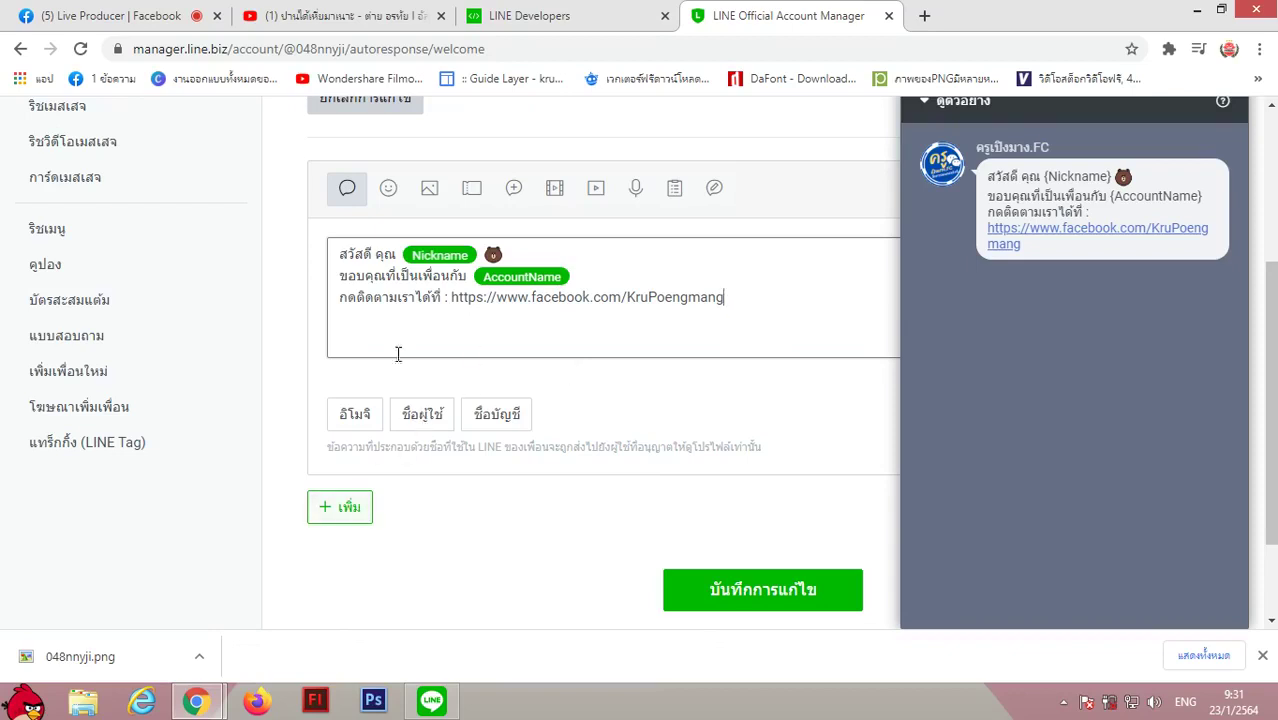
{"action": "scroll", "coordinate": [419, 463], "scroll_direction": "down", "scroll_amount": 1}
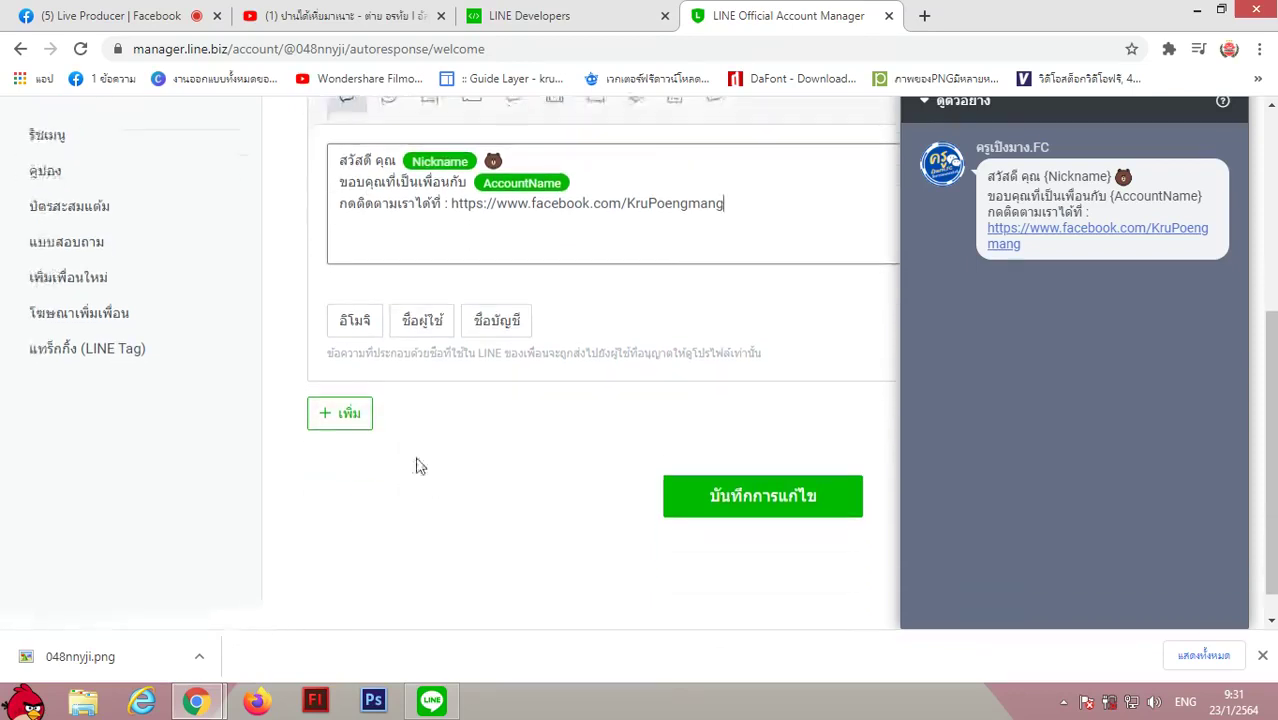
Add an image block below the greeting text and upload the round blue ครูเปิงมาง.FC logo to it.
{"action": "scroll", "coordinate": [414, 337], "scroll_direction": "up", "scroll_amount": 1}
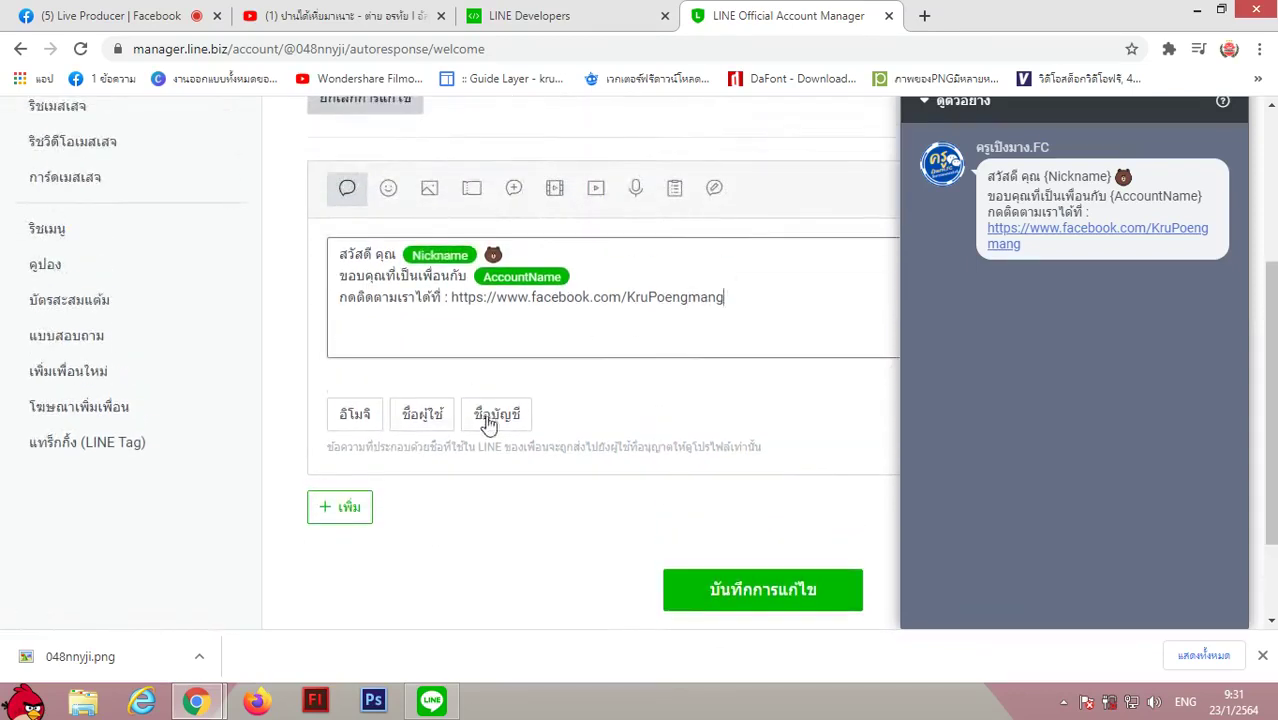
{"action": "left_click", "coordinate": [346, 514]}
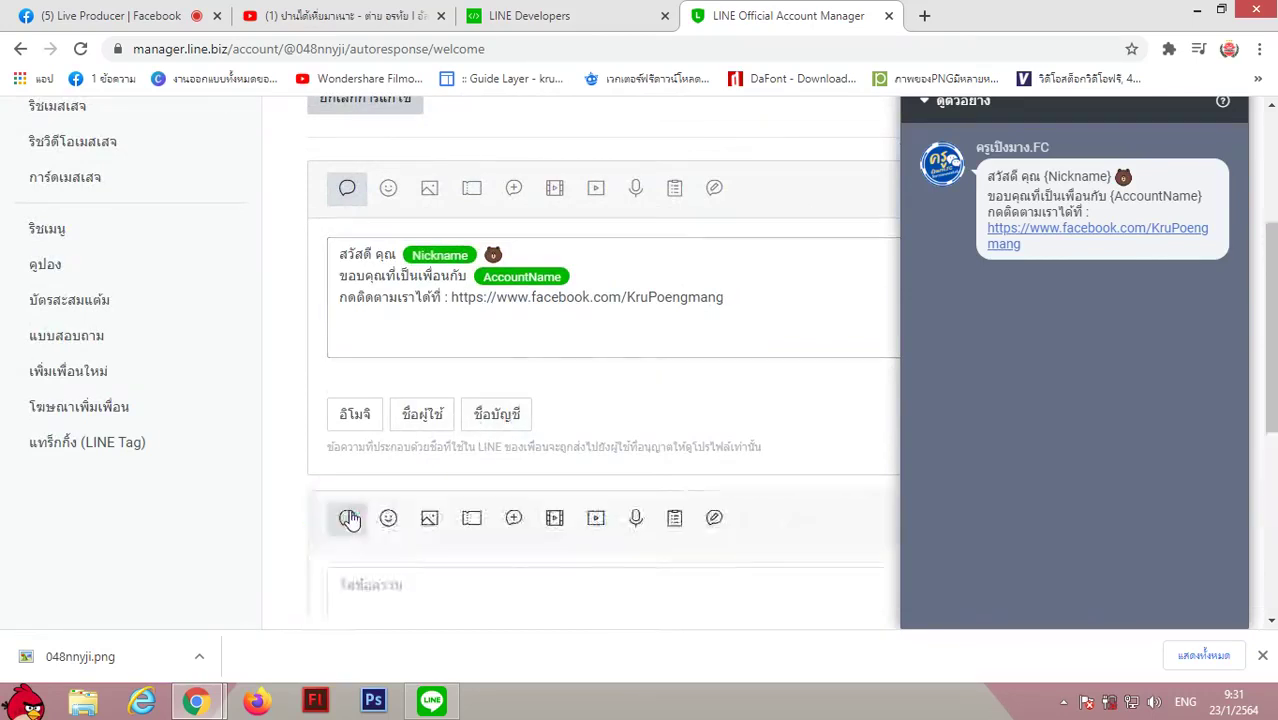
{"action": "scroll", "coordinate": [480, 535], "scroll_direction": "down", "scroll_amount": 2}
{"action": "left_click", "coordinate": [434, 334]}
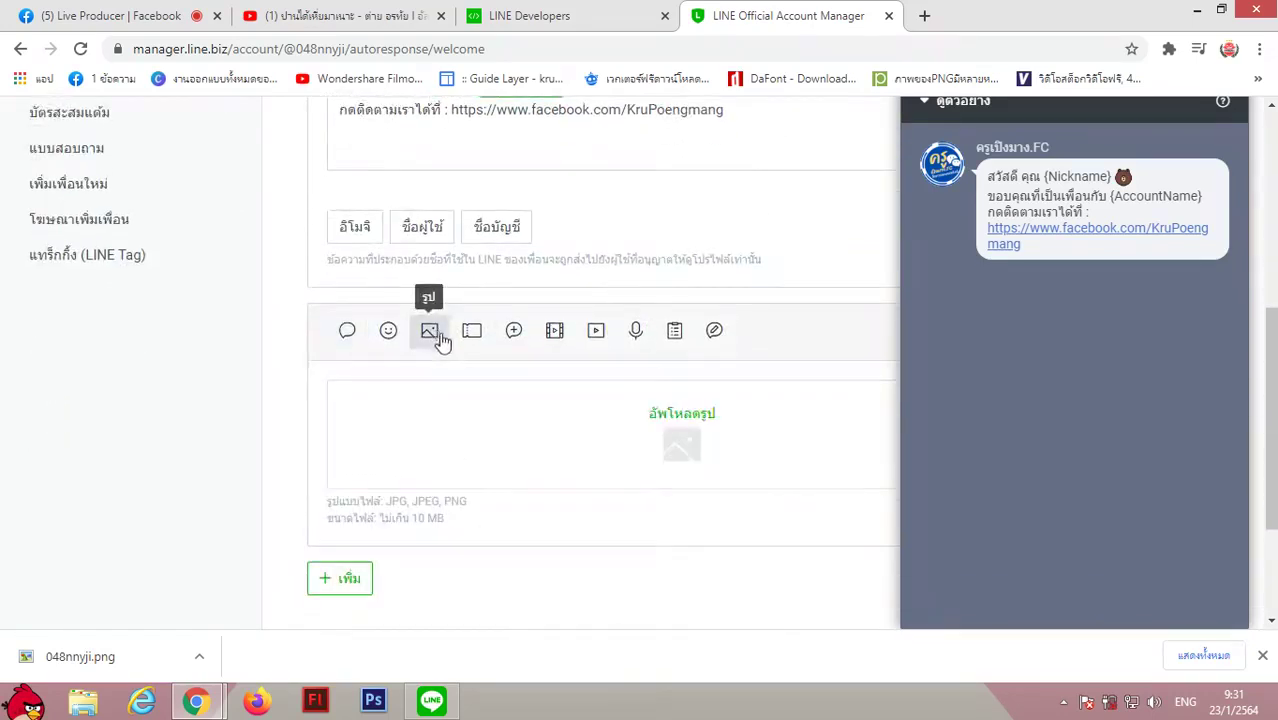
{"action": "left_click", "coordinate": [673, 421]}
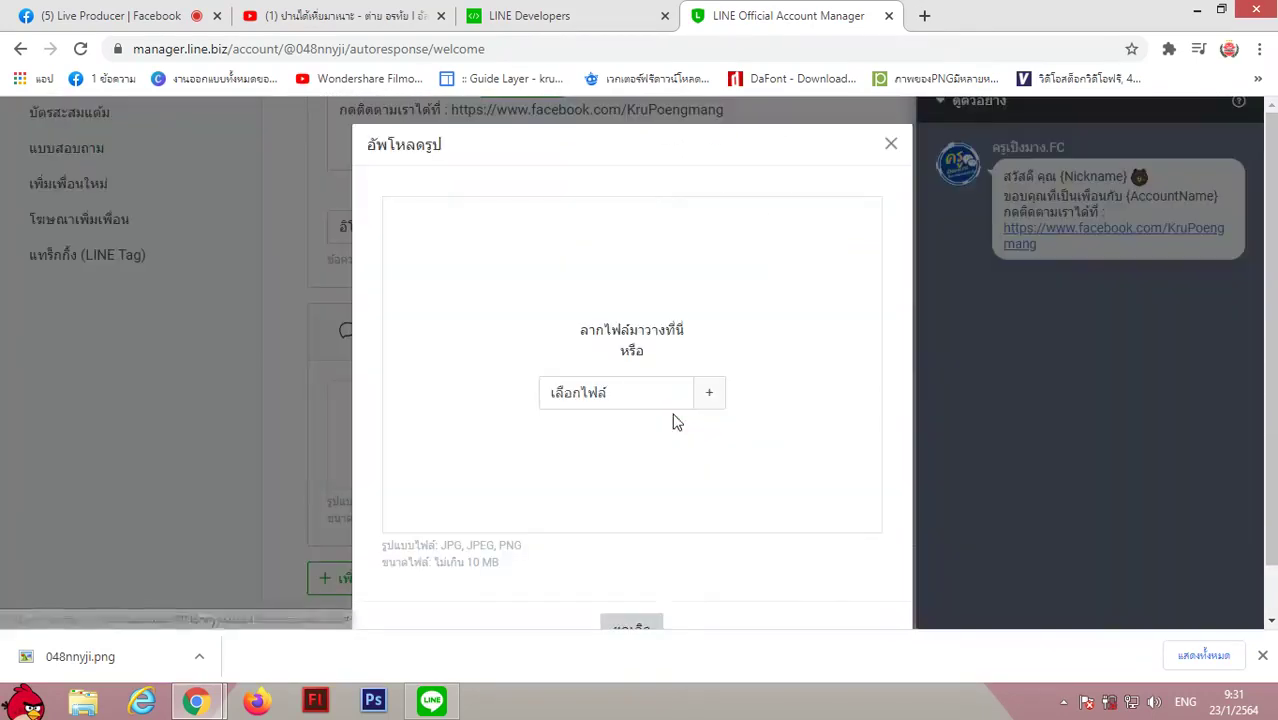
{"action": "left_click", "coordinate": [590, 392]}
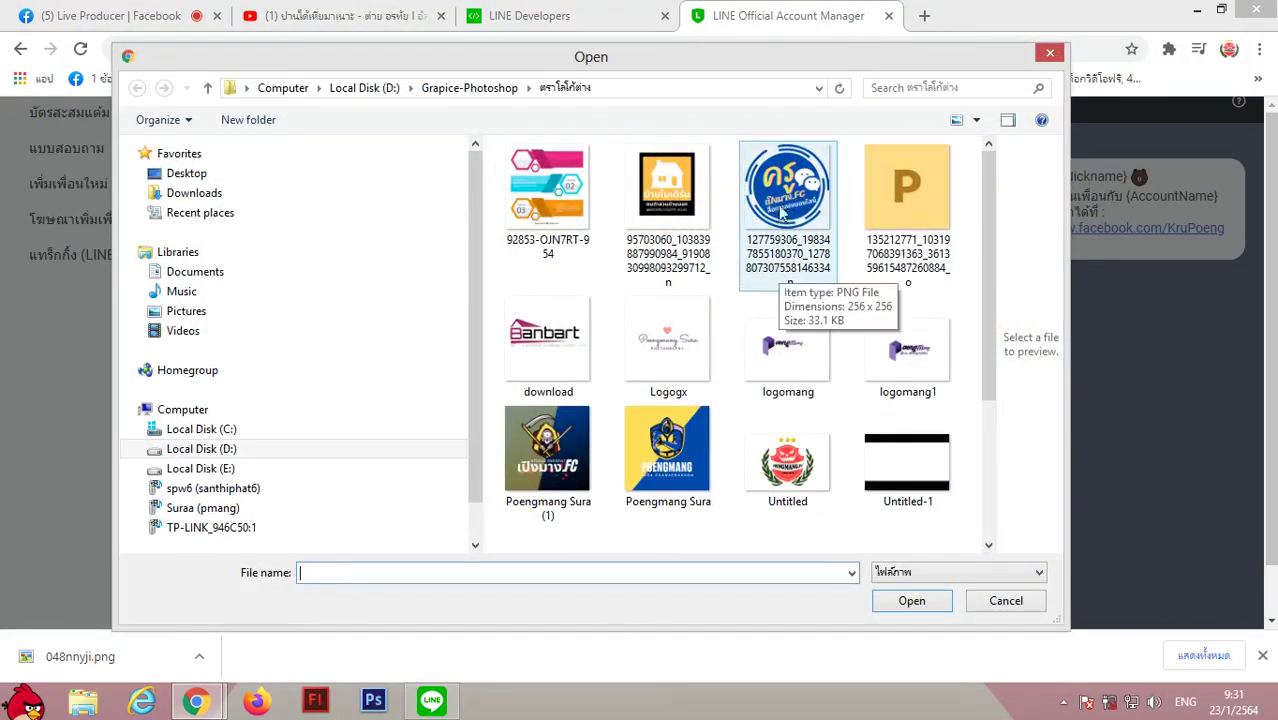
{"action": "double_click", "coordinate": [782, 202]}
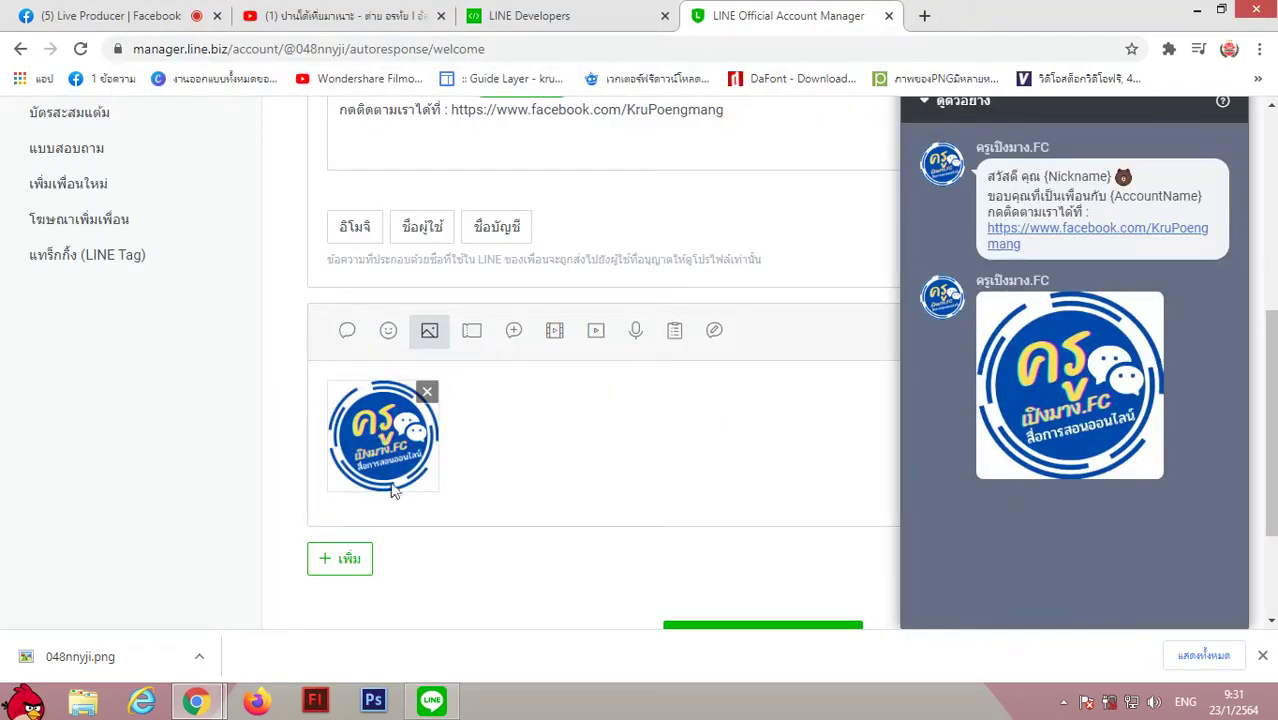
{"action": "scroll", "coordinate": [399, 534], "scroll_direction": "down", "scroll_amount": 2}
{"action": "scroll", "coordinate": [397, 285], "scroll_direction": "up", "scroll_amount": 1}
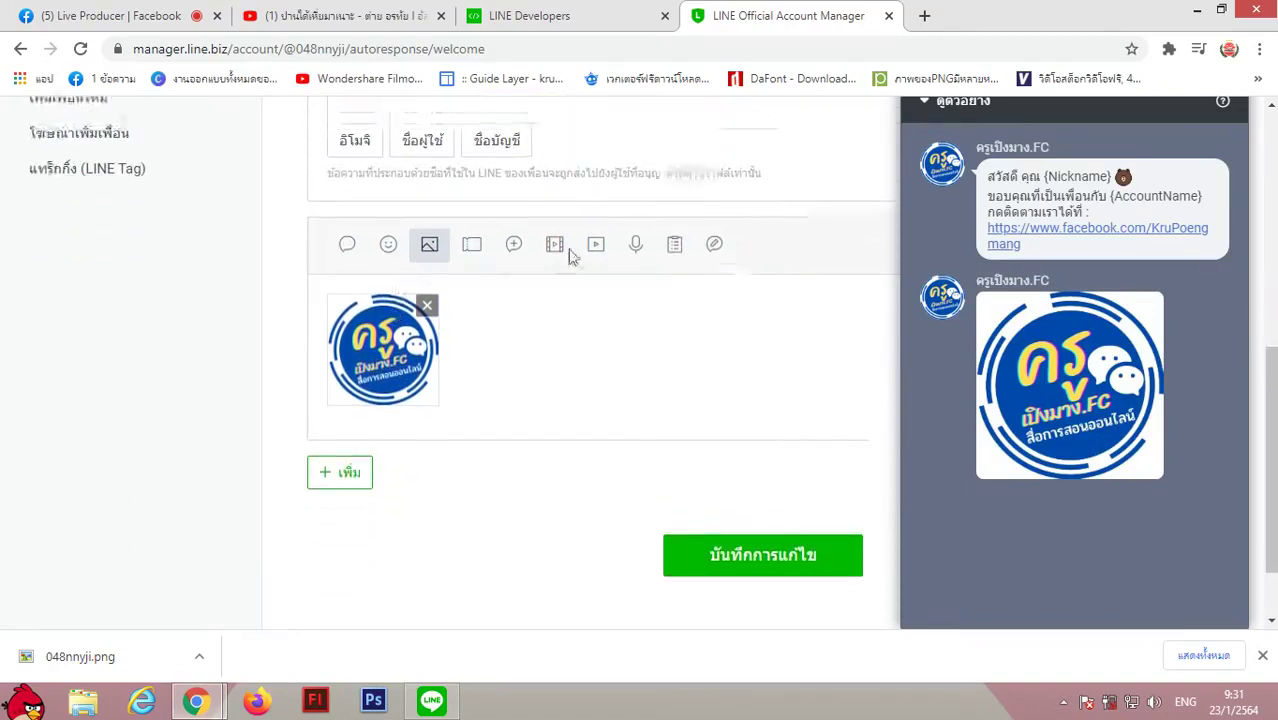
Add another image block below the logo and upload the banner with the man in the green suit from the Downloads folder.
{"action": "left_click", "coordinate": [339, 473]}
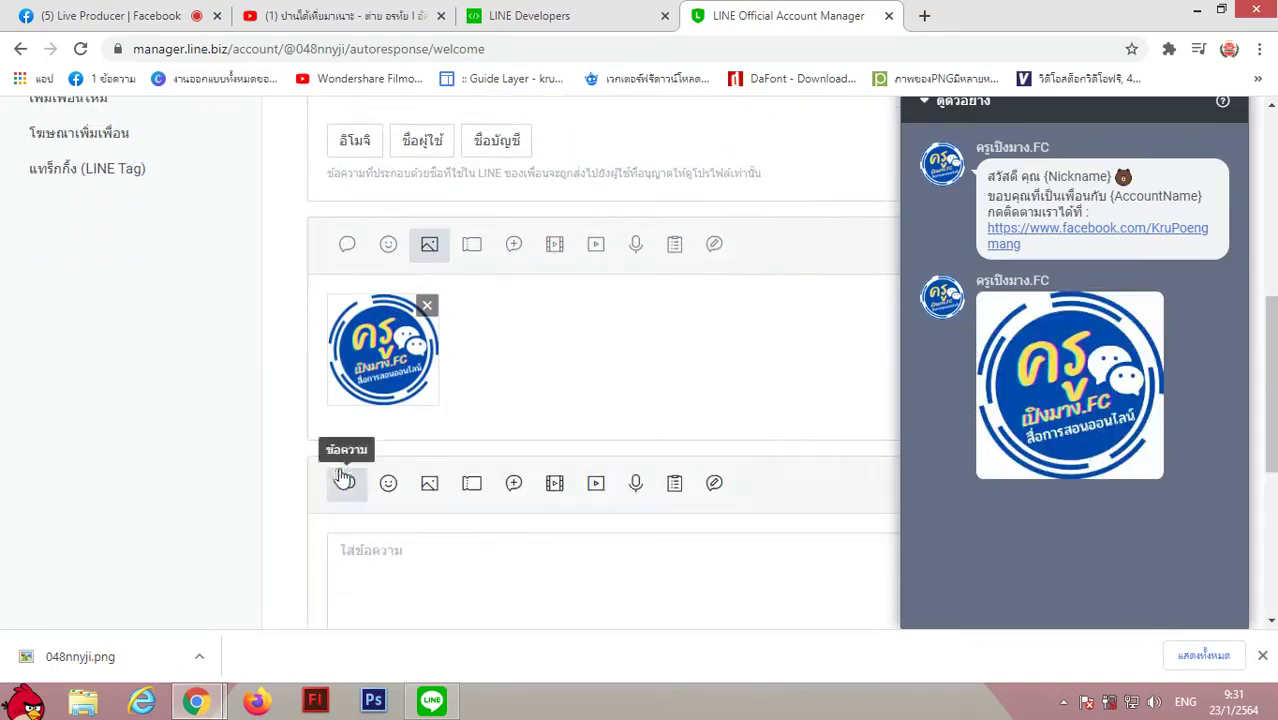
{"action": "scroll", "coordinate": [499, 519], "scroll_direction": "down", "scroll_amount": 2}
{"action": "left_click", "coordinate": [428, 296]}
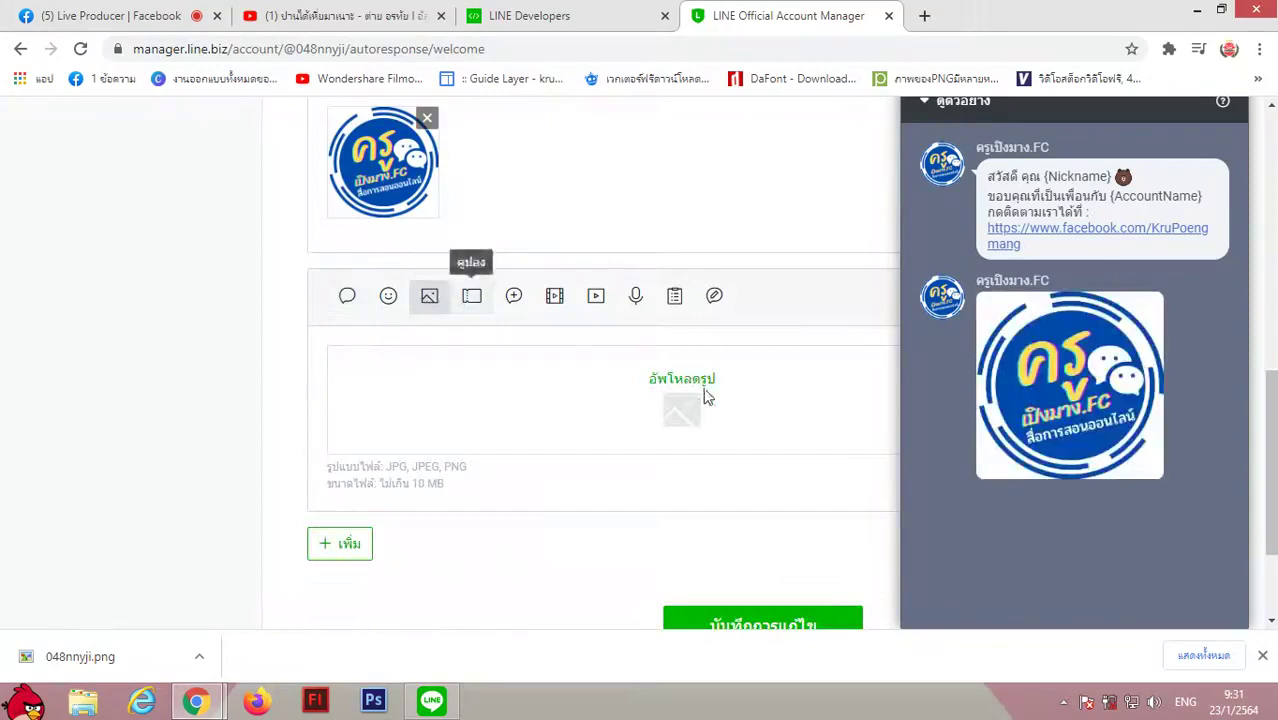
{"action": "left_click", "coordinate": [702, 392]}
{"action": "left_click", "coordinate": [625, 394]}
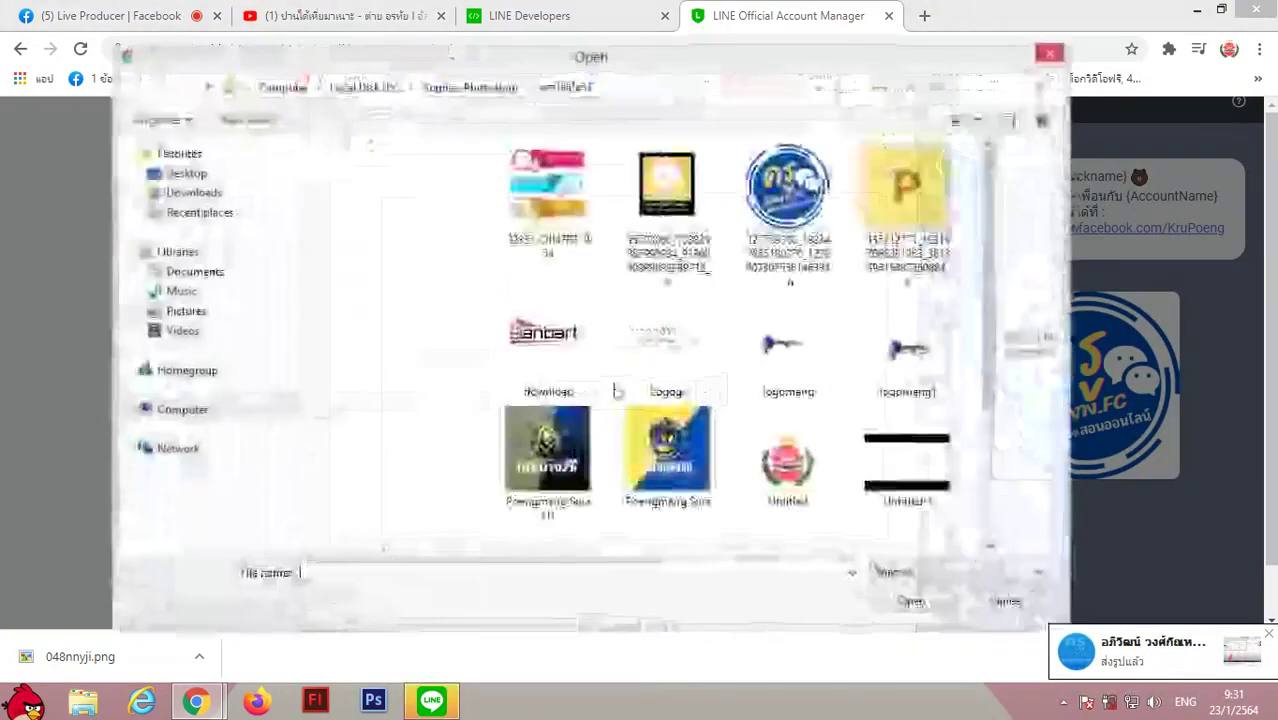
{"action": "left_click", "coordinate": [194, 193]}
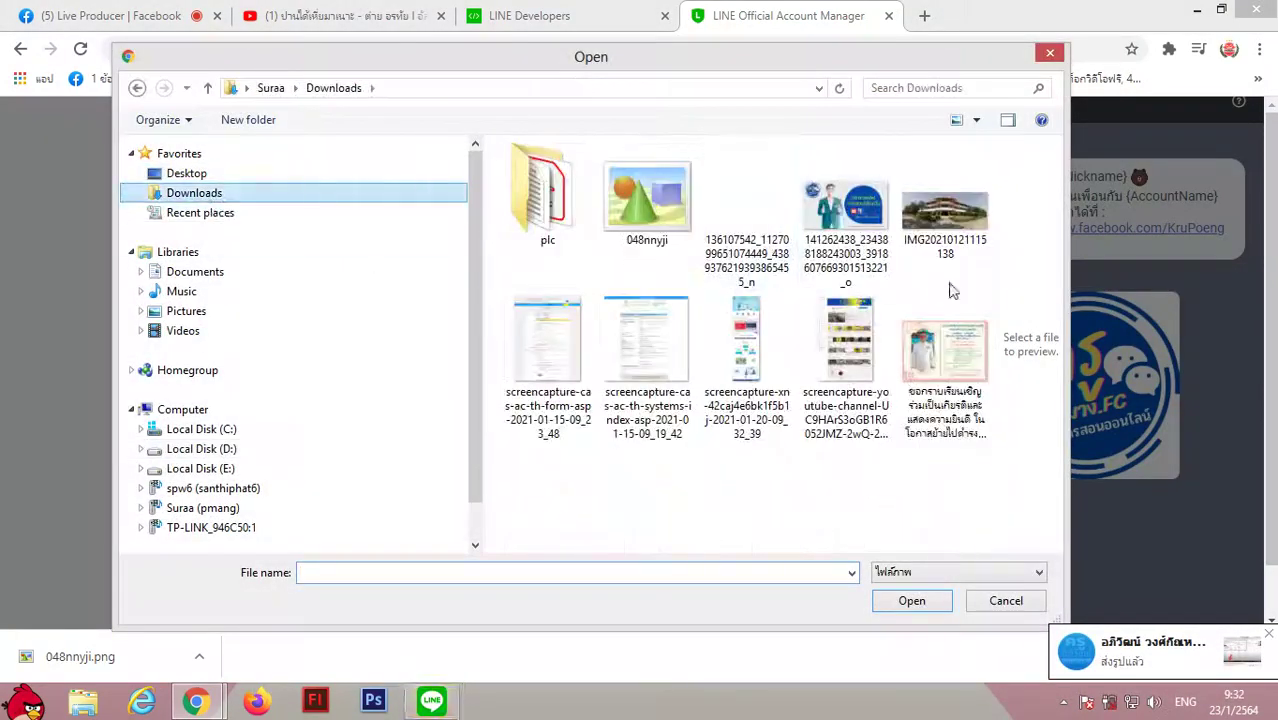
{"action": "double_click", "coordinate": [835, 203]}
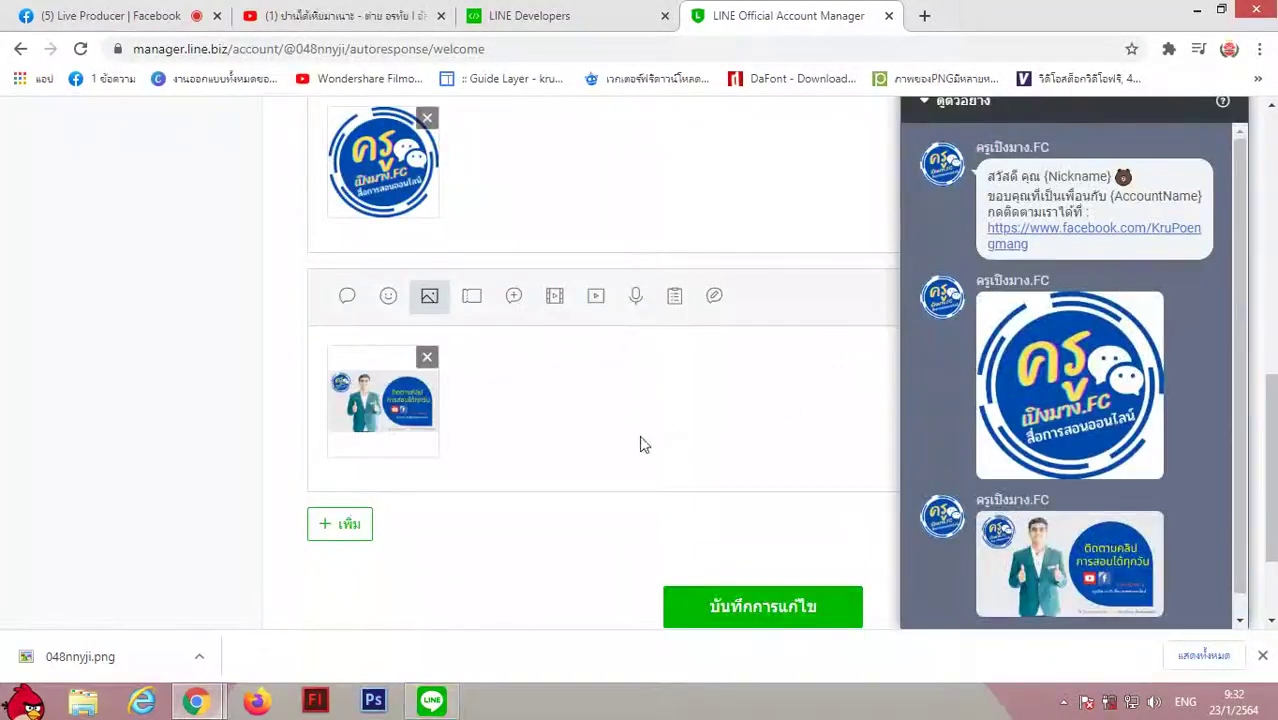
{"action": "left_click_drag", "start_coordinate": [383, 403], "coordinate": [1050, 589]}
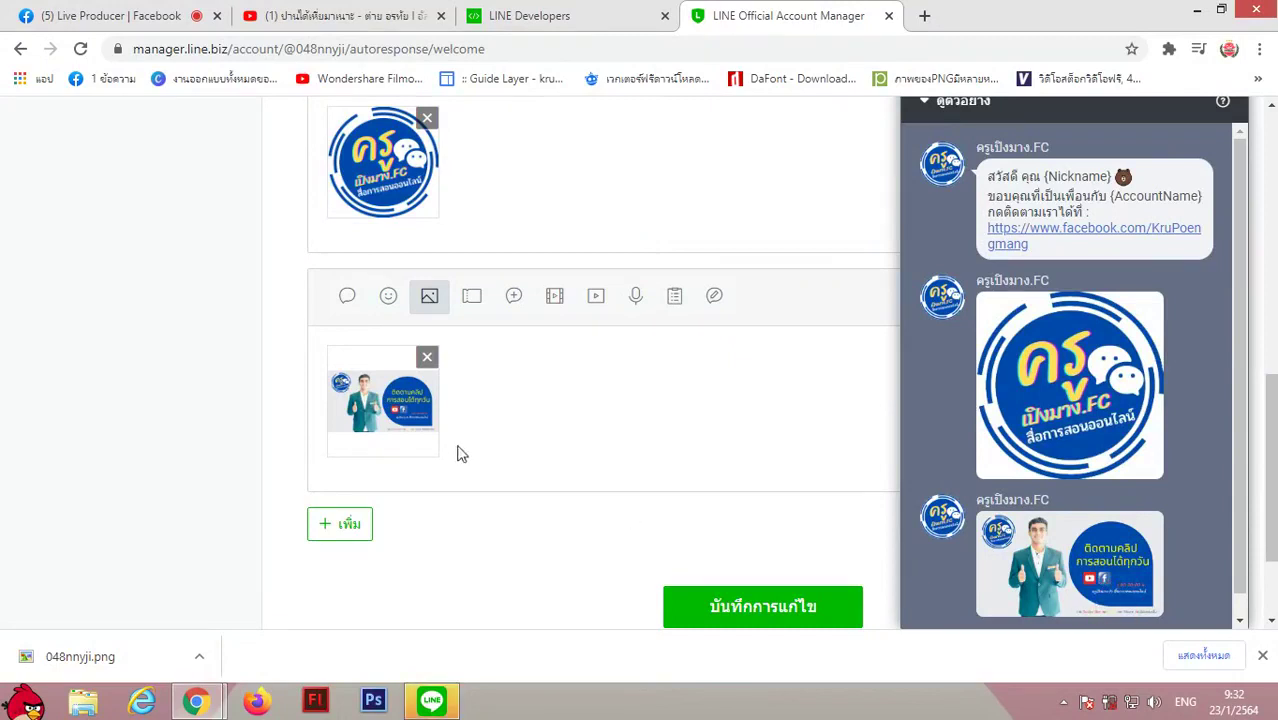
Start a new line after the Facebook URL in the greeting text.
{"action": "scroll", "coordinate": [574, 343], "scroll_direction": "up", "scroll_amount": 5}
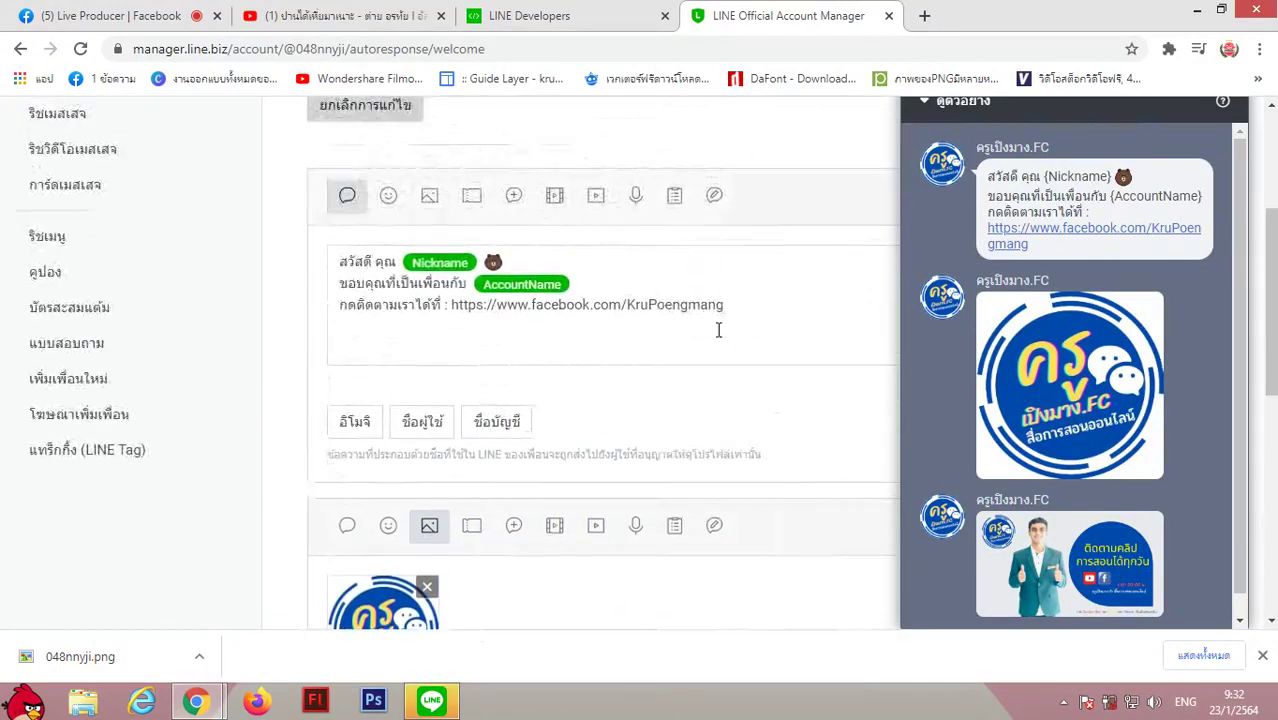
{"action": "left_click", "coordinate": [728, 305]}
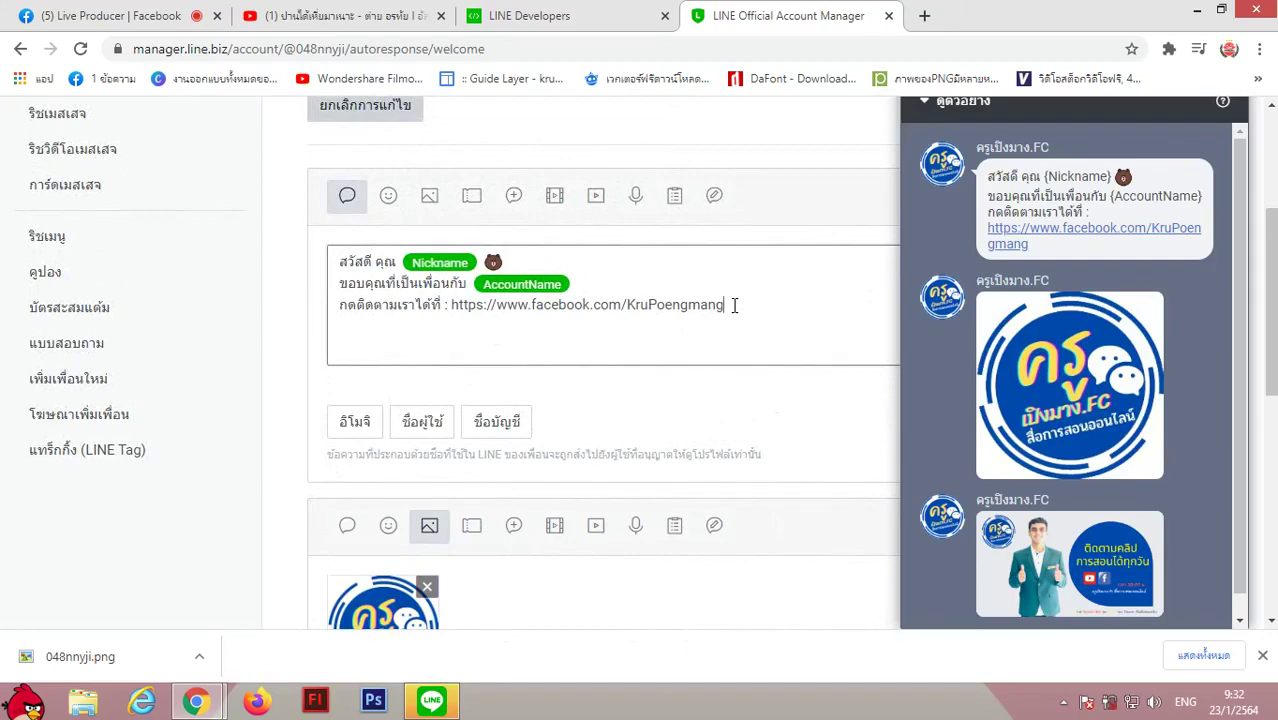
{"action": "key", "text": "Return"}
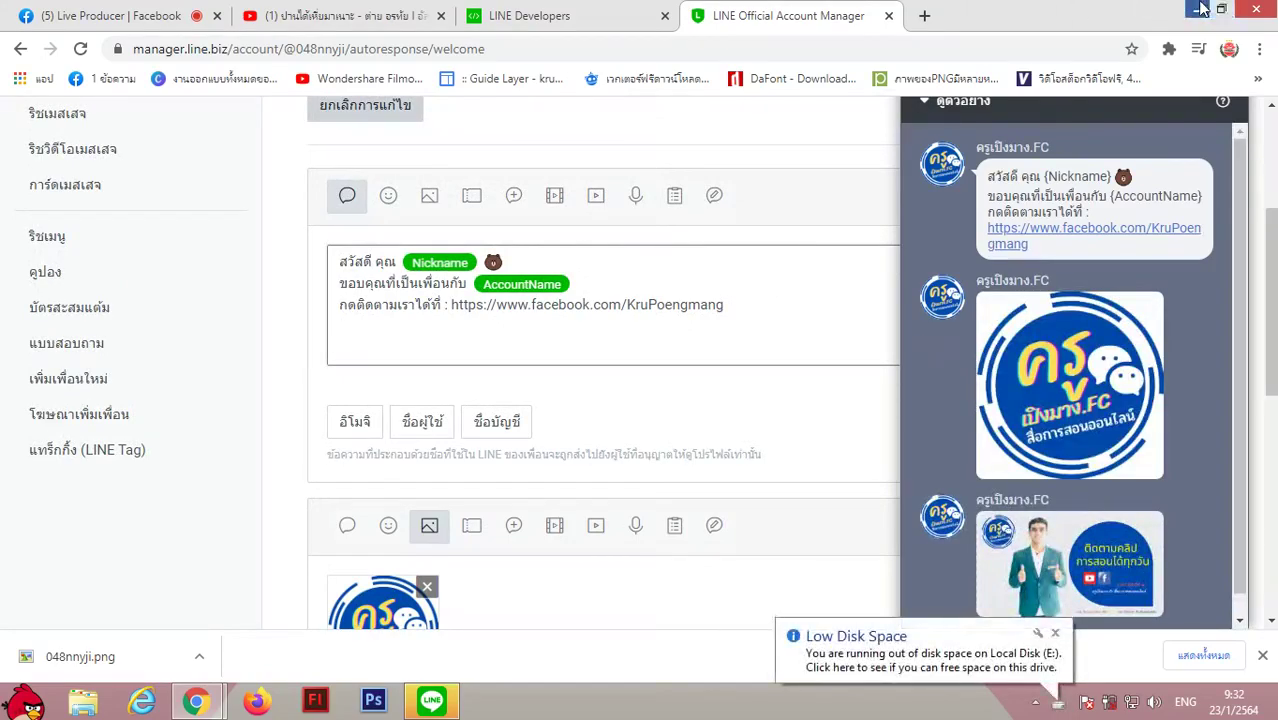
Copy the line "อย่าลืม! กด Subscribe กด Like กด Share กันด้วยนะครับ" from the desktop file New Text Document in Notepad, and close the file.
{"action": "left_click", "coordinate": [1203, 9]}
{"action": "double_click", "coordinate": [386, 38]}
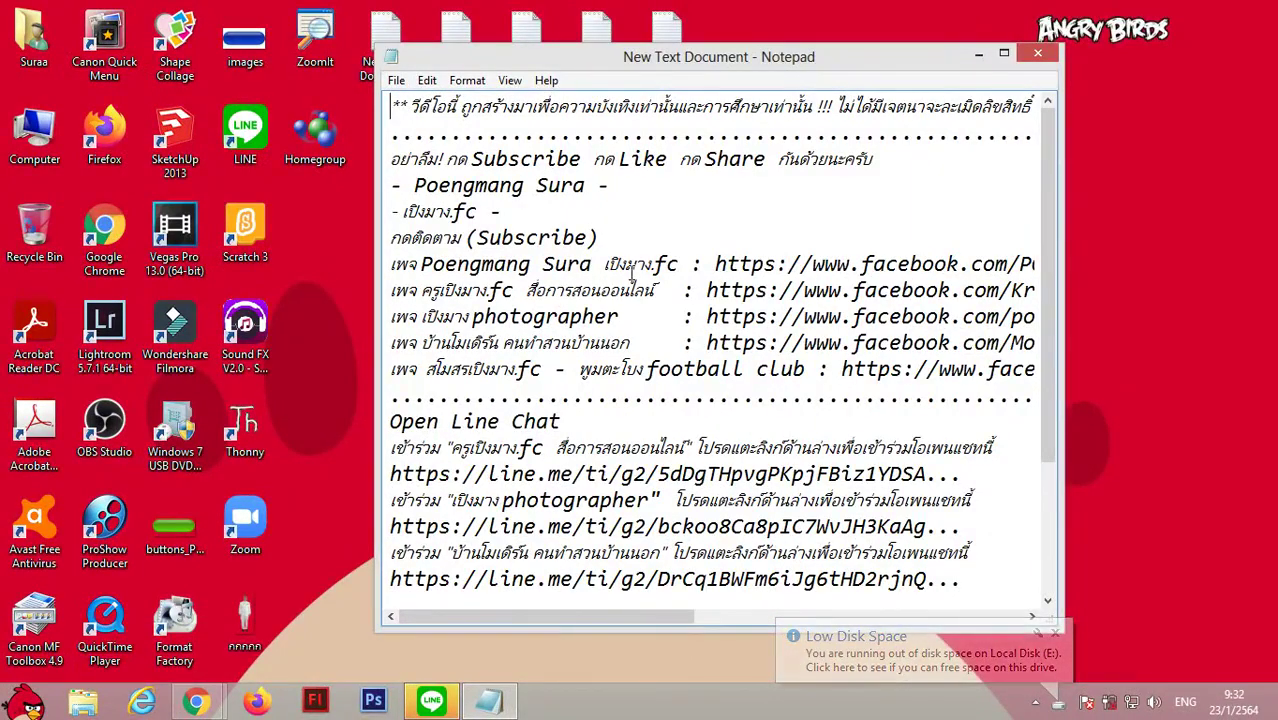
{"action": "scroll", "coordinate": [633, 271], "scroll_direction": "down", "scroll_amount": 2}
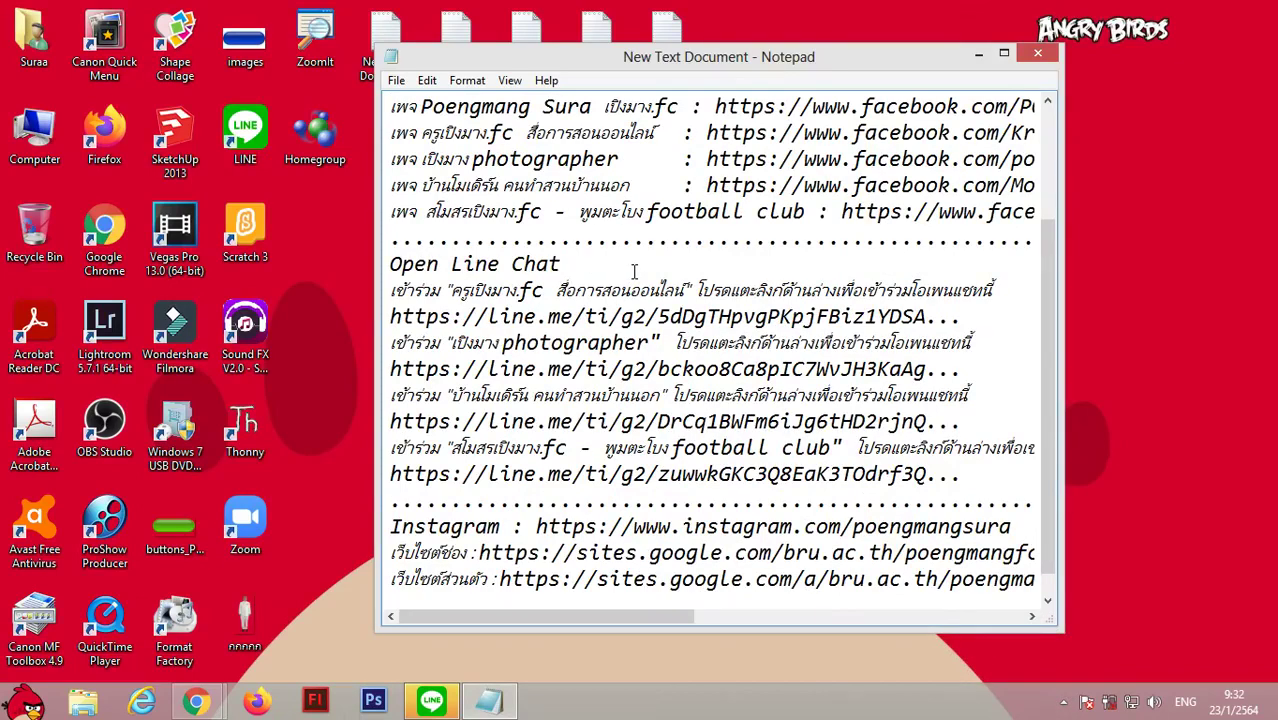
{"action": "scroll", "coordinate": [633, 271], "scroll_direction": "down", "scroll_amount": 1}
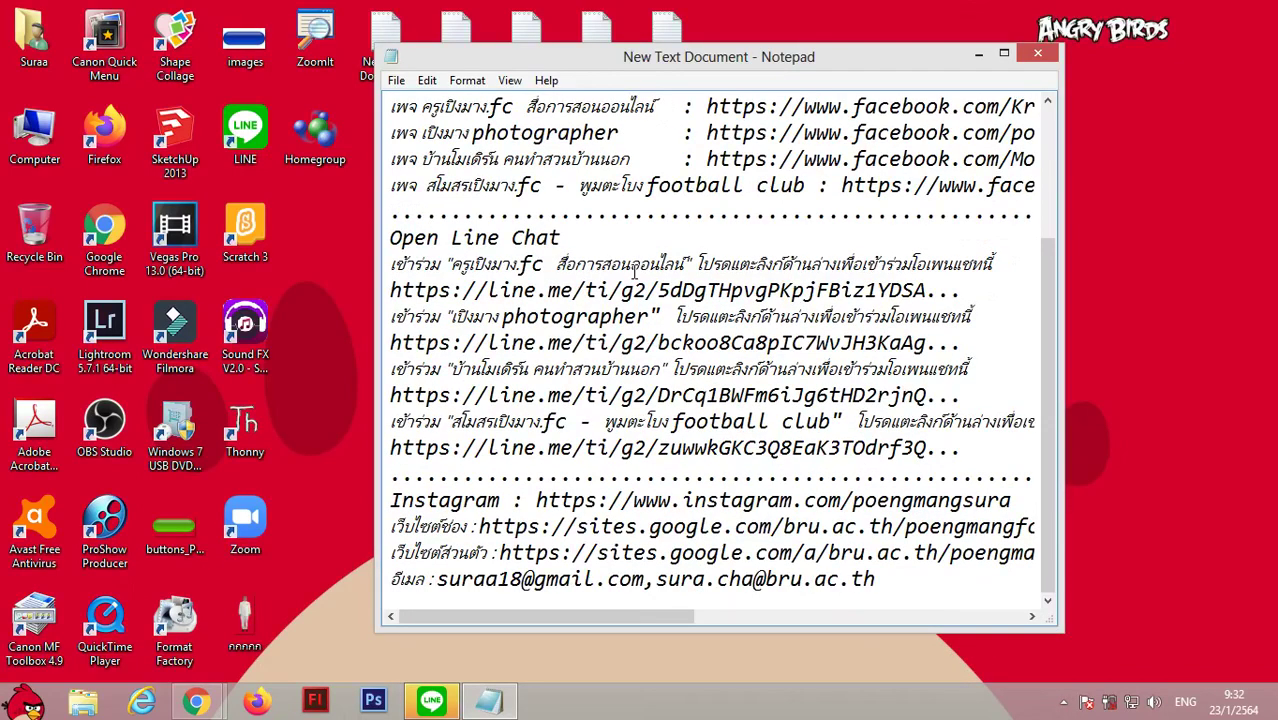
{"action": "scroll", "coordinate": [633, 271], "scroll_direction": "up", "scroll_amount": 3}
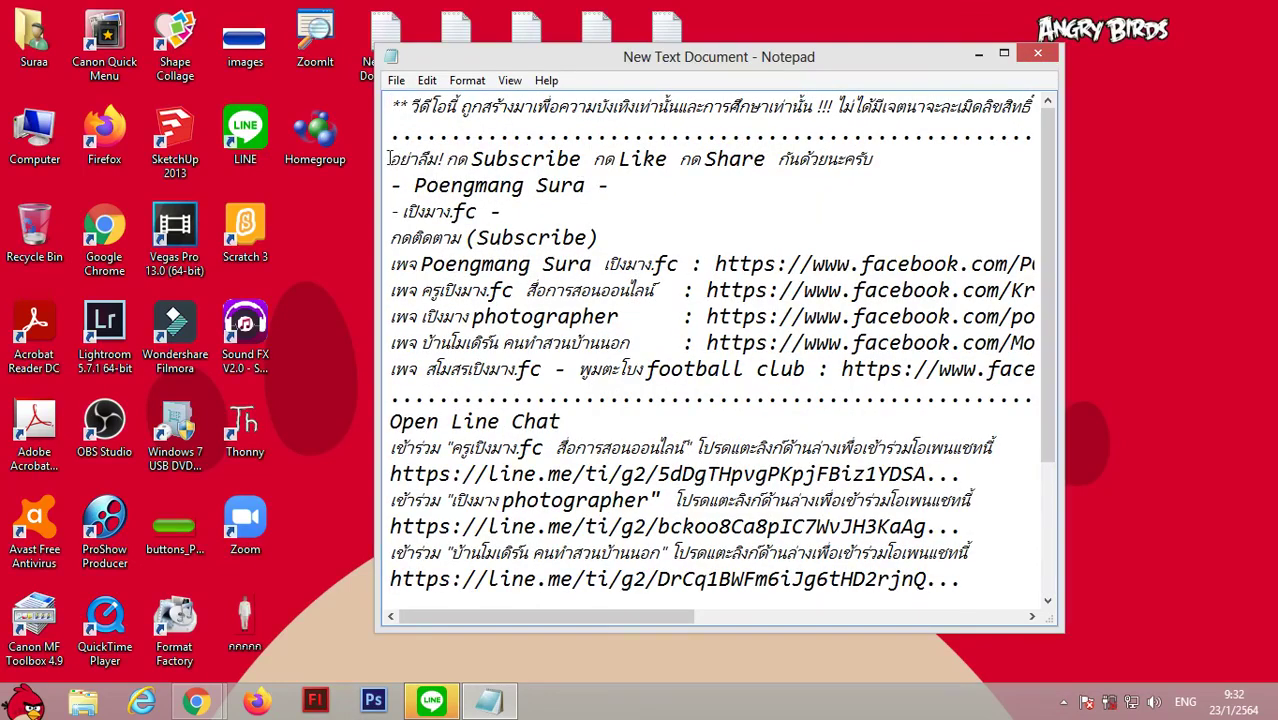
{"action": "left_click_drag", "start_coordinate": [389, 158], "coordinate": [870, 160]}
{"action": "key", "text": "ctrl+c"}
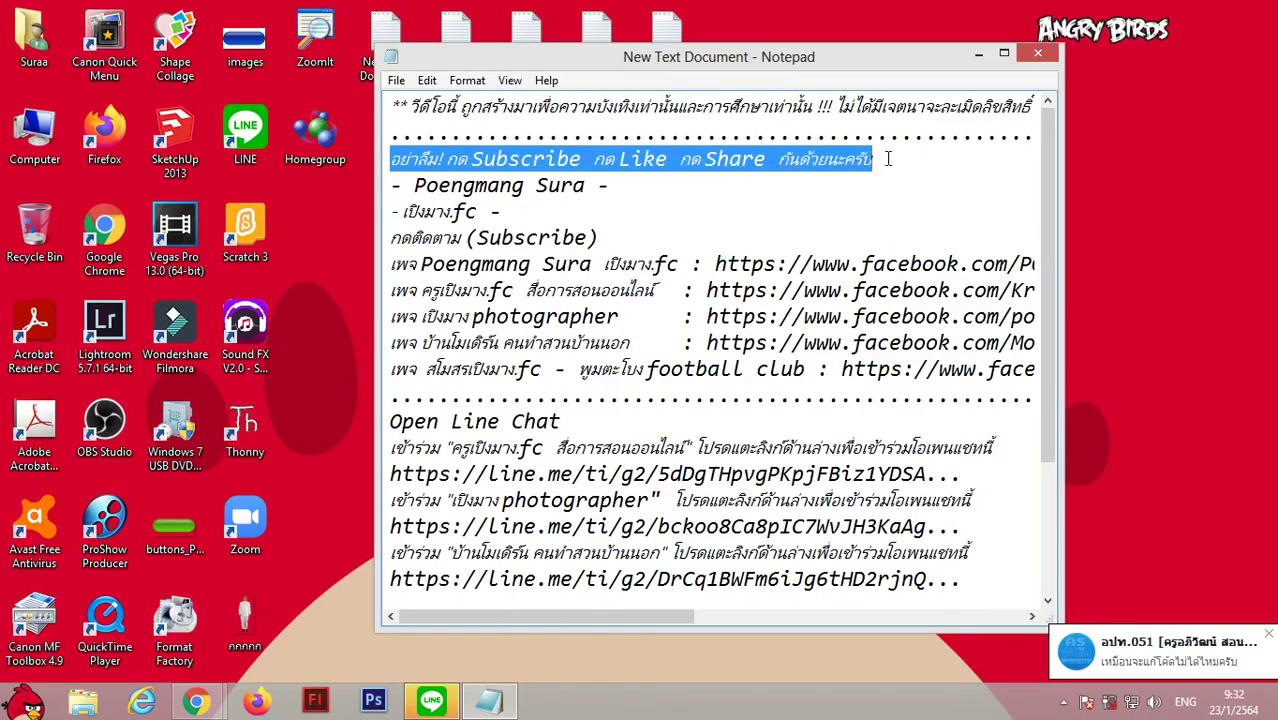
{"action": "left_click", "coordinate": [1037, 53]}
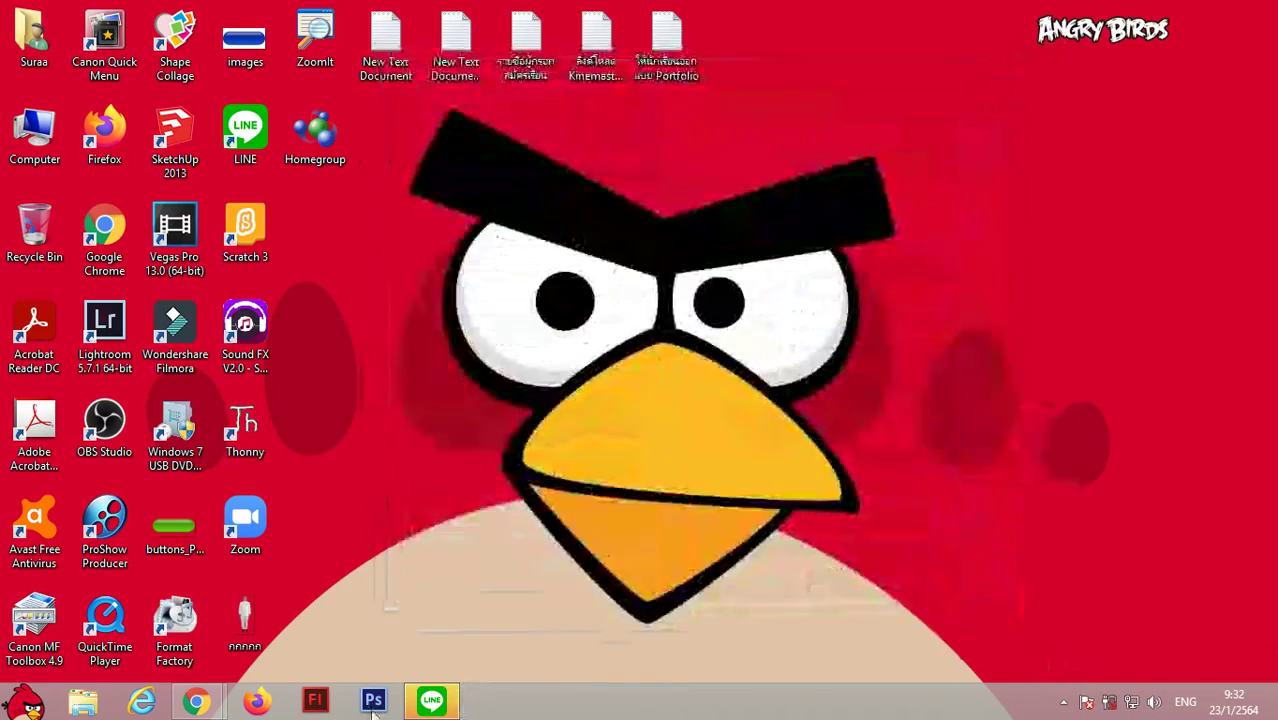
Return to LINE Official Account Manager in Chrome and paste the copied Subscribe, Like and Share reminder below the Facebook URL.
{"action": "left_click", "coordinate": [431, 700]}
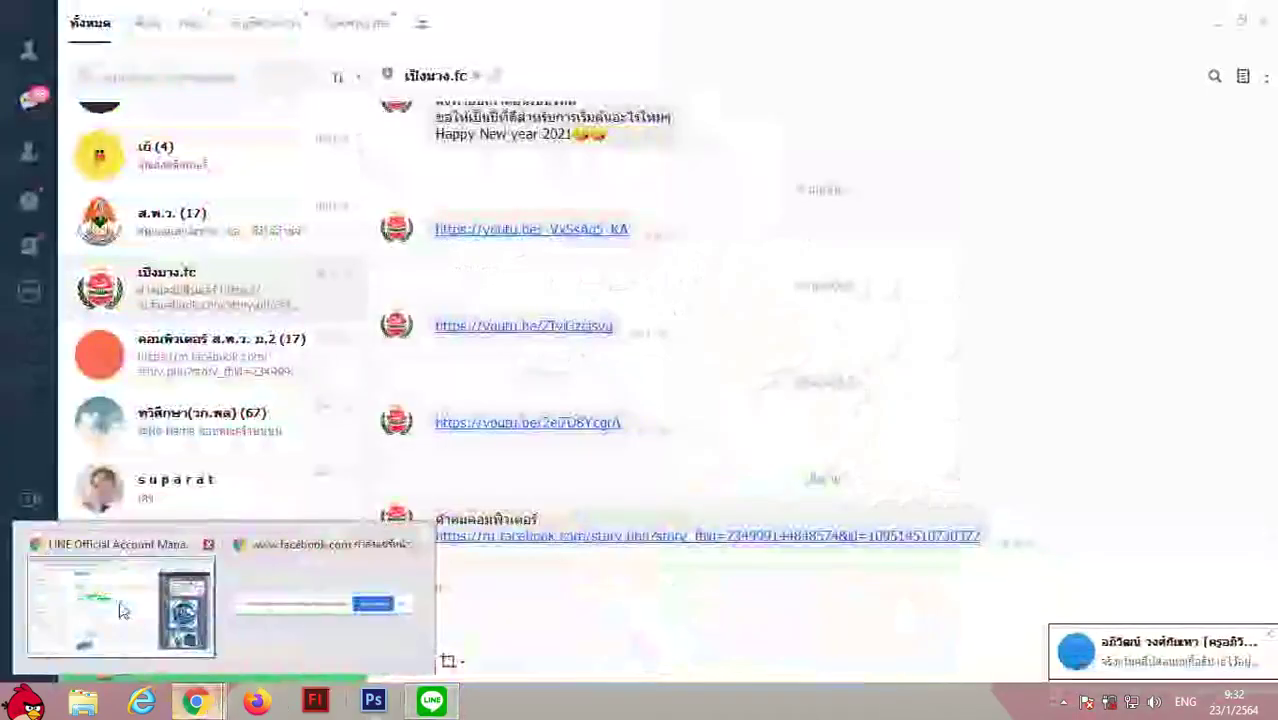
{"action": "left_click", "coordinate": [114, 606]}
{"action": "key", "text": "ctrl+v"}
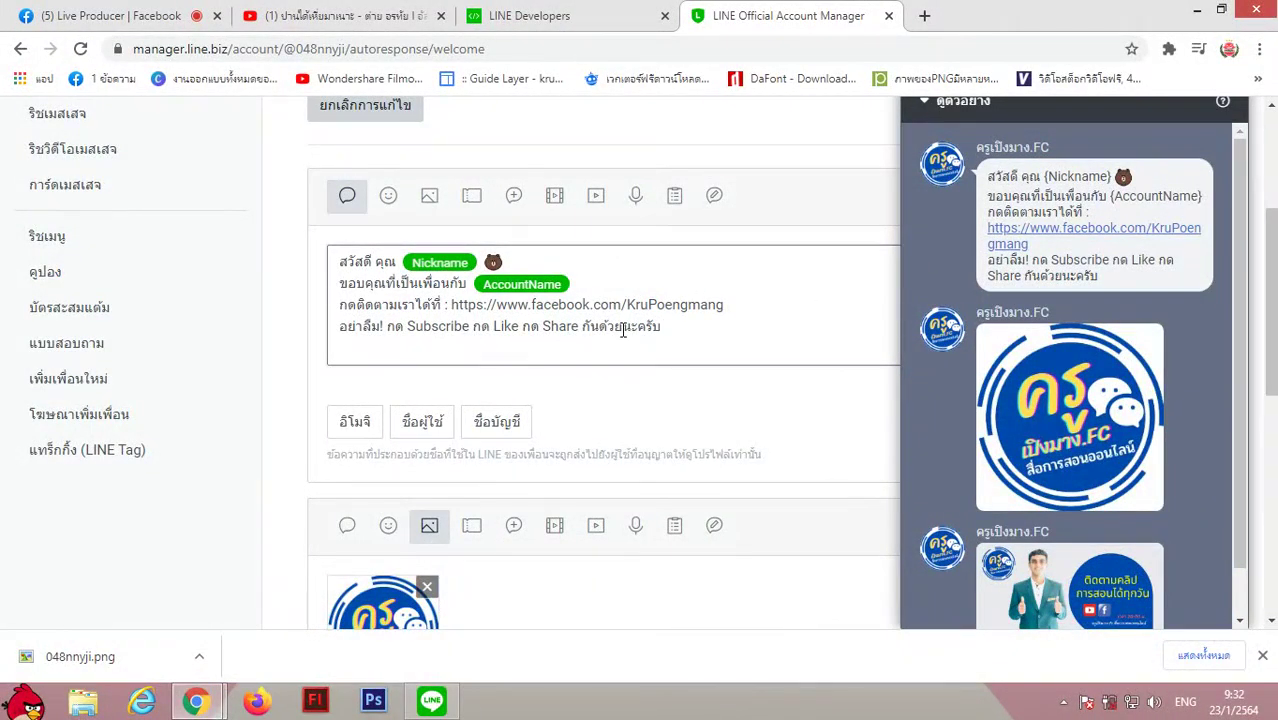
Remove the round logo from the greeting and delete its emptied image block, collapsing the preview to reach the block's controls.
{"action": "scroll", "coordinate": [623, 330], "scroll_direction": "down", "scroll_amount": 2}
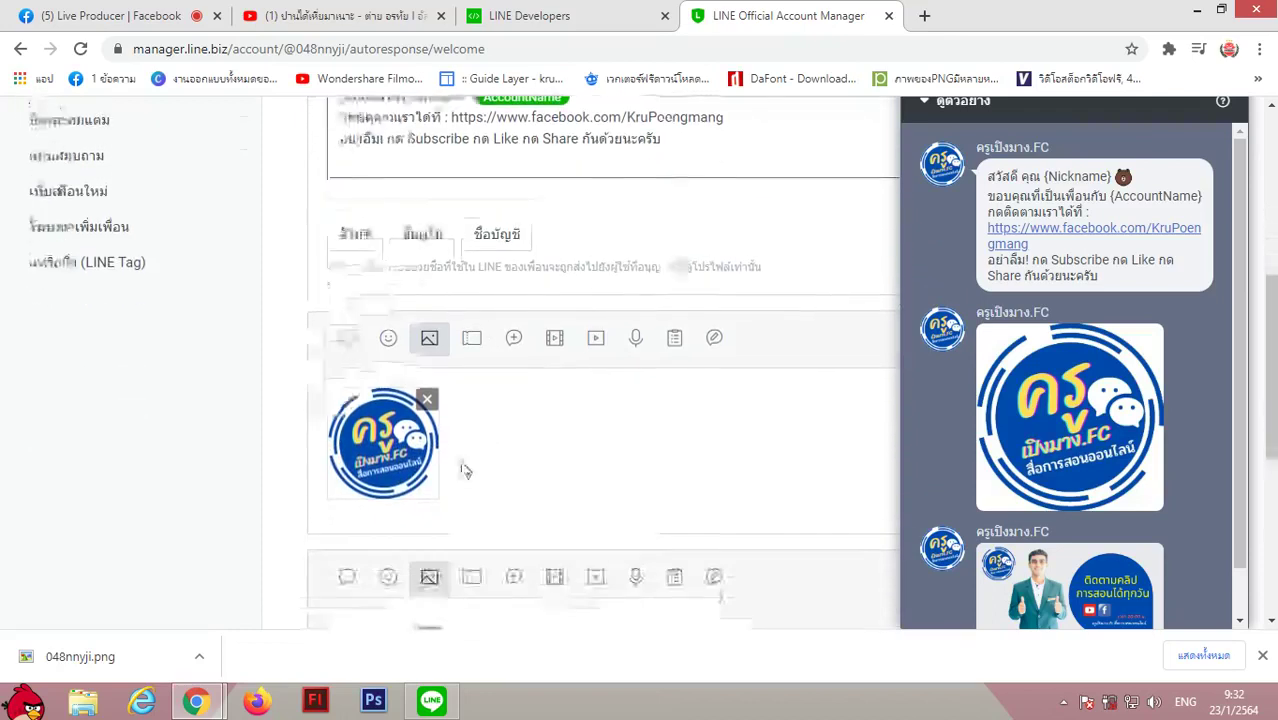
{"action": "scroll", "coordinate": [690, 440], "scroll_direction": "down", "scroll_amount": 1}
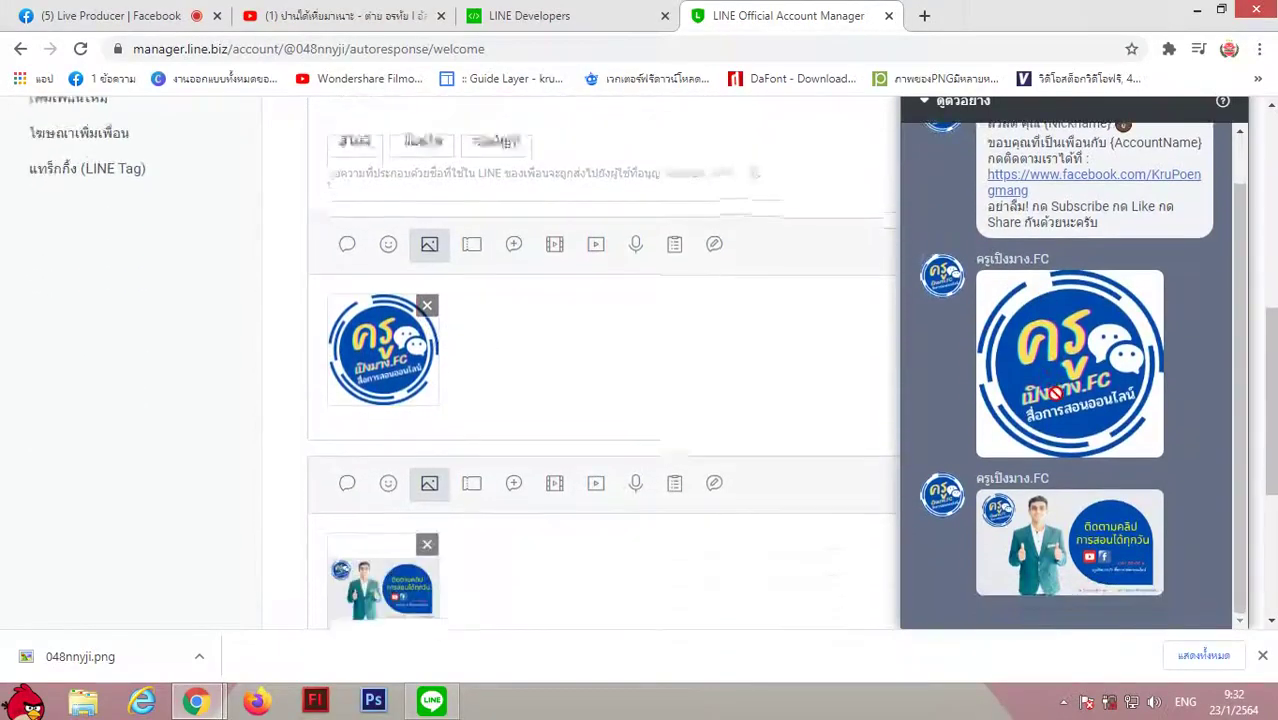
{"action": "left_click", "coordinate": [426, 306]}
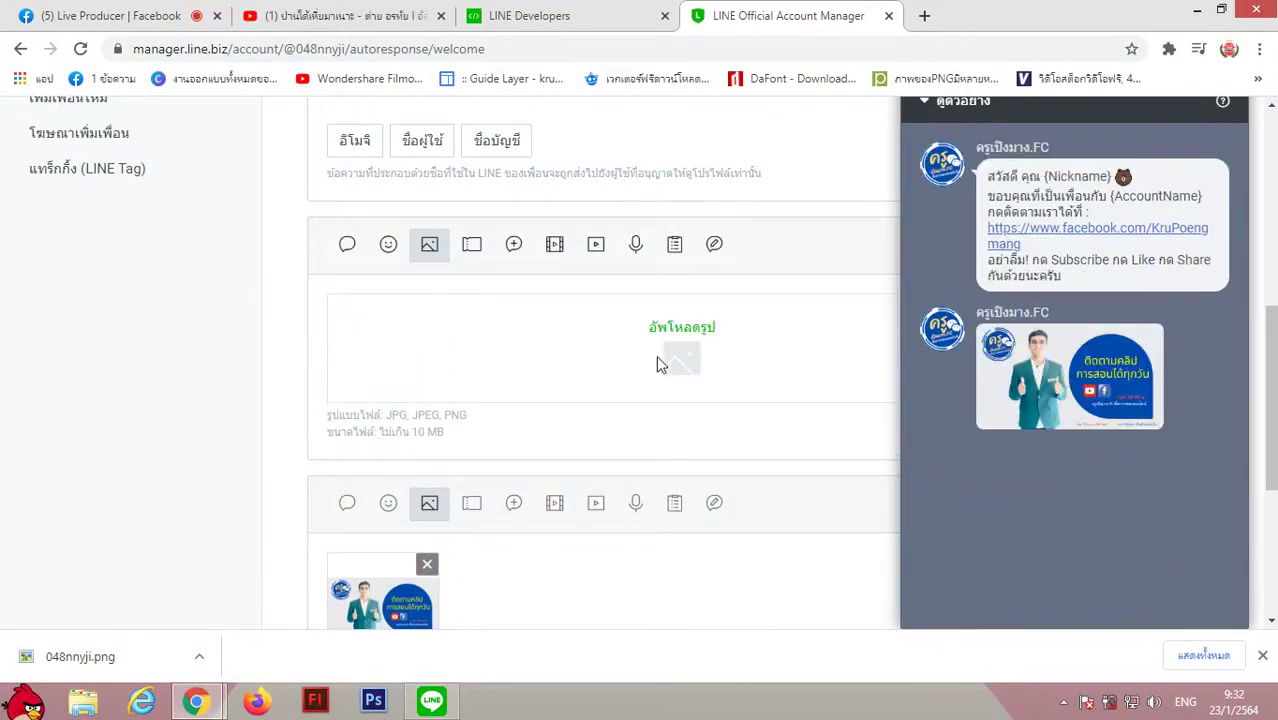
{"action": "scroll", "coordinate": [565, 389], "scroll_direction": "down", "scroll_amount": 2}
{"action": "scroll", "coordinate": [640, 500], "scroll_direction": "up", "scroll_amount": 3}
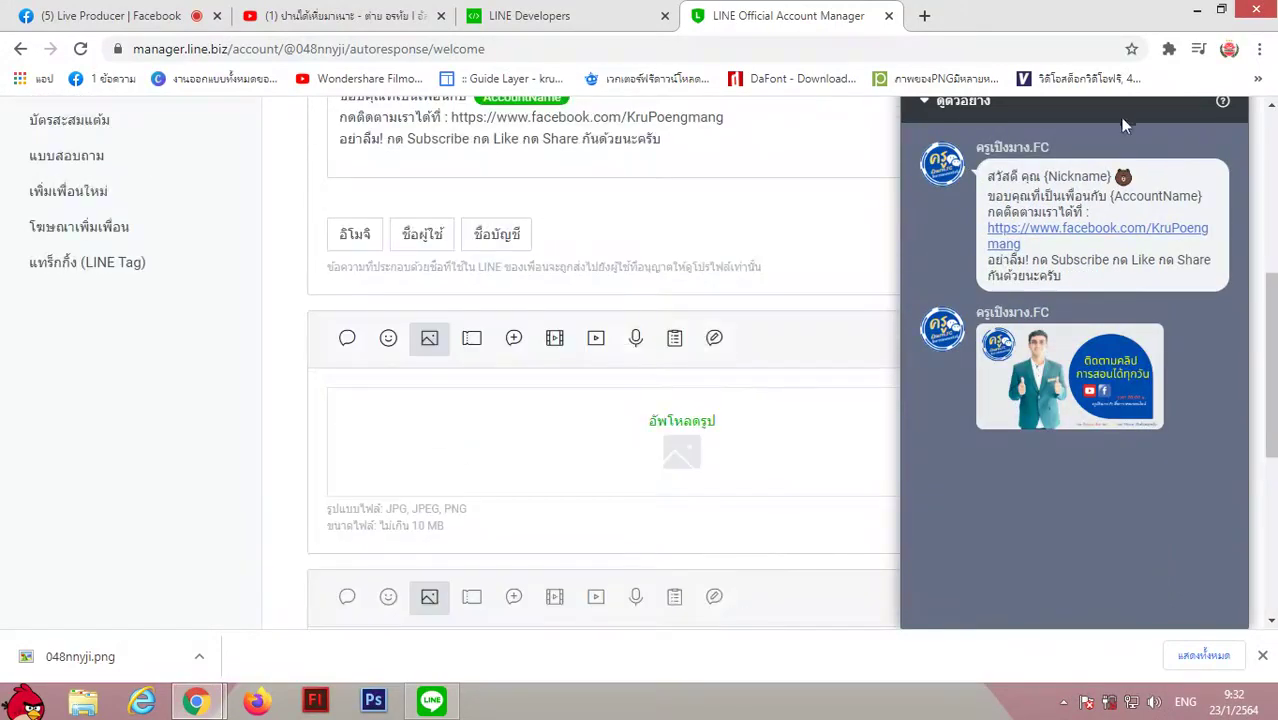
{"action": "scroll", "coordinate": [1122, 124], "scroll_direction": "up", "scroll_amount": 3}
{"action": "left_click", "coordinate": [923, 101]}
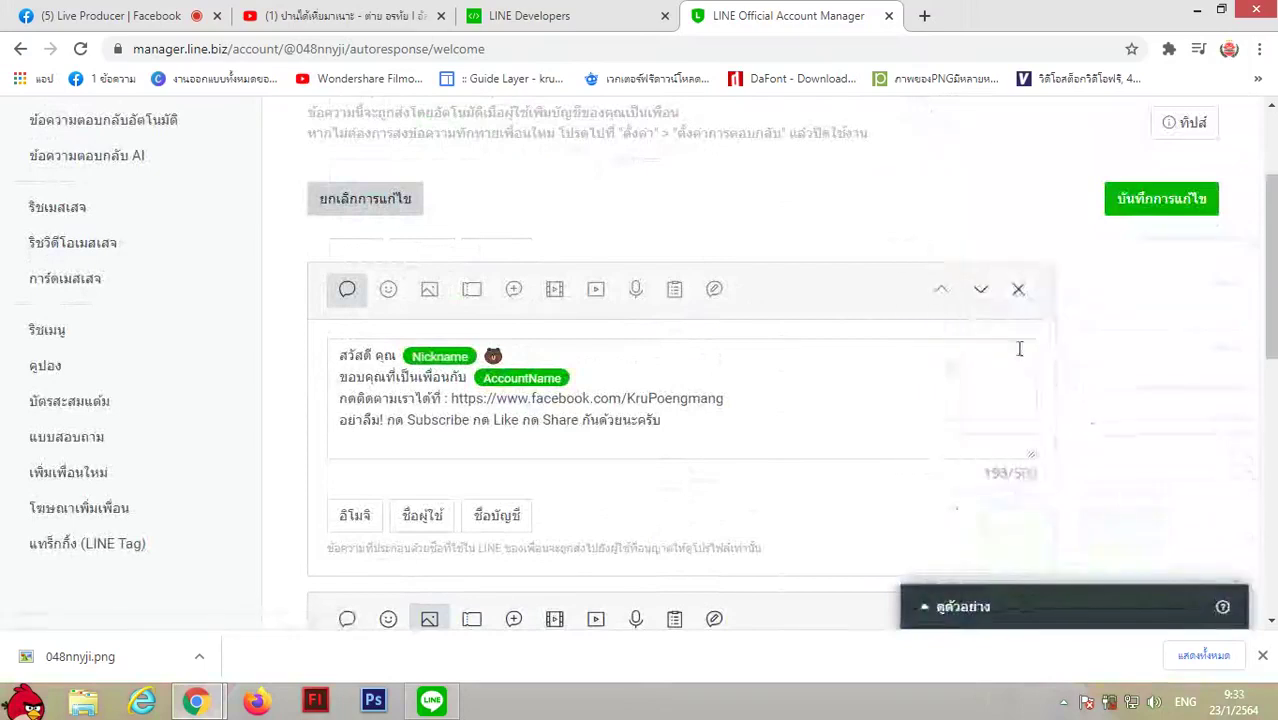
{"action": "scroll", "coordinate": [975, 405], "scroll_direction": "down", "scroll_amount": 2}
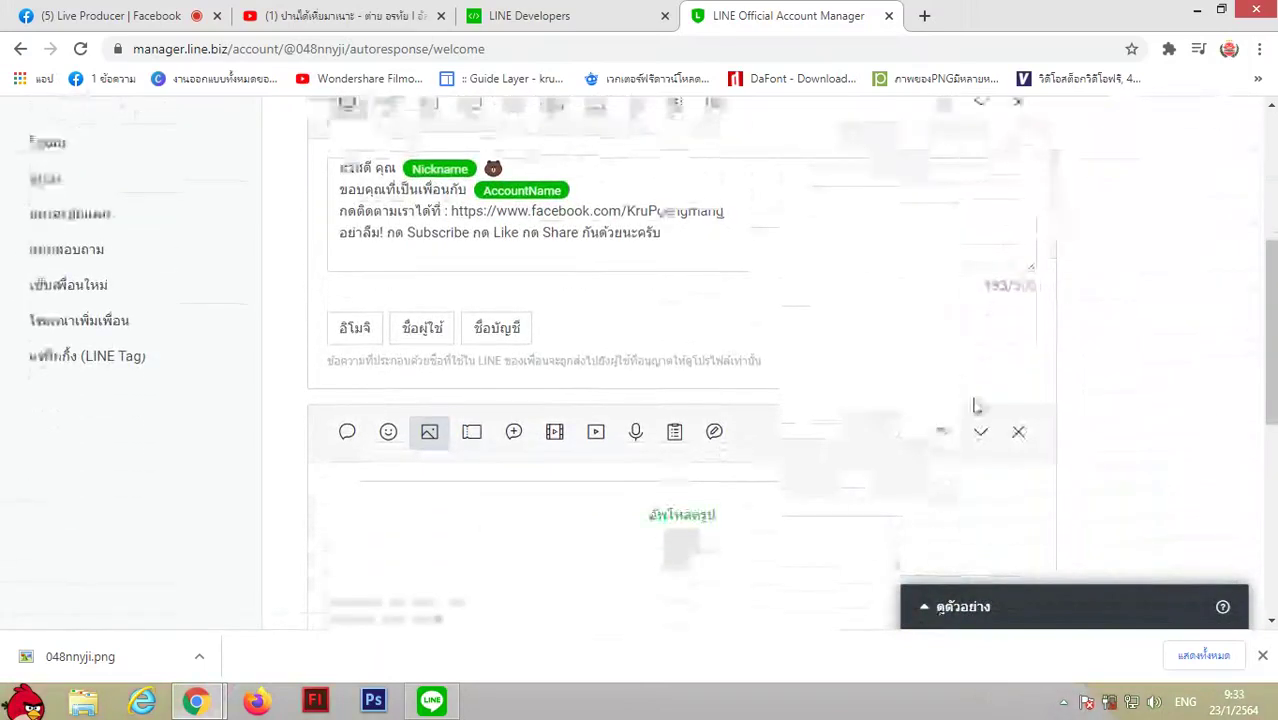
{"action": "left_click", "coordinate": [1018, 431]}
{"action": "left_click", "coordinate": [730, 421]}
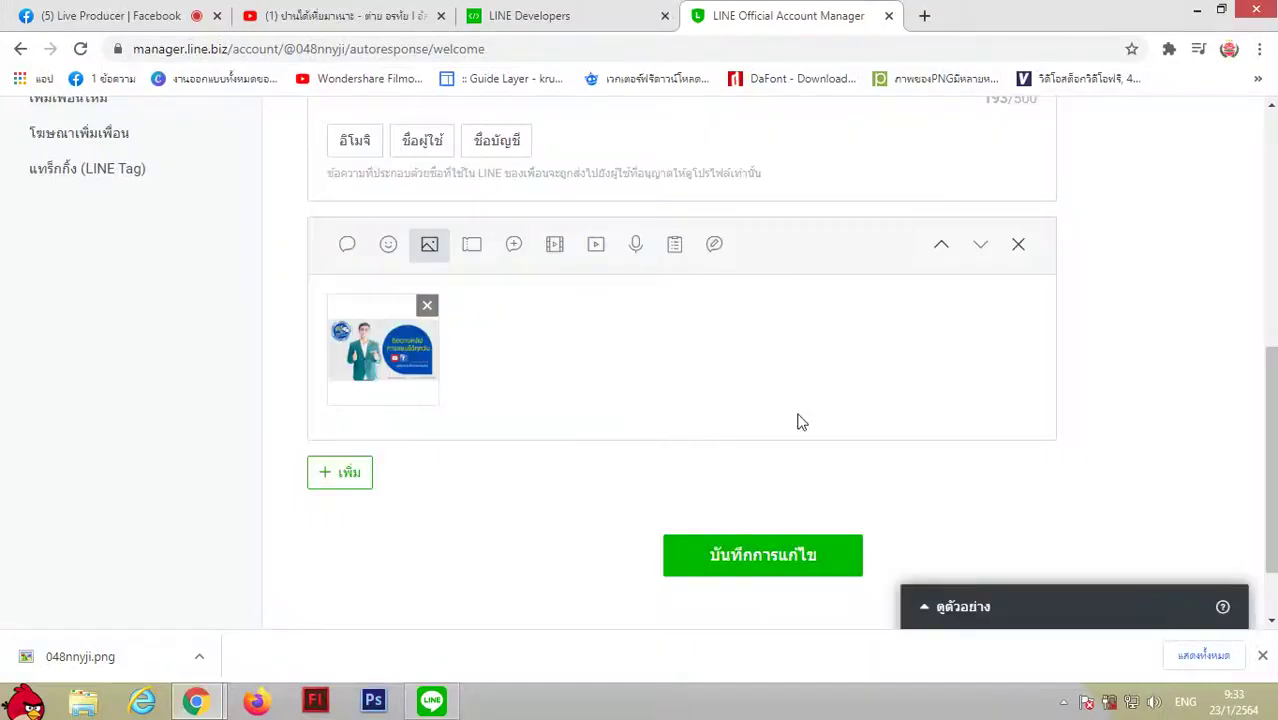
Expand the message preview and review the greeting text and banner image against the editor blocks.
{"action": "left_click", "coordinate": [927, 607]}
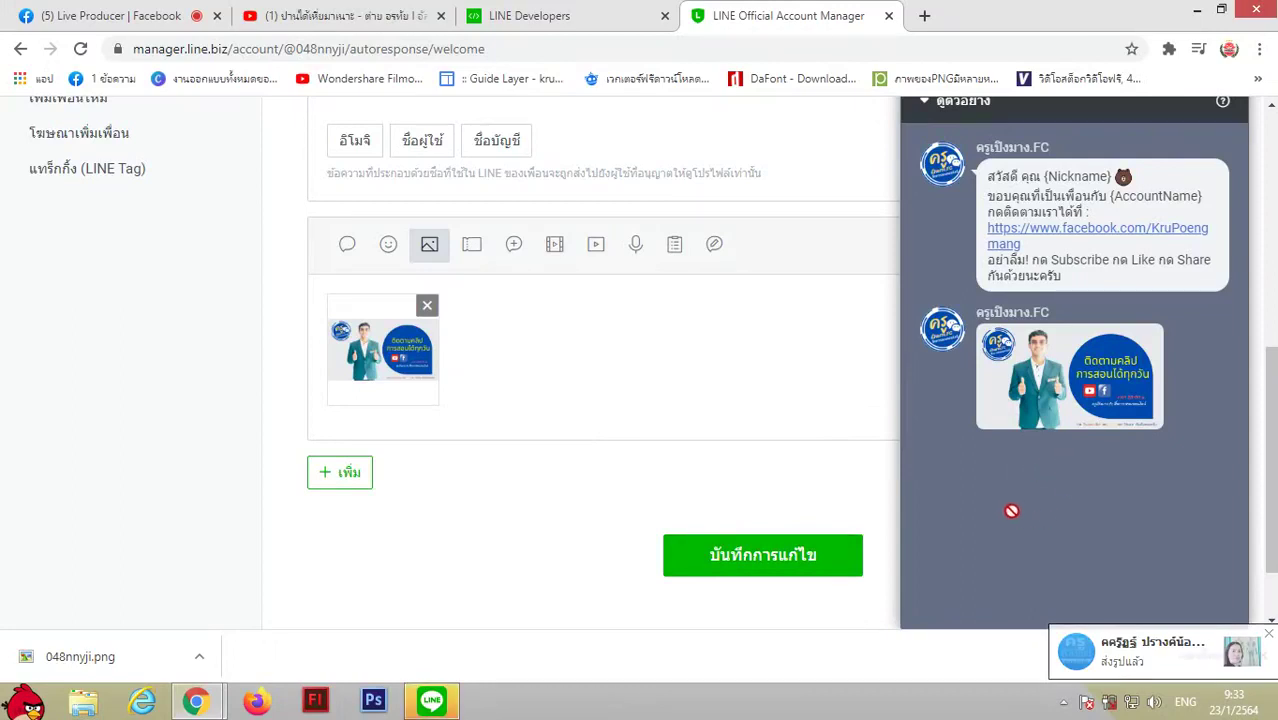
{"action": "scroll", "coordinate": [1011, 511], "scroll_direction": "up", "scroll_amount": 1}
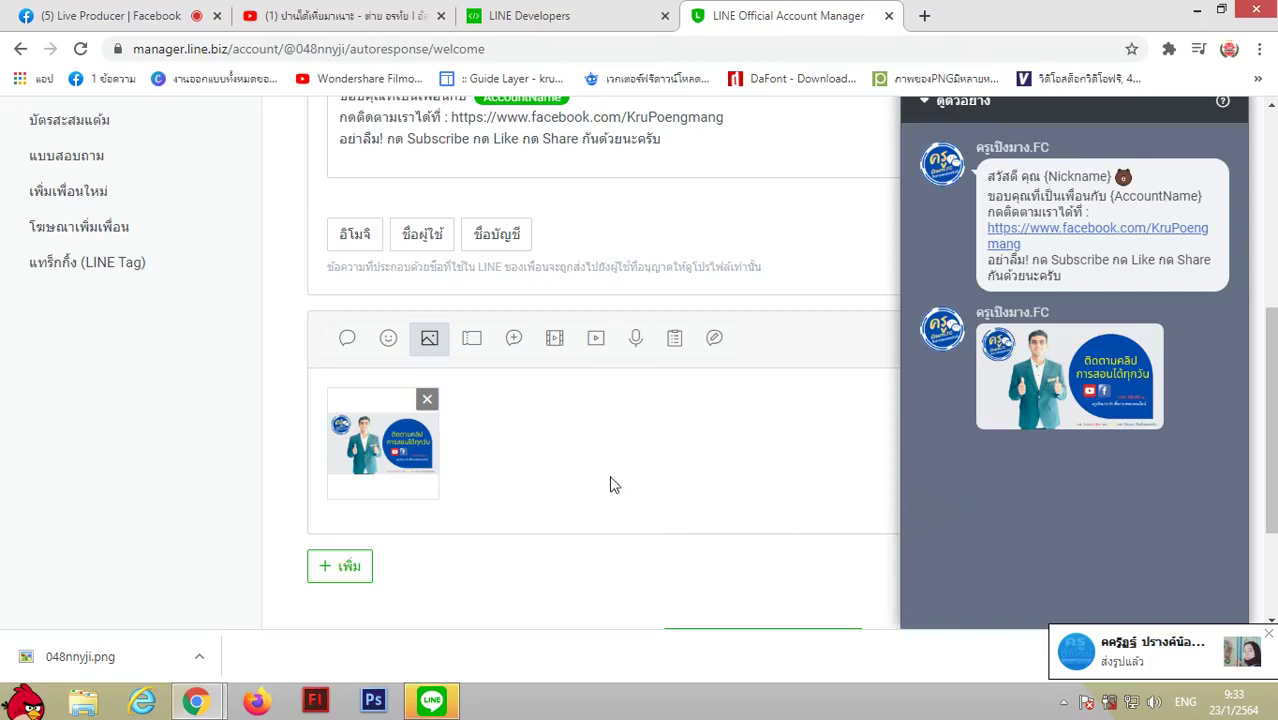
{"action": "scroll", "coordinate": [616, 482], "scroll_direction": "up", "scroll_amount": 1}
{"action": "scroll", "coordinate": [630, 496], "scroll_direction": "down", "scroll_amount": 2}
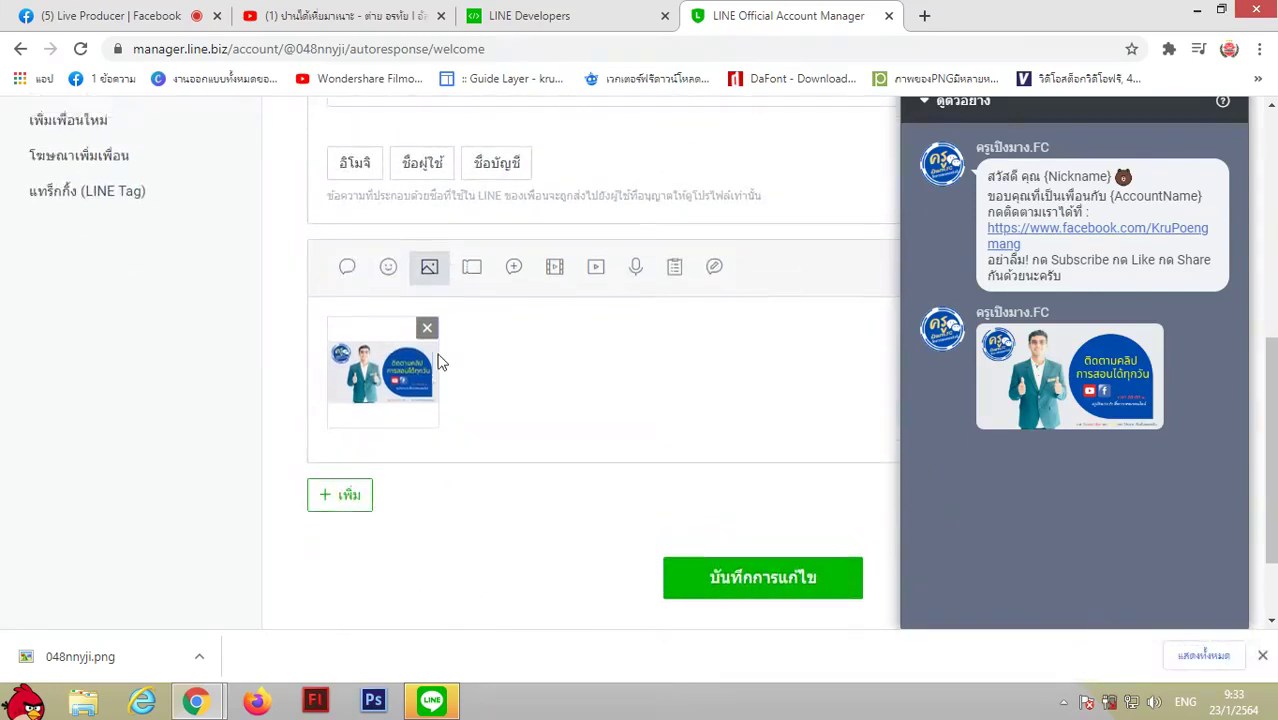
{"action": "scroll", "coordinate": [436, 357], "scroll_direction": "up", "scroll_amount": 3}
{"action": "scroll", "coordinate": [351, 342], "scroll_direction": "down", "scroll_amount": 3}
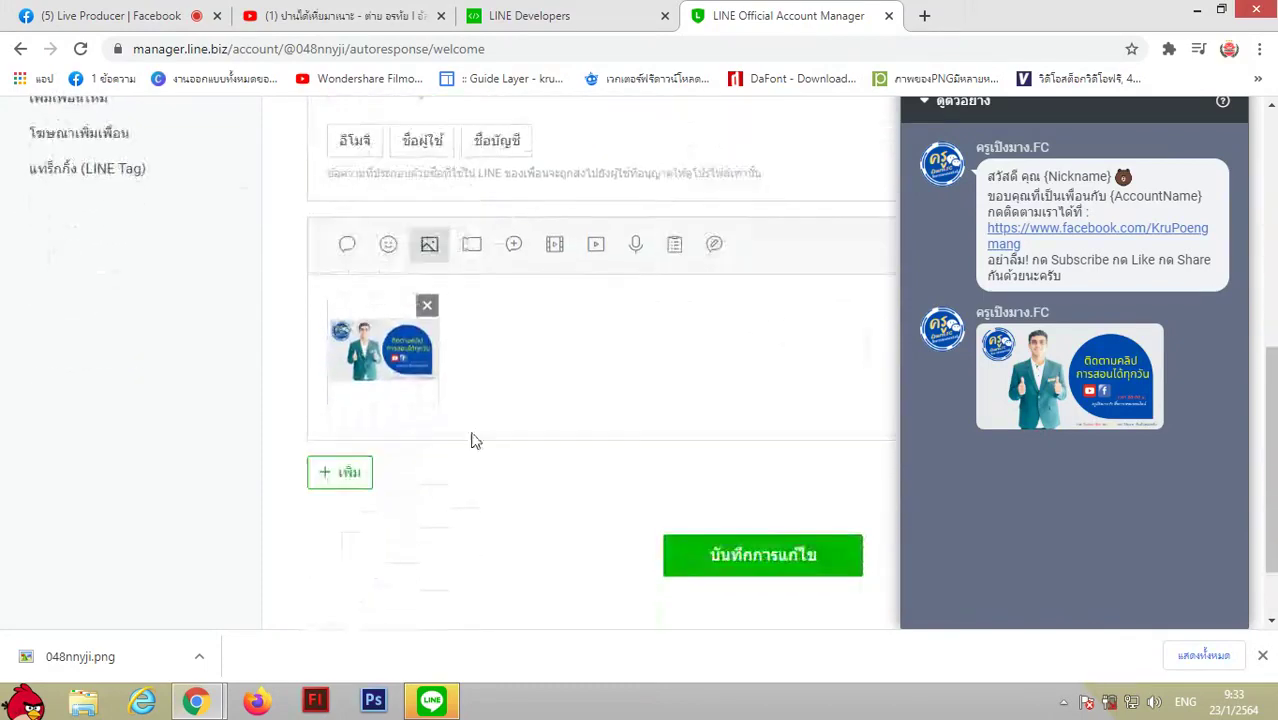
Save the edited greeting message for new friends and confirm that the changes take effect.
{"action": "left_click", "coordinate": [756, 551]}
{"action": "left_click", "coordinate": [727, 406]}
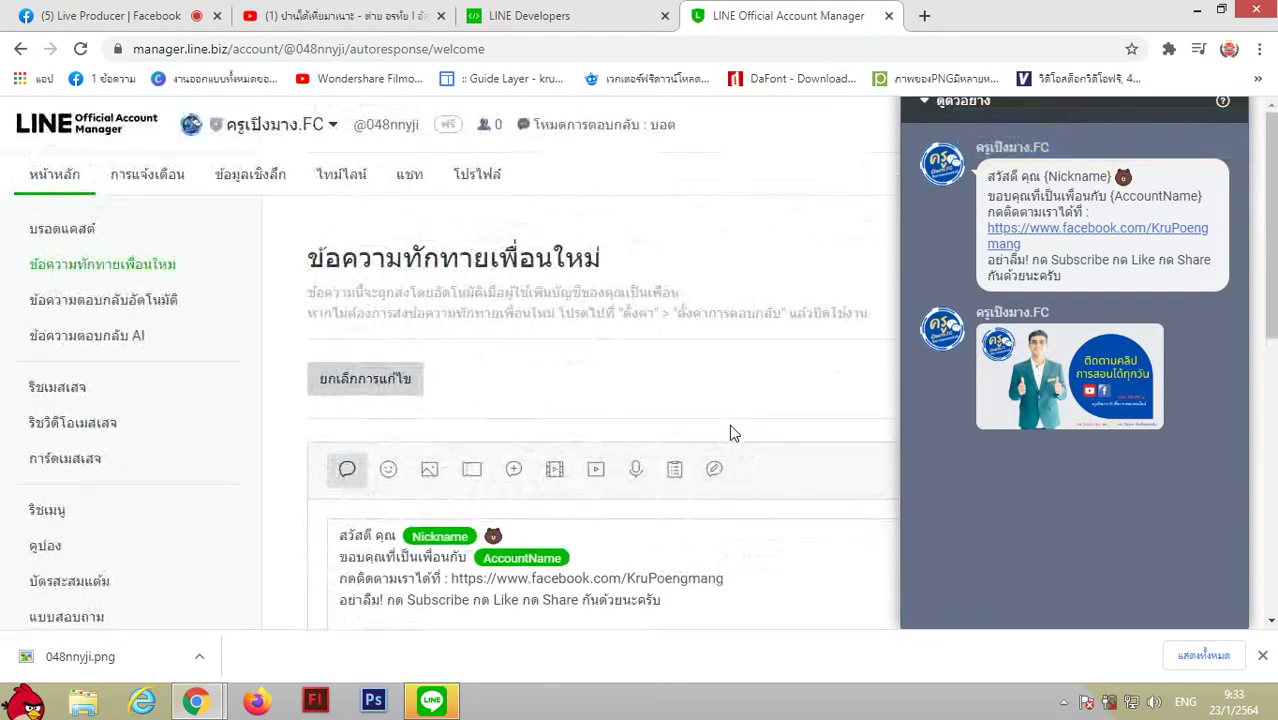
{"action": "scroll", "coordinate": [729, 432], "scroll_direction": "down", "scroll_amount": 5}
{"action": "left_click", "coordinate": [758, 548]}
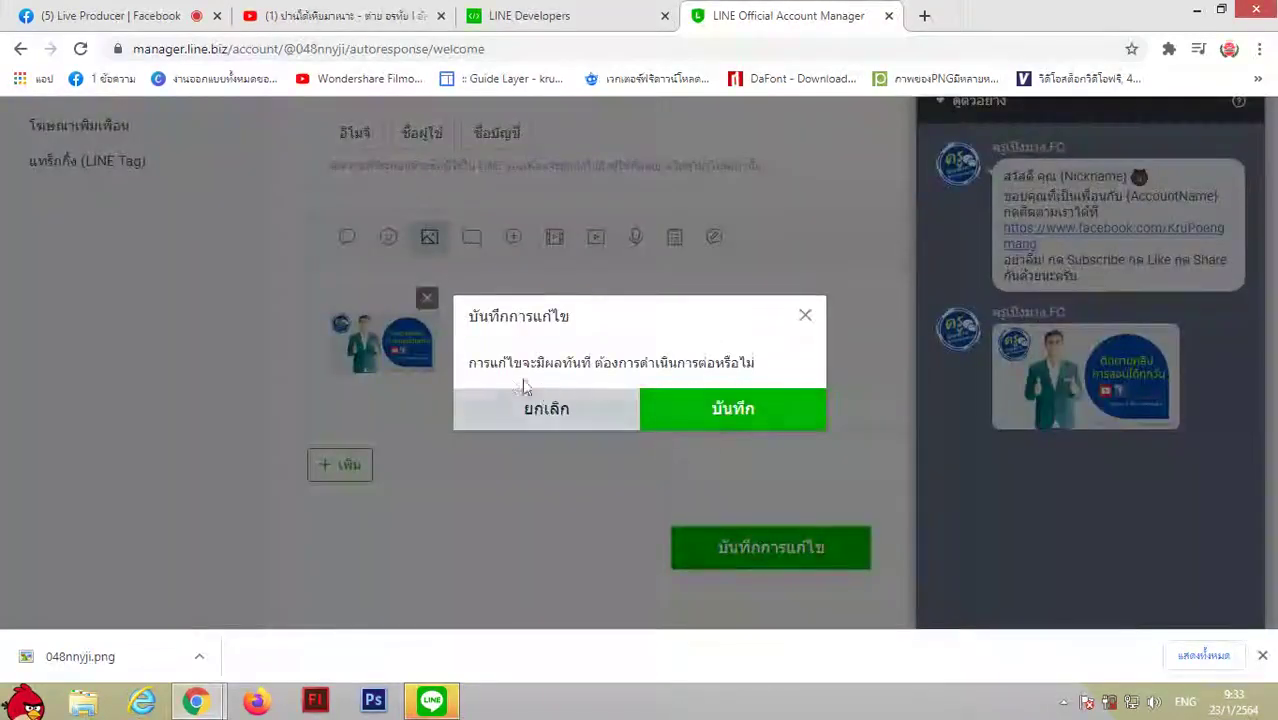
{"action": "left_click", "coordinate": [733, 418]}
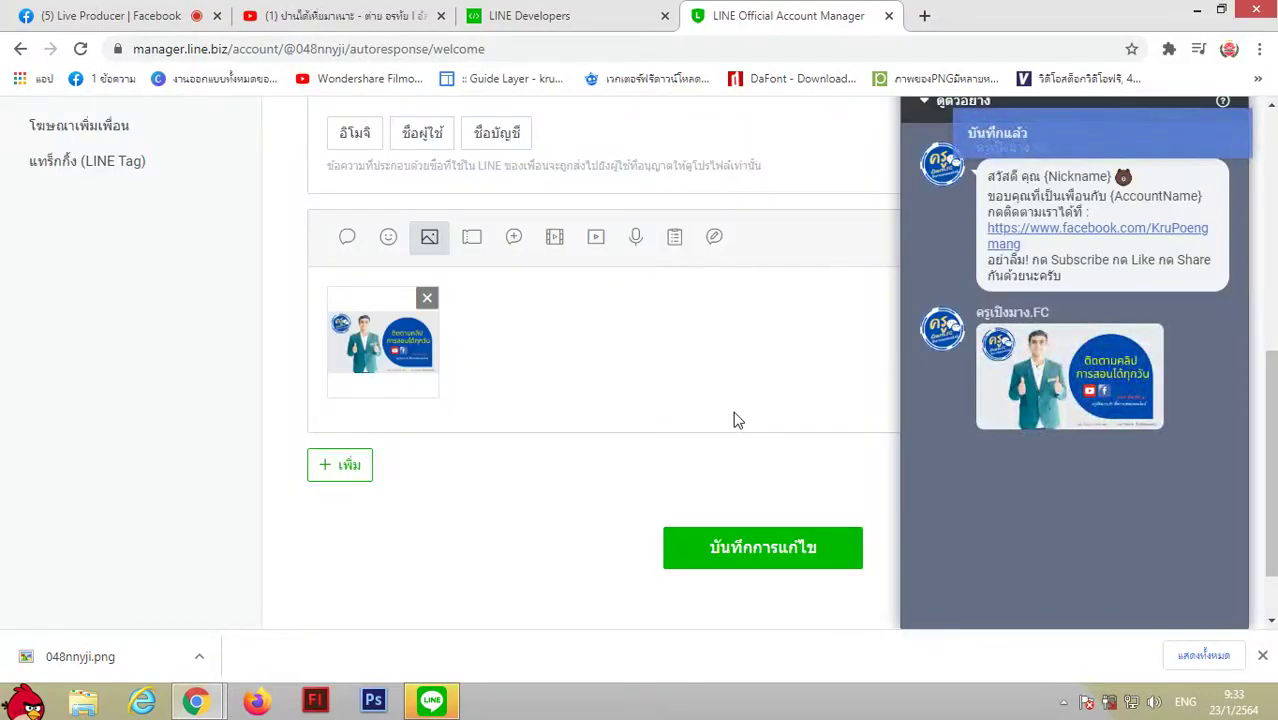
{"action": "scroll", "coordinate": [733, 418], "scroll_direction": "up", "scroll_amount": 5}
{"action": "left_click", "coordinate": [1151, 284]}
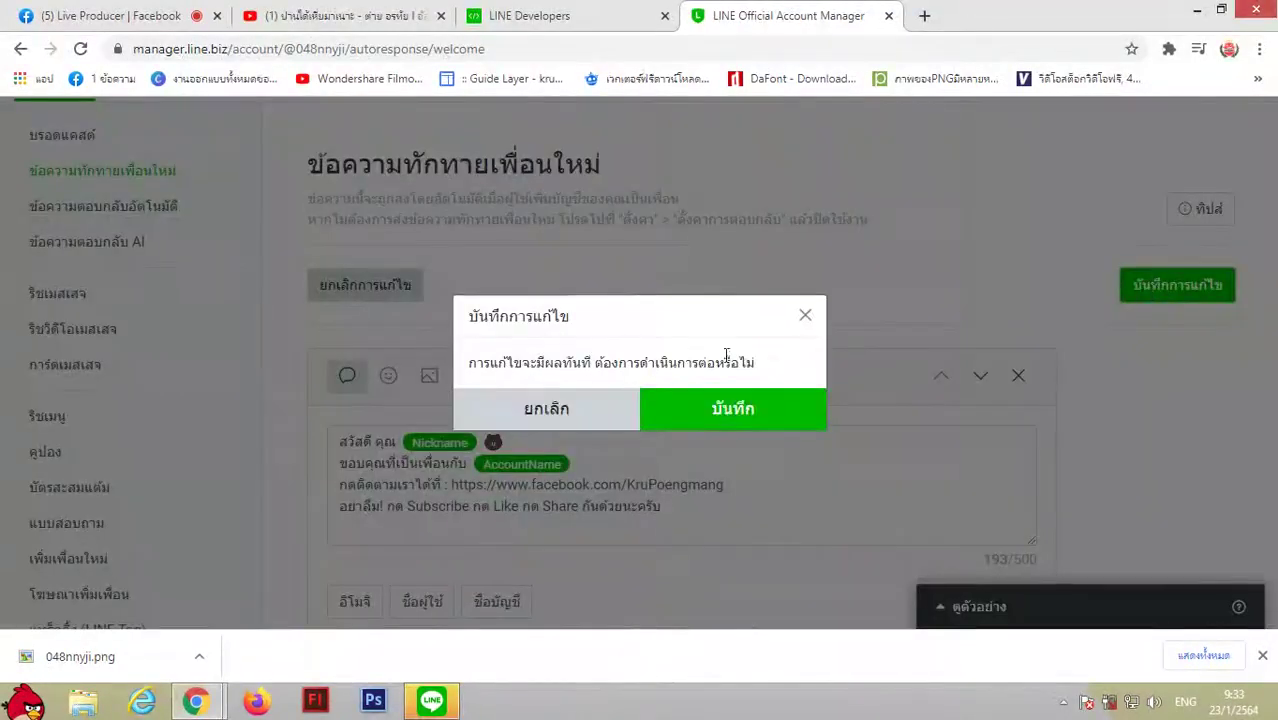
{"action": "left_click", "coordinate": [714, 392]}
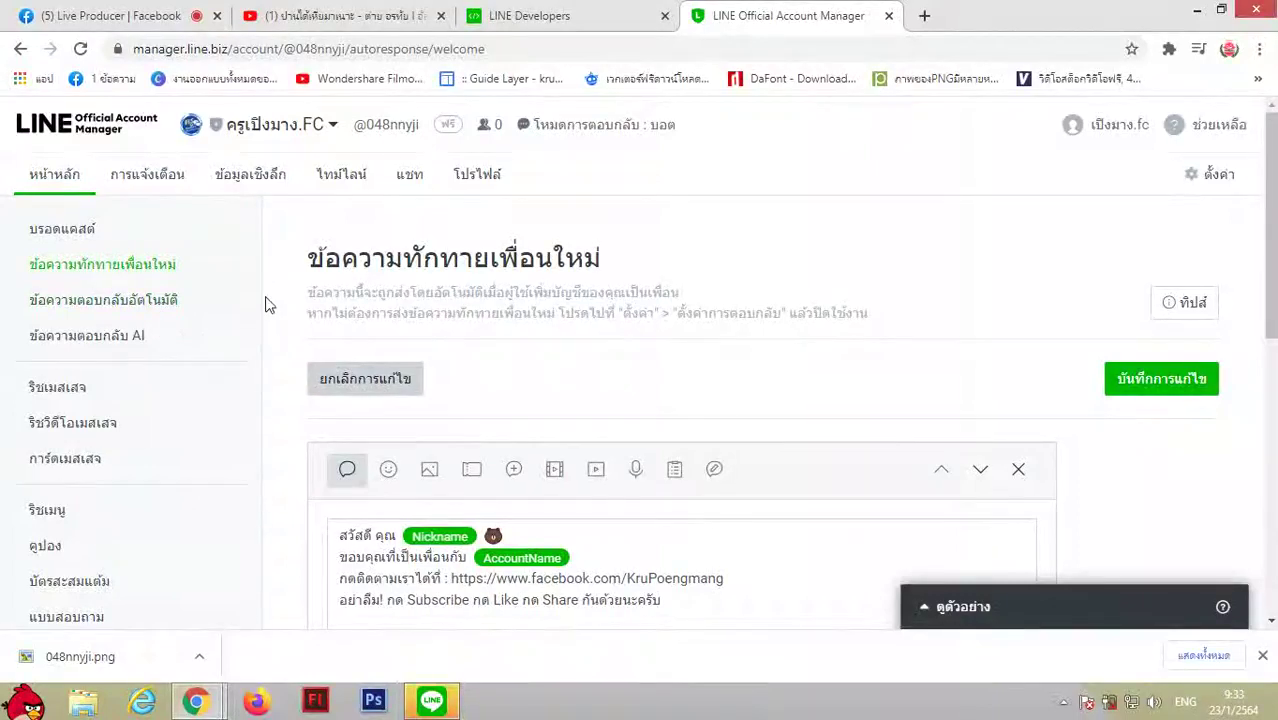
Open the Default auto-response message for editing at its message text, dismissing the browser's downloads bar on the way.
{"action": "left_click", "coordinate": [87, 311]}
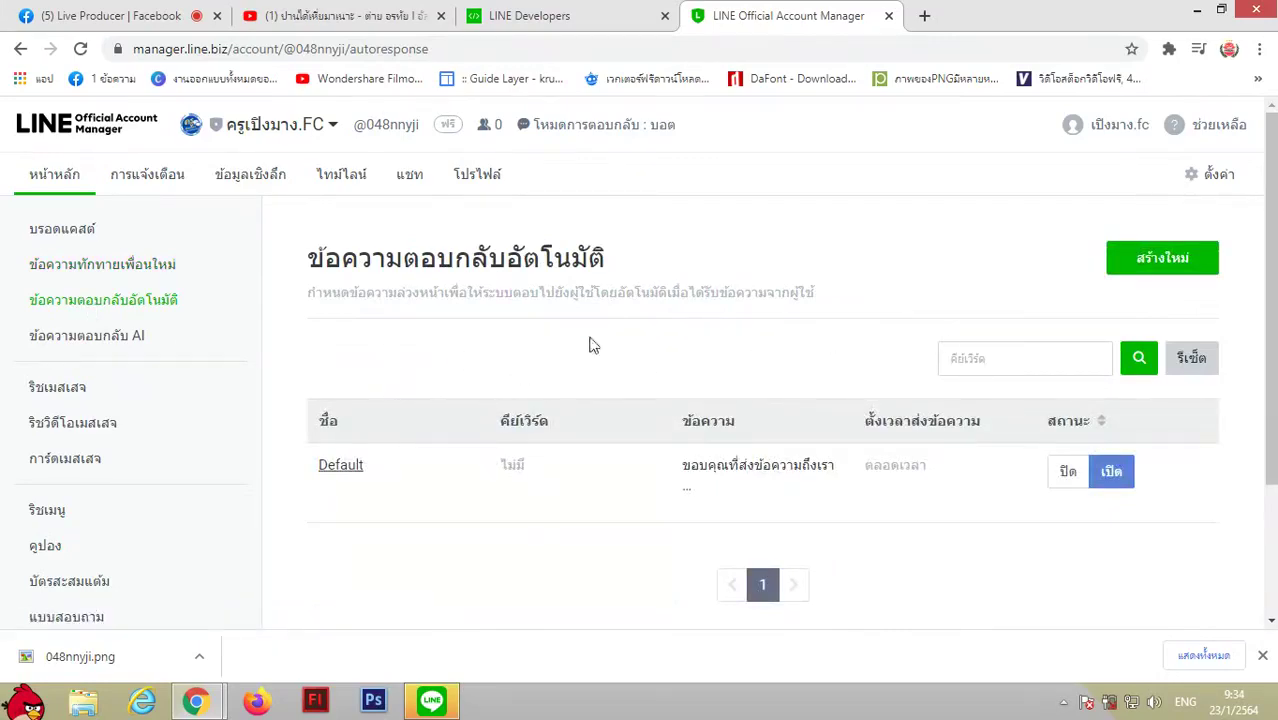
{"action": "scroll", "coordinate": [459, 531], "scroll_direction": "down", "scroll_amount": 3}
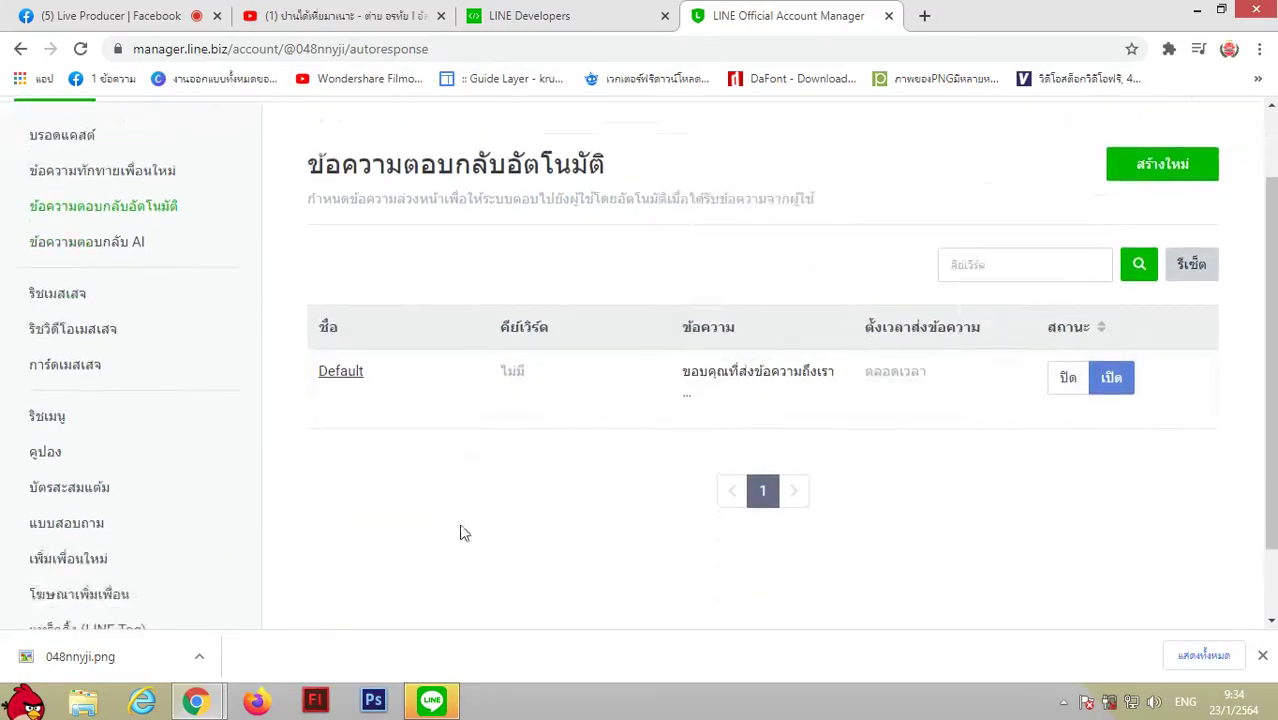
{"action": "left_click", "coordinate": [1262, 655]}
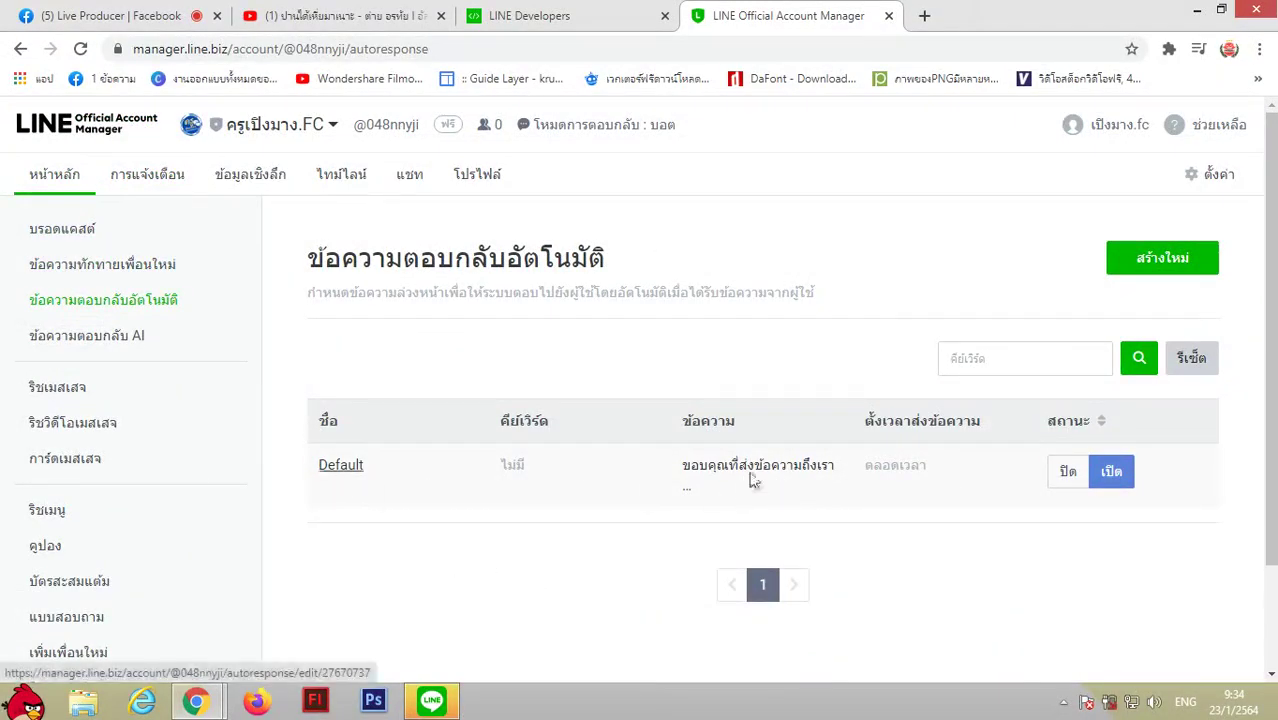
{"action": "left_click", "coordinate": [340, 466]}
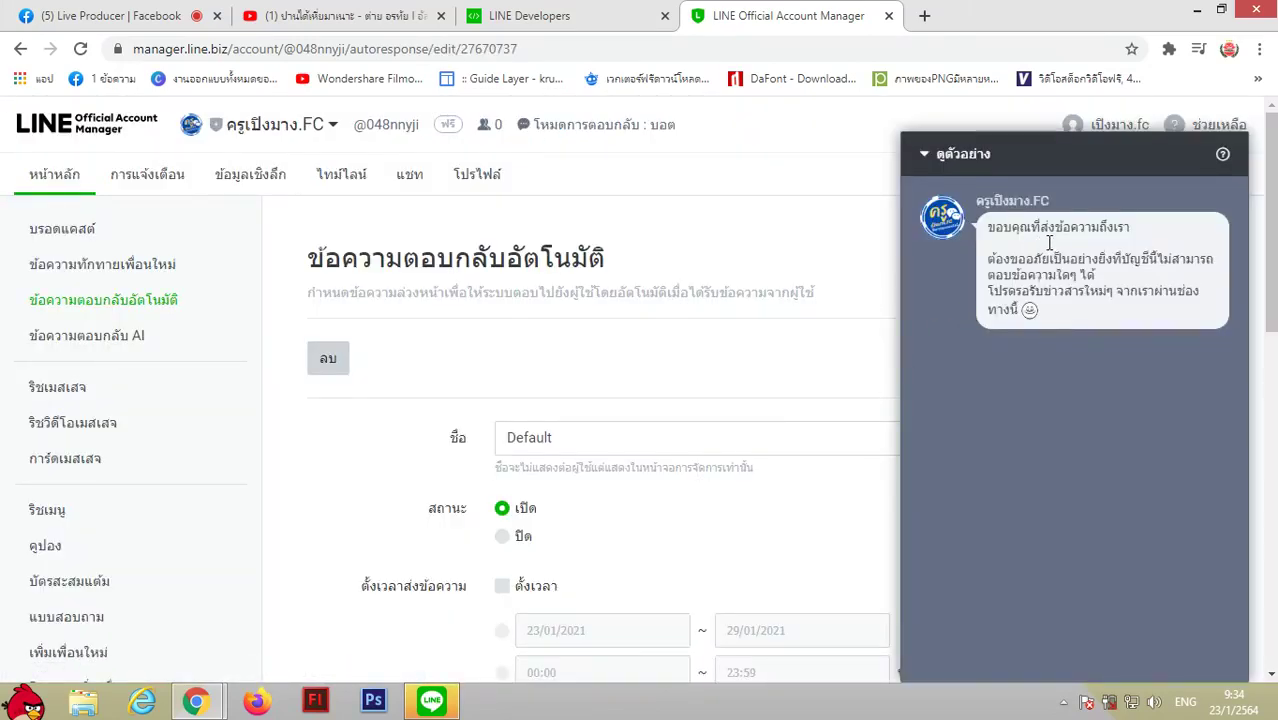
{"action": "scroll", "coordinate": [693, 468], "scroll_direction": "down", "scroll_amount": 3}
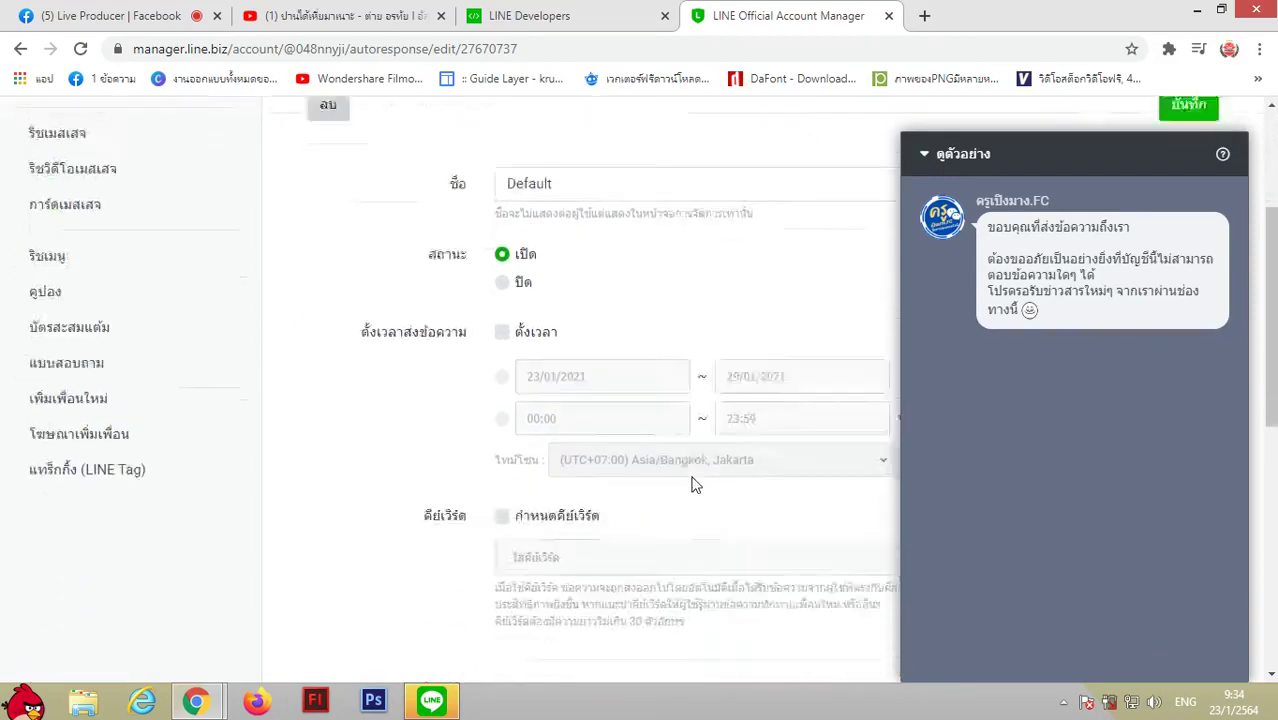
{"action": "scroll", "coordinate": [647, 488], "scroll_direction": "down", "scroll_amount": 3}
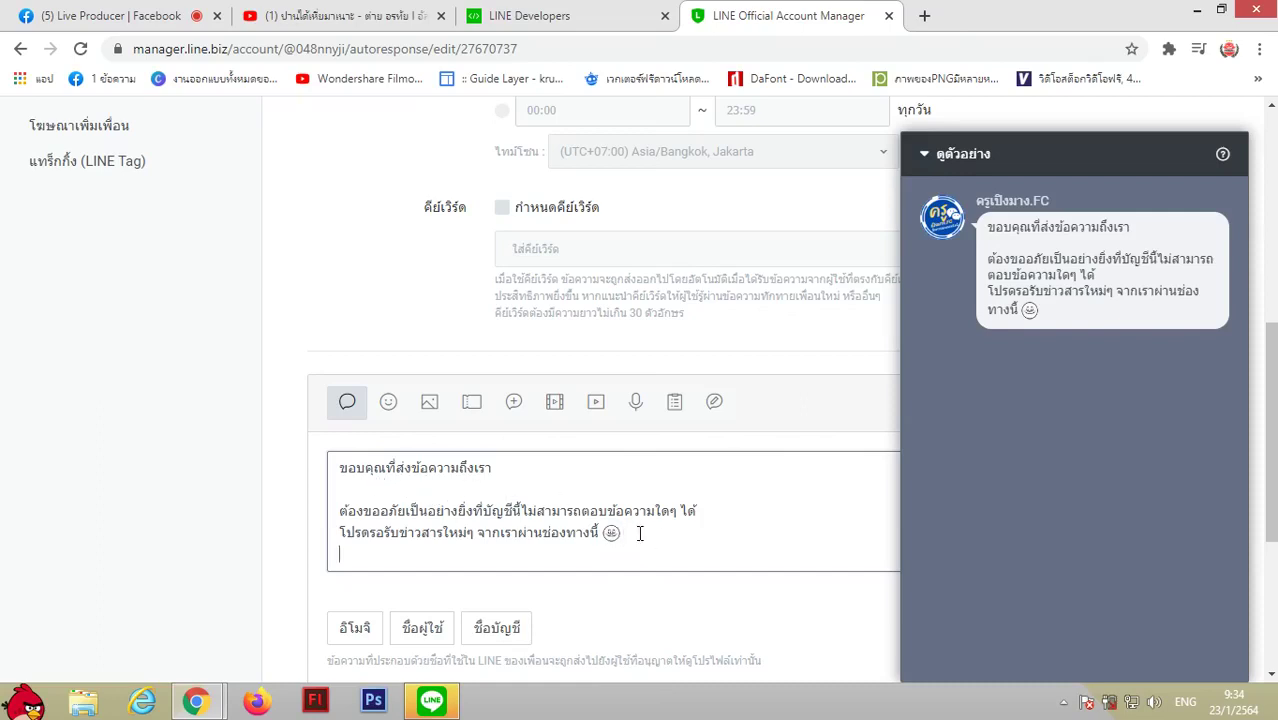
{"action": "scroll", "coordinate": [523, 454], "scroll_direction": "down", "scroll_amount": 1}
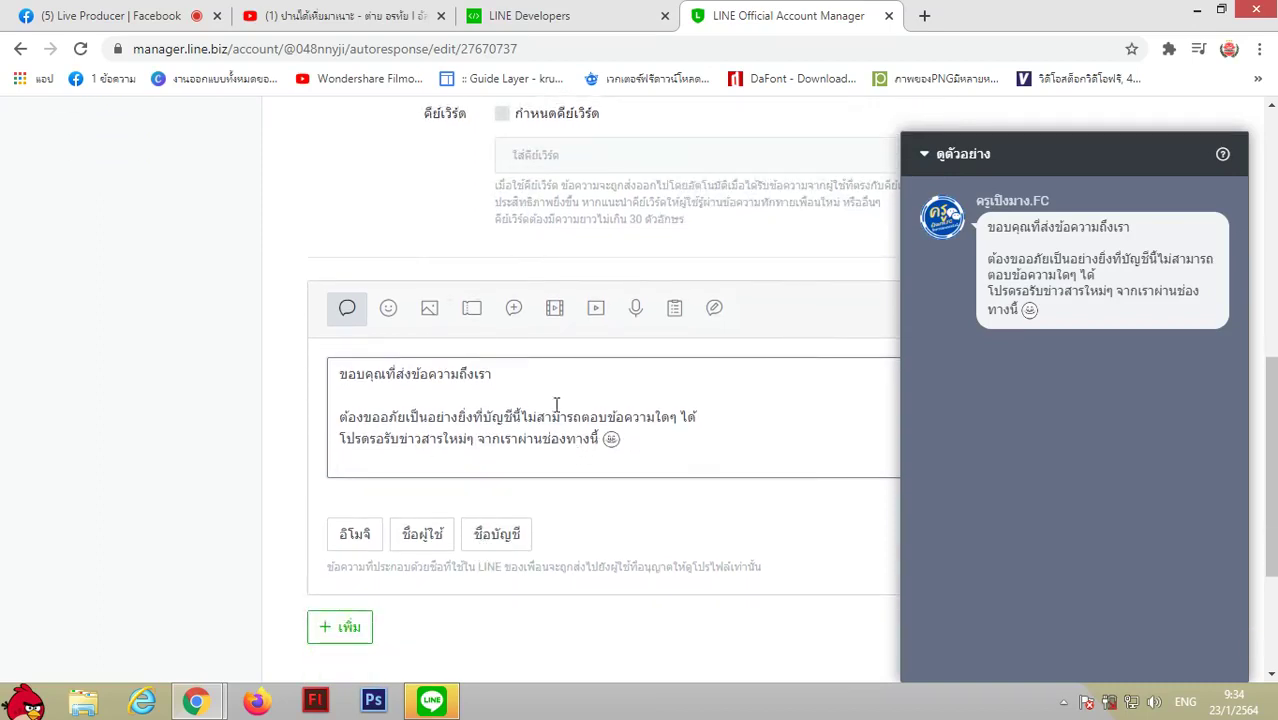
{"action": "type", "text": "อย่าลืม! กด Subscribe กด Like กด Share กันด้วยนะครับ"}
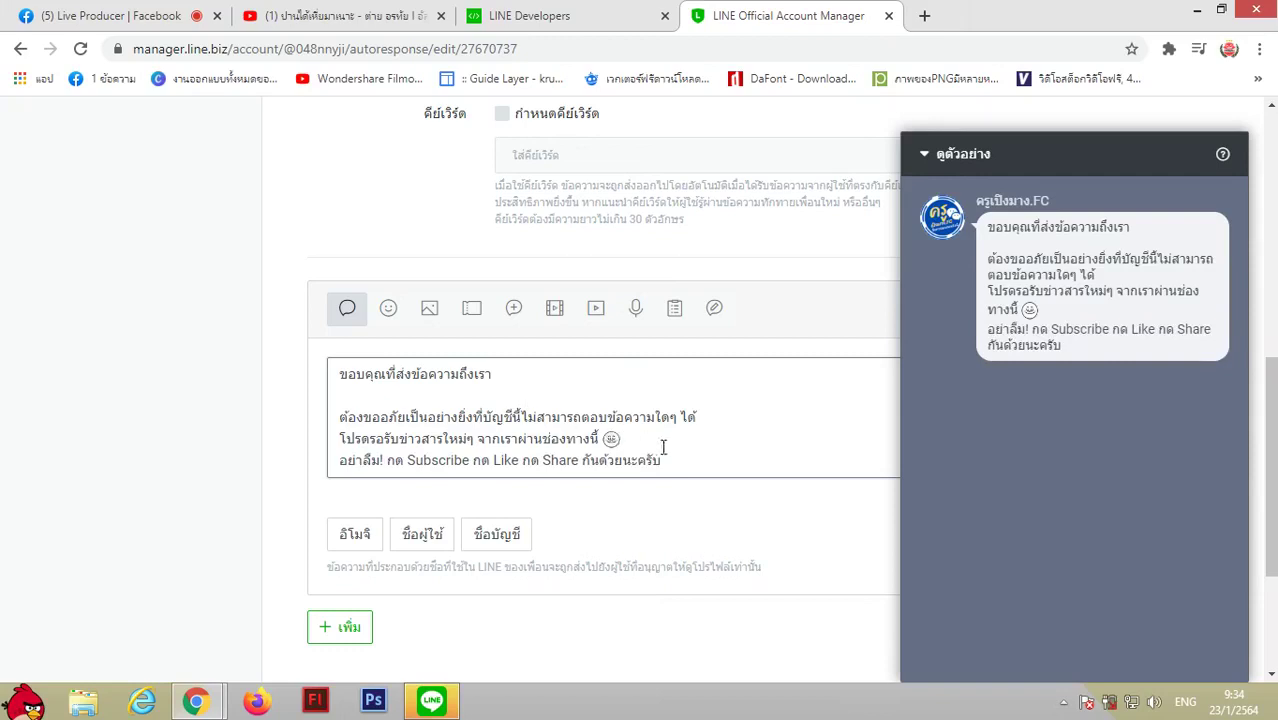
{"action": "left_click_drag", "start_coordinate": [663, 447], "coordinate": [345, 455]}
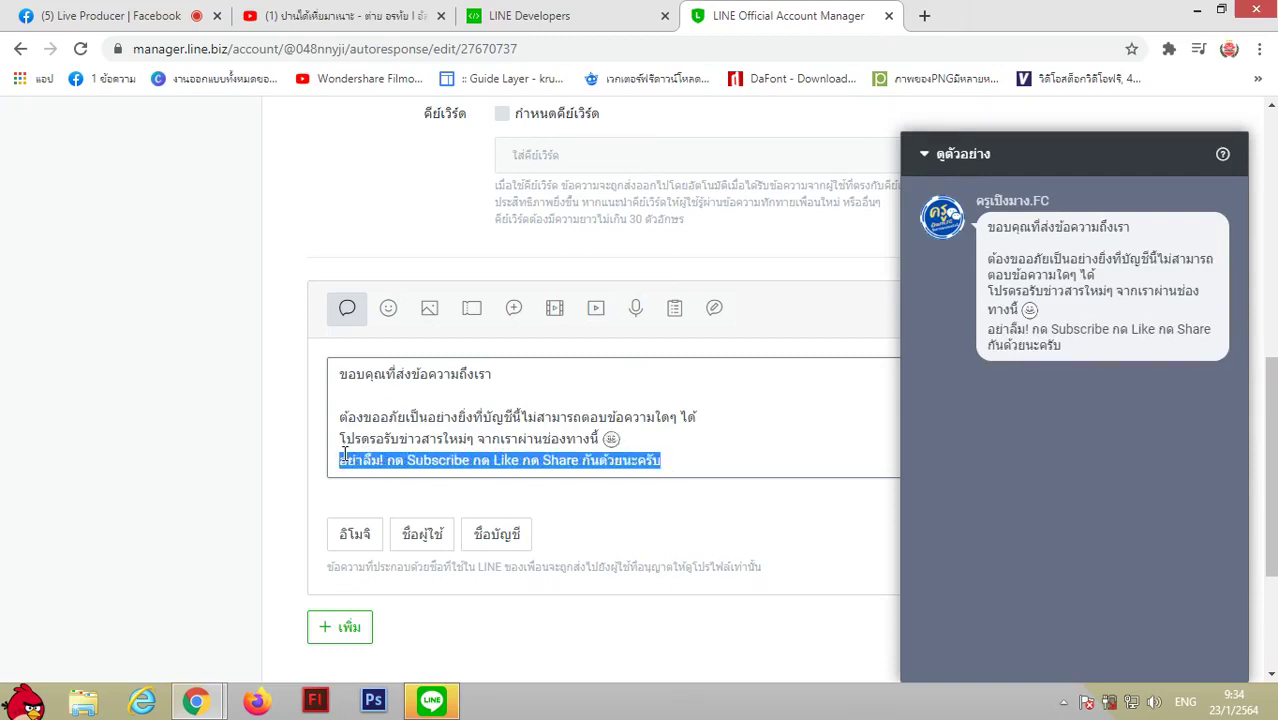
{"action": "key", "text": "BackSpace"}
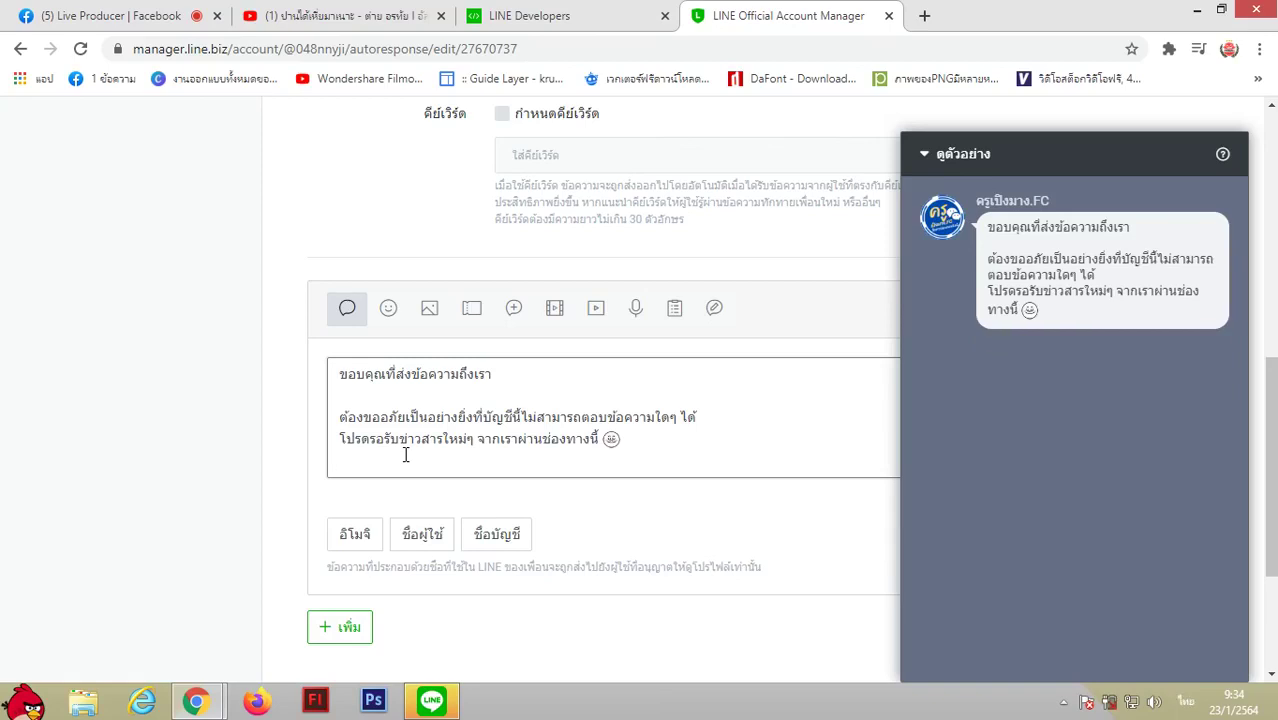
Add the text "Inbox ได้ที่ :" as a new last line of the Default auto-response message.
{"action": "type", "text": "ณี"}
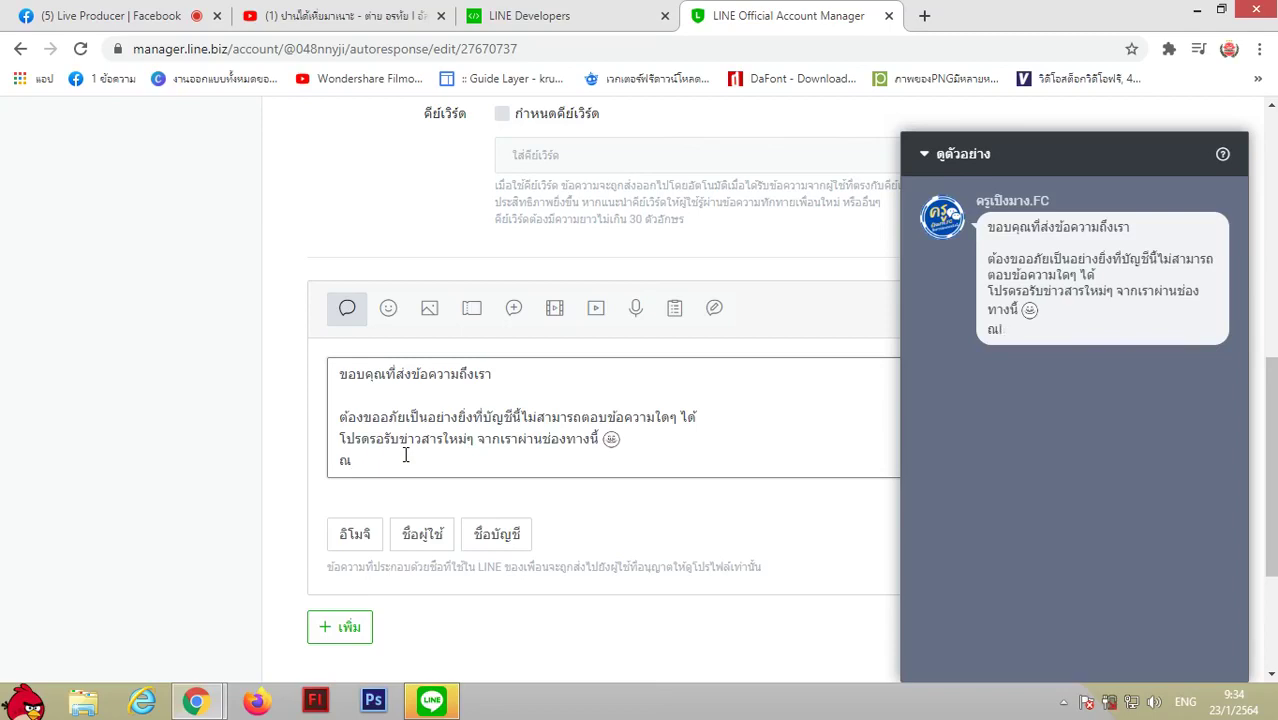
{"action": "key", "text": "BackSpace"}
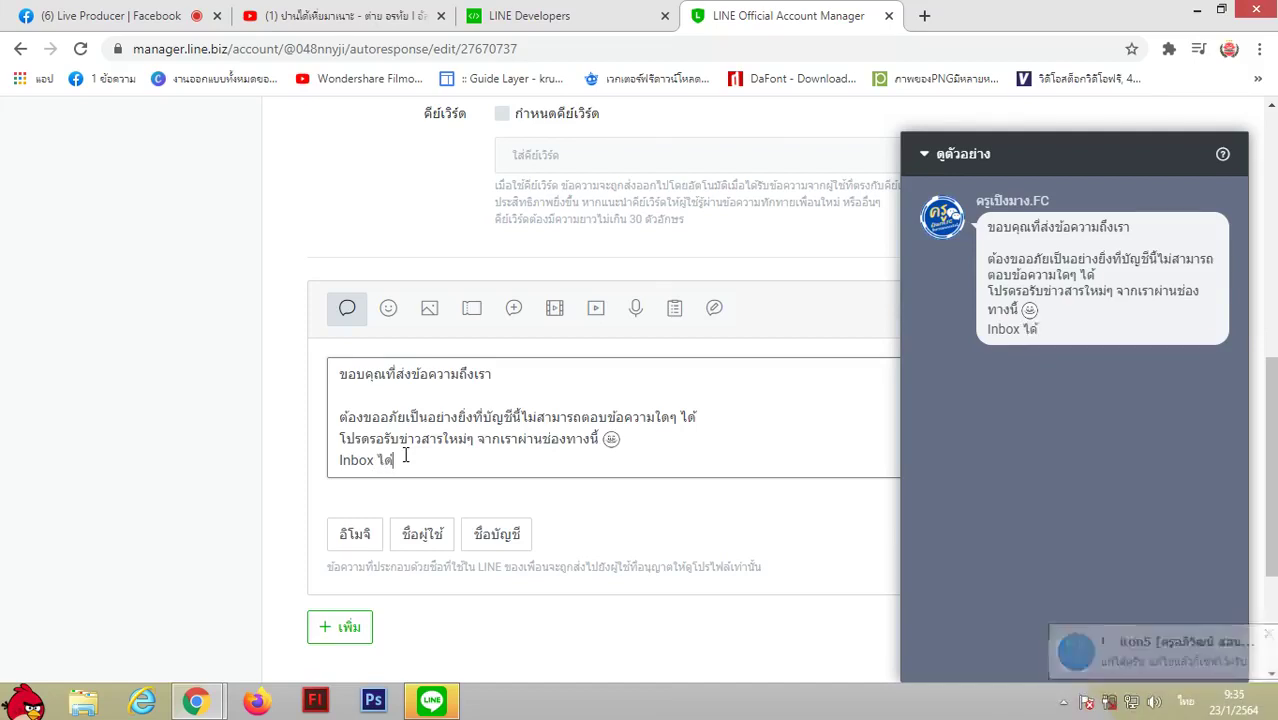
{"action": "type", "text": "้ที่ :"}
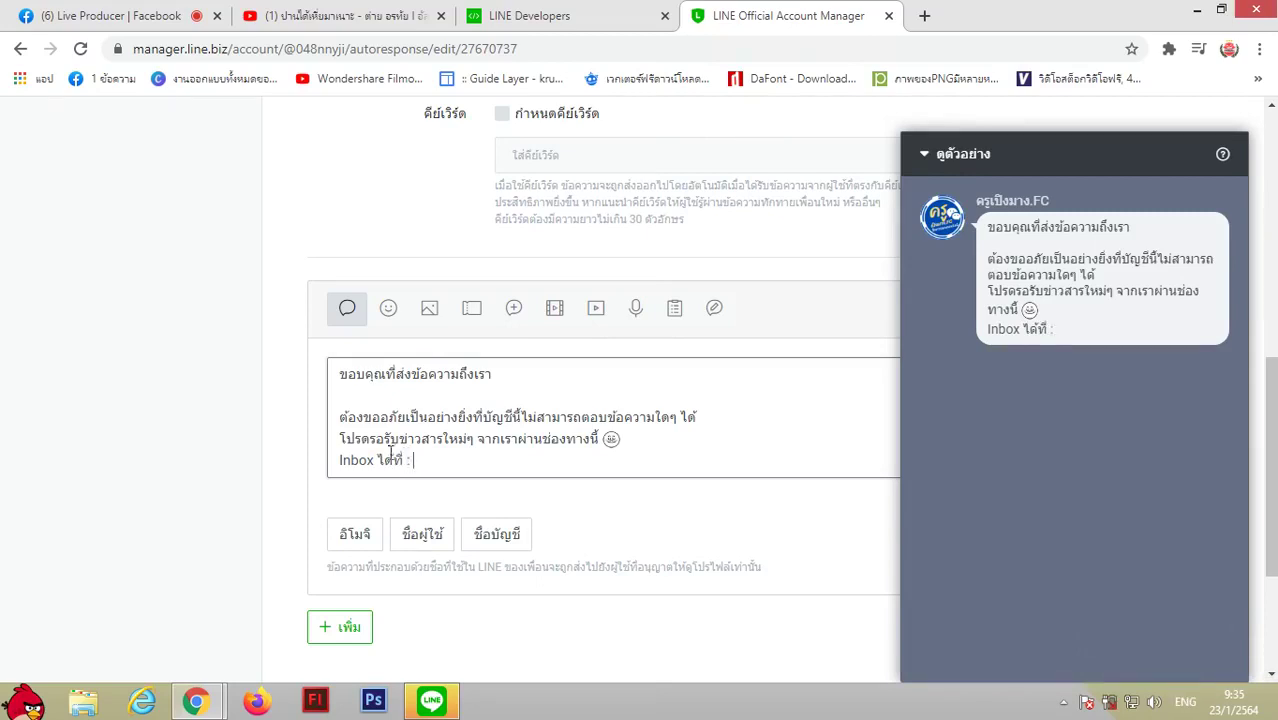
{"action": "left_click", "coordinate": [1196, 11]}
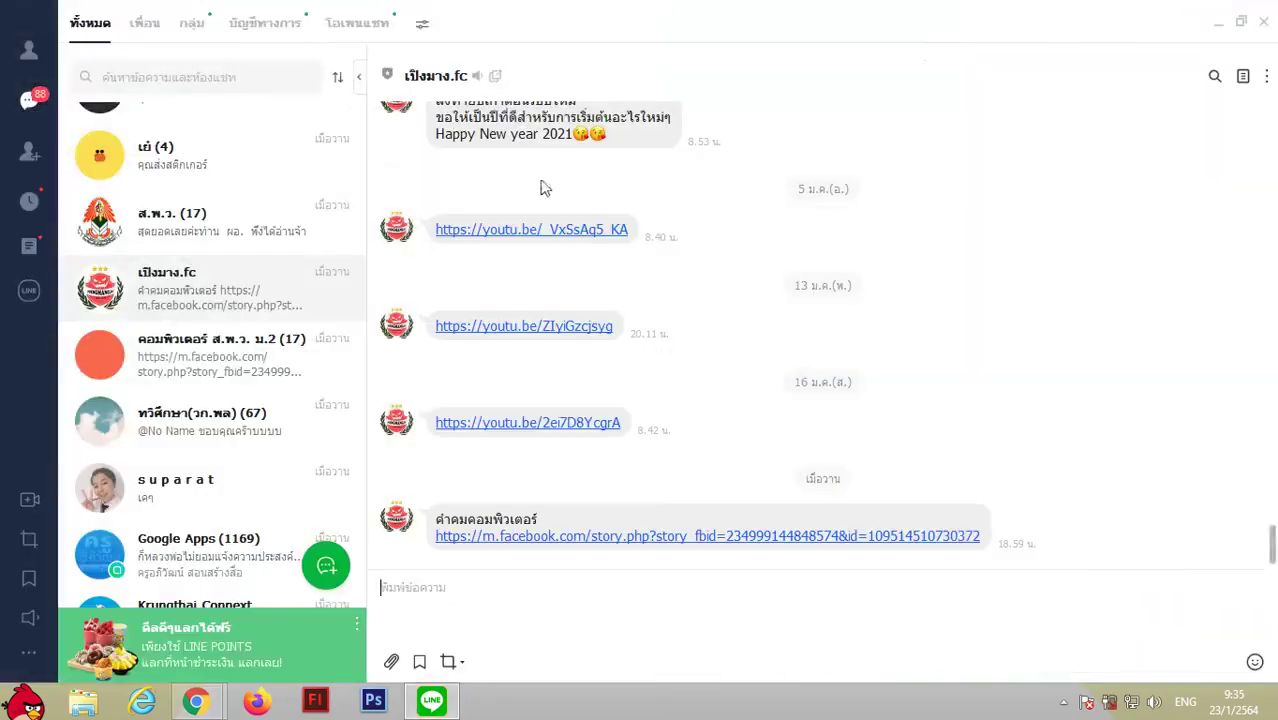
{"action": "left_click", "coordinate": [1218, 22]}
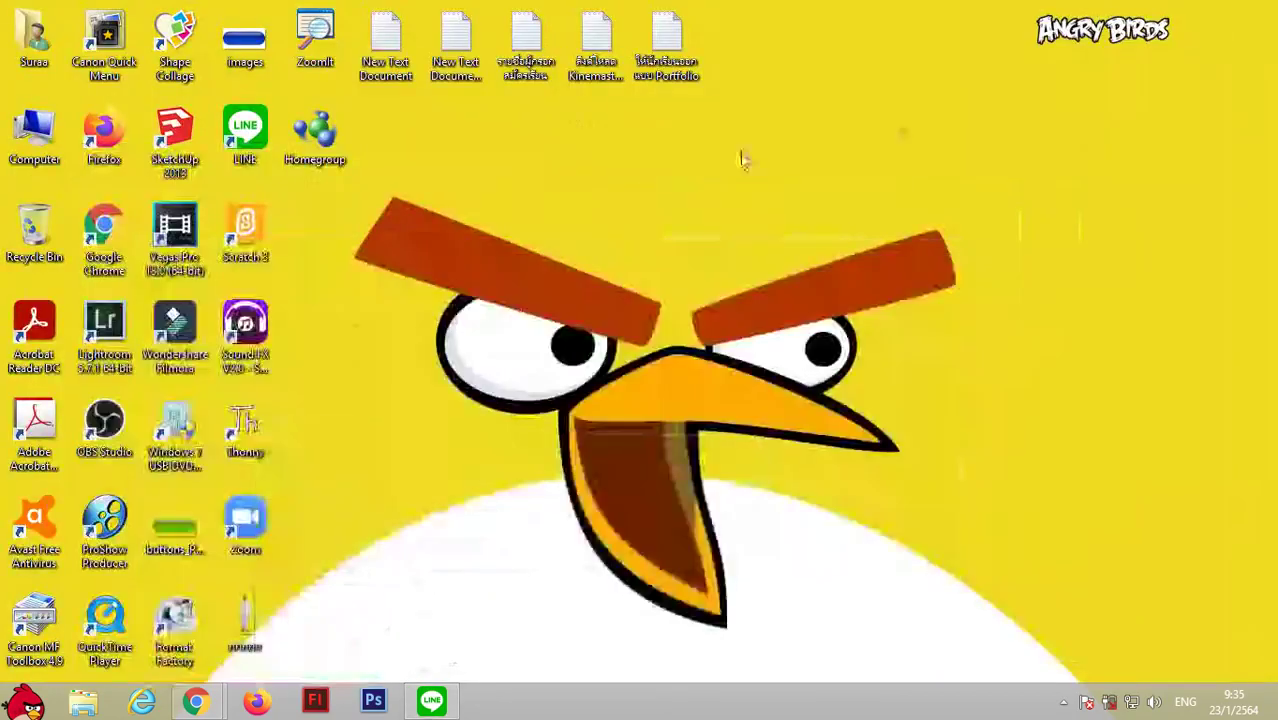
{"action": "double_click", "coordinate": [381, 55]}
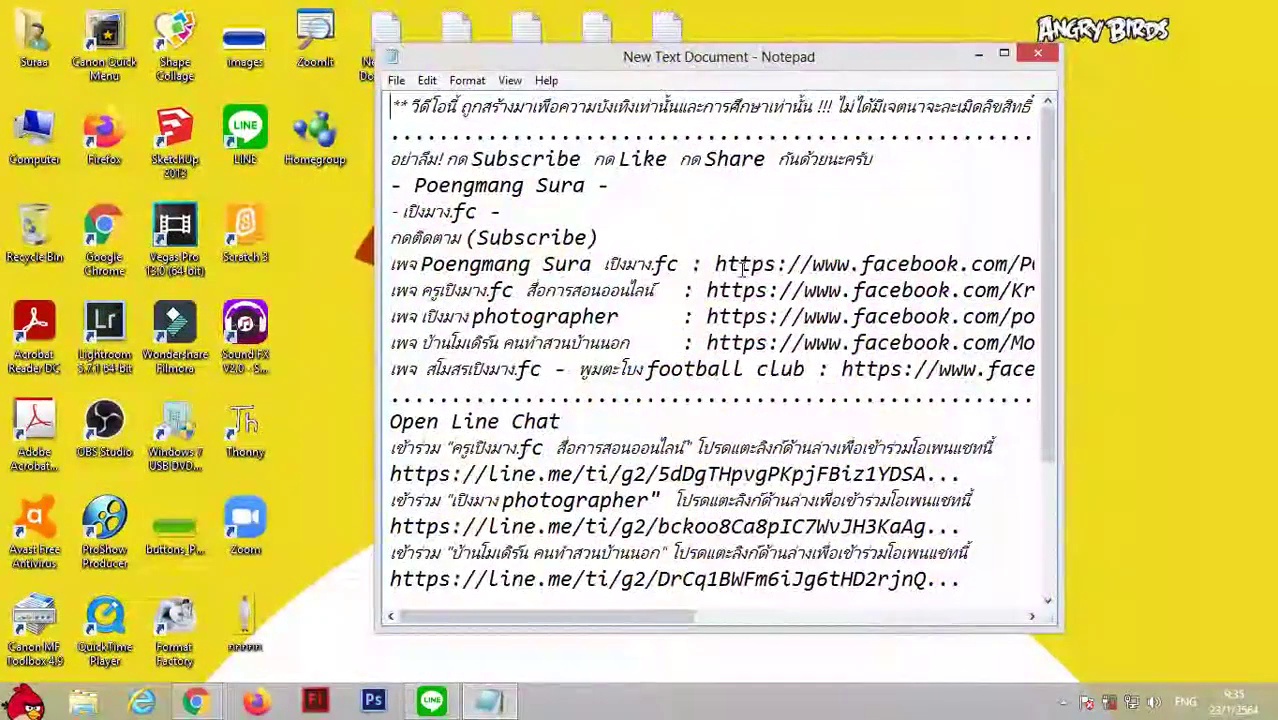
{"action": "left_click_drag", "start_coordinate": [708, 291], "coordinate": [1127, 296]}
{"action": "key", "text": "ctrl+c"}
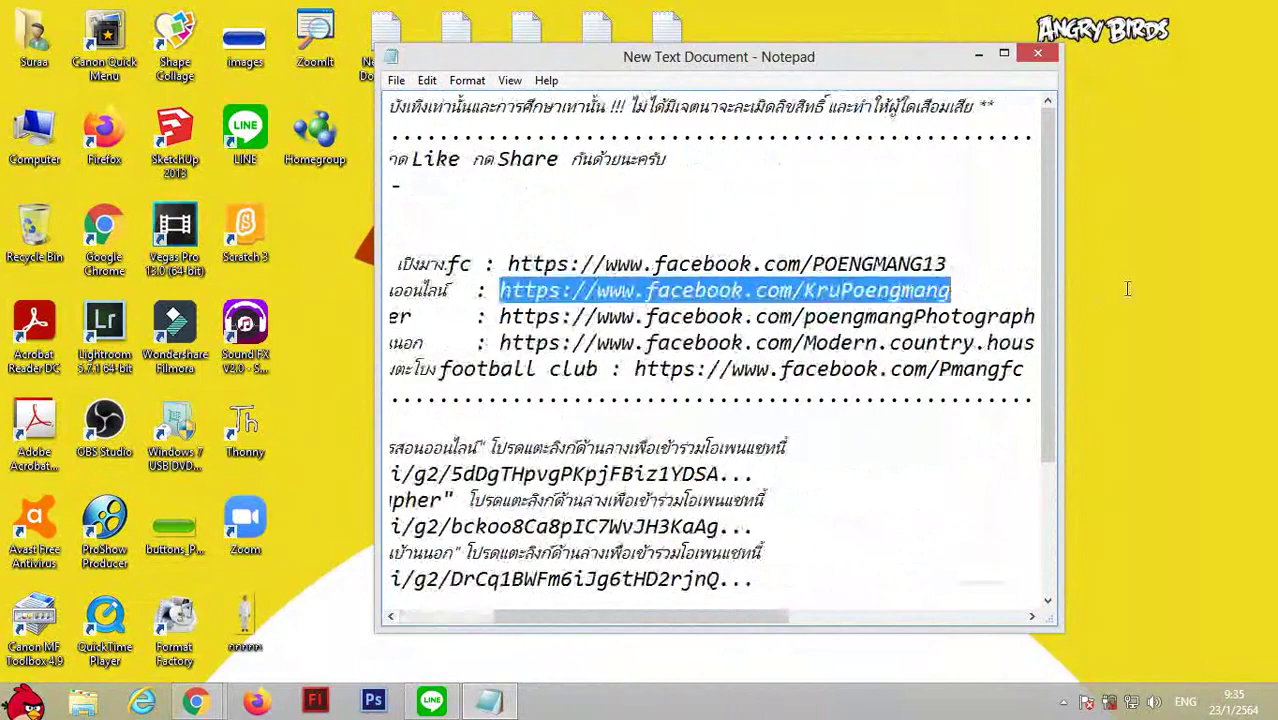
{"action": "left_click", "coordinate": [1038, 53]}
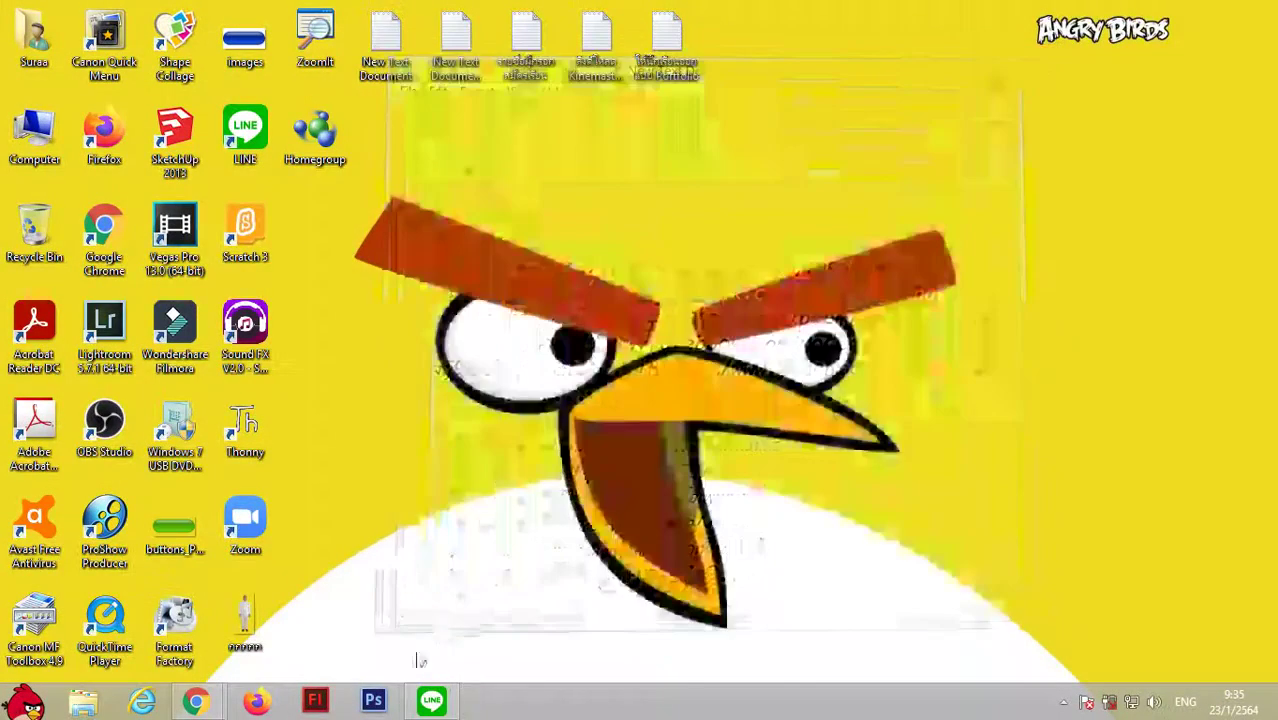
Return to LINE Official Account Manager in Chrome and paste the copied Facebook URL after "Inbox ได้ที่ :" in the auto-response.
{"action": "mouse_move", "coordinate": [219, 706]}
{"action": "left_click", "coordinate": [115, 600]}
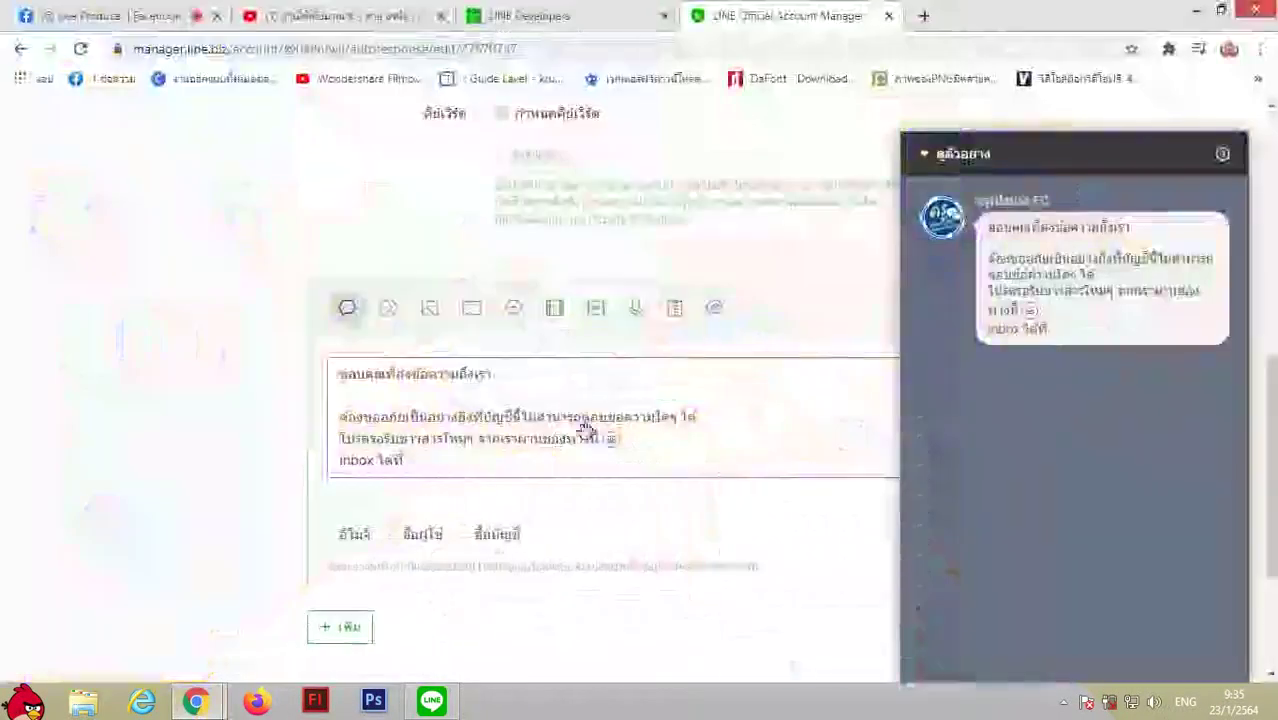
{"action": "key", "text": "ctrl+v"}
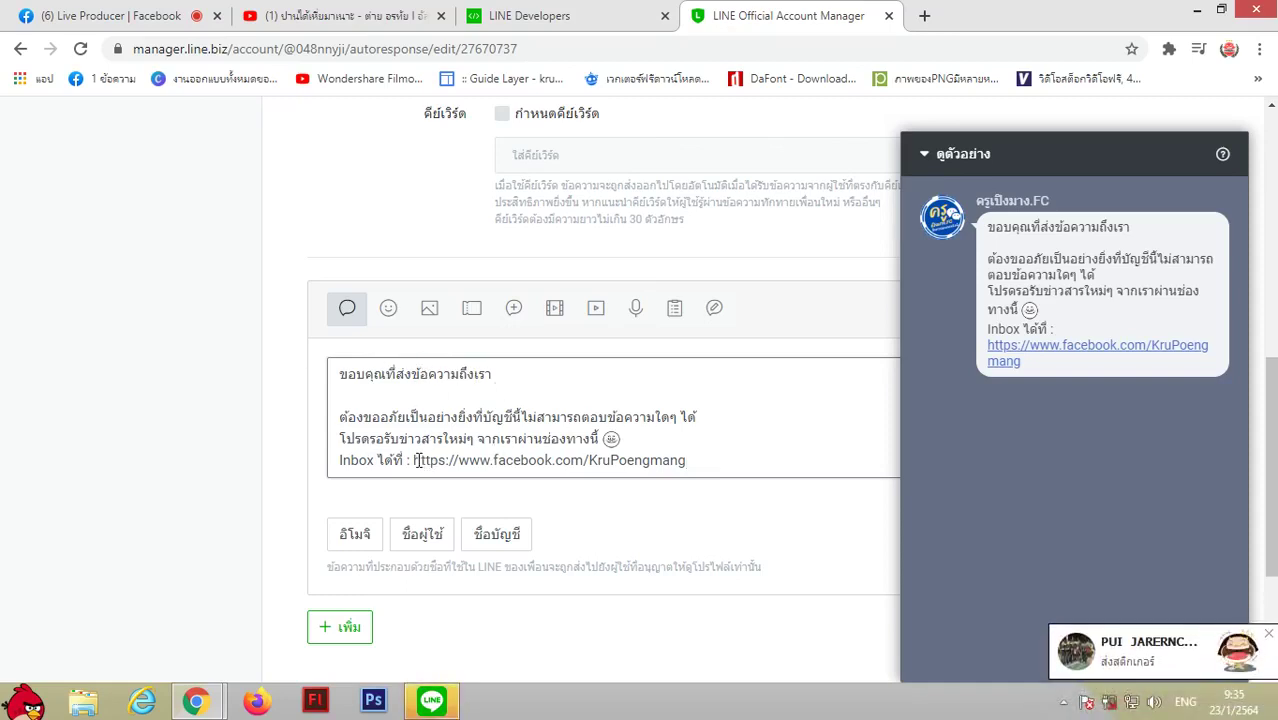
{"action": "left_click_drag", "start_coordinate": [412, 460], "coordinate": [688, 460]}
{"action": "left_click", "coordinate": [681, 460]}
Check the Default auto-response's status, schedule and keyword options, and save the edited message with confirmation.
{"action": "scroll", "coordinate": [740, 480], "scroll_direction": "down", "scroll_amount": 2}
{"action": "scroll", "coordinate": [742, 480], "scroll_direction": "up", "scroll_amount": 5}
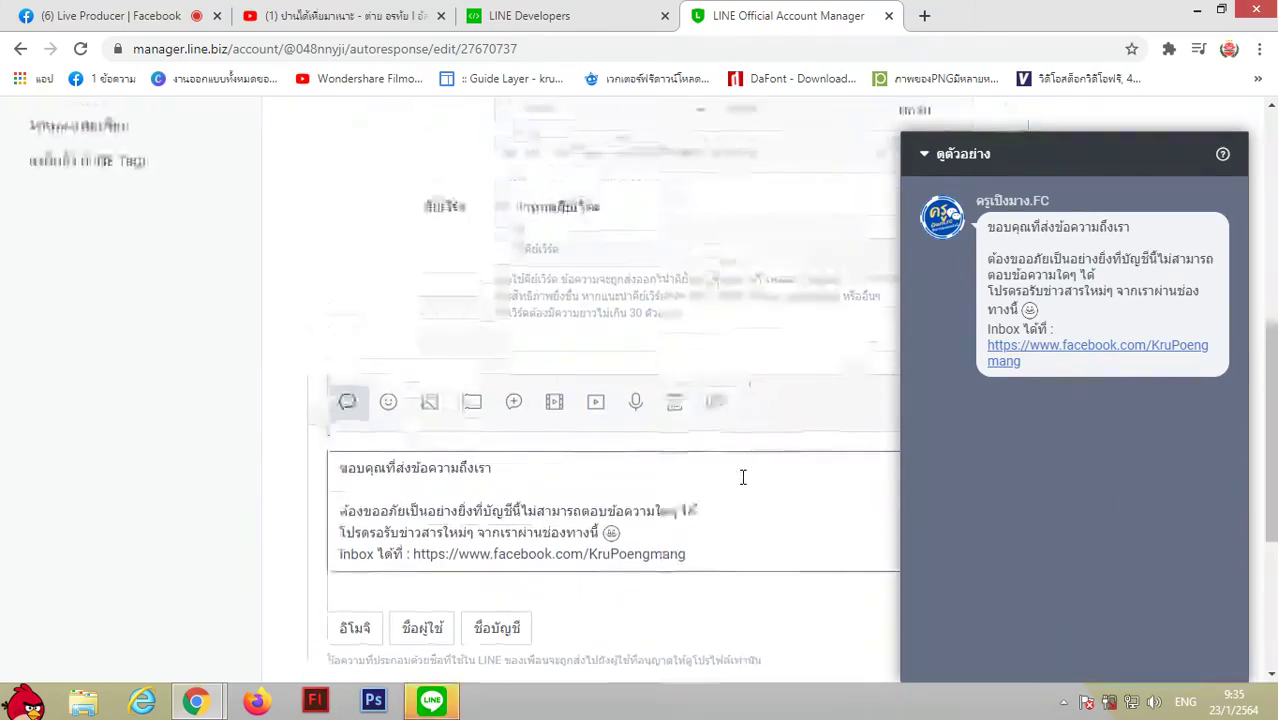
{"action": "scroll", "coordinate": [480, 470], "scroll_direction": "up", "scroll_amount": 2}
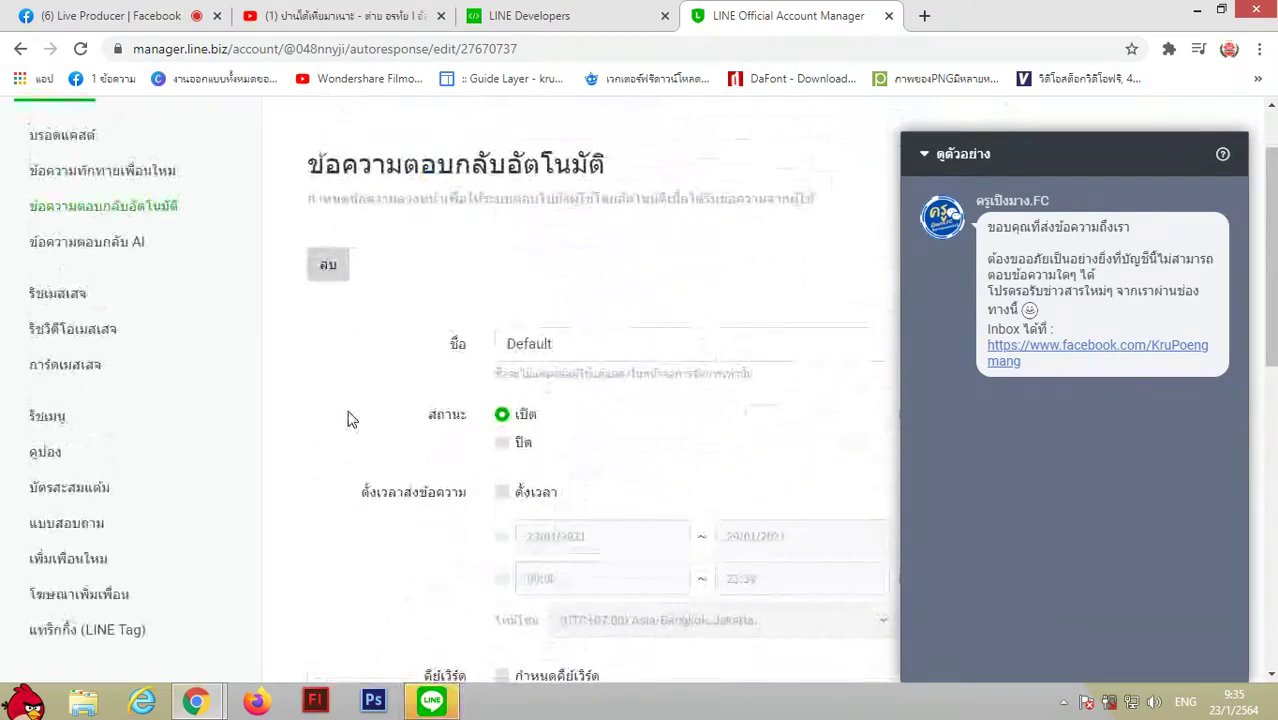
{"action": "scroll", "coordinate": [349, 418], "scroll_direction": "down", "scroll_amount": 5}
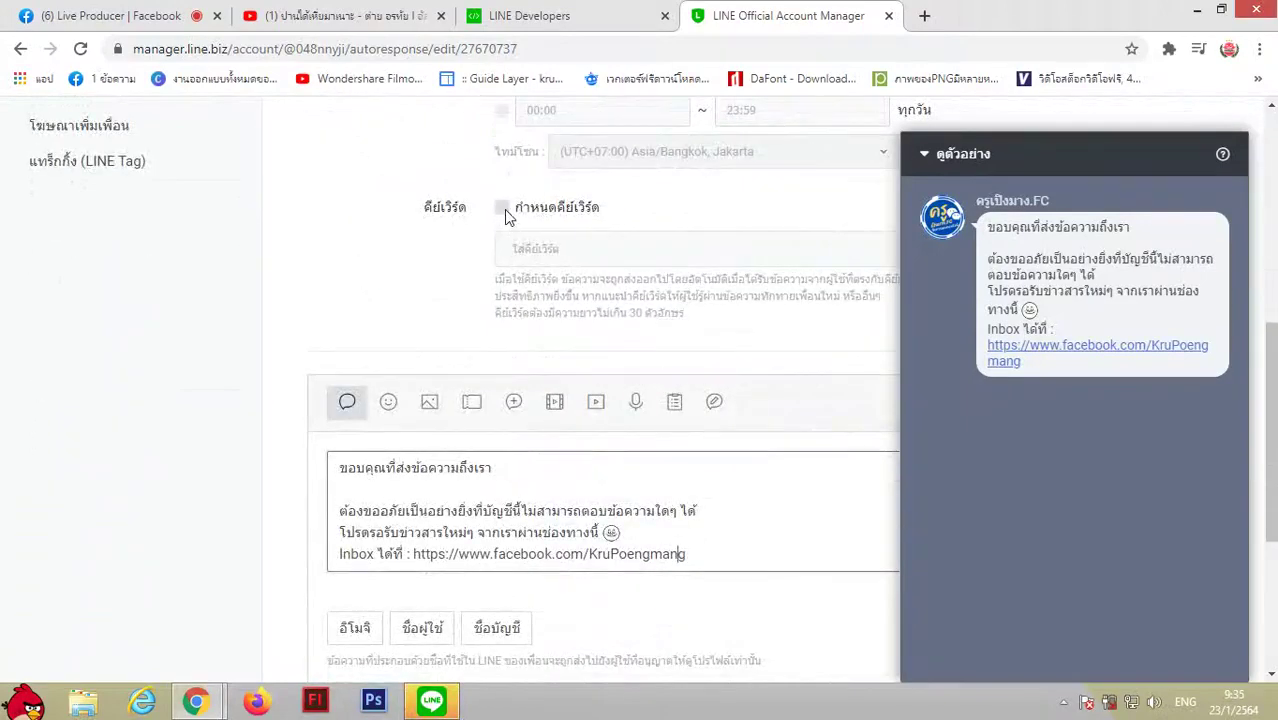
{"action": "scroll", "coordinate": [693, 471], "scroll_direction": "down", "scroll_amount": 3}
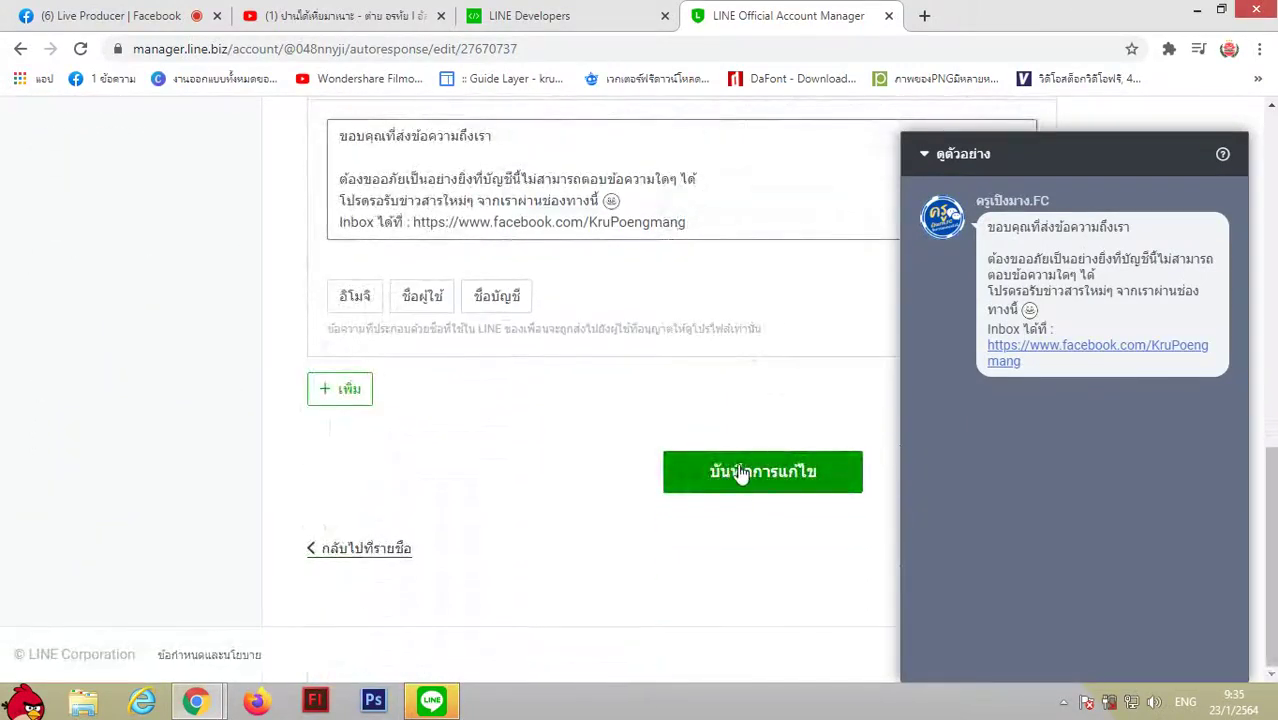
{"action": "left_click", "coordinate": [737, 465]}
{"action": "left_click", "coordinate": [737, 434]}
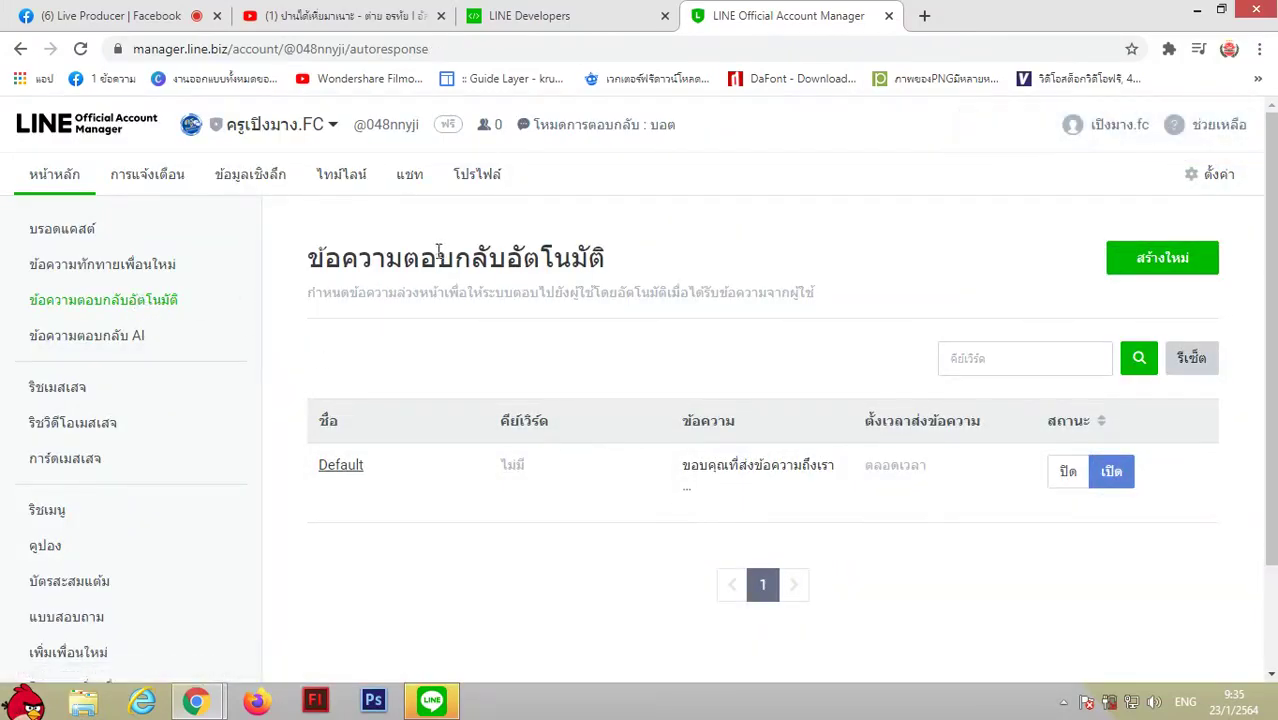
Open the settings of the ครูเปิงมาง.FC account and look over the basic account settings.
{"action": "scroll", "coordinate": [80, 590], "scroll_direction": "down", "scroll_amount": 3}
{"action": "scroll", "coordinate": [148, 565], "scroll_direction": "up", "scroll_amount": 3}
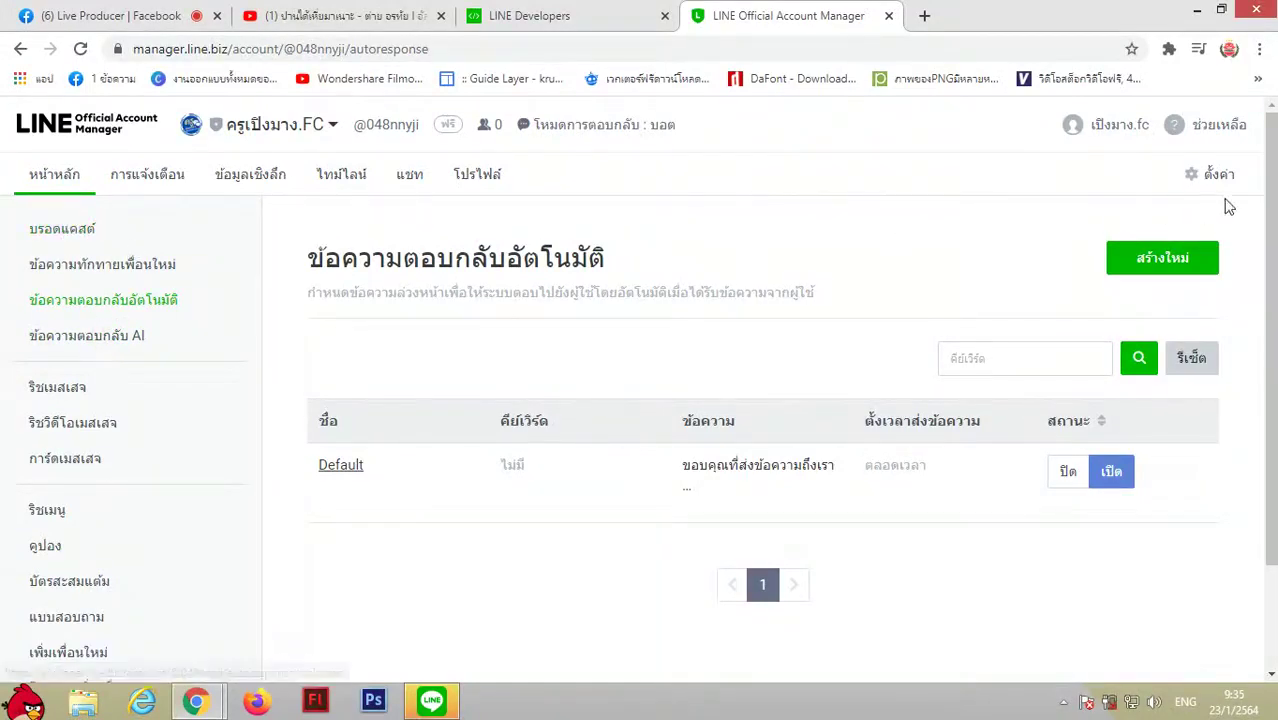
{"action": "left_click", "coordinate": [1212, 176]}
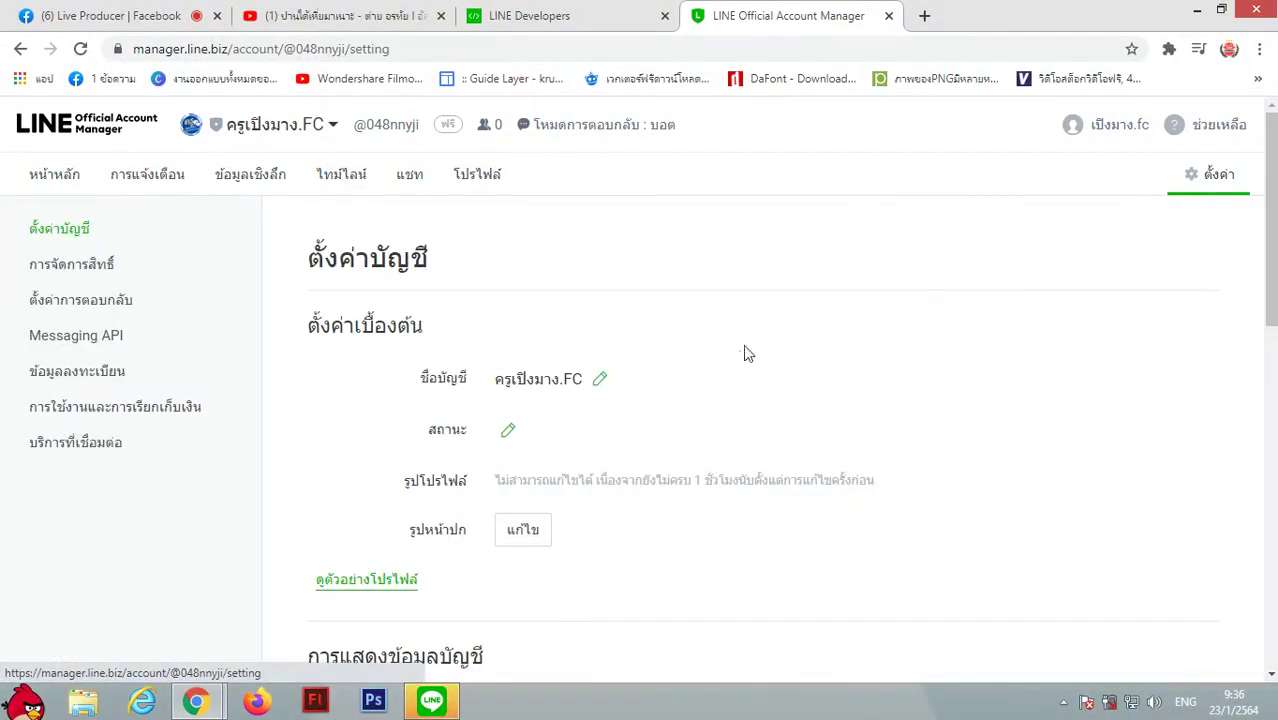
{"action": "scroll", "coordinate": [756, 372], "scroll_direction": "down", "scroll_amount": 5}
{"action": "scroll", "coordinate": [775, 375], "scroll_direction": "up", "scroll_amount": 5}
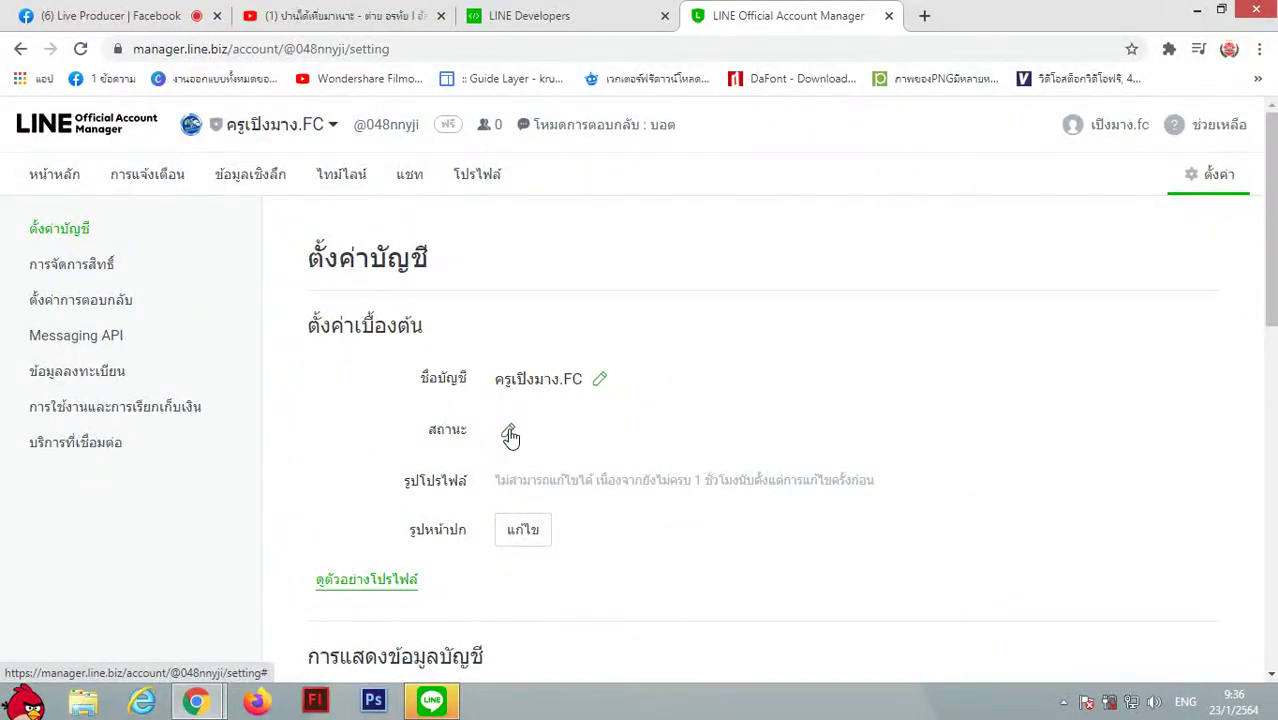
Copy the account name ครูเปิงมาง.FC into the account's status message and save it.
{"action": "left_click", "coordinate": [509, 434]}
{"action": "left_click_drag", "start_coordinate": [497, 378], "coordinate": [582, 378]}
{"action": "key", "text": "ctrl+c"}
{"action": "left_click", "coordinate": [551, 431]}
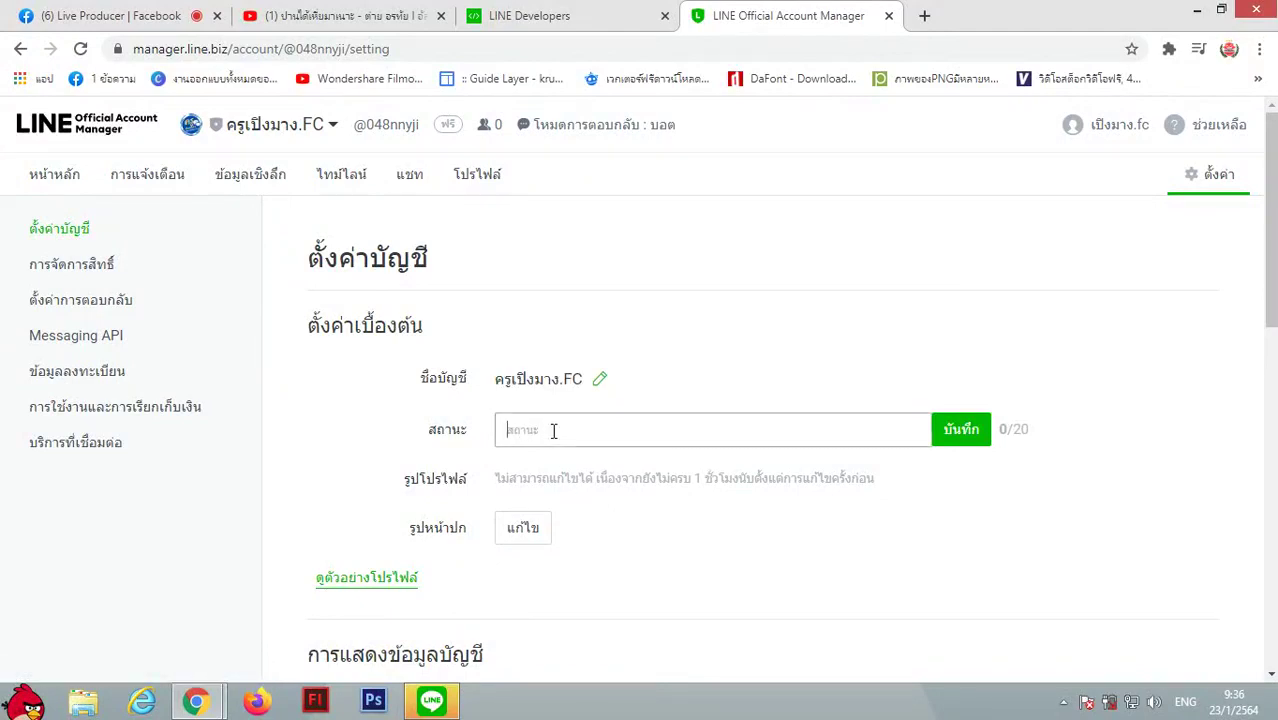
{"action": "key", "text": "ctrl+v"}
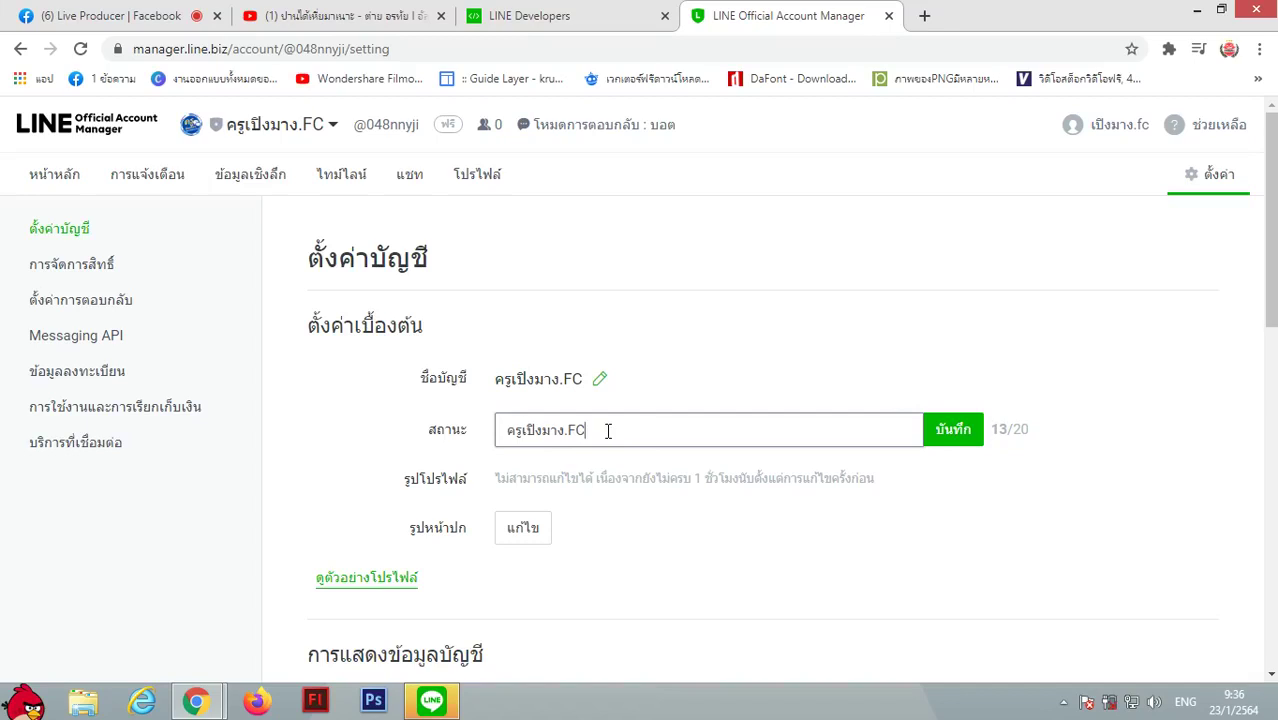
{"action": "left_click_drag", "start_coordinate": [601, 429], "coordinate": [484, 434]}
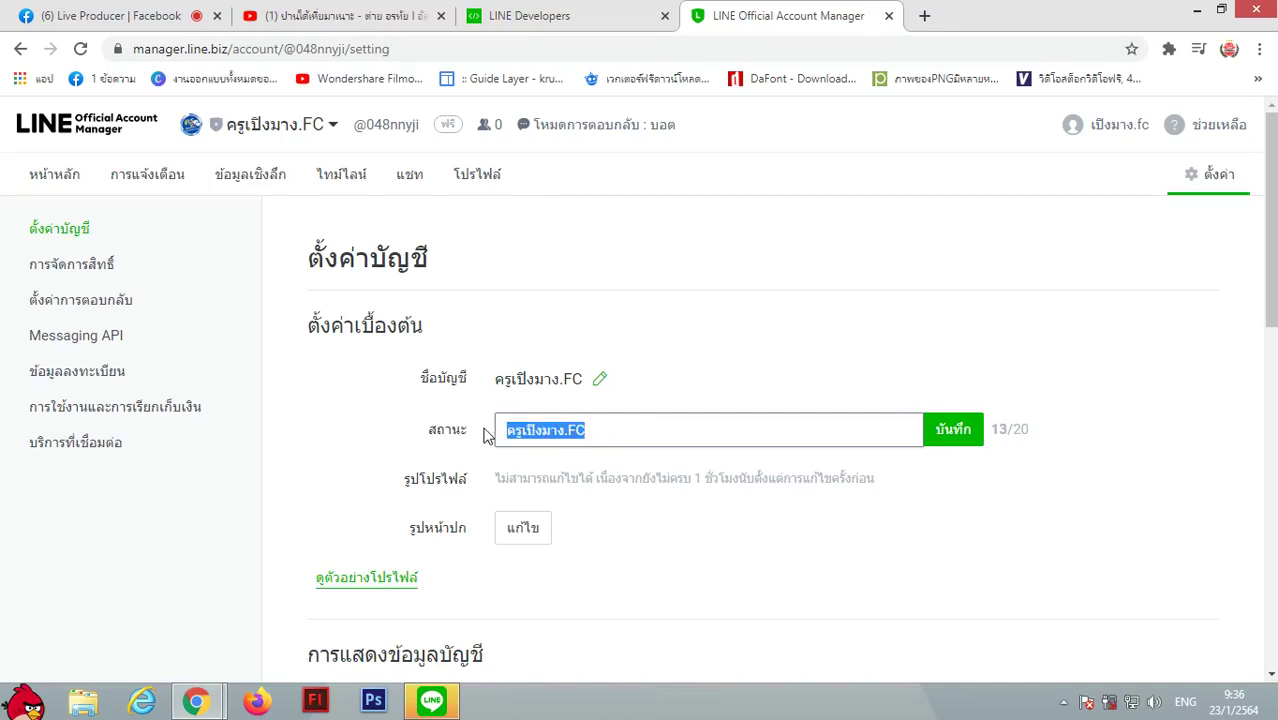
{"action": "left_click", "coordinate": [598, 429]}
{"action": "left_click", "coordinate": [951, 430]}
{"action": "left_click", "coordinate": [734, 452]}
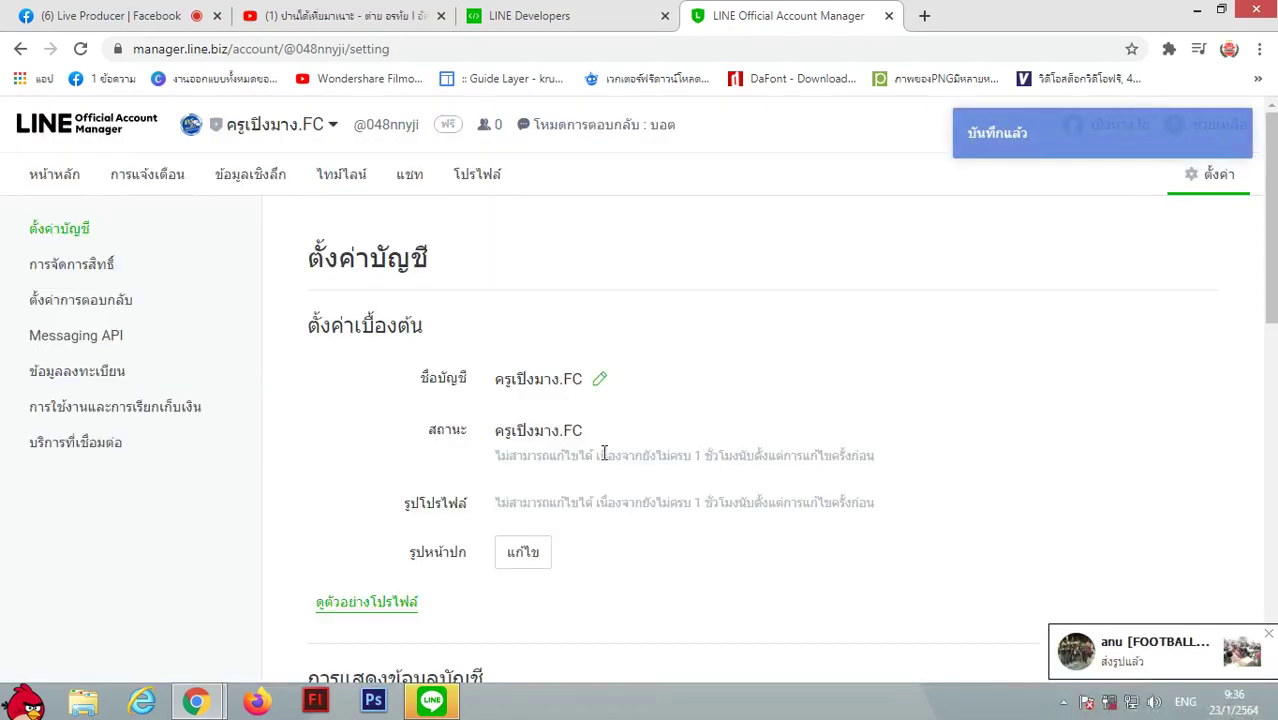
{"action": "left_click_drag", "start_coordinate": [603, 453], "coordinate": [787, 455]}
{"action": "left_click", "coordinate": [740, 451]}
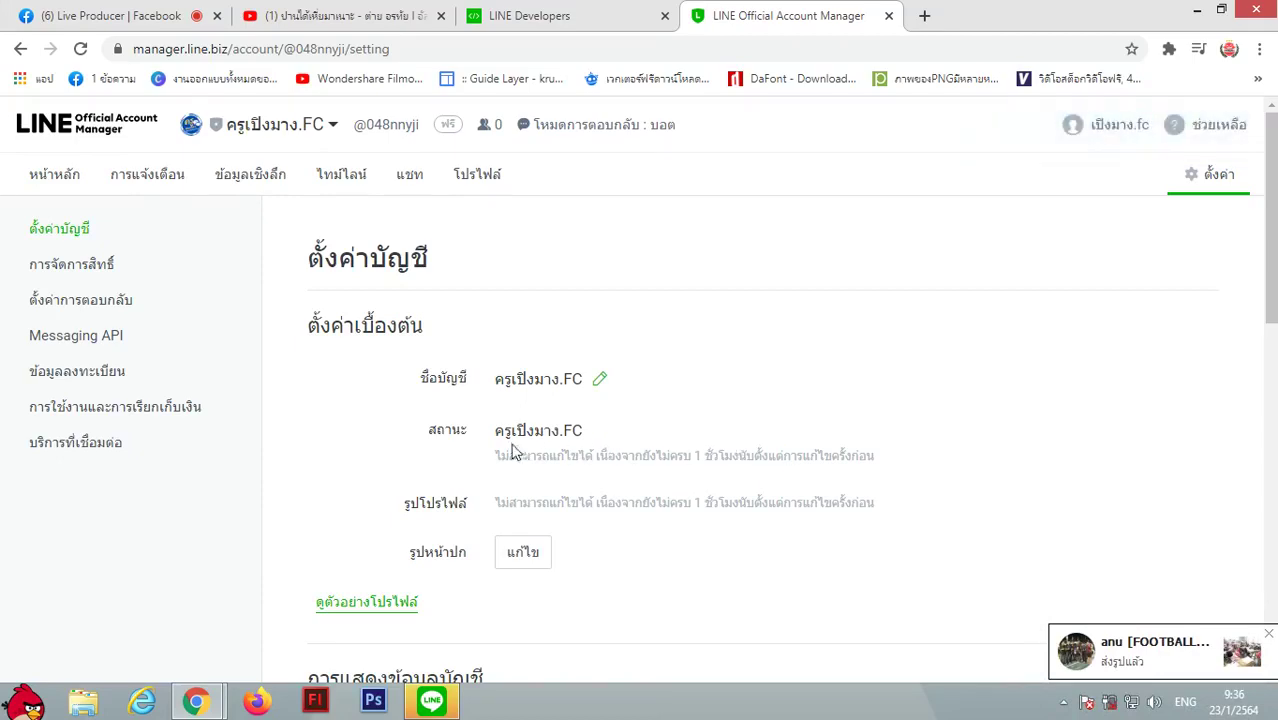
{"action": "scroll", "coordinate": [512, 452], "scroll_direction": "down", "scroll_amount": 2}
{"action": "left_click", "coordinate": [522, 366]}
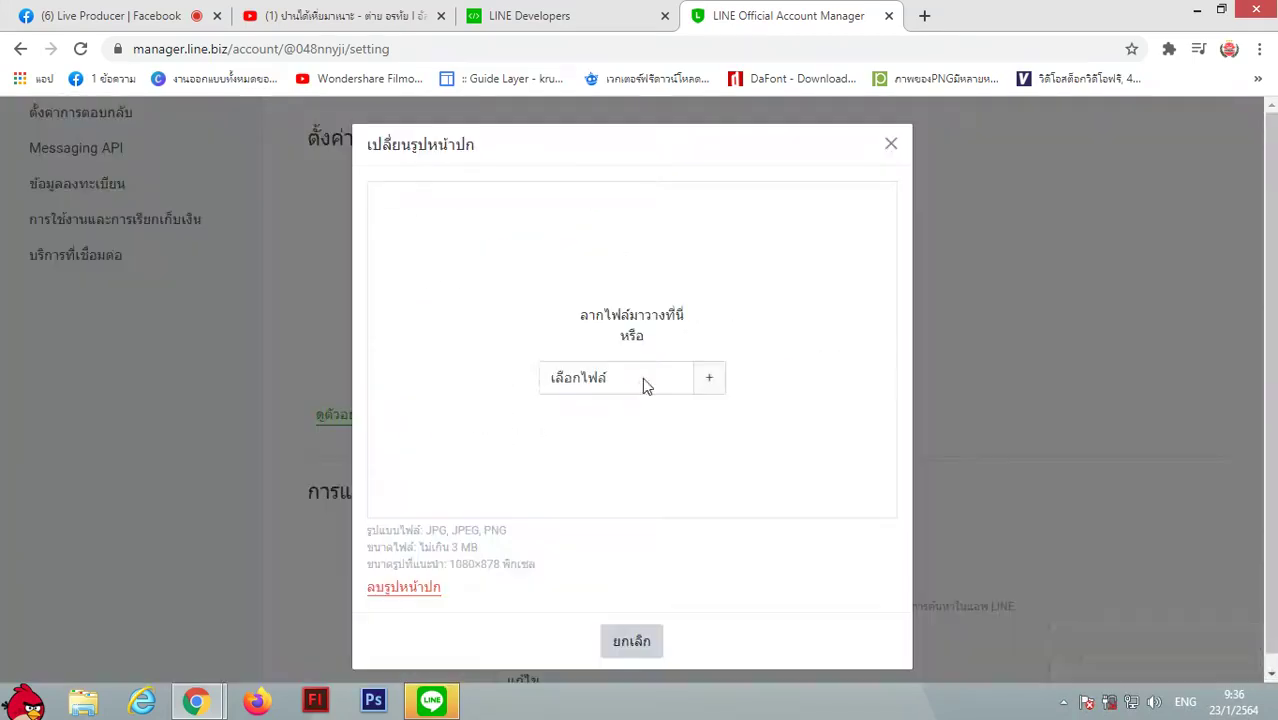
{"action": "left_click", "coordinate": [605, 380]}
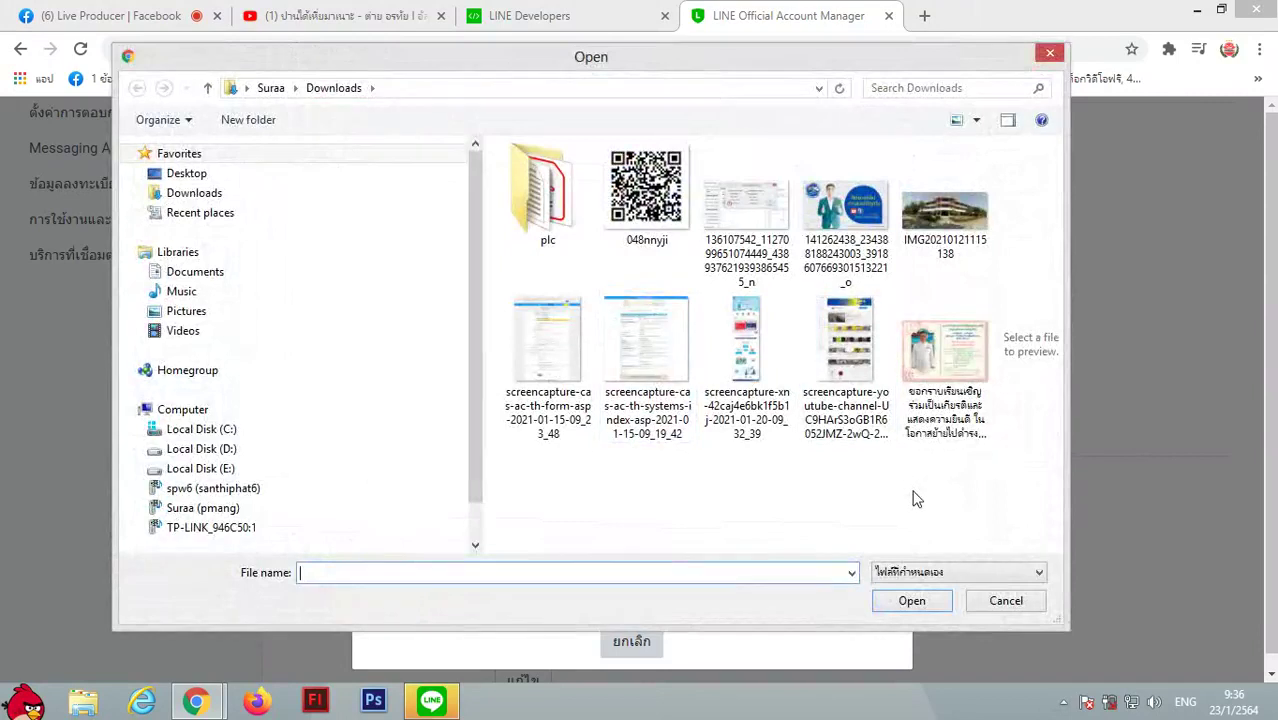
{"action": "double_click", "coordinate": [850, 210]}
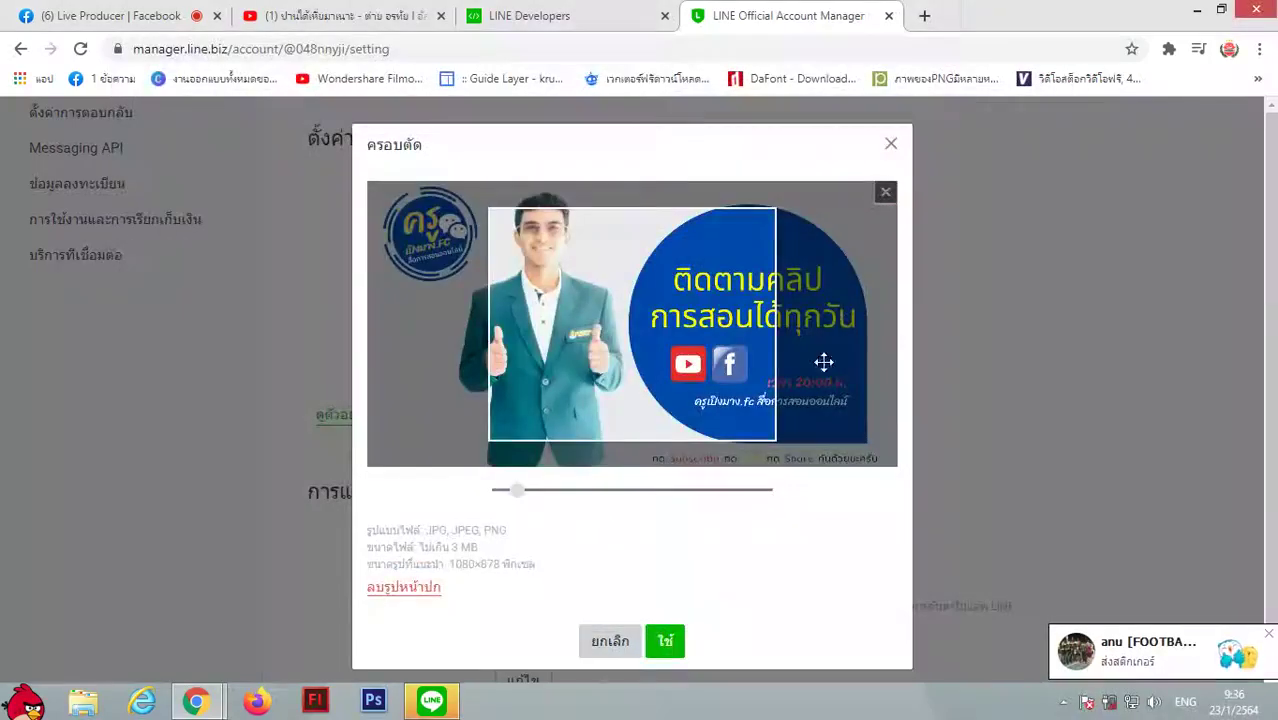
{"action": "left_click_drag", "start_coordinate": [660, 346], "coordinate": [800, 388]}
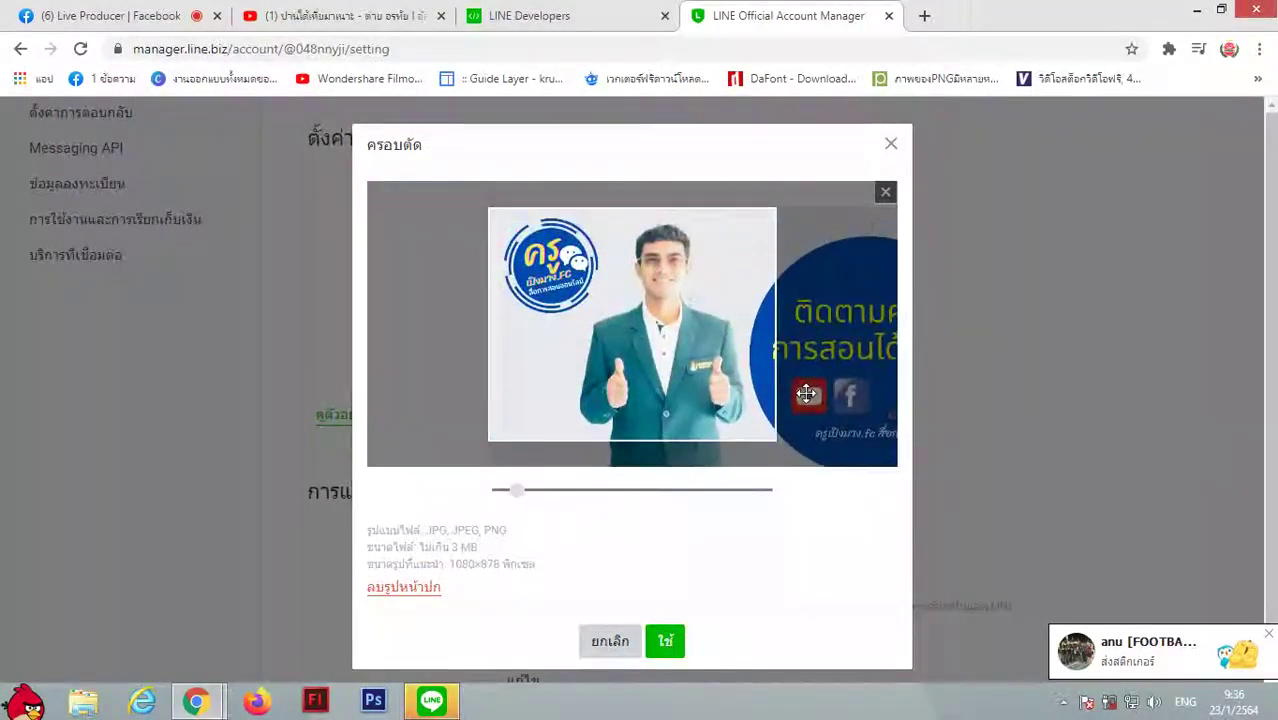
{"action": "left_click_drag", "start_coordinate": [516, 490], "coordinate": [442, 491]}
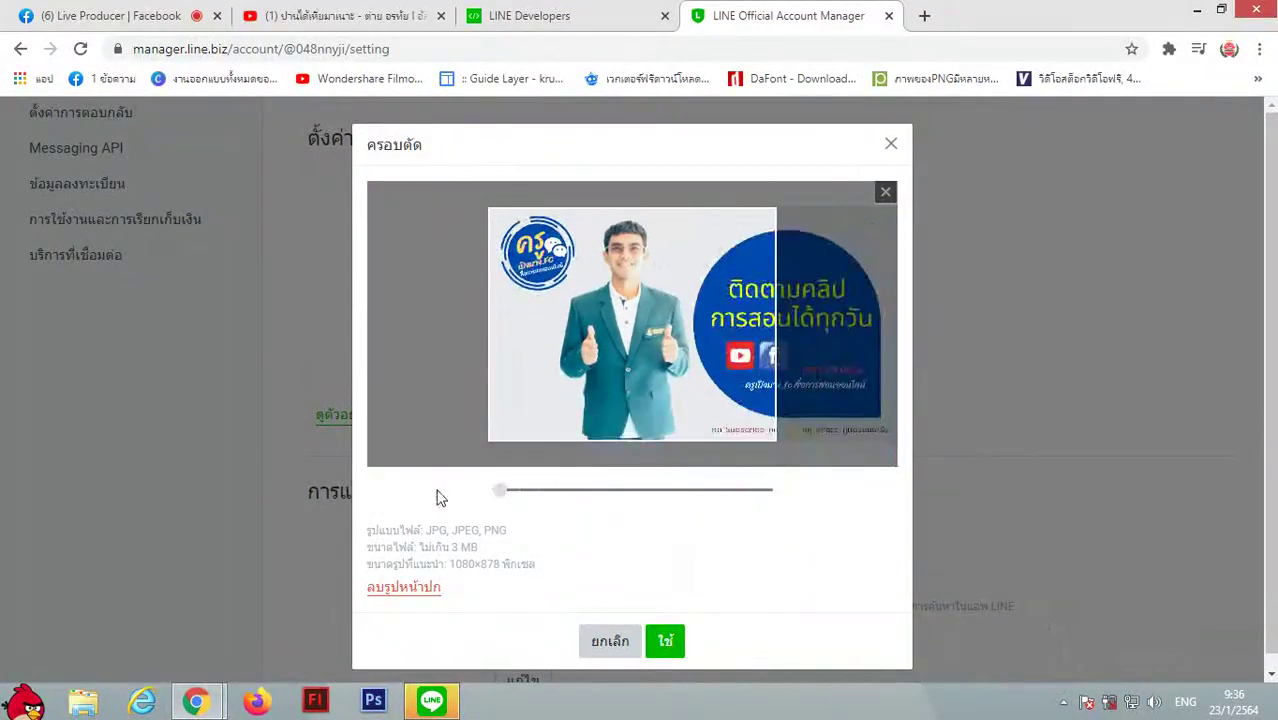
{"action": "left_click_drag", "start_coordinate": [717, 345], "coordinate": [624, 342]}
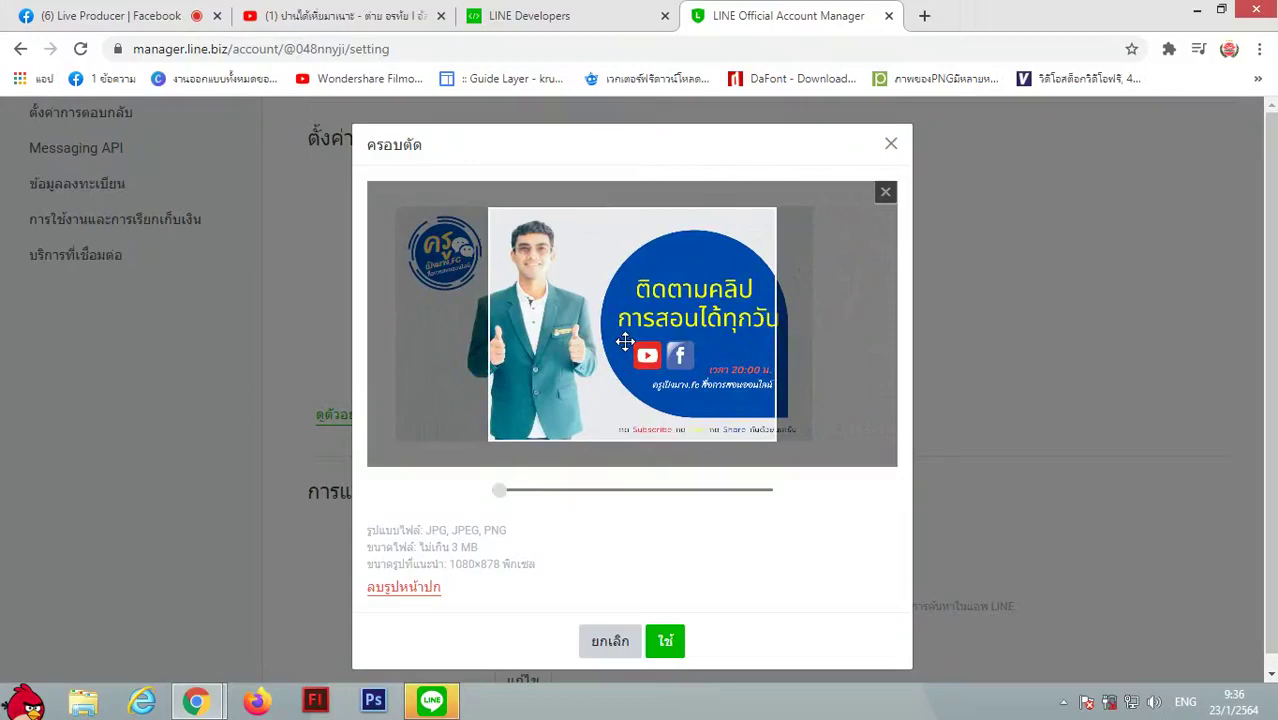
{"action": "left_click", "coordinate": [610, 640]}
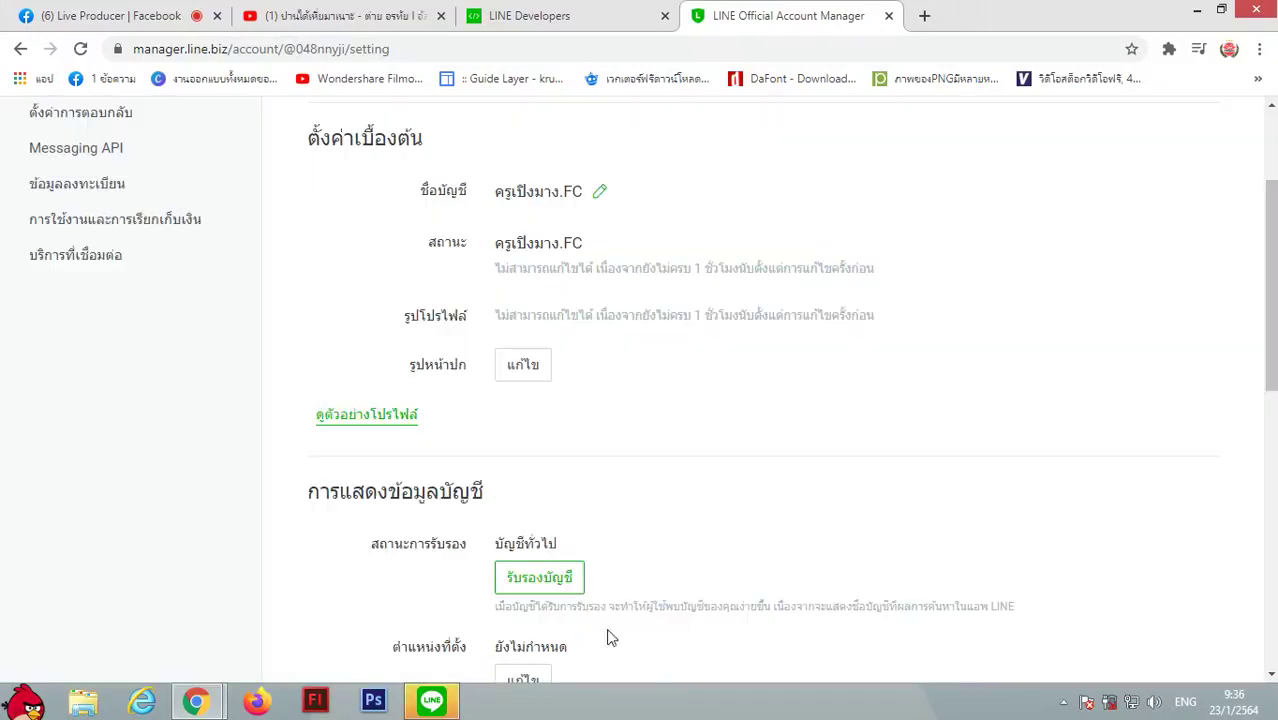
Start changing the cover image and browse the รูปยูทูปเฟสบุค folder on Local Disk (D:) for a suitable picture.
{"action": "left_click", "coordinate": [525, 364]}
{"action": "left_click", "coordinate": [614, 374]}
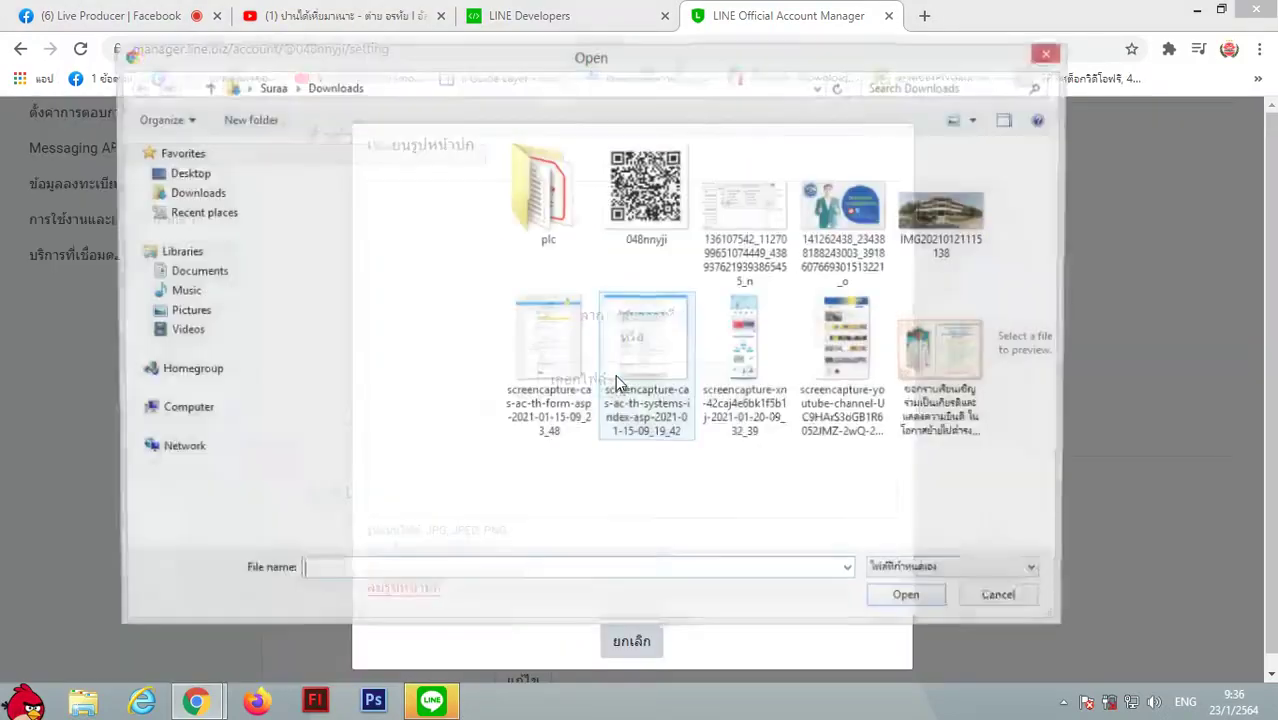
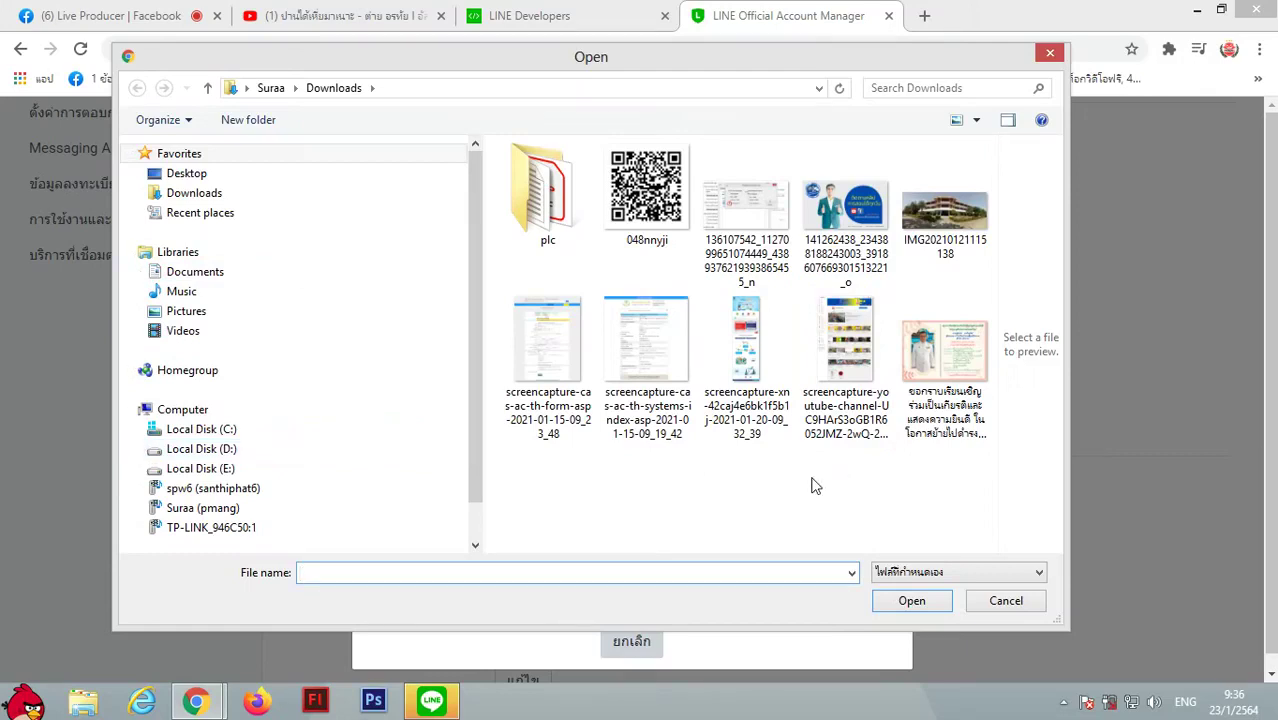
{"action": "left_click", "coordinate": [208, 449]}
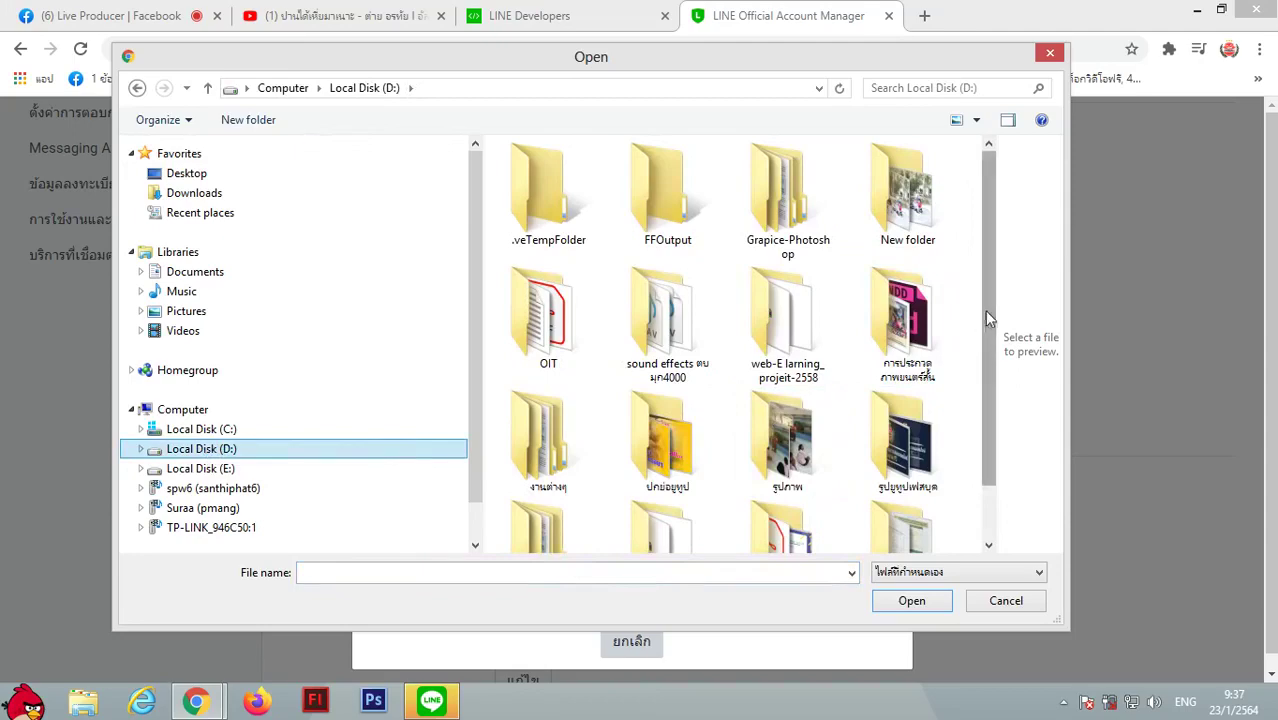
{"action": "scroll", "coordinate": [984, 310], "scroll_direction": "down", "scroll_amount": 1}
{"action": "left_click", "coordinate": [908, 378]}
{"action": "double_click", "coordinate": [908, 378]}
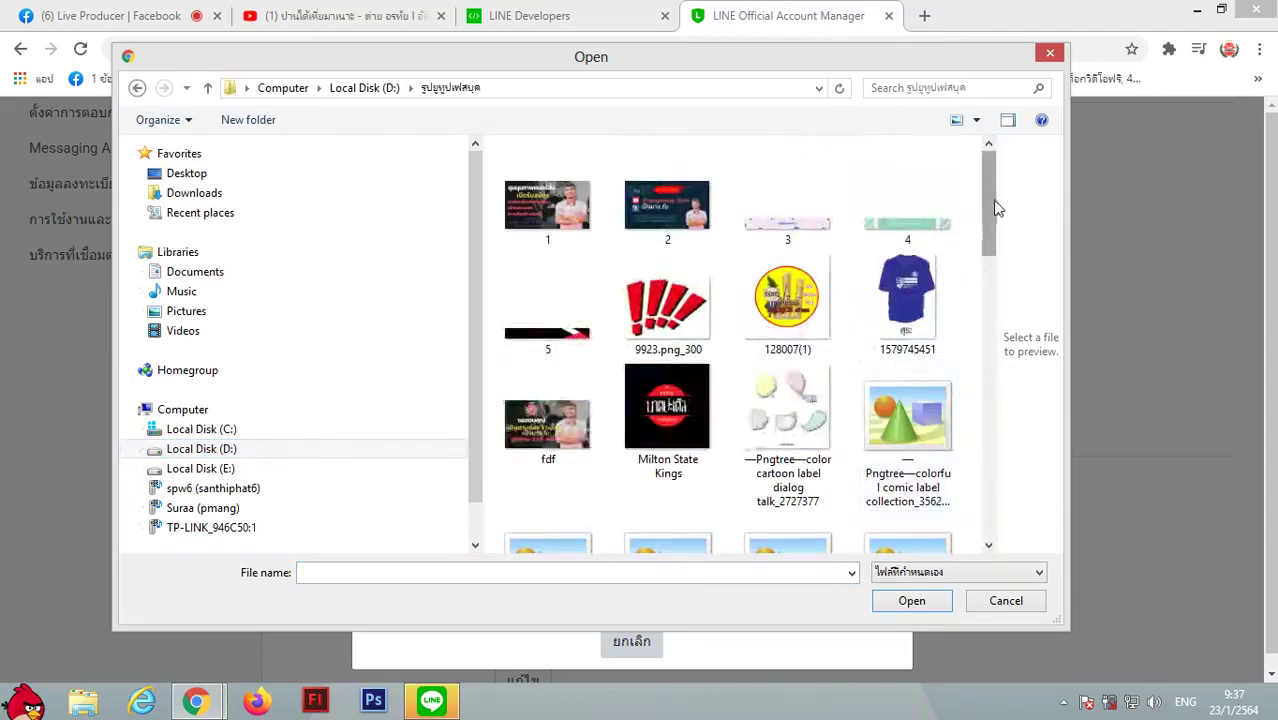
{"action": "mouse_move", "coordinate": [991, 192]}
{"action": "left_mouse_down"}
{"action": "mouse_move", "coordinate": [1002, 482]}
{"action": "mouse_move", "coordinate": [998, 420]}
{"action": "left_mouse_up"}
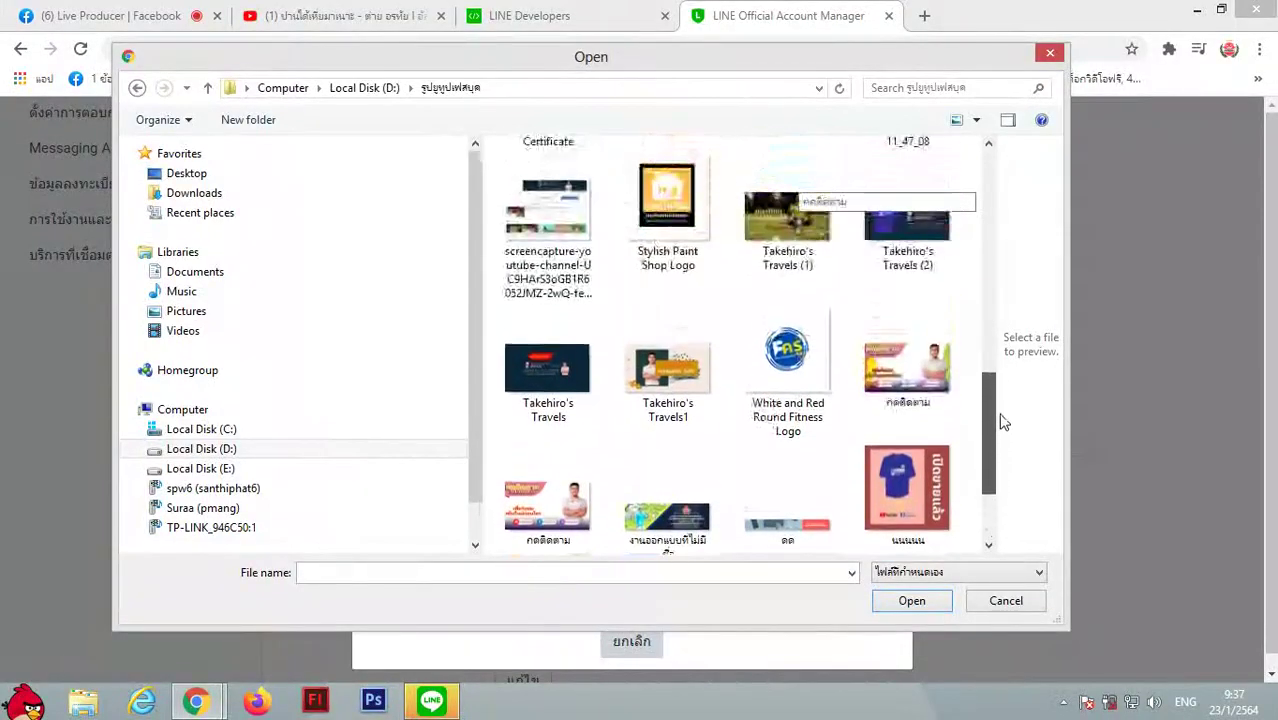
{"action": "left_click", "coordinate": [1050, 53]}
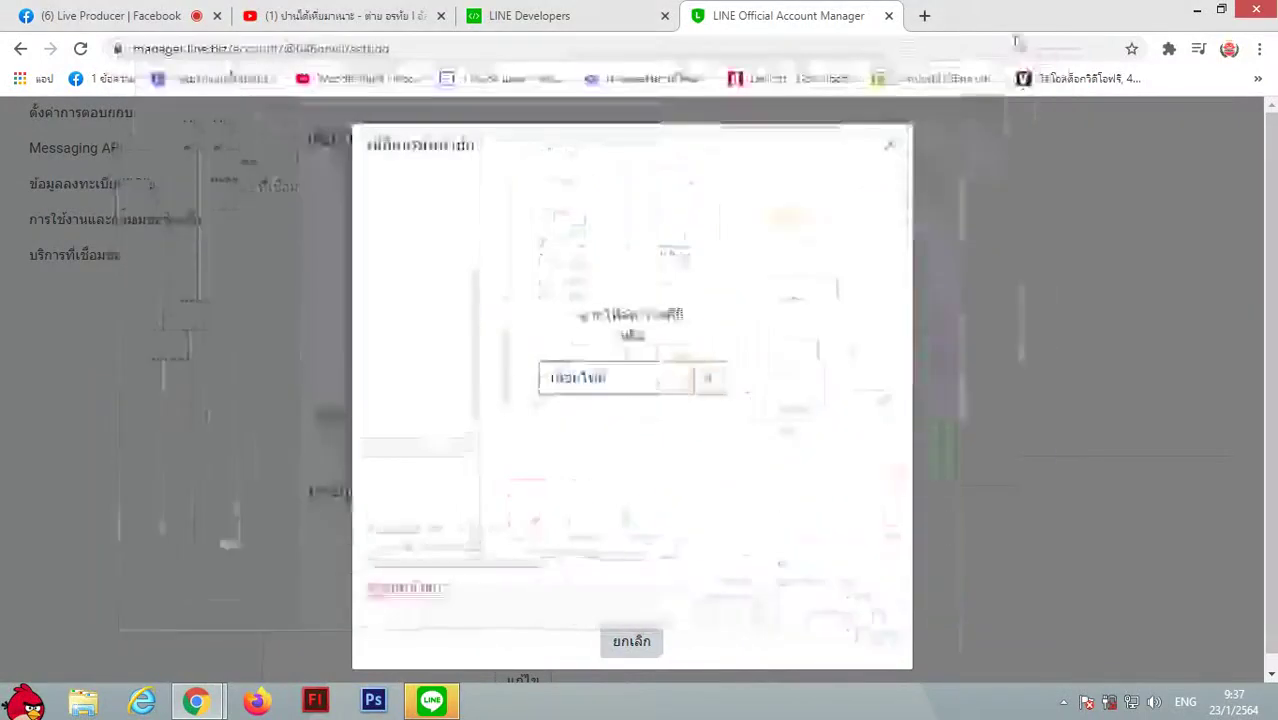
Open Facebook in a new browser tab and go to the cover area of the ครูเปิงมาง.fc สื่อการสอนออนไลน์ page.
{"action": "left_click", "coordinate": [924, 18]}
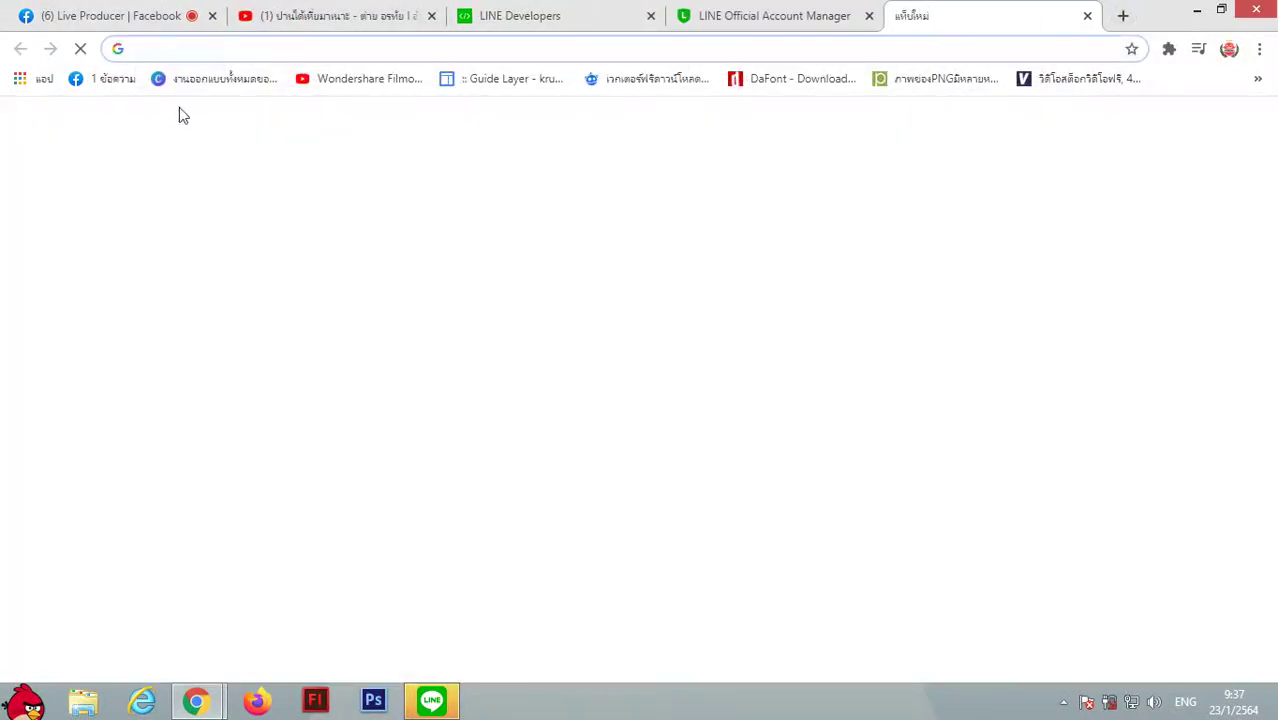
{"action": "left_click", "coordinate": [103, 79]}
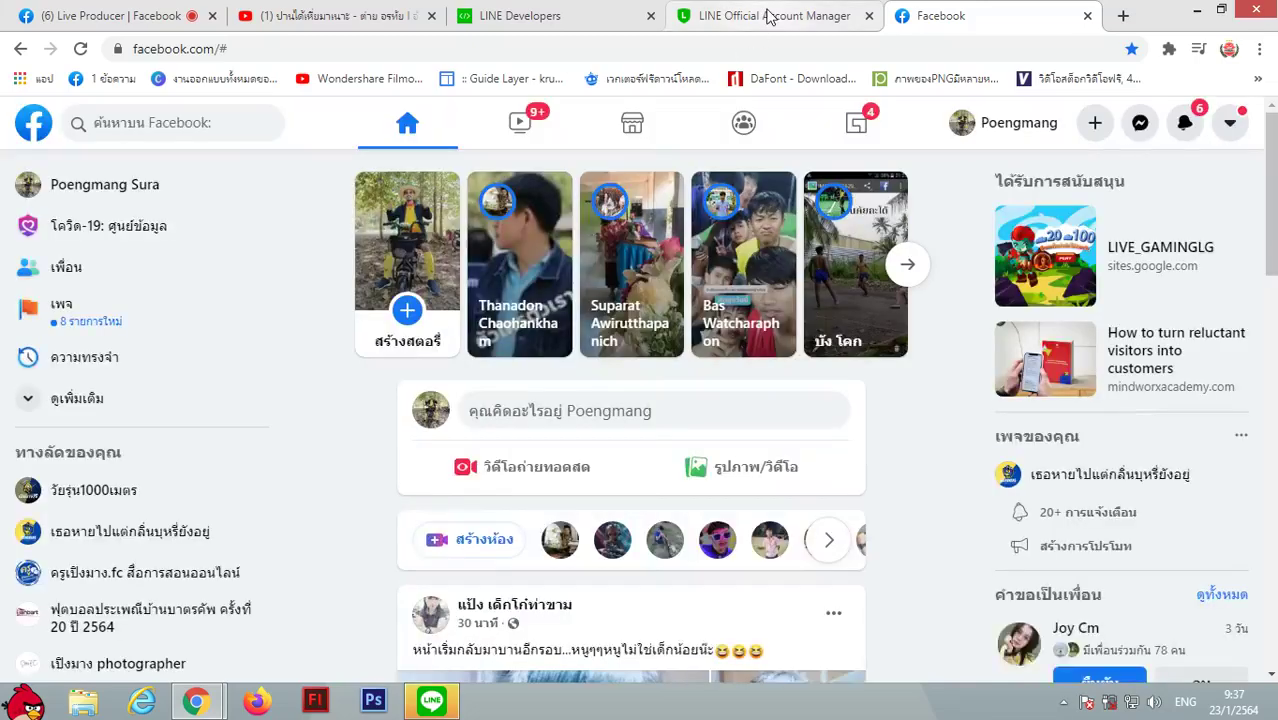
{"action": "left_click", "coordinate": [86, 574]}
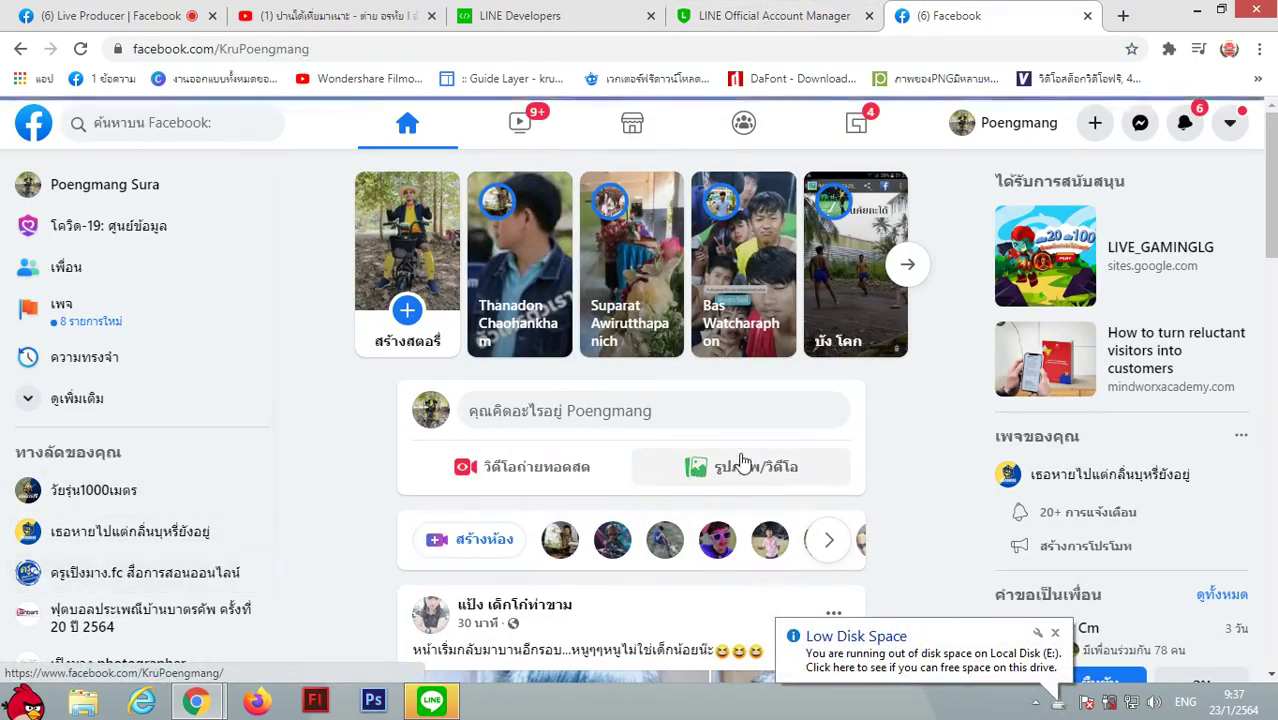
{"action": "left_click", "coordinate": [1054, 633]}
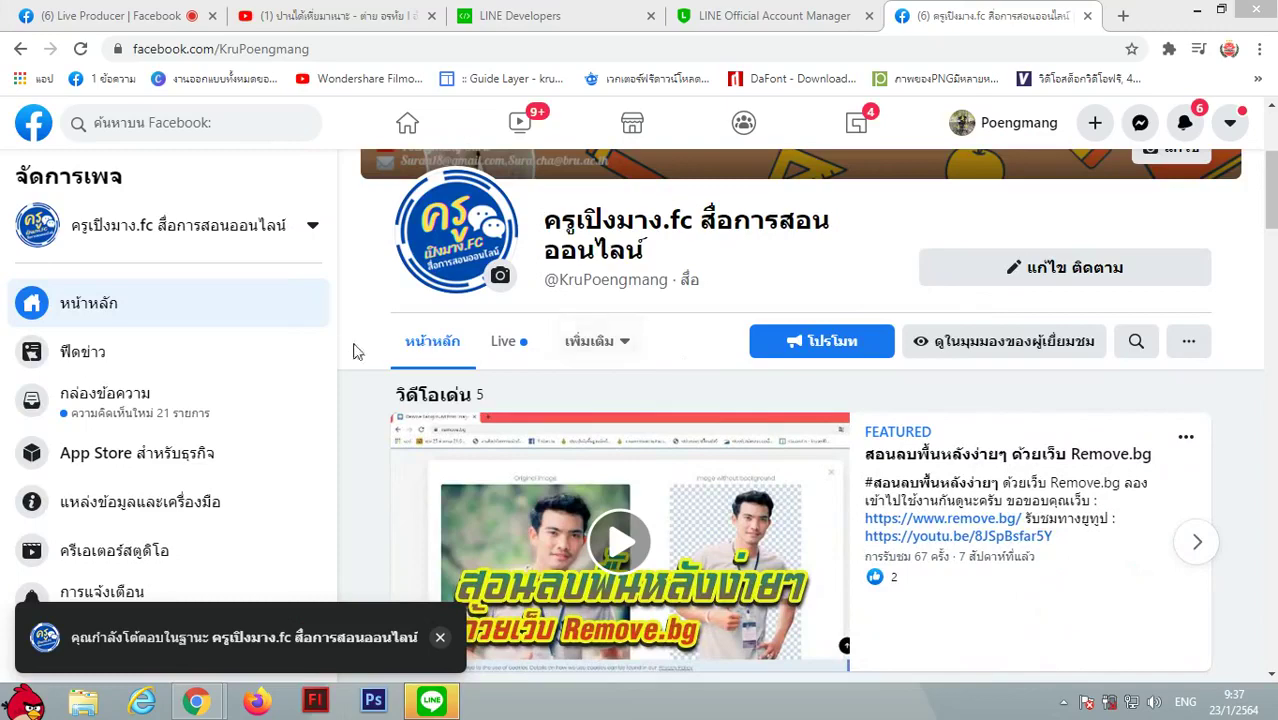
{"action": "scroll", "coordinate": [357, 356], "scroll_direction": "up", "scroll_amount": 3}
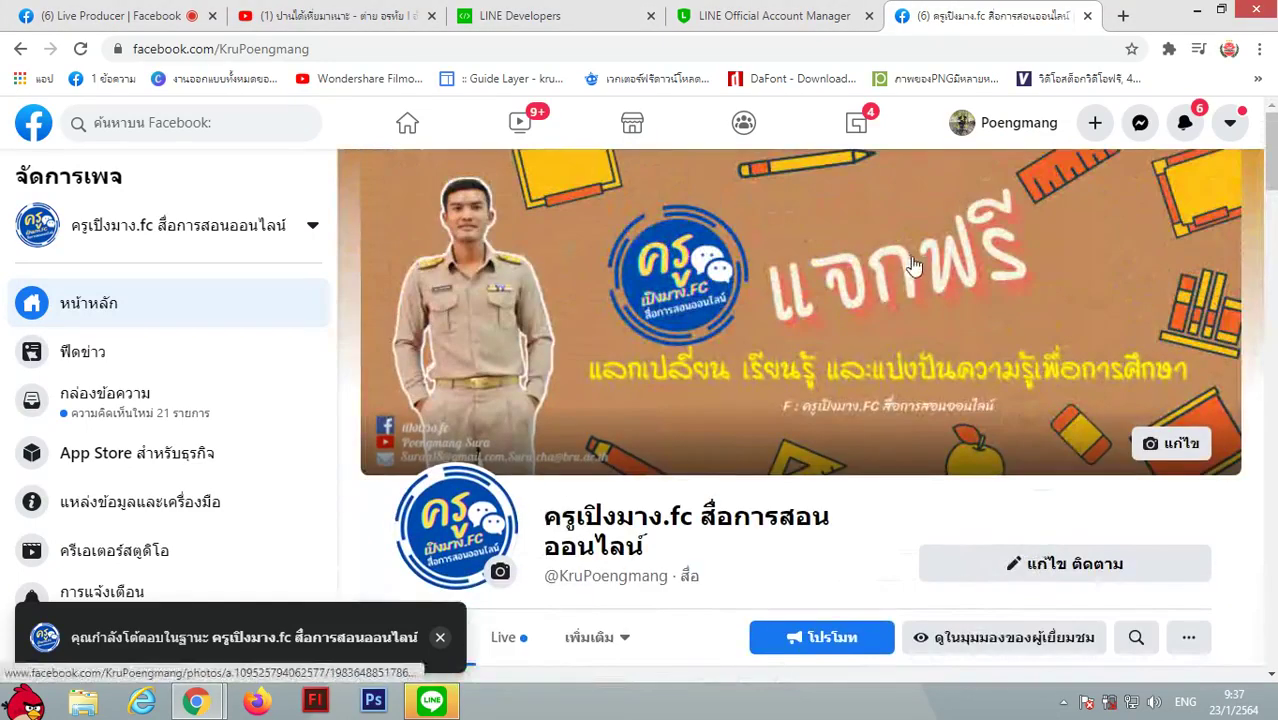
Save the Facebook page's cover photo as a PNG in the Downloads folder and close the Facebook tab.
{"action": "left_click", "coordinate": [913, 265]}
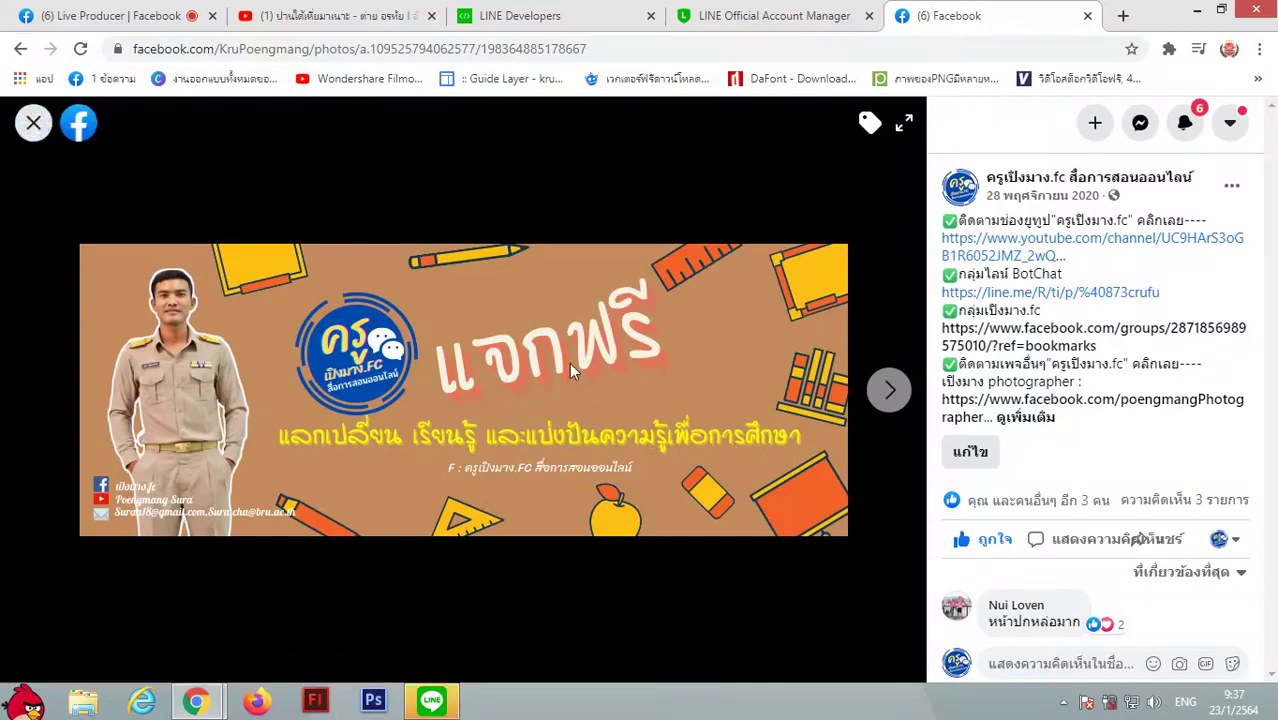
{"action": "right_click", "coordinate": [569, 372]}
{"action": "left_click", "coordinate": [638, 403]}
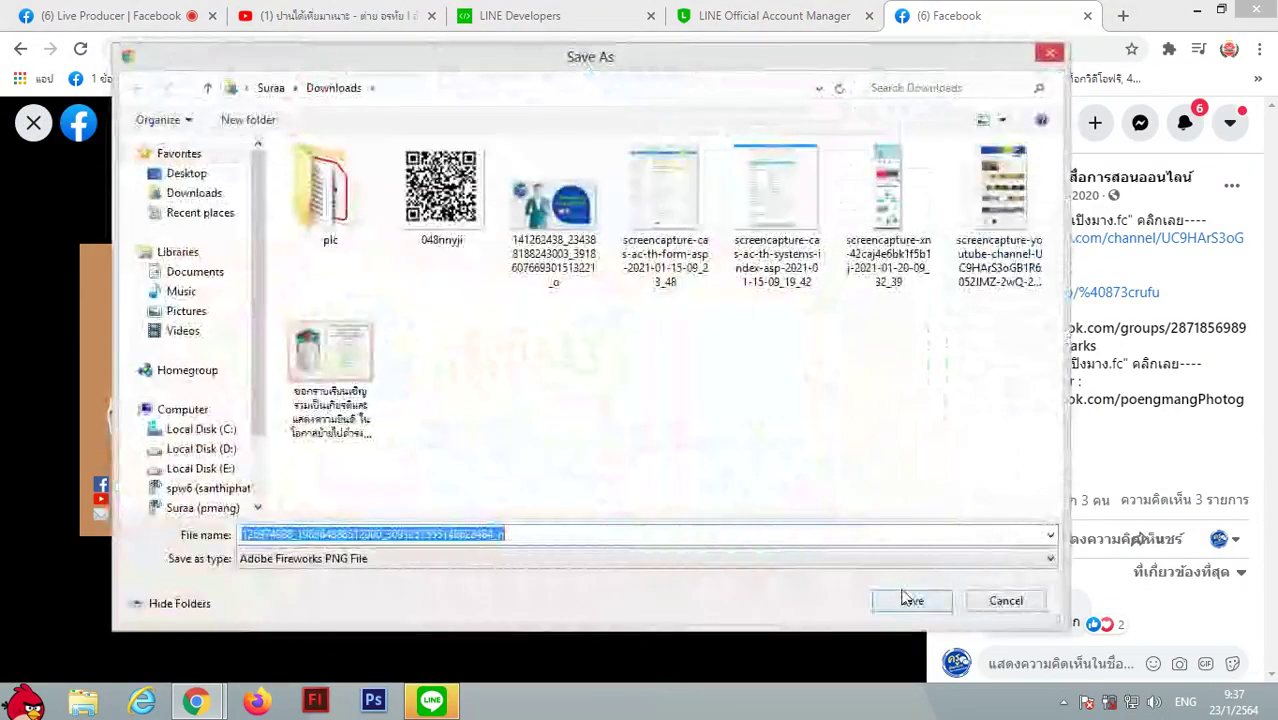
{"action": "left_click", "coordinate": [905, 598]}
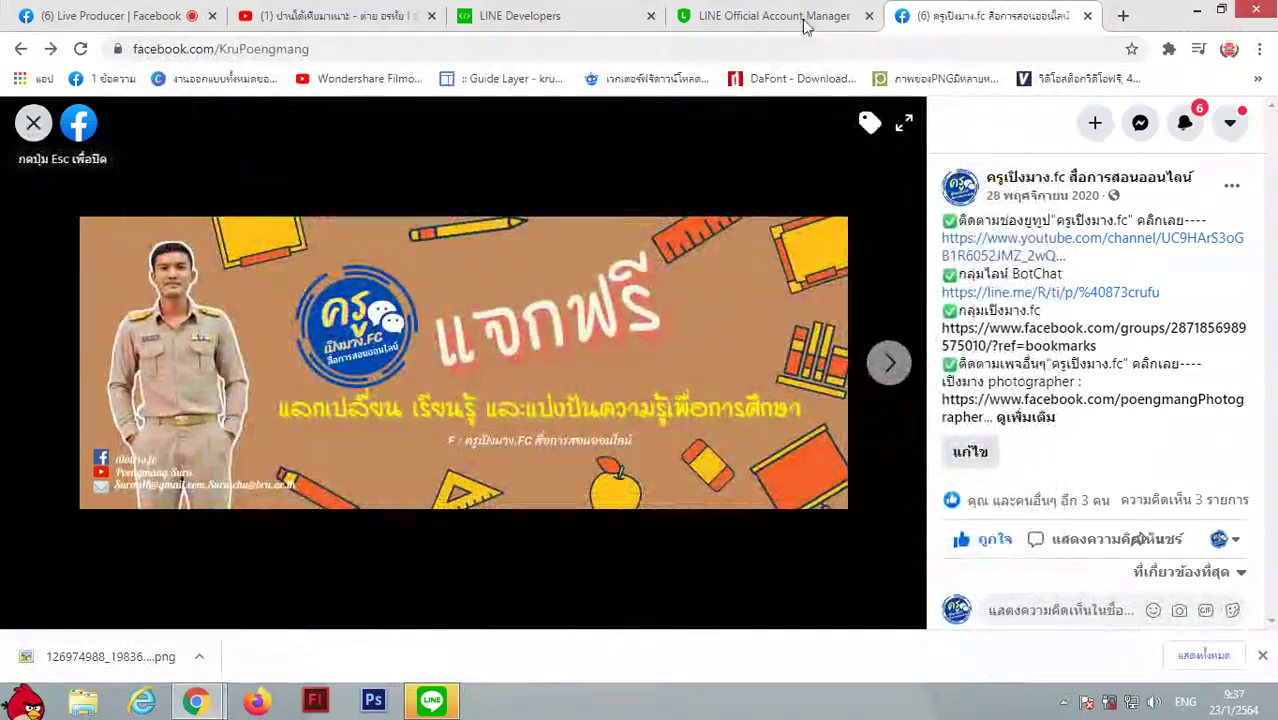
{"action": "key", "text": "Escape"}
{"action": "left_click", "coordinate": [1086, 16]}
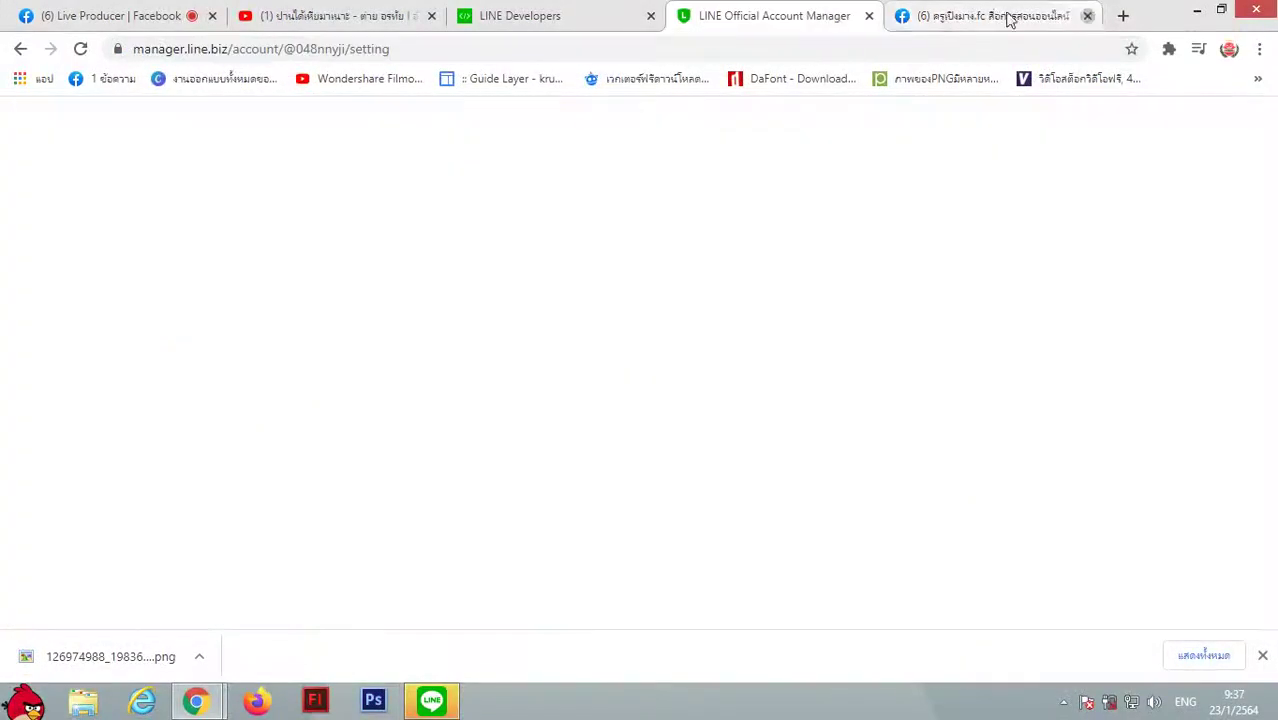
{"action": "left_click", "coordinate": [598, 381]}
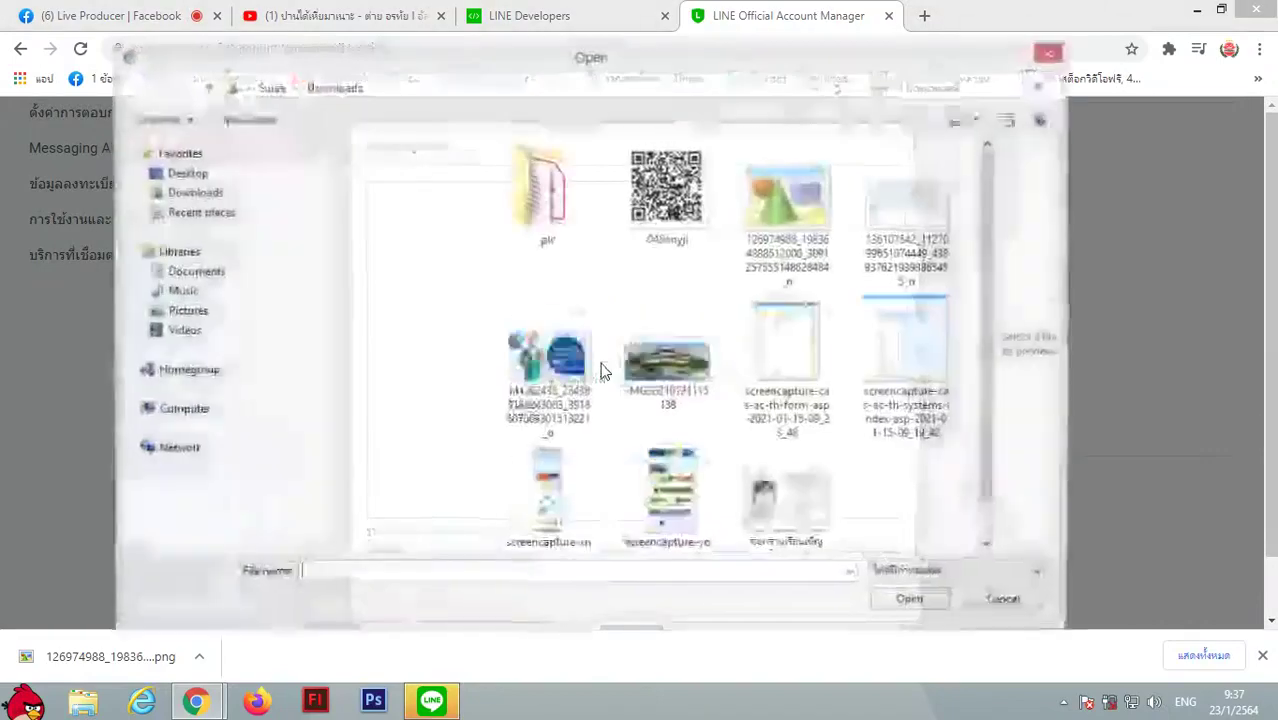
{"action": "double_click", "coordinate": [775, 198]}
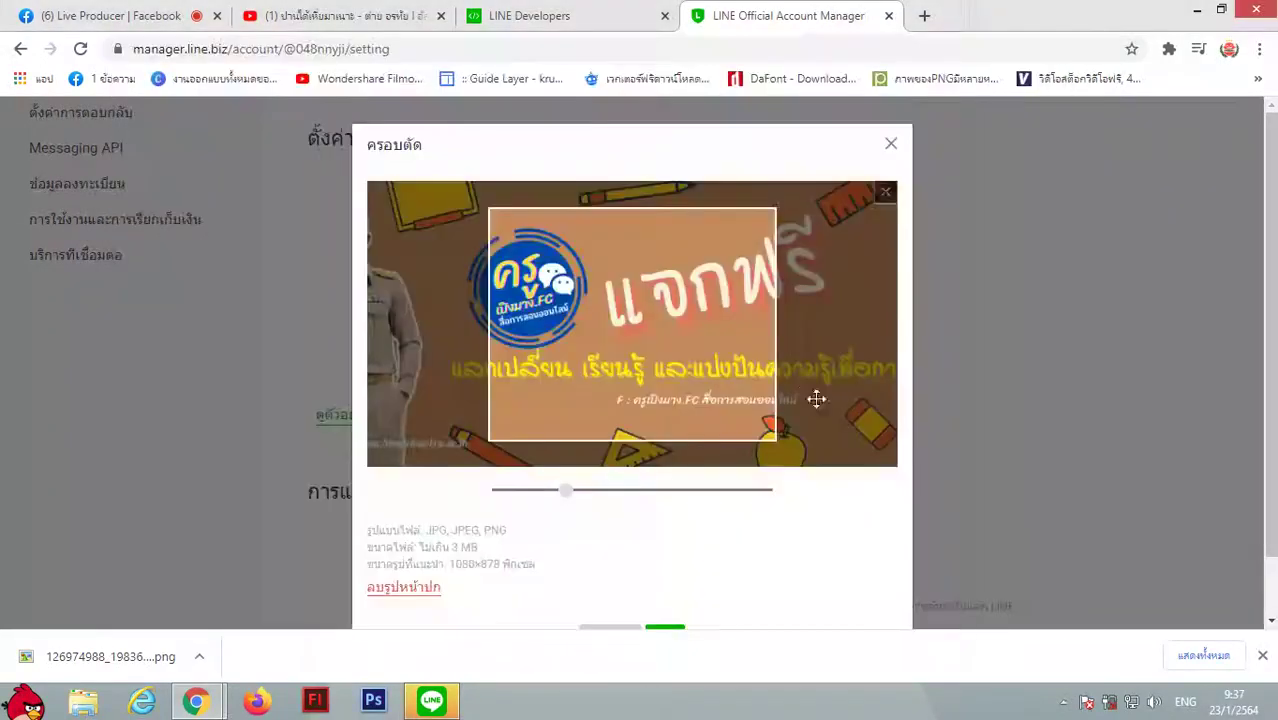
{"action": "left_click_drag", "start_coordinate": [567, 493], "coordinate": [420, 465]}
{"action": "left_click_drag", "start_coordinate": [633, 357], "coordinate": [844, 376]}
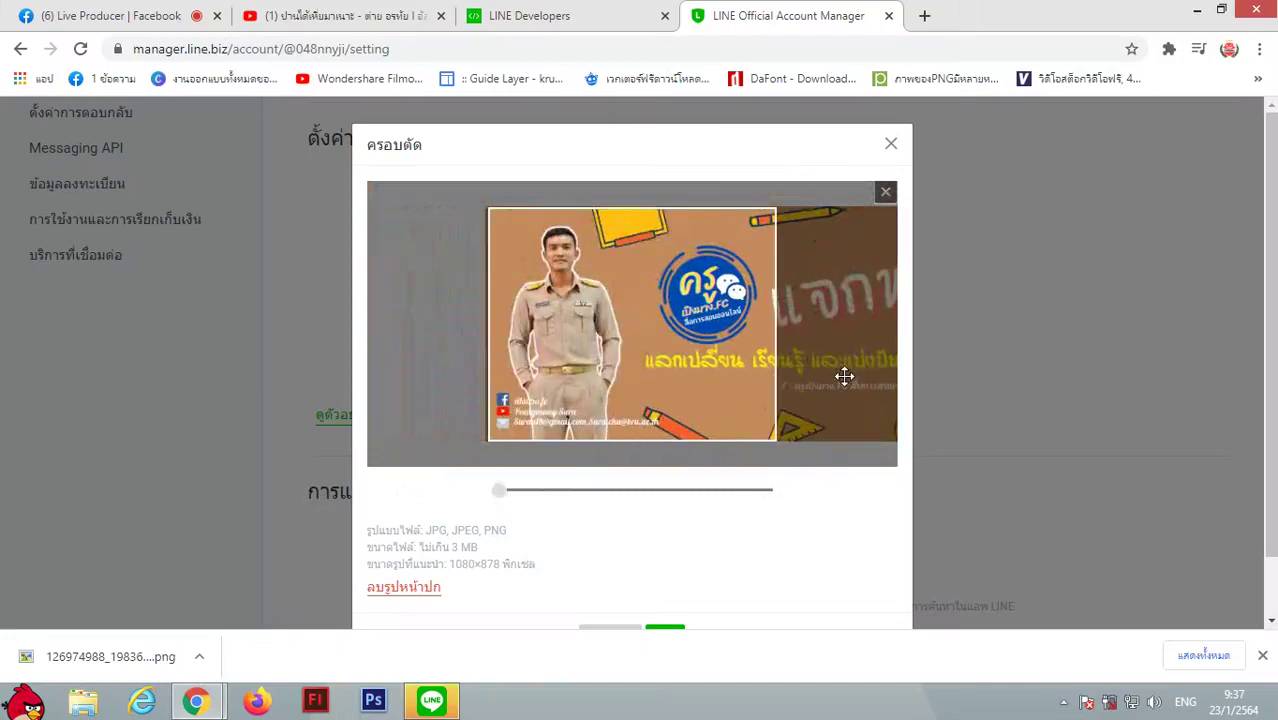
{"action": "left_click", "coordinate": [930, 372]}
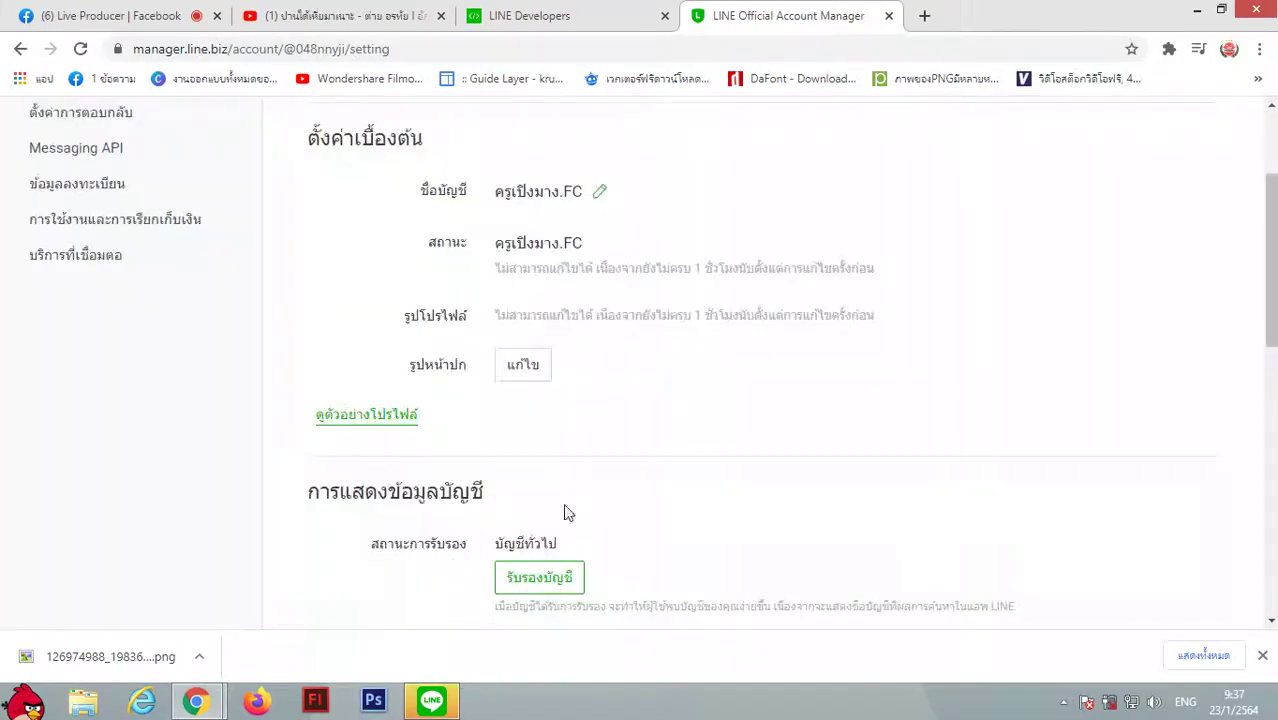
Load the downloaded Facebook cover PNG as the account's cover image, crop it at minimum zoom around the man and round logo, and apply it.
{"action": "left_click", "coordinate": [523, 366]}
{"action": "left_click", "coordinate": [609, 379]}
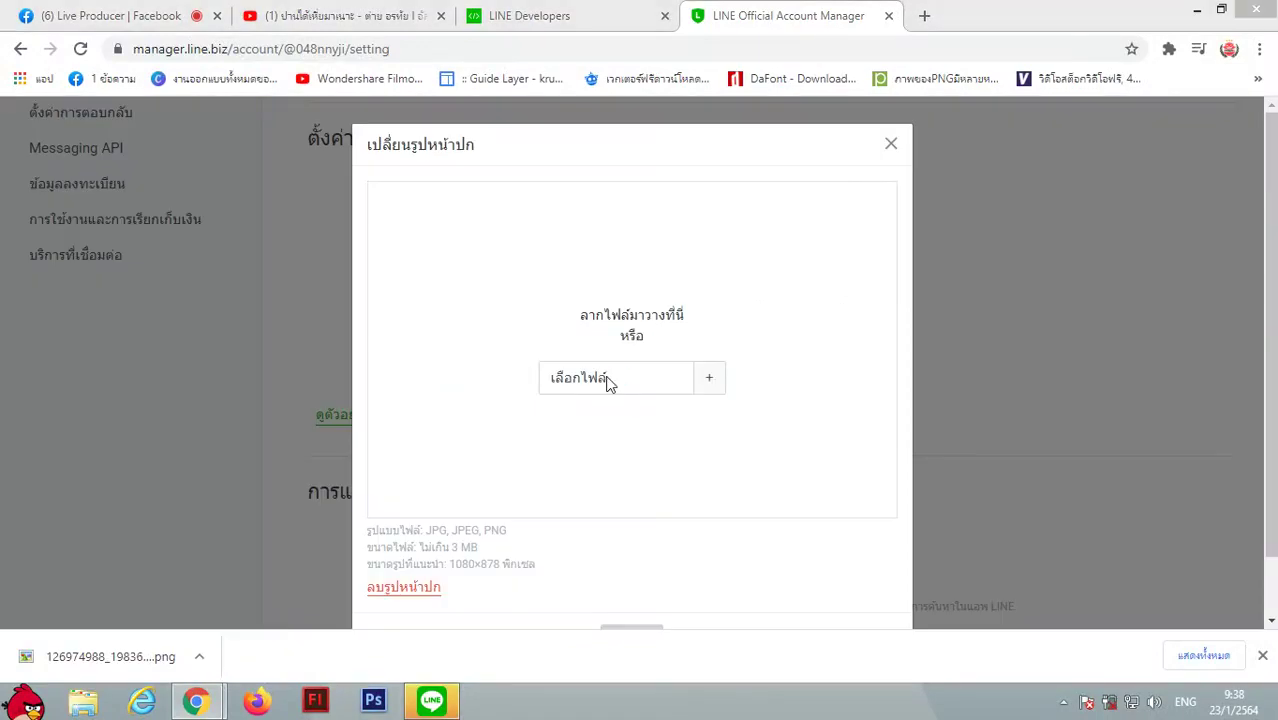
{"action": "double_click", "coordinate": [787, 215]}
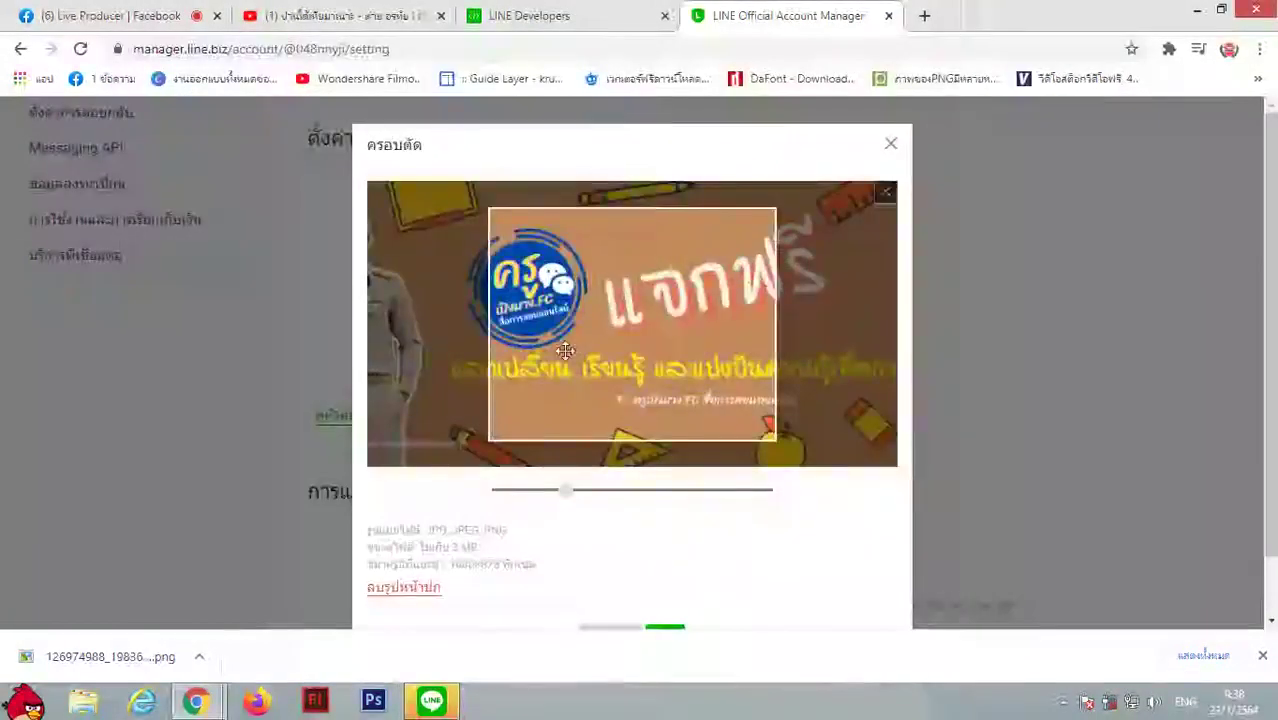
{"action": "left_click_drag", "start_coordinate": [562, 350], "coordinate": [873, 302]}
{"action": "left_click_drag", "start_coordinate": [568, 494], "coordinate": [325, 495]}
{"action": "mouse_move", "coordinate": [750, 362]}
{"action": "left_mouse_down"}
{"action": "mouse_move", "coordinate": [422, 357]}
{"action": "mouse_move", "coordinate": [762, 367]}
{"action": "left_mouse_up"}
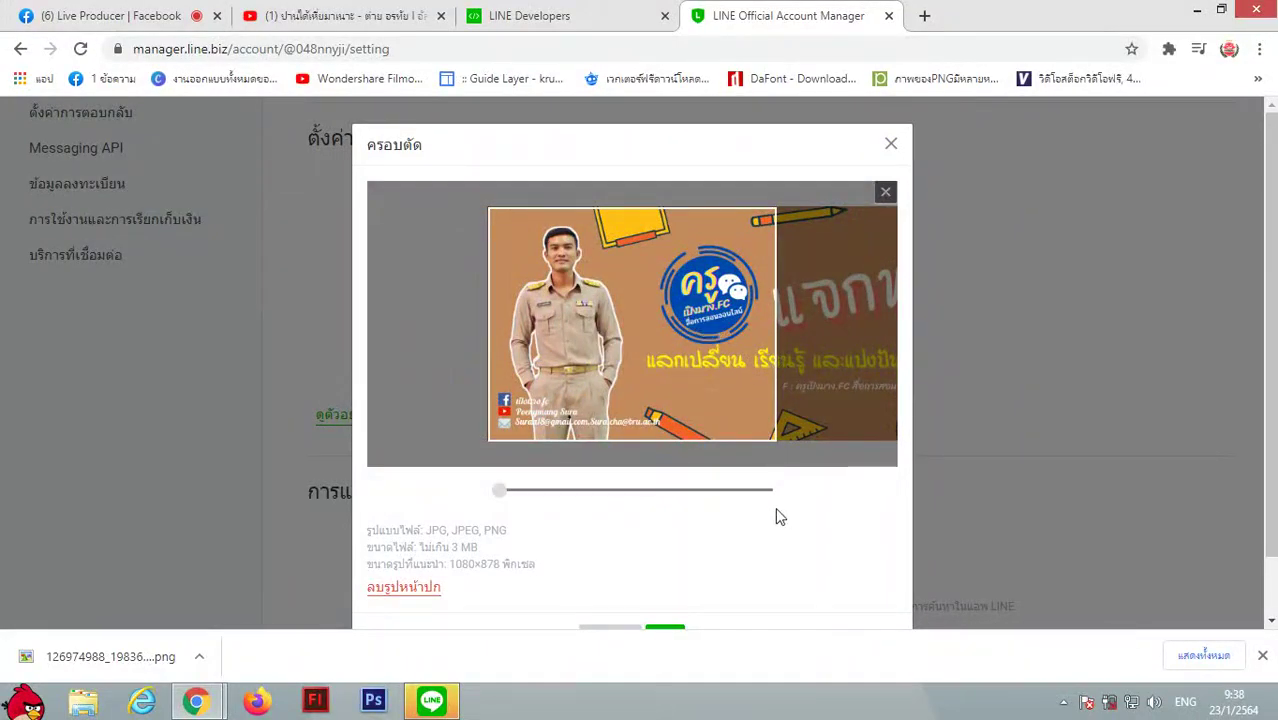
{"action": "left_click", "coordinate": [664, 627]}
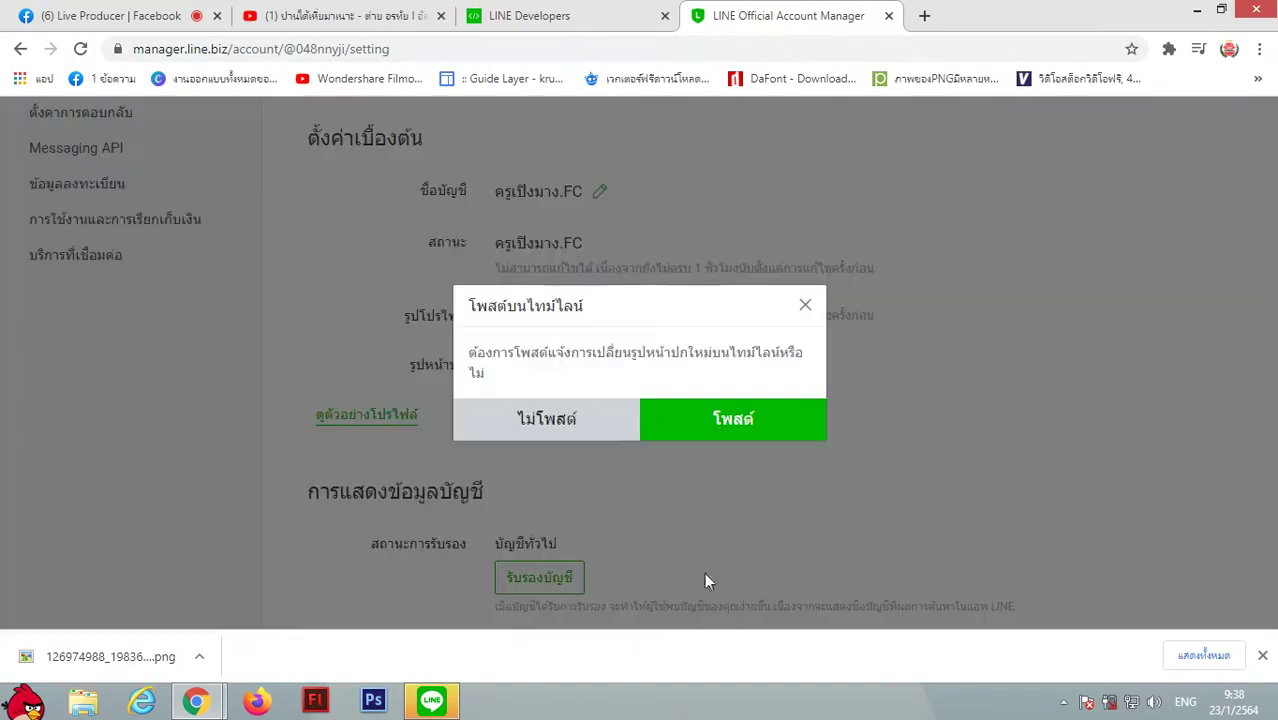
Post the cover image change on the timeline and go to the account information (ข้อมูลบัญชี) section of the account settings.
{"action": "left_click", "coordinate": [729, 422]}
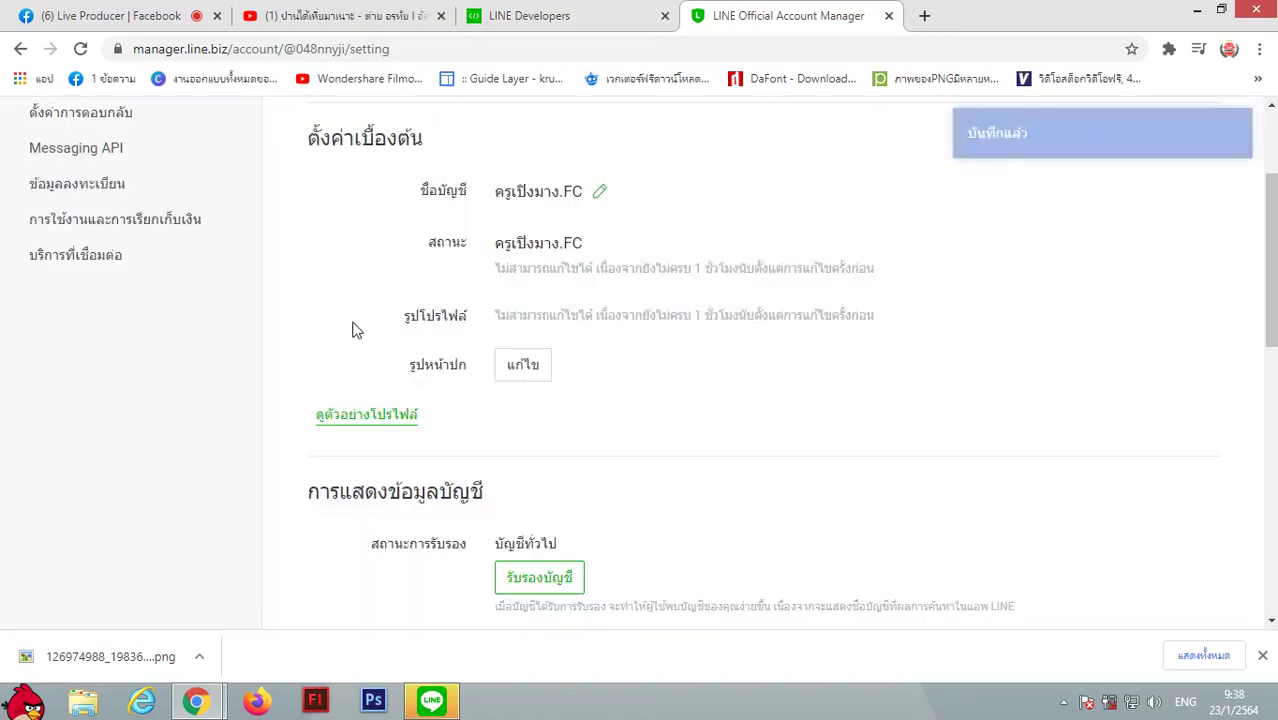
{"action": "scroll", "coordinate": [352, 330], "scroll_direction": "down", "scroll_amount": 5}
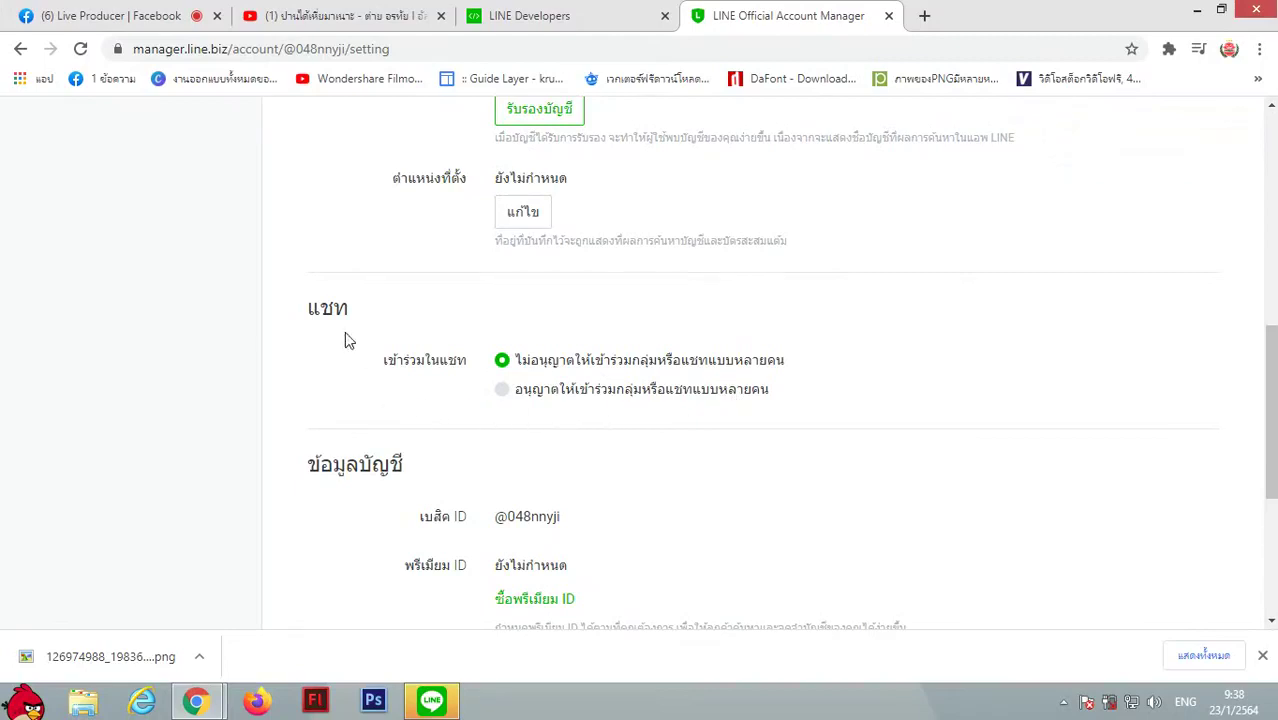
{"action": "scroll", "coordinate": [539, 456], "scroll_direction": "down", "scroll_amount": 4}
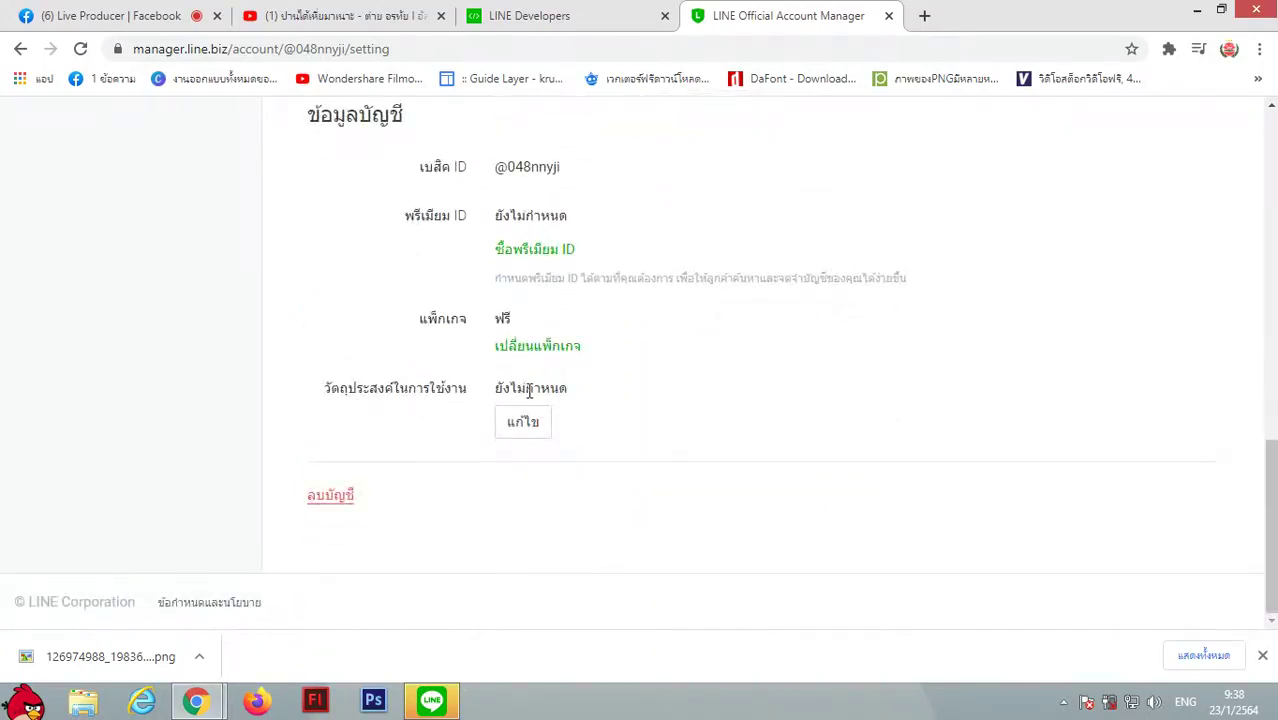
Edit the account's usage purpose (วัตถุประสงค์ในการใช้งาน) and select ให้บริการติดต่อสอบถาม.
{"action": "left_click", "coordinate": [505, 424]}
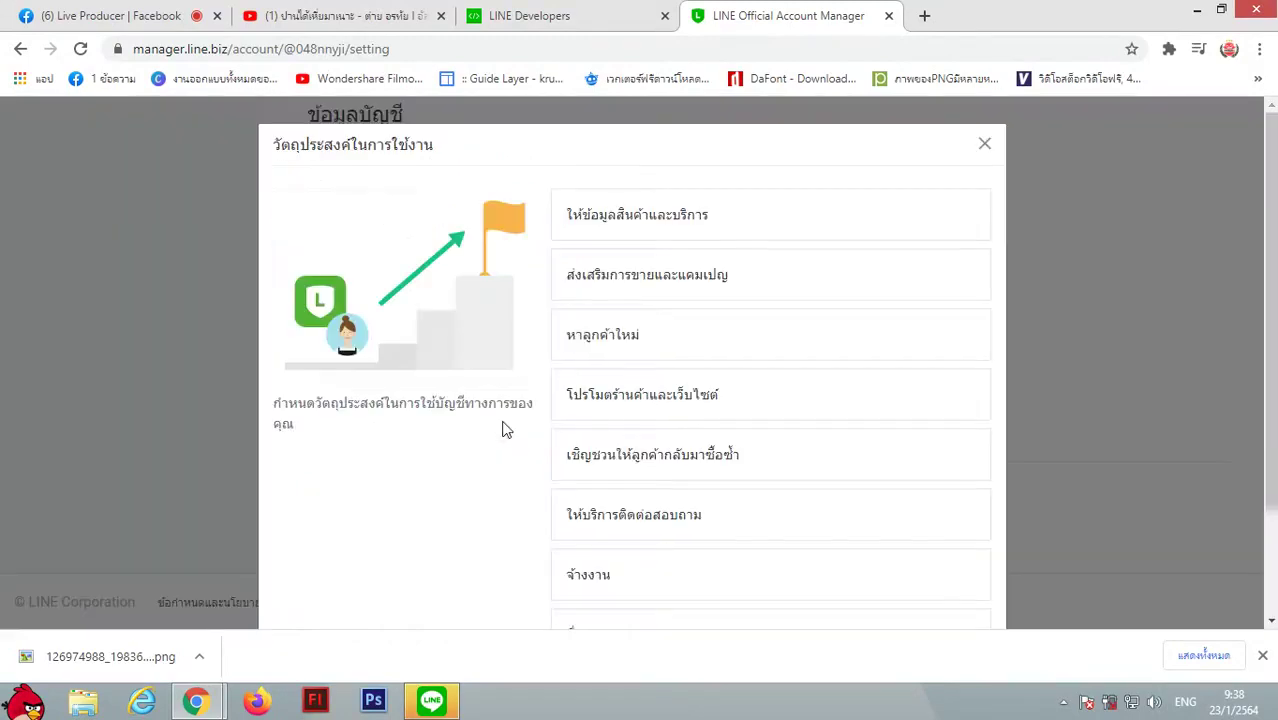
{"action": "scroll", "coordinate": [657, 374], "scroll_direction": "down", "scroll_amount": 2}
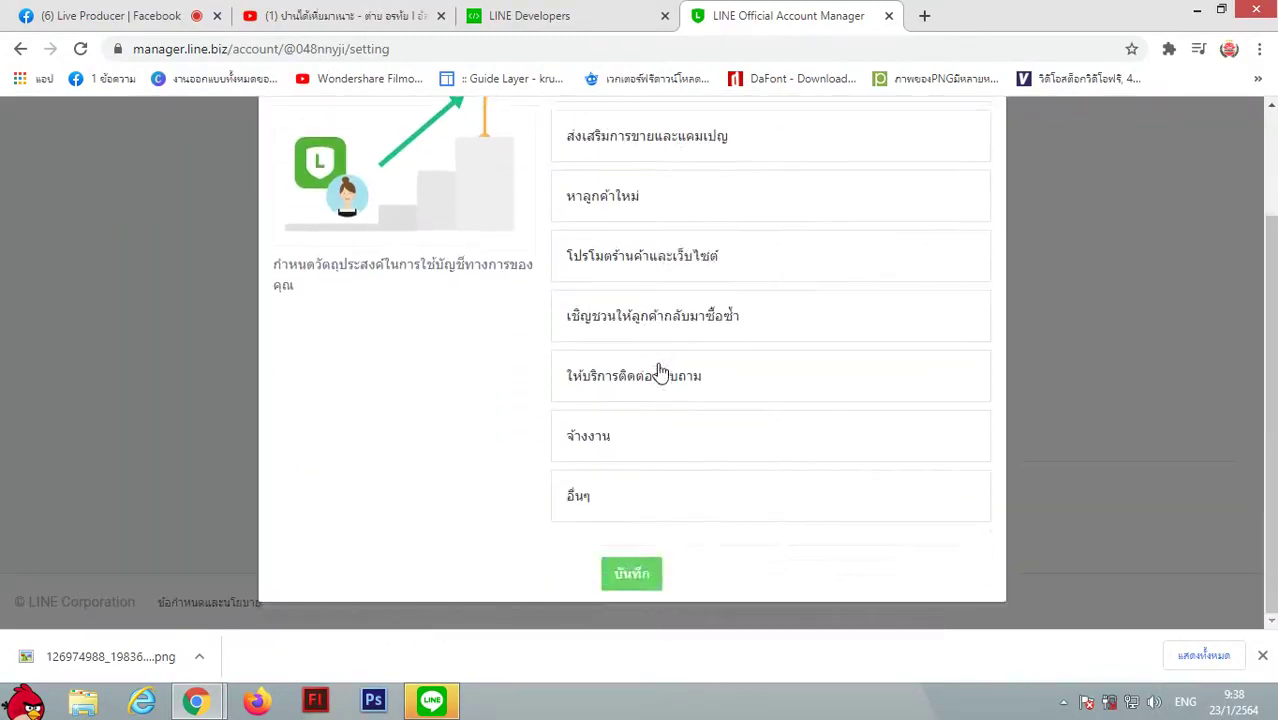
{"action": "scroll", "coordinate": [651, 444], "scroll_direction": "up", "scroll_amount": 1}
{"action": "scroll", "coordinate": [651, 444], "scroll_direction": "up", "scroll_amount": 2}
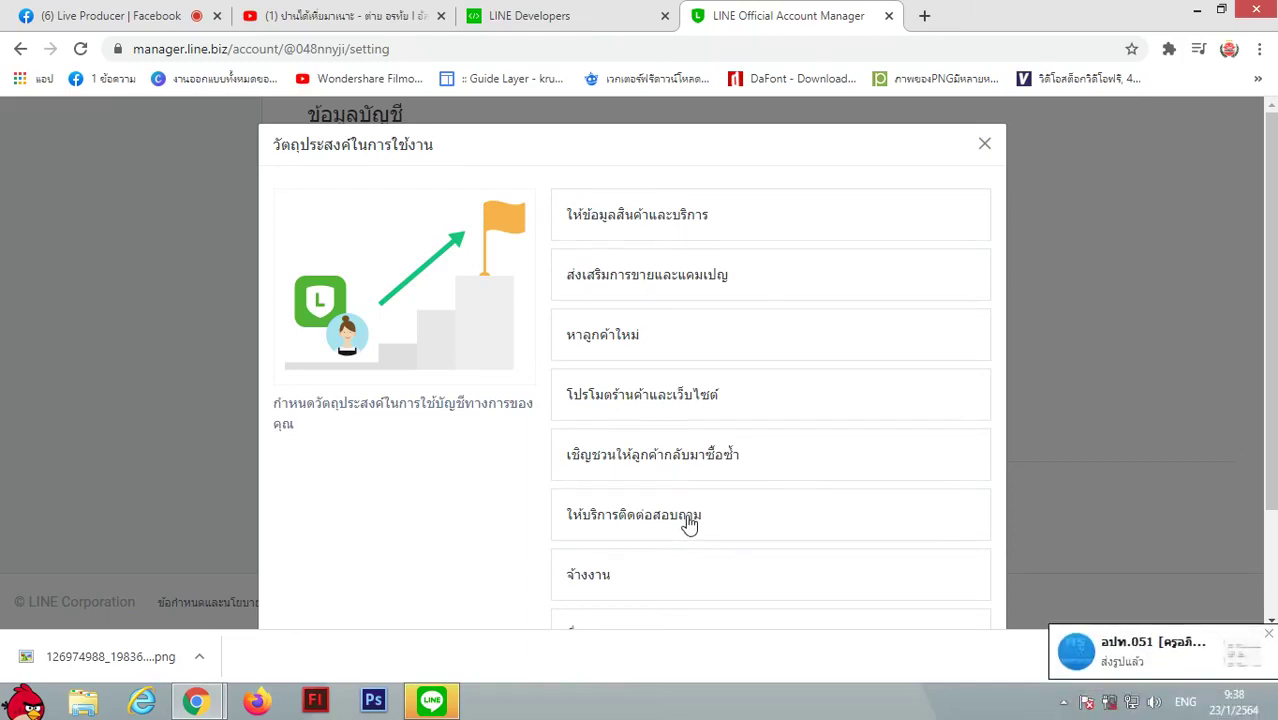
{"action": "scroll", "coordinate": [688, 527], "scroll_direction": "down", "scroll_amount": 1}
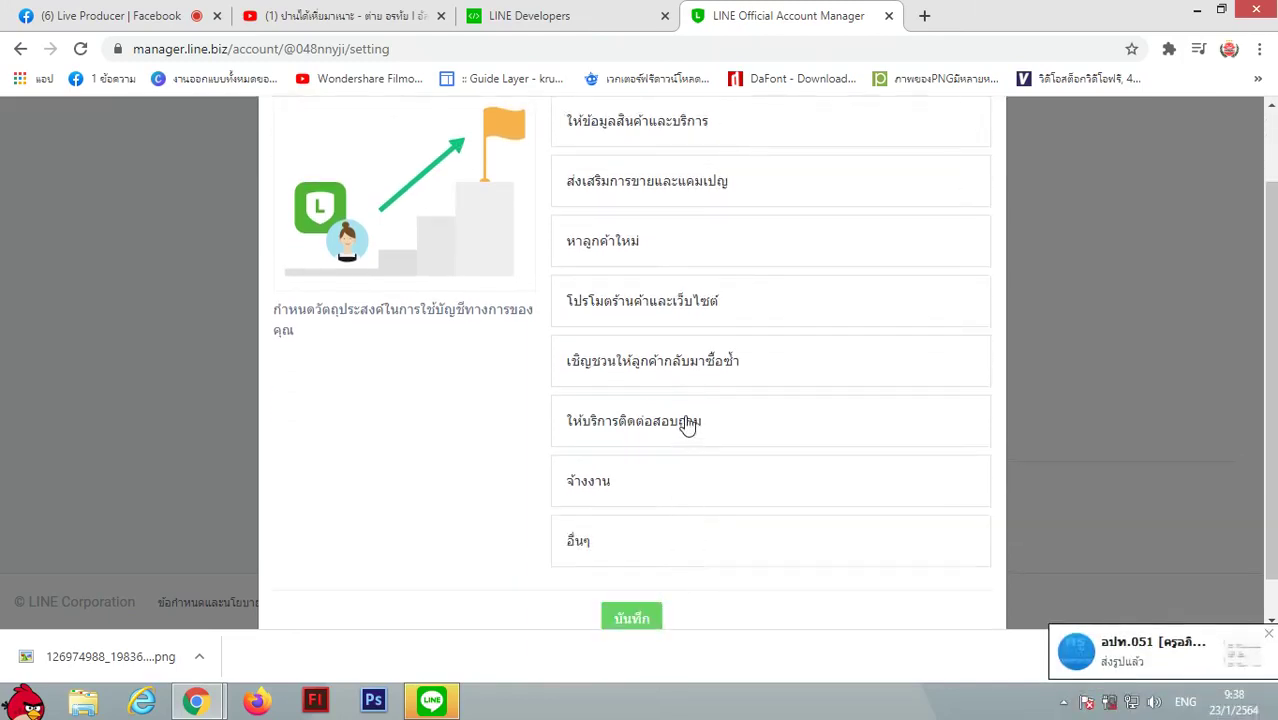
{"action": "left_click", "coordinate": [618, 539]}
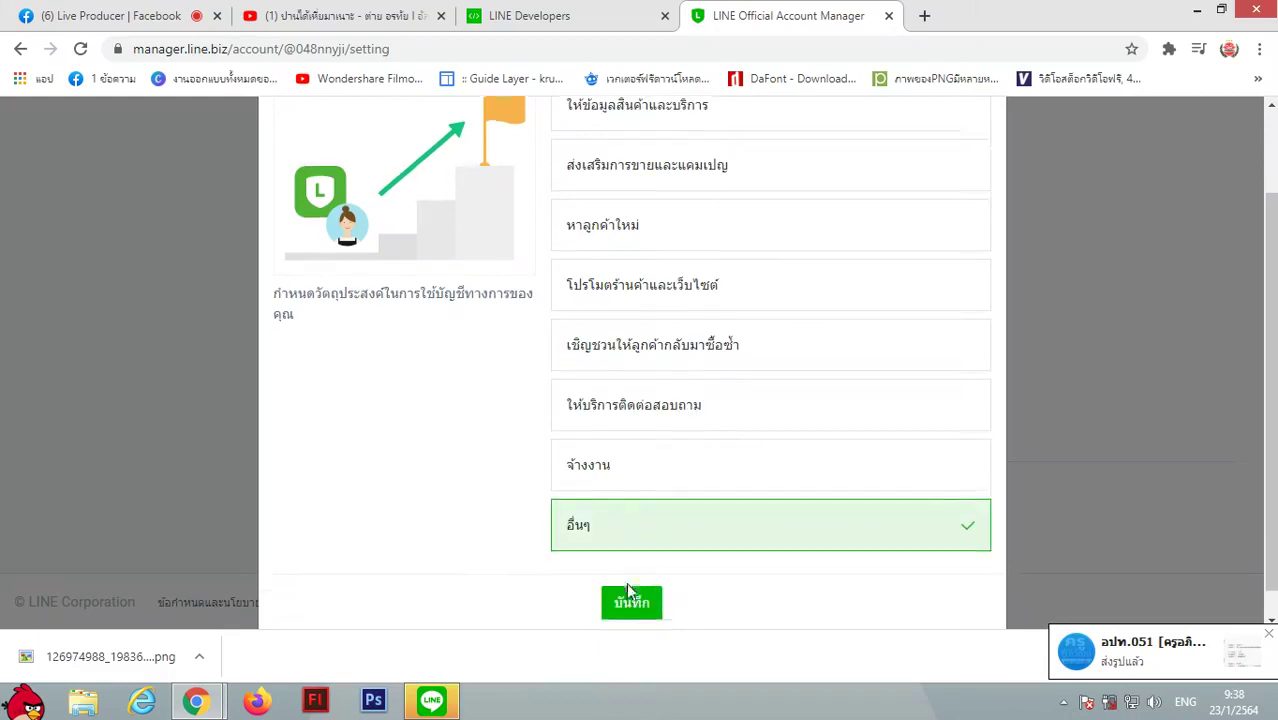
{"action": "scroll", "coordinate": [639, 388], "scroll_direction": "down", "scroll_amount": 1}
{"action": "left_click", "coordinate": [641, 383]}
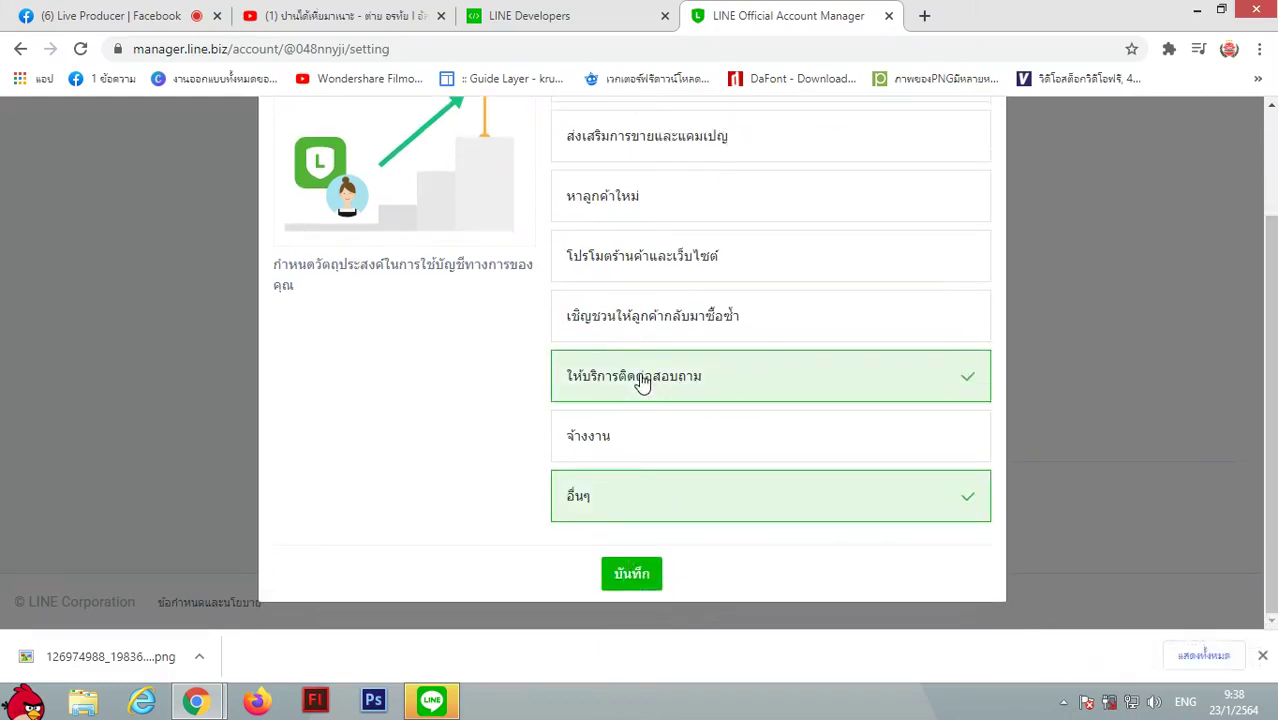
{"action": "left_click", "coordinate": [599, 498]}
{"action": "scroll", "coordinate": [631, 346], "scroll_direction": "up", "scroll_amount": 1}
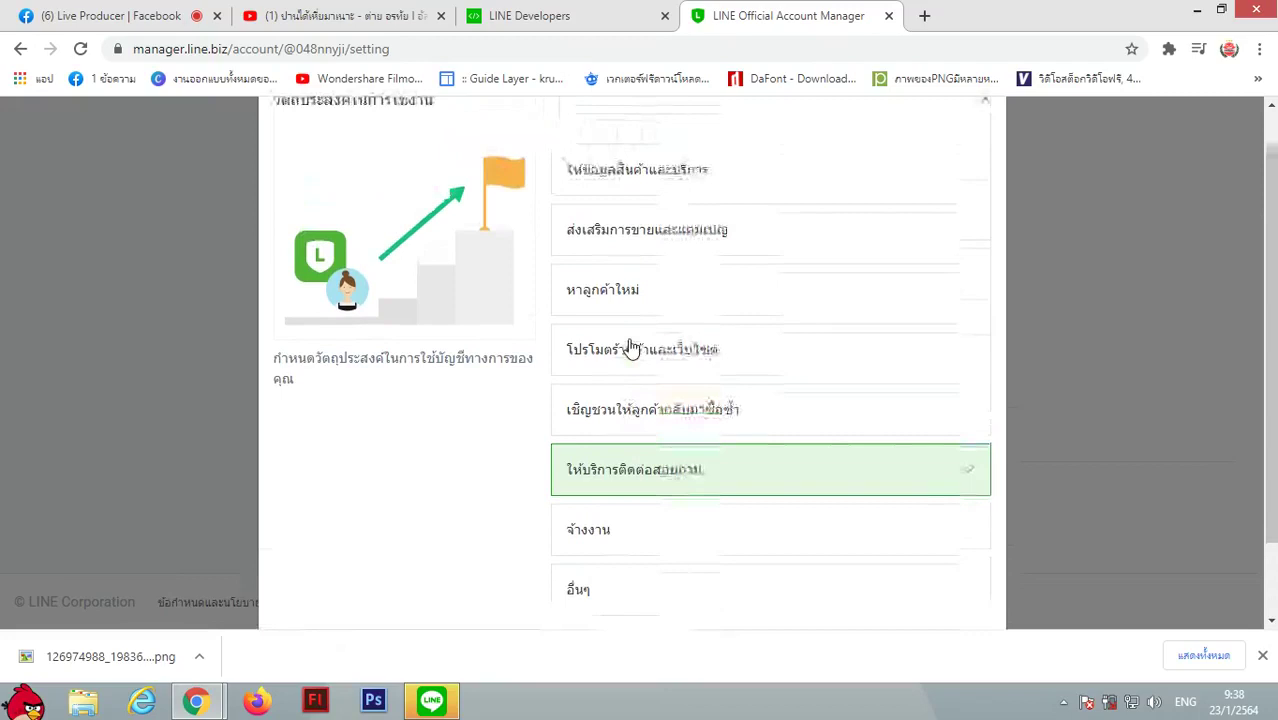
Add ให้ข้อมูลสินค้าและบริการ, โปรโมตร้านค้าและเว็บไซต์ and อื่นๆ to the selected usage purposes and save them.
{"action": "left_click", "coordinate": [676, 178]}
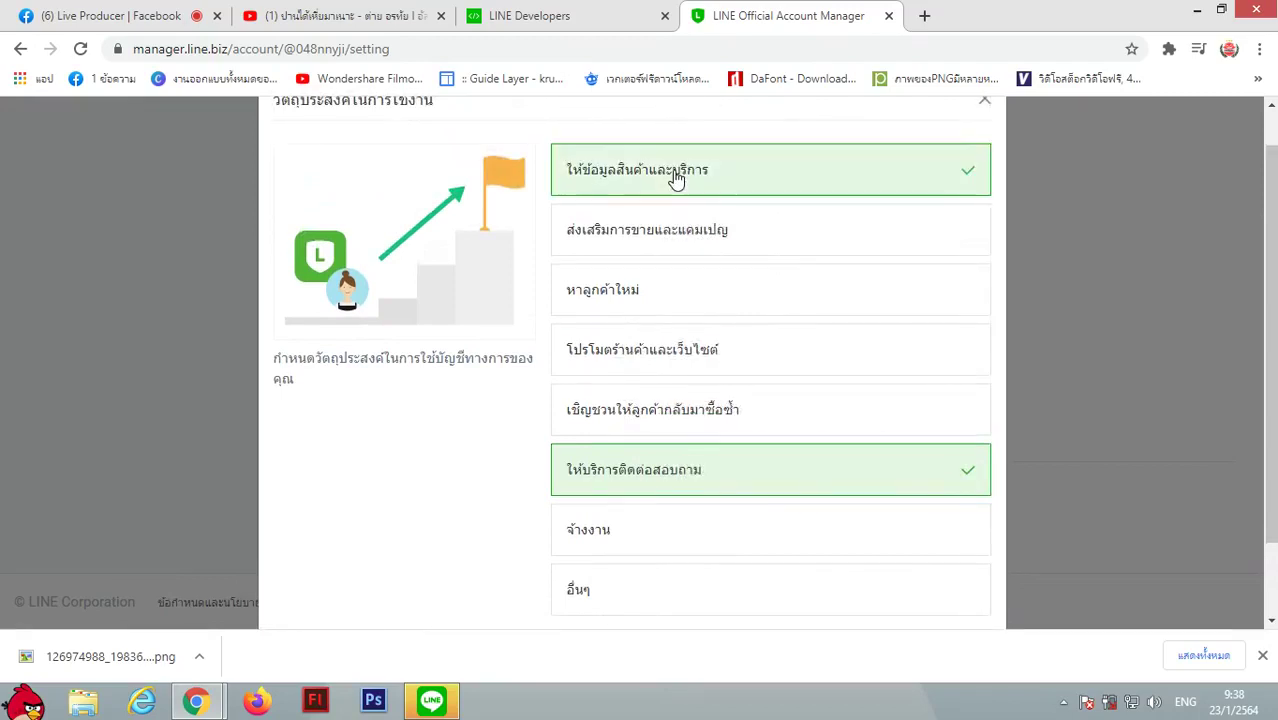
{"action": "left_click", "coordinate": [659, 358]}
{"action": "scroll", "coordinate": [560, 590], "scroll_direction": "down", "scroll_amount": 2}
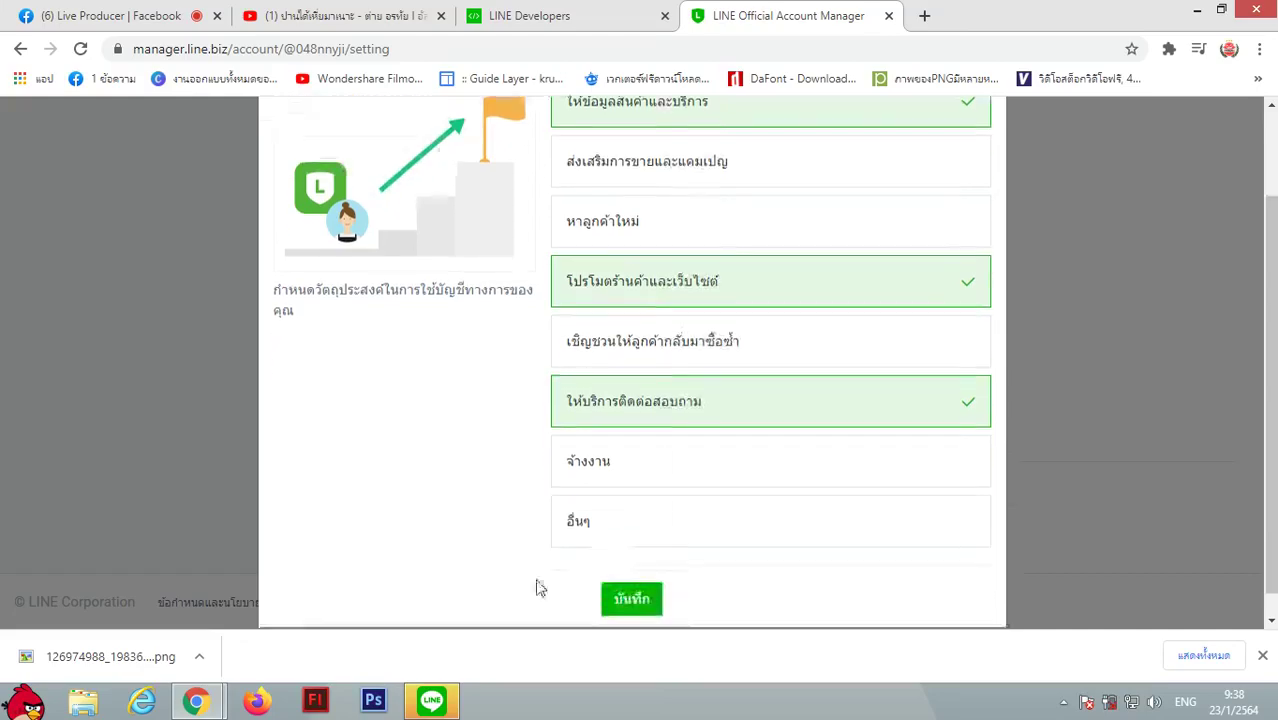
{"action": "left_click", "coordinate": [594, 500]}
{"action": "left_click", "coordinate": [631, 573]}
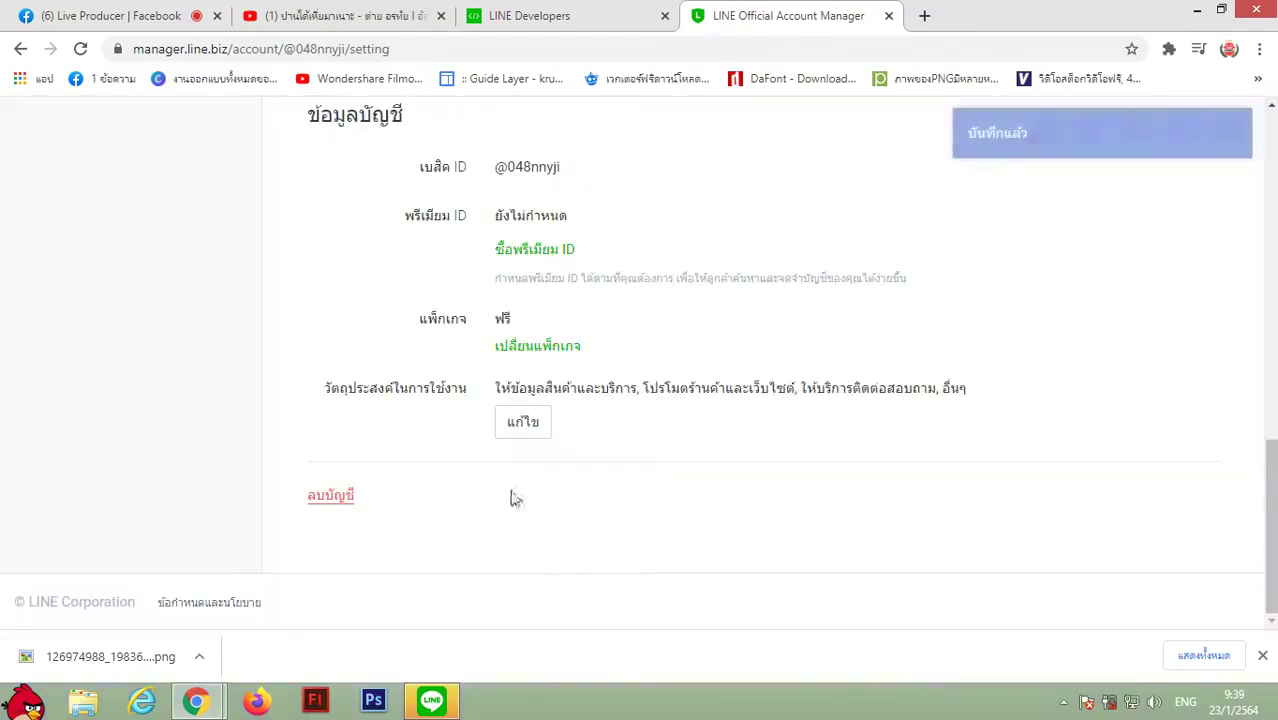
Open the response settings (ตั้งค่าการตอบกลับ) and look over the response mode, greeting, auto-response and Webhook options.
{"action": "scroll", "coordinate": [334, 411], "scroll_direction": "up", "scroll_amount": 10}
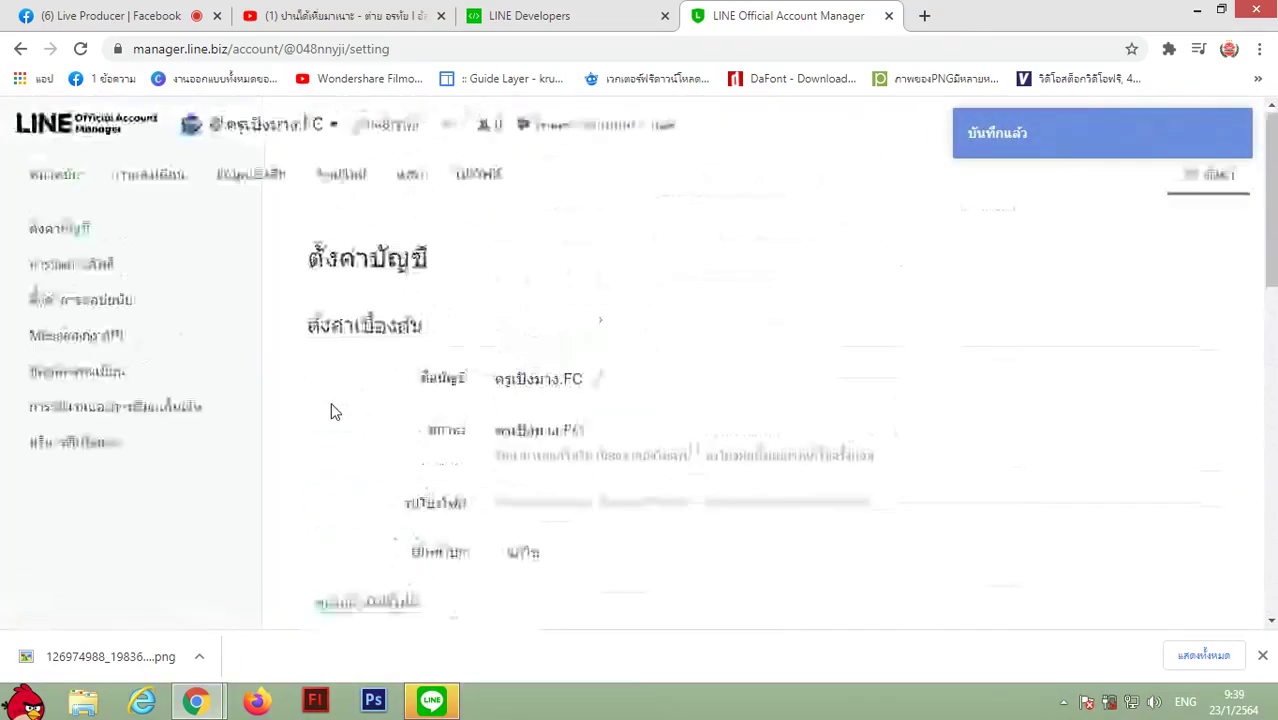
{"action": "left_click", "coordinate": [82, 308]}
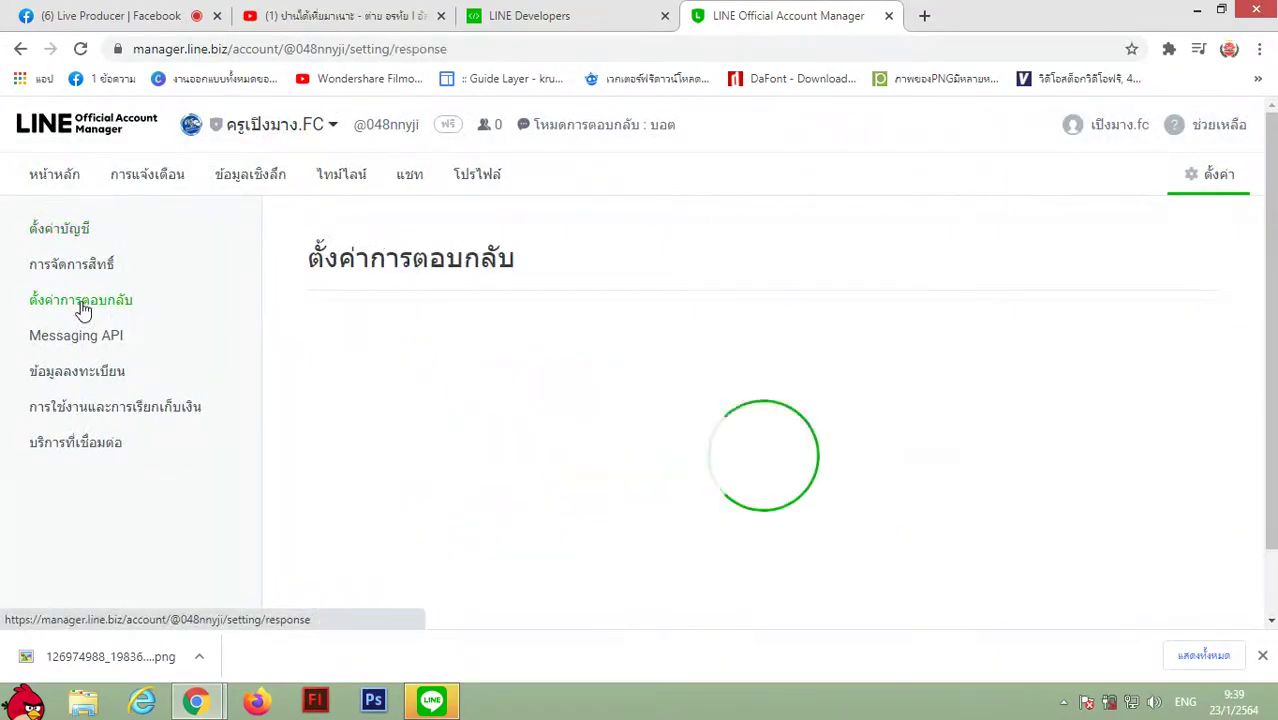
{"action": "scroll", "coordinate": [399, 485], "scroll_direction": "down", "scroll_amount": 2}
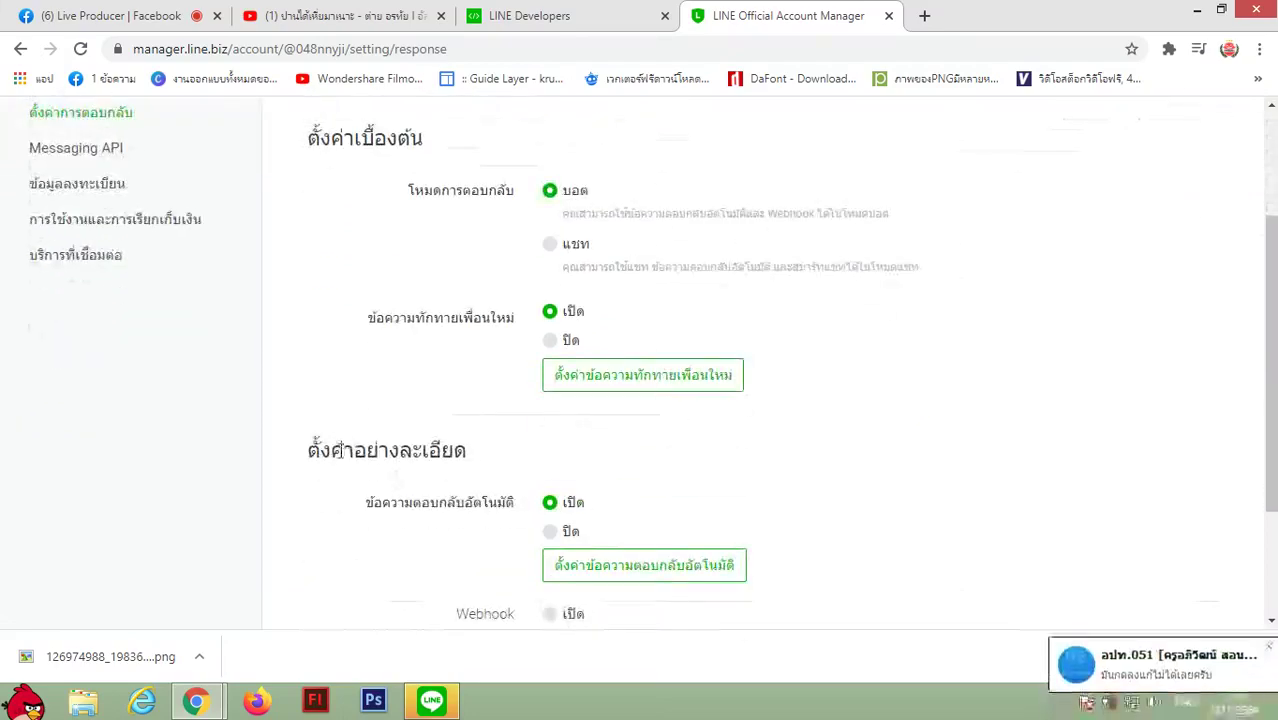
{"action": "scroll", "coordinate": [336, 390], "scroll_direction": "down", "scroll_amount": 2}
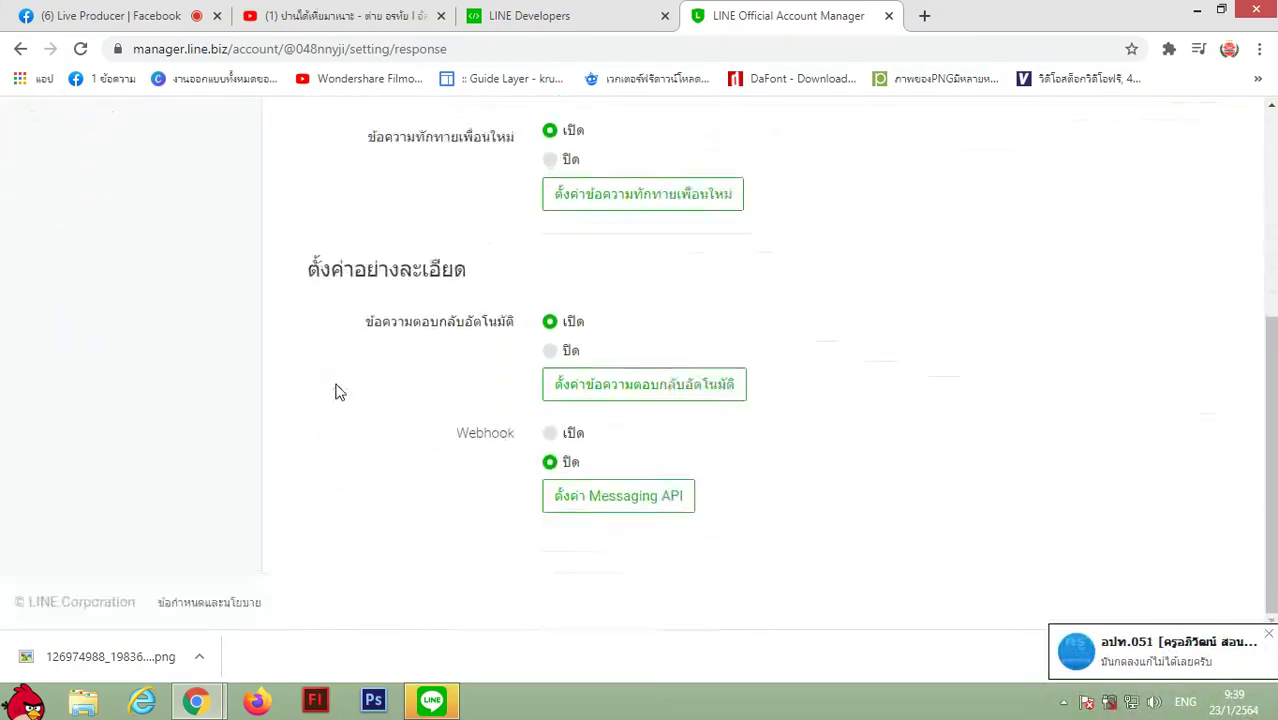
{"action": "scroll", "coordinate": [336, 390], "scroll_direction": "up", "scroll_amount": 3}
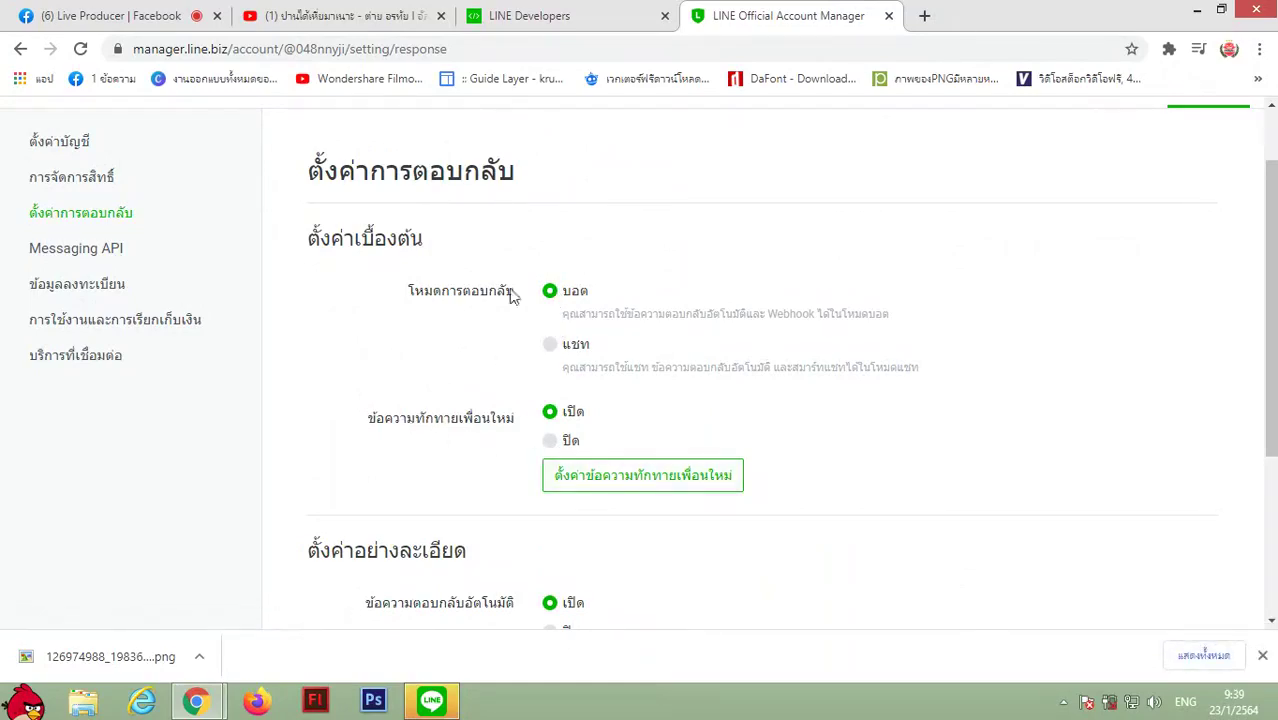
{"action": "scroll", "coordinate": [277, 457], "scroll_direction": "down", "scroll_amount": 3}
{"action": "scroll", "coordinate": [300, 463], "scroll_direction": "up", "scroll_amount": 4}
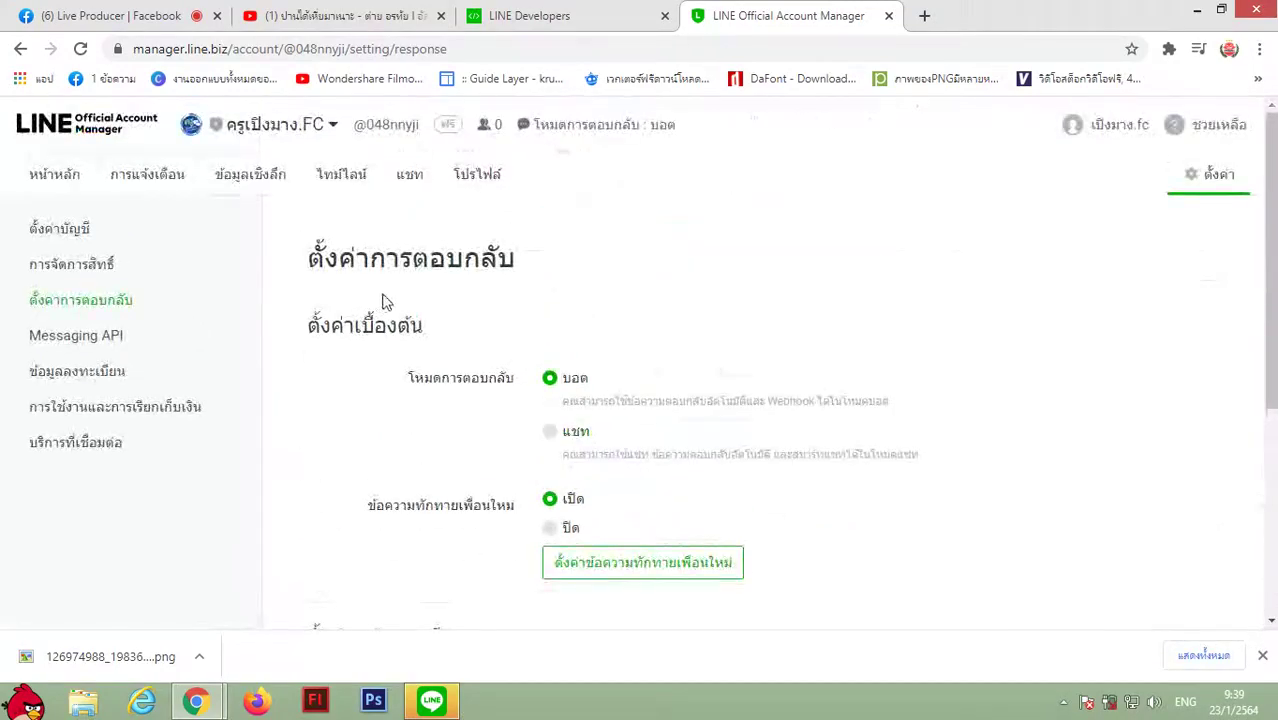
Open the profile page settings (โปรไฟล์) and look over the preview, basic information, button and design options.
{"action": "left_click", "coordinate": [481, 187]}
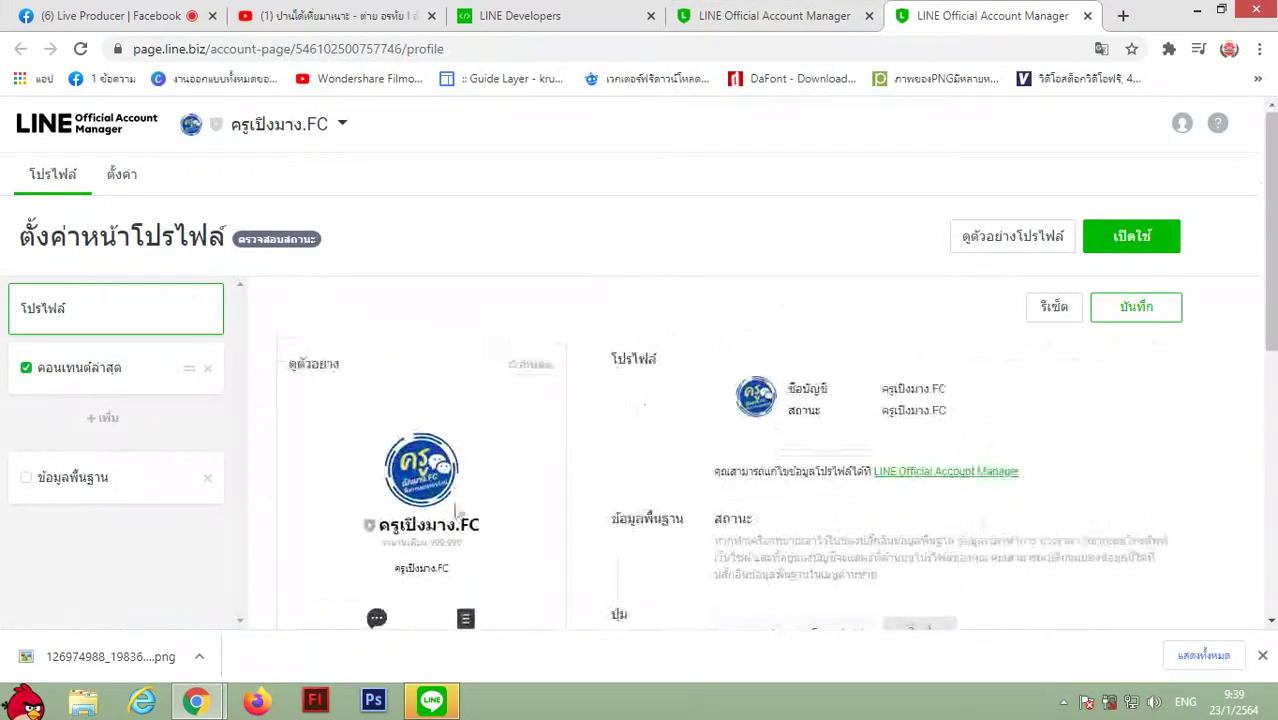
{"action": "scroll", "coordinate": [580, 410], "scroll_direction": "down", "scroll_amount": 2}
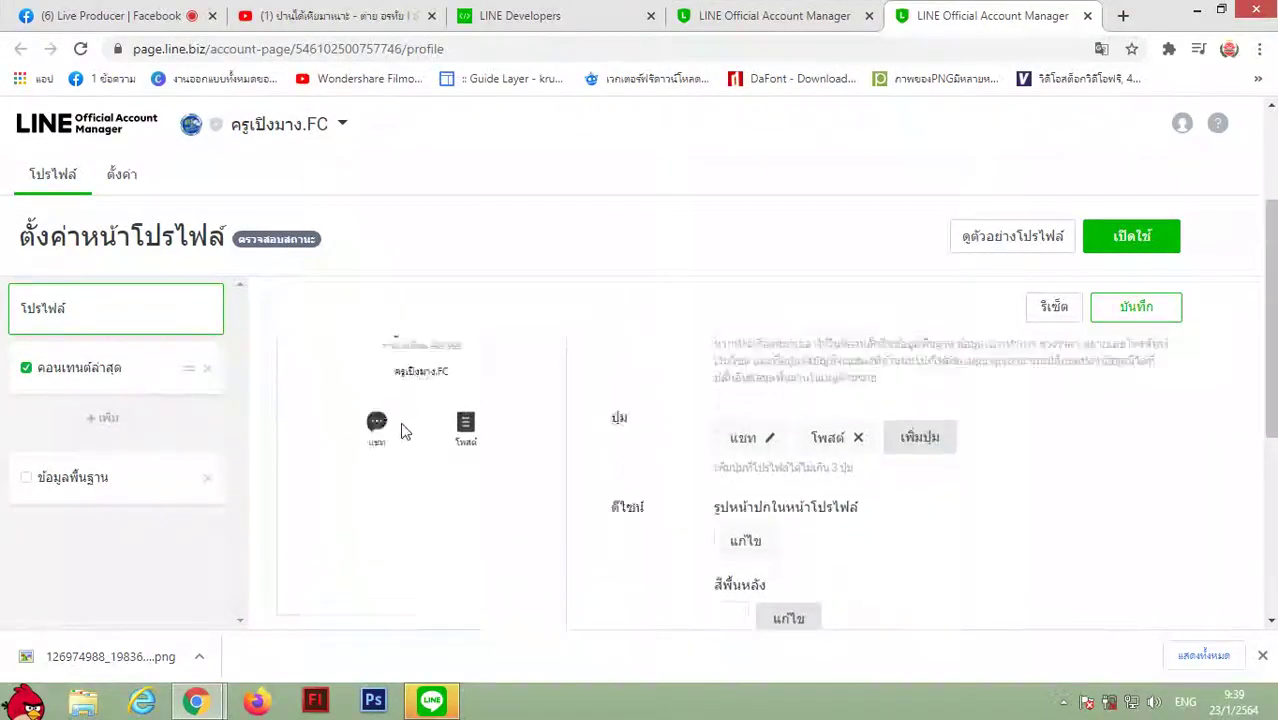
{"action": "scroll", "coordinate": [404, 431], "scroll_direction": "up", "scroll_amount": 1}
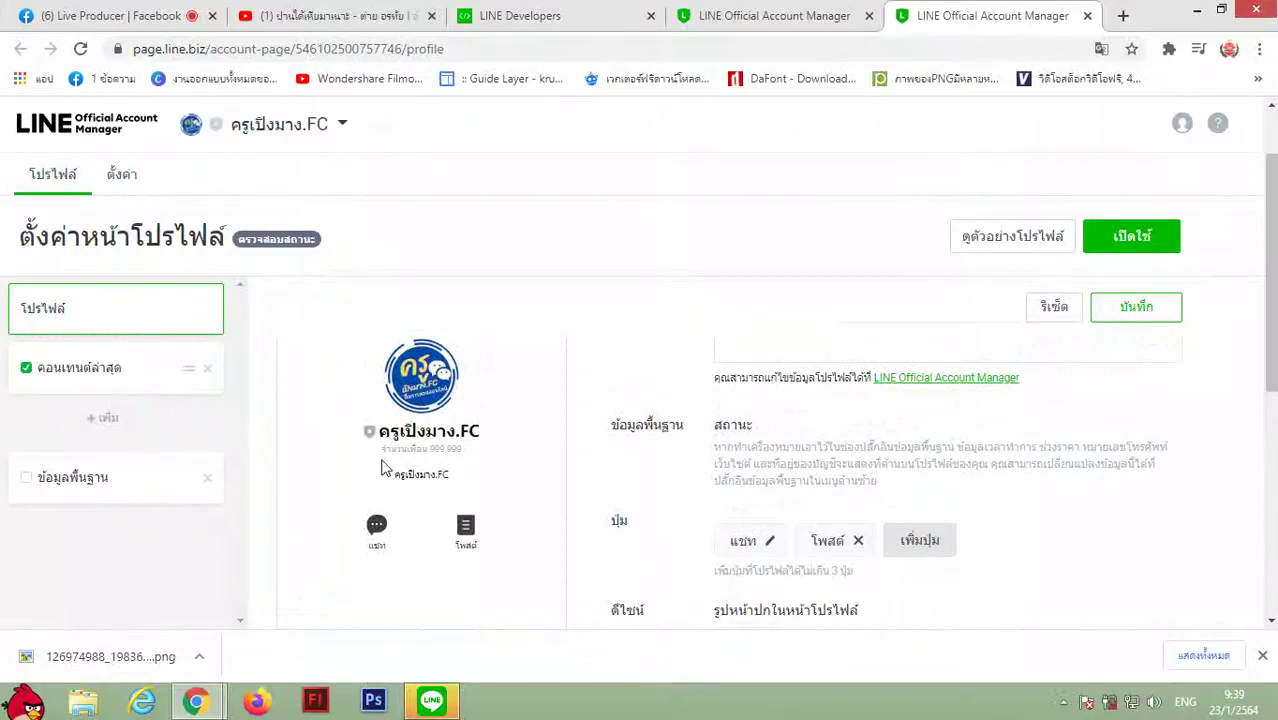
{"action": "scroll", "coordinate": [655, 487], "scroll_direction": "up", "scroll_amount": 1}
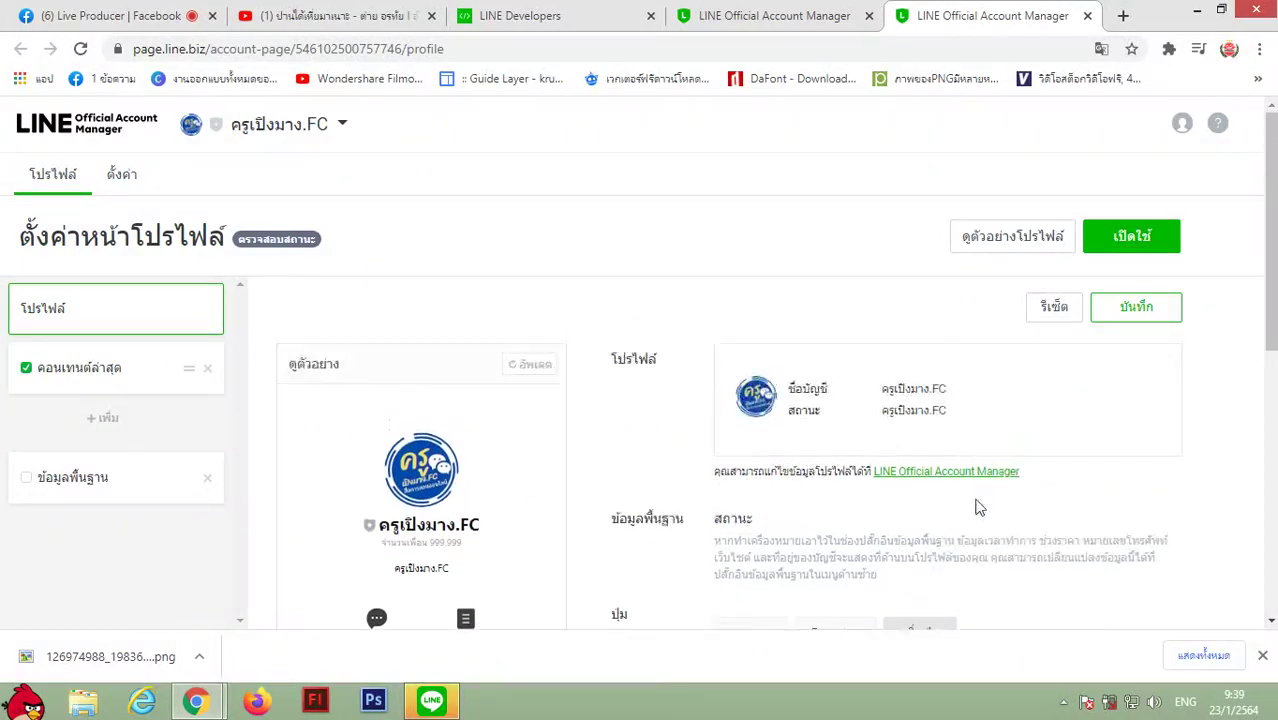
{"action": "scroll", "coordinate": [699, 533], "scroll_direction": "down", "scroll_amount": 4}
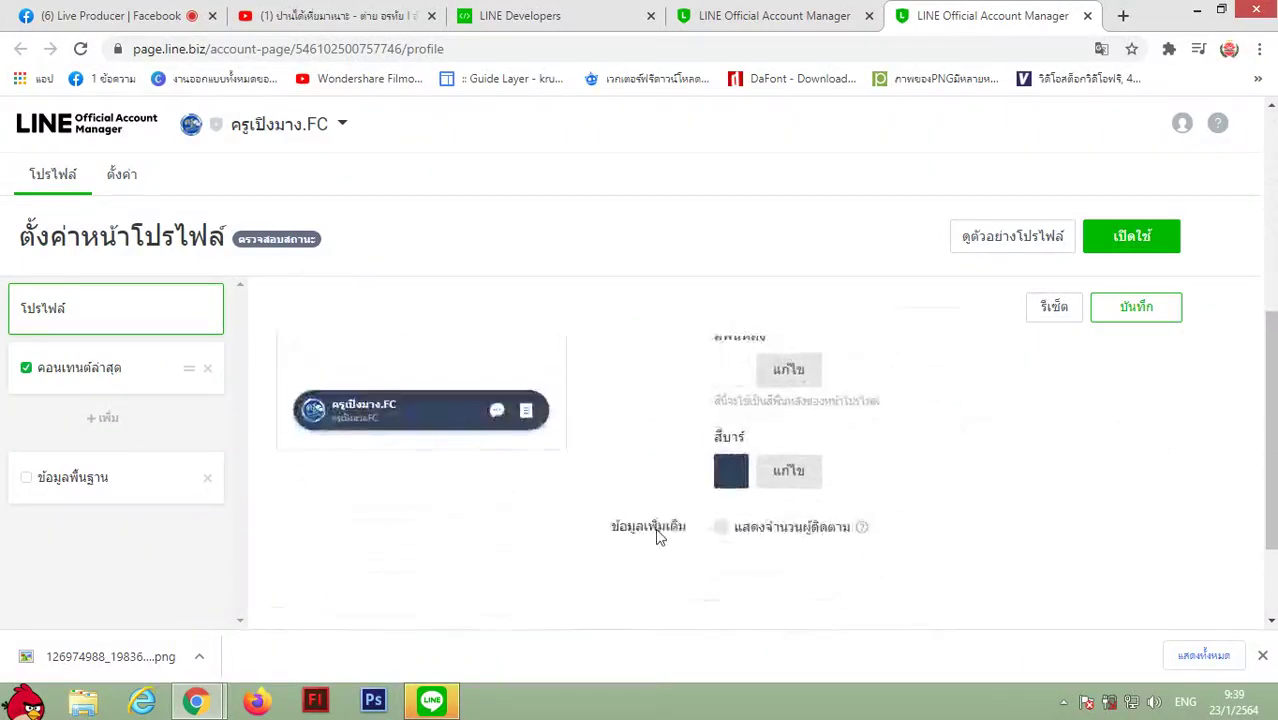
{"action": "scroll", "coordinate": [763, 537], "scroll_direction": "up", "scroll_amount": 2}
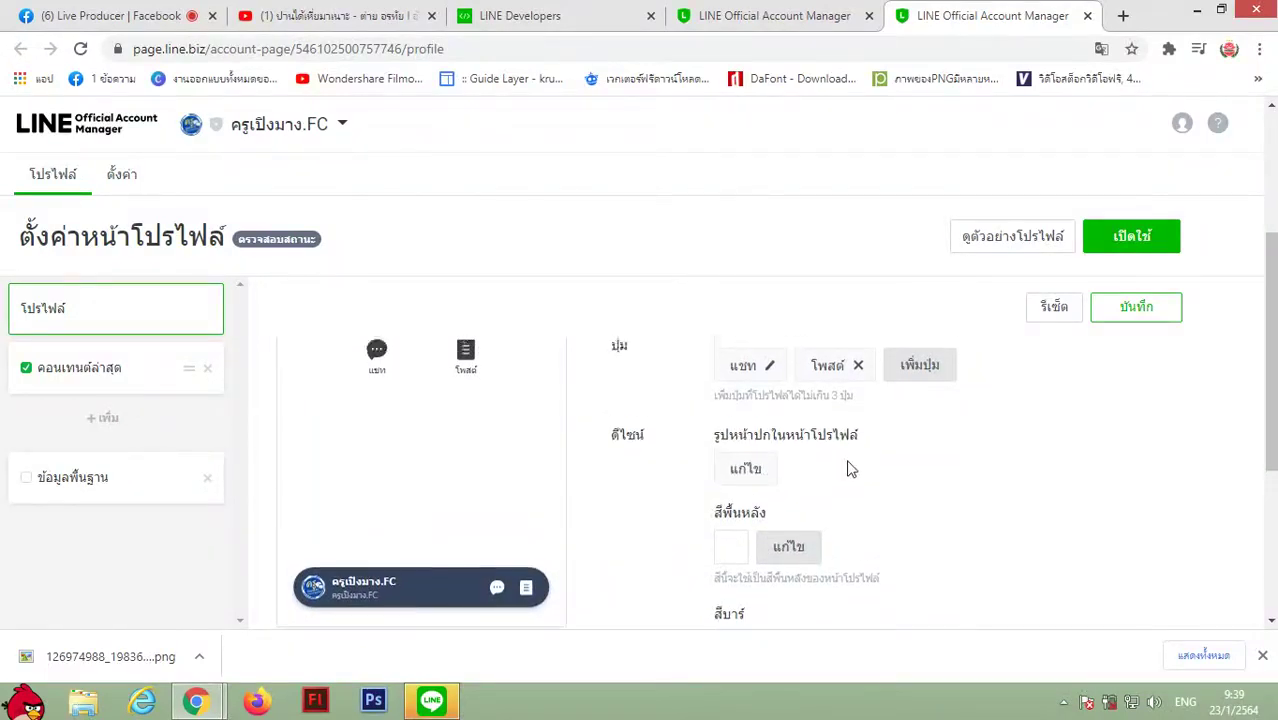
{"action": "scroll", "coordinate": [860, 490], "scroll_direction": "up", "scroll_amount": 2}
{"action": "scroll", "coordinate": [890, 540], "scroll_direction": "down", "scroll_amount": 2}
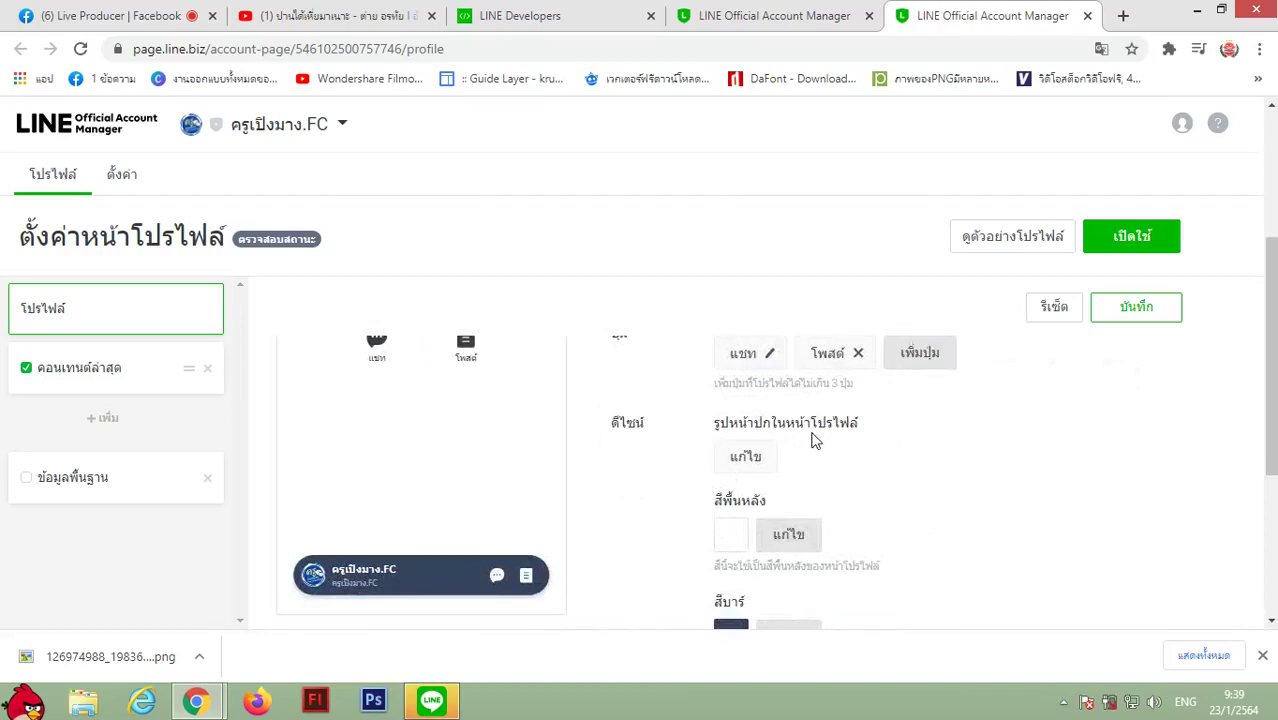
Upload the downloaded Facebook cover PNG as the profile page's cover image, cropped at full height around the man and round logo.
{"action": "left_click", "coordinate": [745, 460]}
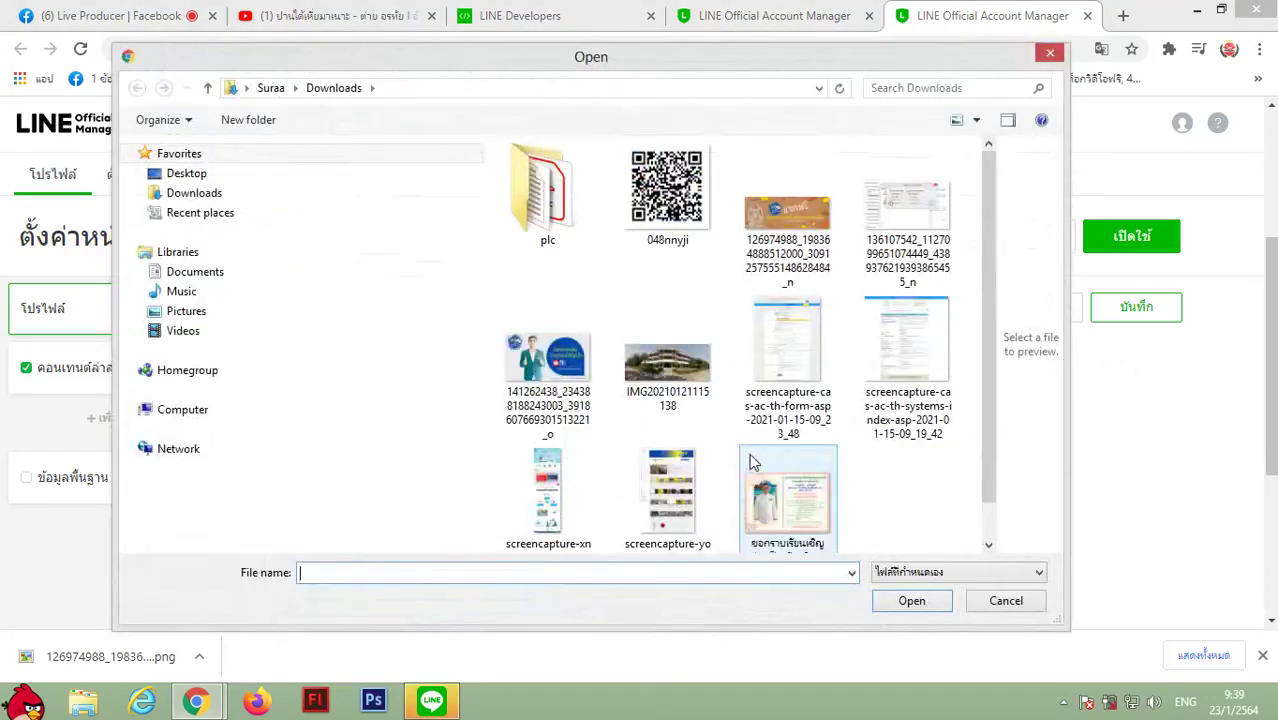
{"action": "double_click", "coordinate": [786, 215]}
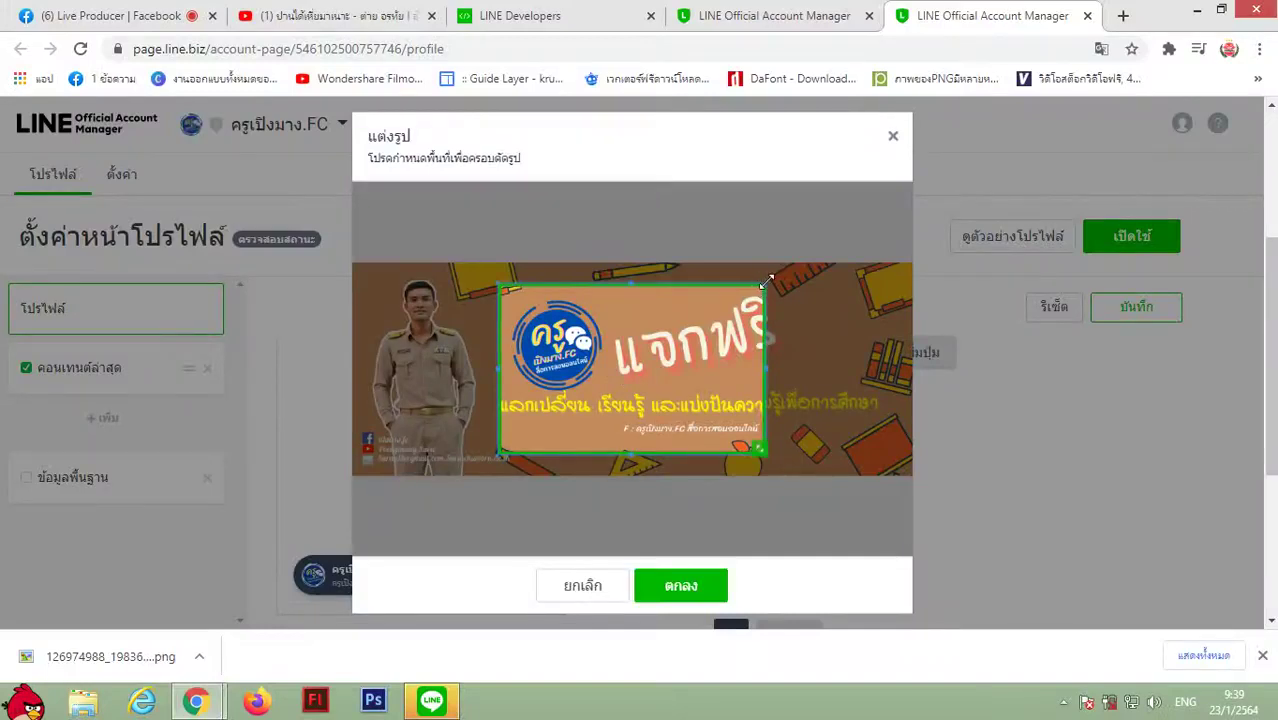
{"action": "left_click_drag", "start_coordinate": [767, 283], "coordinate": [907, 254]}
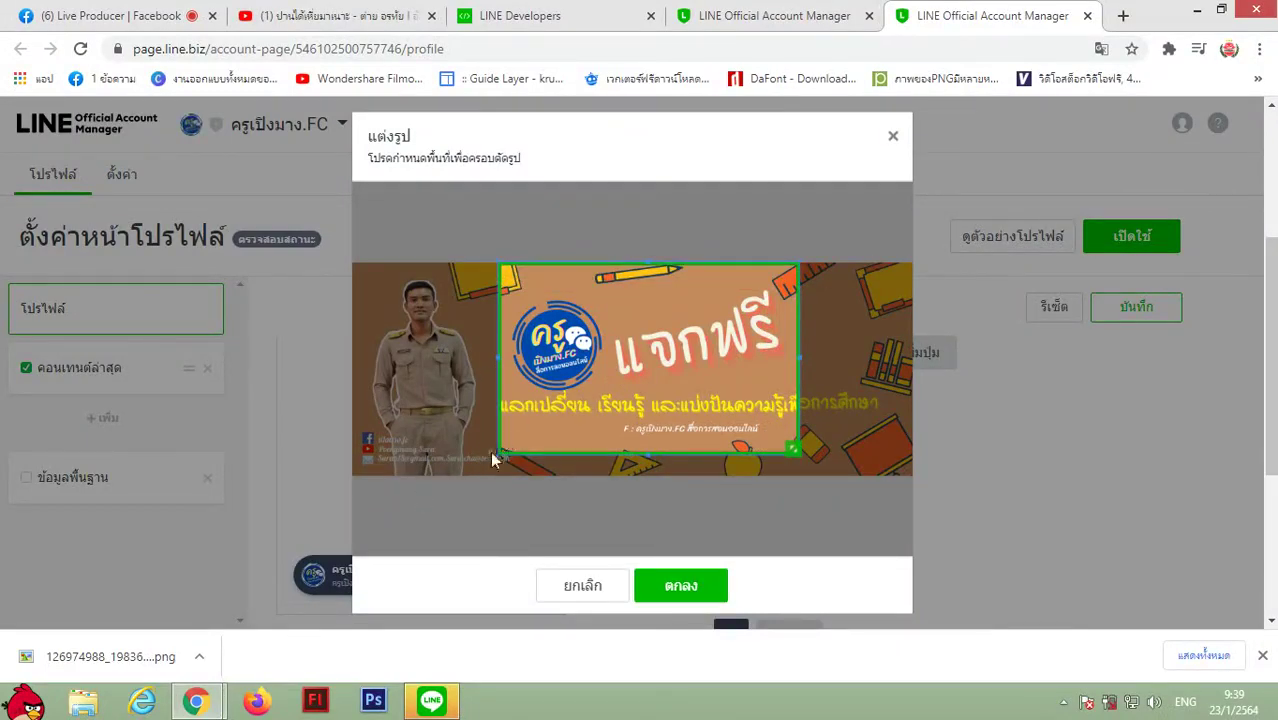
{"action": "left_click_drag", "start_coordinate": [499, 452], "coordinate": [436, 492]}
{"action": "left_click_drag", "start_coordinate": [576, 418], "coordinate": [466, 418]}
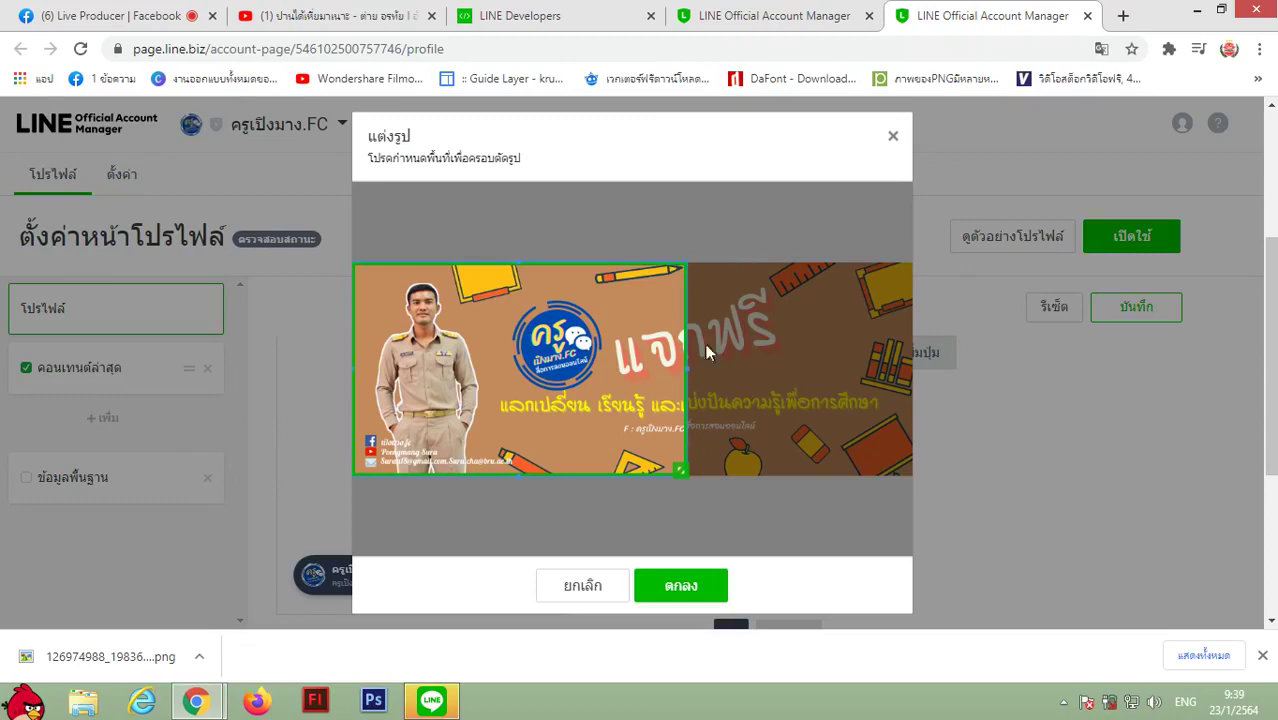
{"action": "left_click_drag", "start_coordinate": [570, 394], "coordinate": [510, 375]}
{"action": "left_click", "coordinate": [678, 586]}
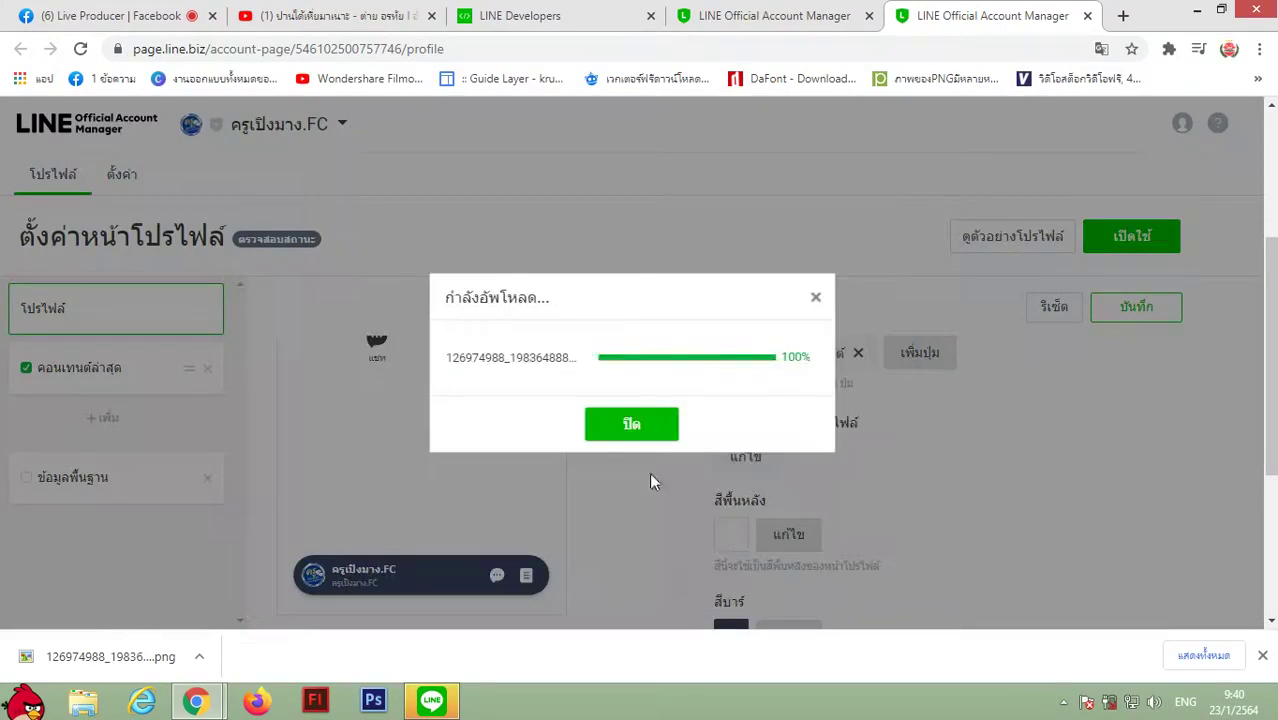
{"action": "left_click", "coordinate": [634, 424]}
Set the profile page's background colour (สีพื้นหลัง) to dark blue.
{"action": "scroll", "coordinate": [952, 525], "scroll_direction": "down", "scroll_amount": 2}
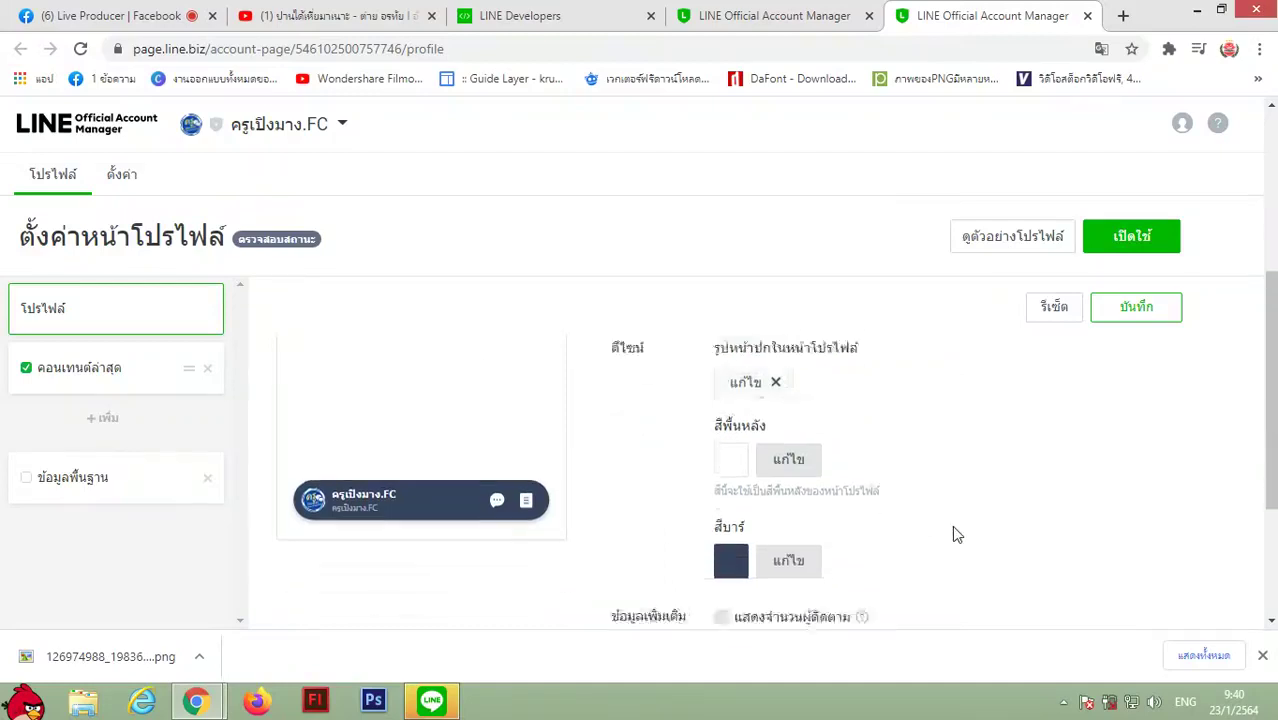
{"action": "scroll", "coordinate": [949, 519], "scroll_direction": "up", "scroll_amount": 2}
{"action": "left_click", "coordinate": [735, 538]}
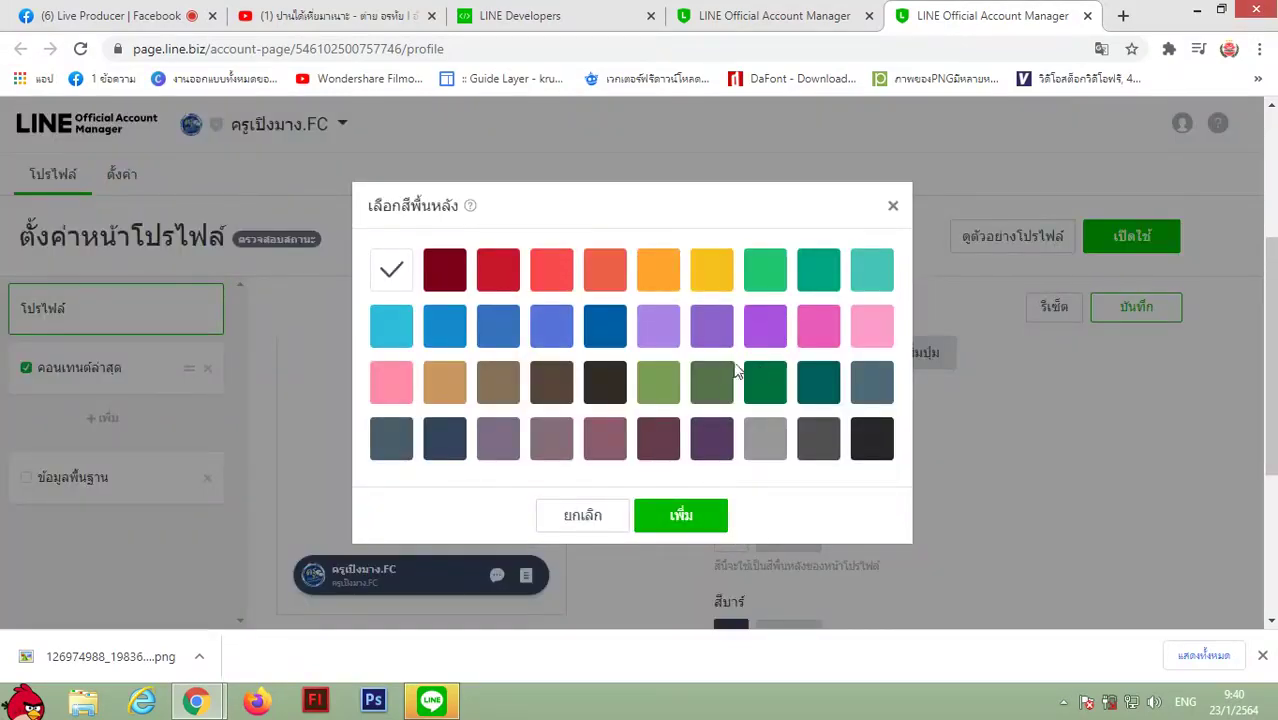
{"action": "left_click", "coordinate": [607, 330]}
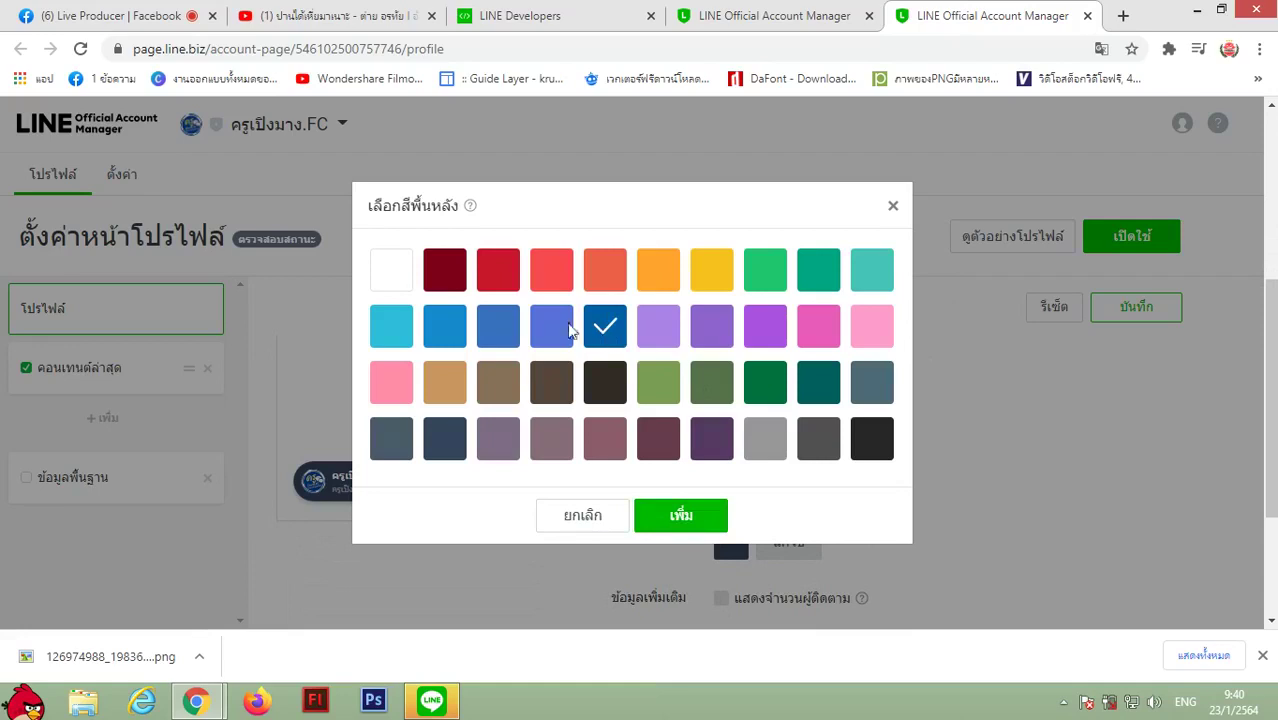
{"action": "left_click", "coordinate": [680, 516]}
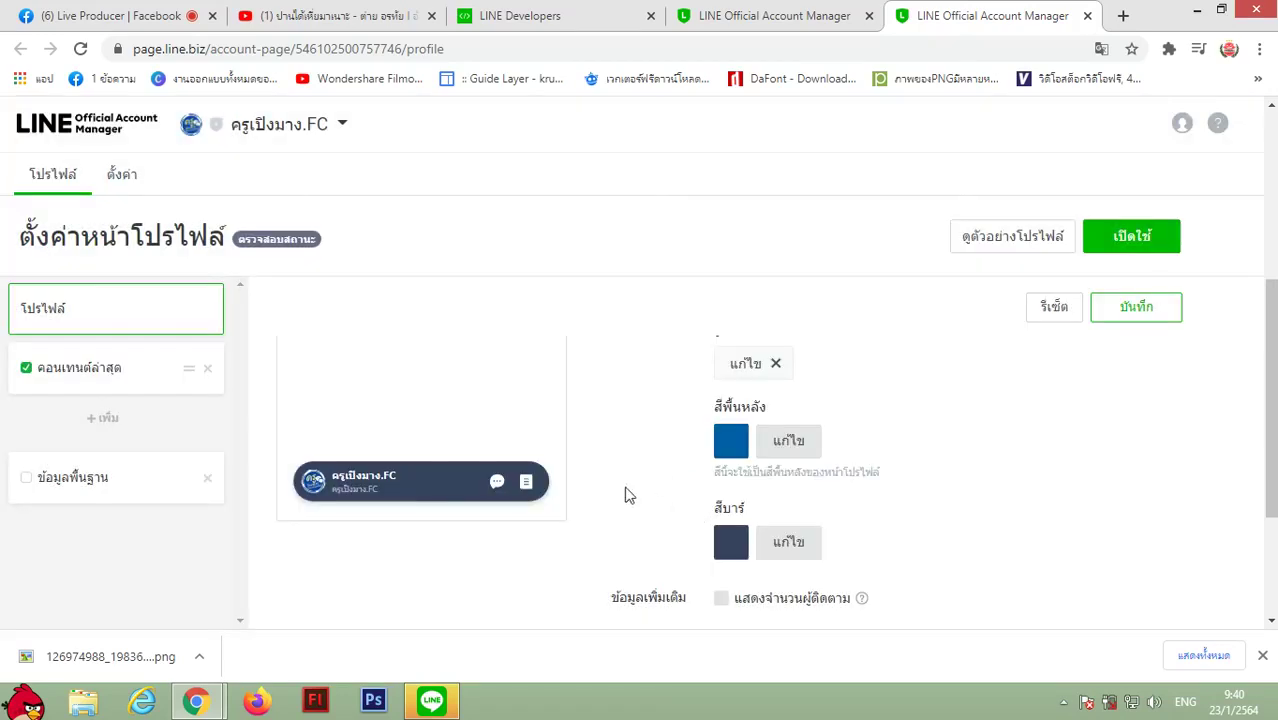
Set the profile page's bar colour (สีบาร์) to periwinkle blue and enable showing the number of followers (แสดงจำนวนผู้ติดตาม).
{"action": "scroll", "coordinate": [628, 495], "scroll_direction": "down", "scroll_amount": 2}
{"action": "scroll", "coordinate": [635, 490], "scroll_direction": "up", "scroll_amount": 3}
{"action": "scroll", "coordinate": [606, 594], "scroll_direction": "down", "scroll_amount": 1}
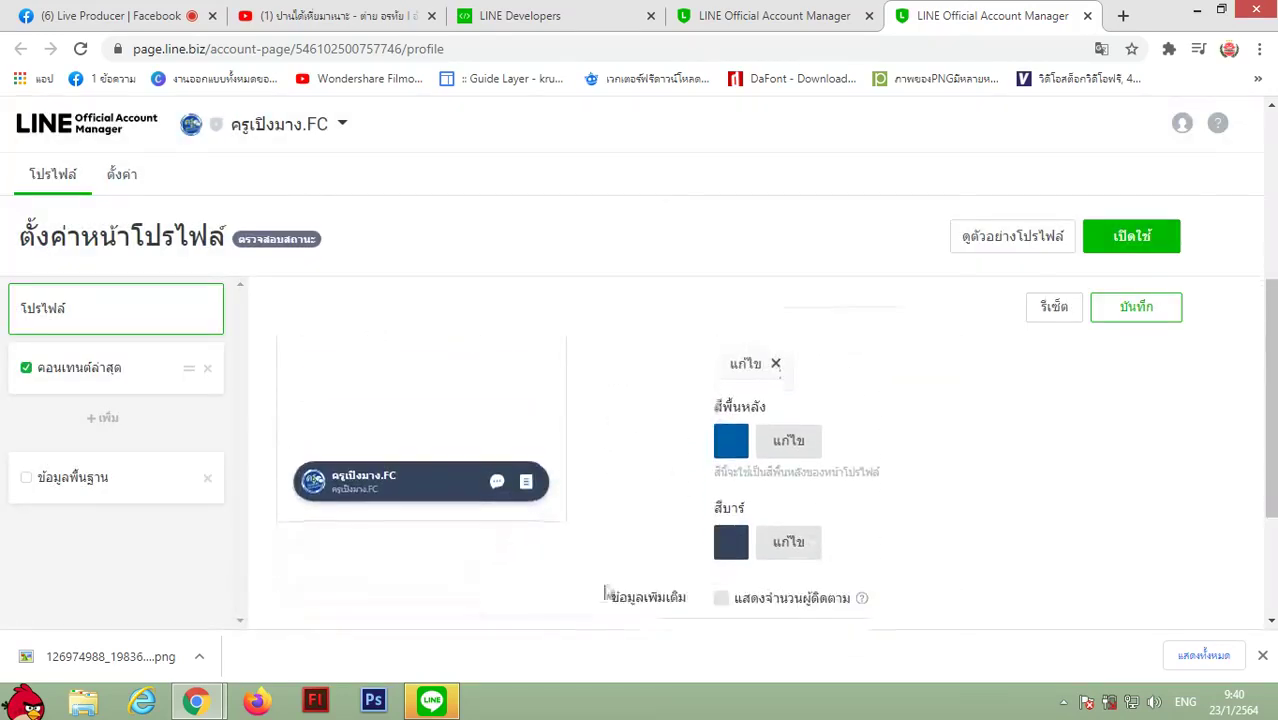
{"action": "left_click", "coordinate": [731, 547]}
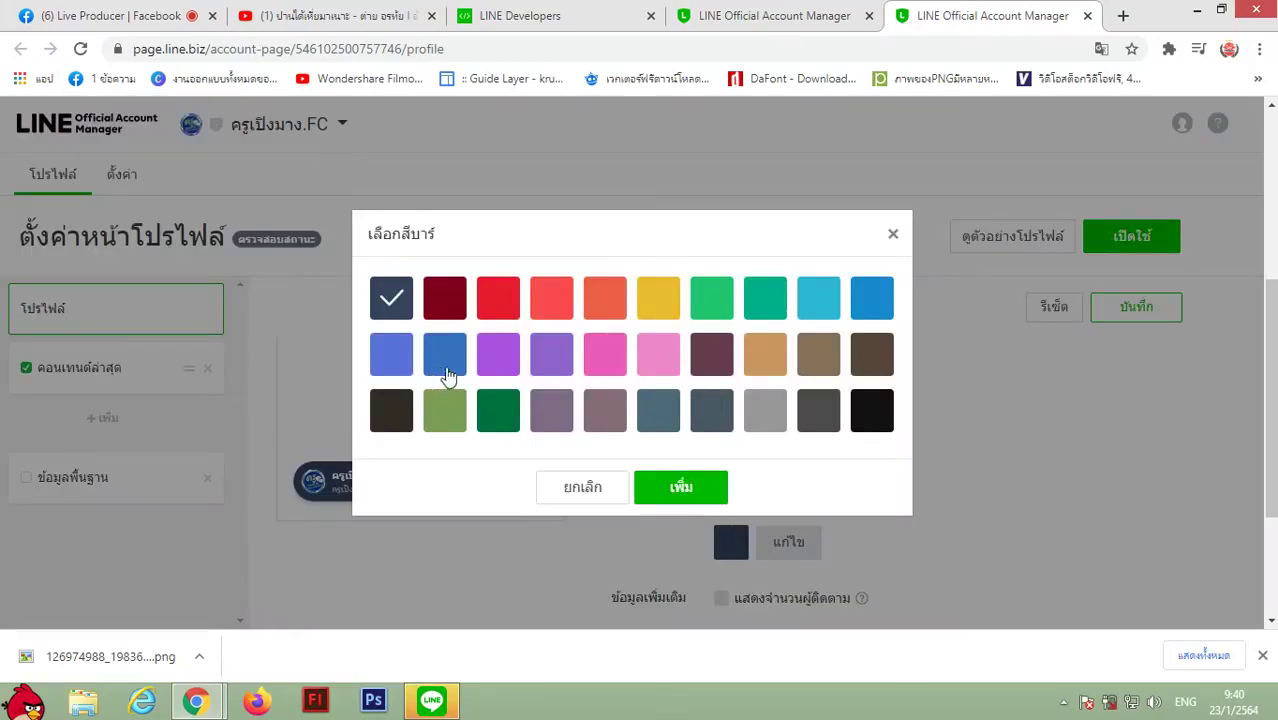
{"action": "left_click", "coordinate": [681, 487]}
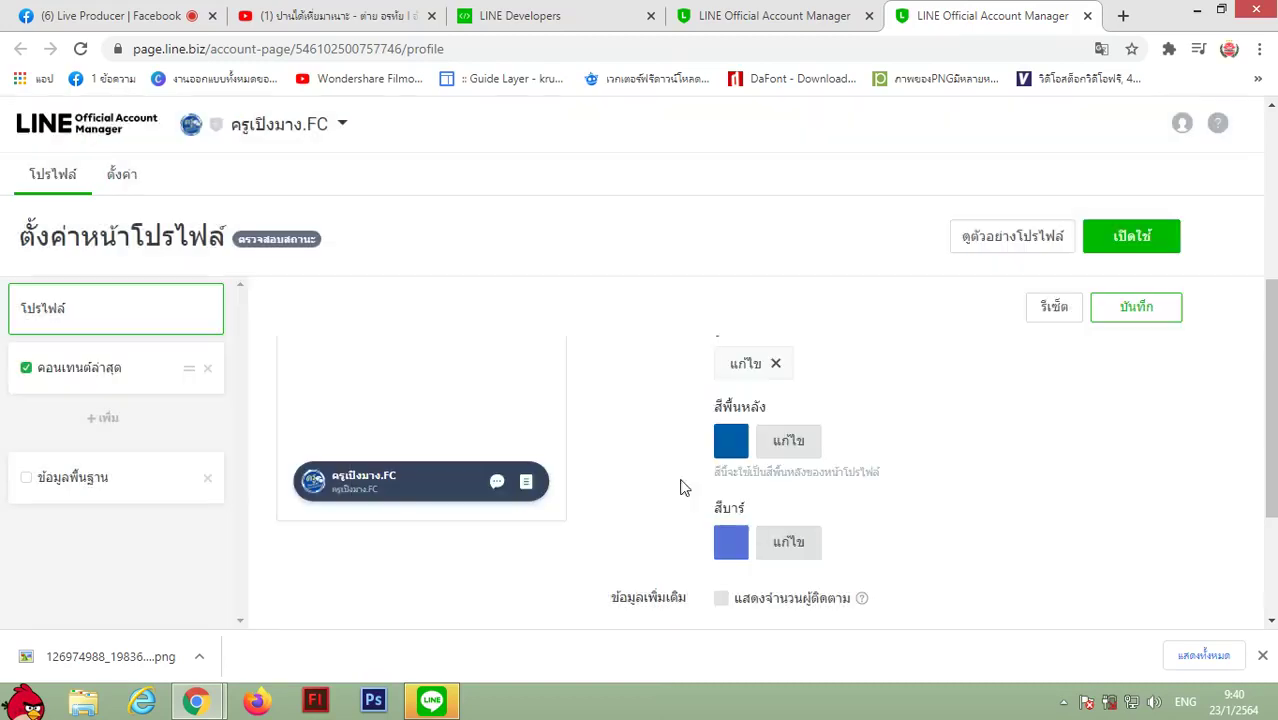
{"action": "scroll", "coordinate": [970, 482], "scroll_direction": "down", "scroll_amount": 2}
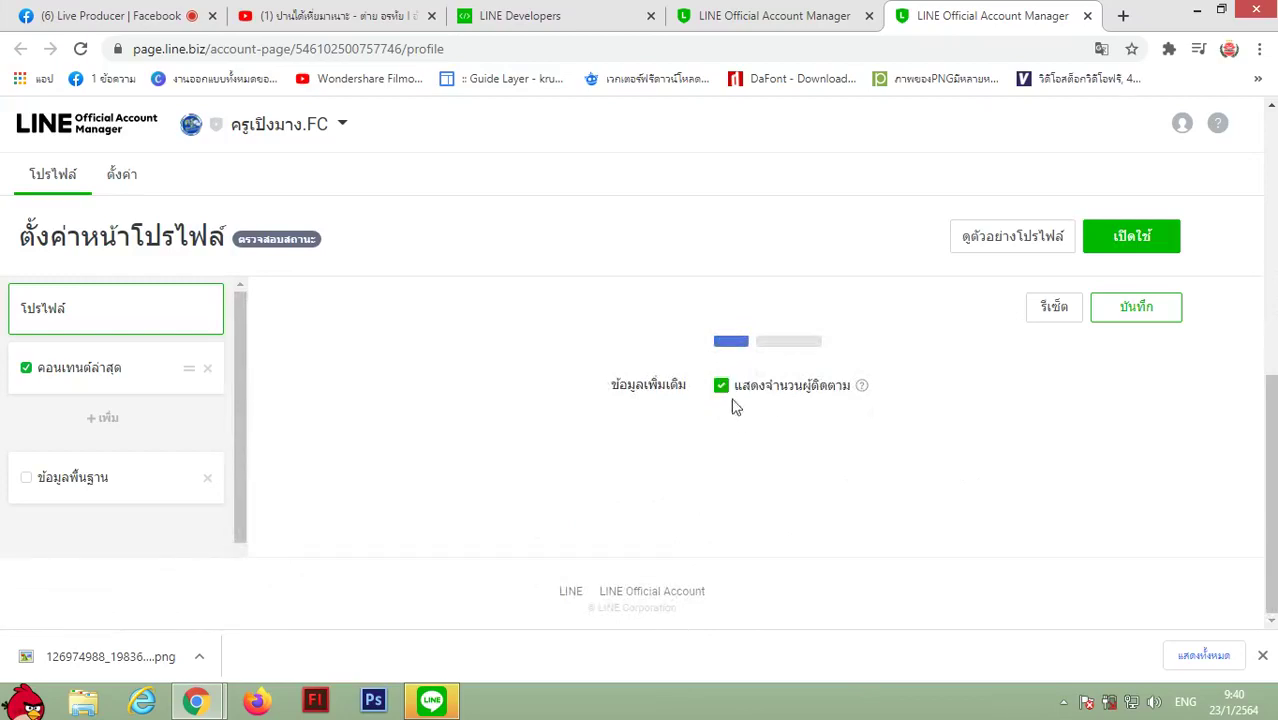
Save the profile page settings and publish the page (เปิดใช้).
{"action": "scroll", "coordinate": [750, 418], "scroll_direction": "up", "scroll_amount": 2}
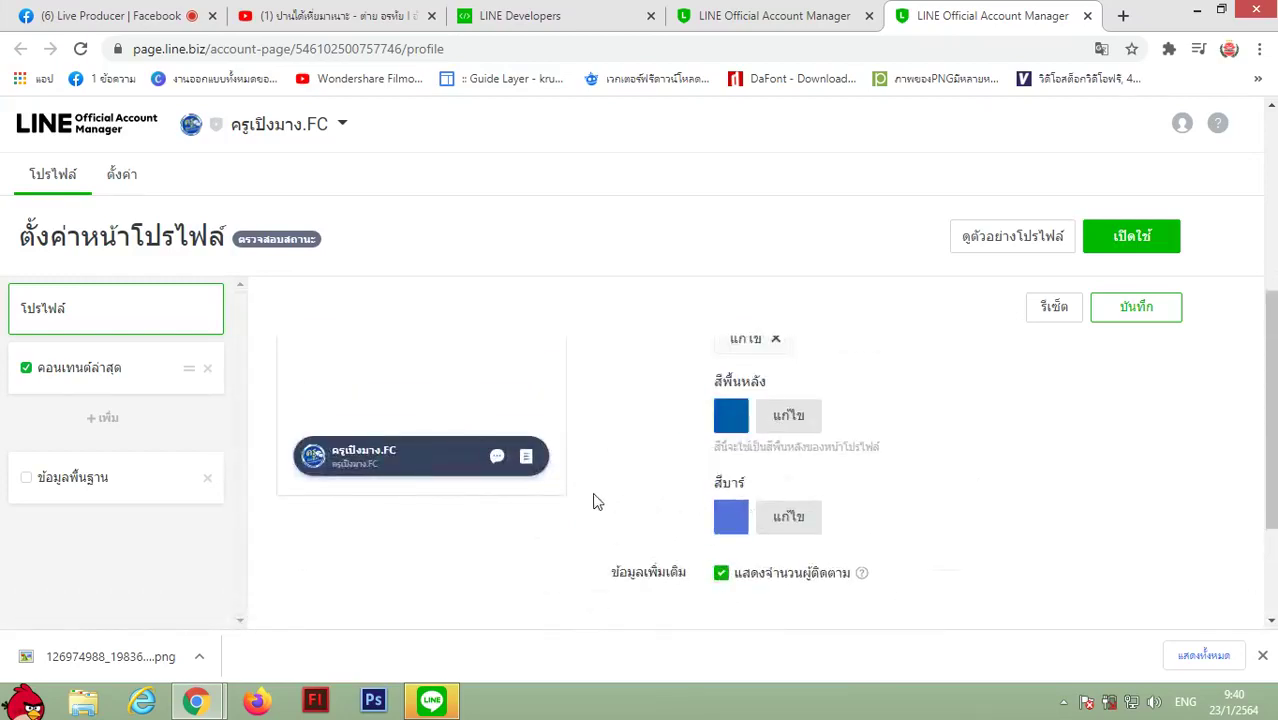
{"action": "scroll", "coordinate": [593, 501], "scroll_direction": "up", "scroll_amount": 5}
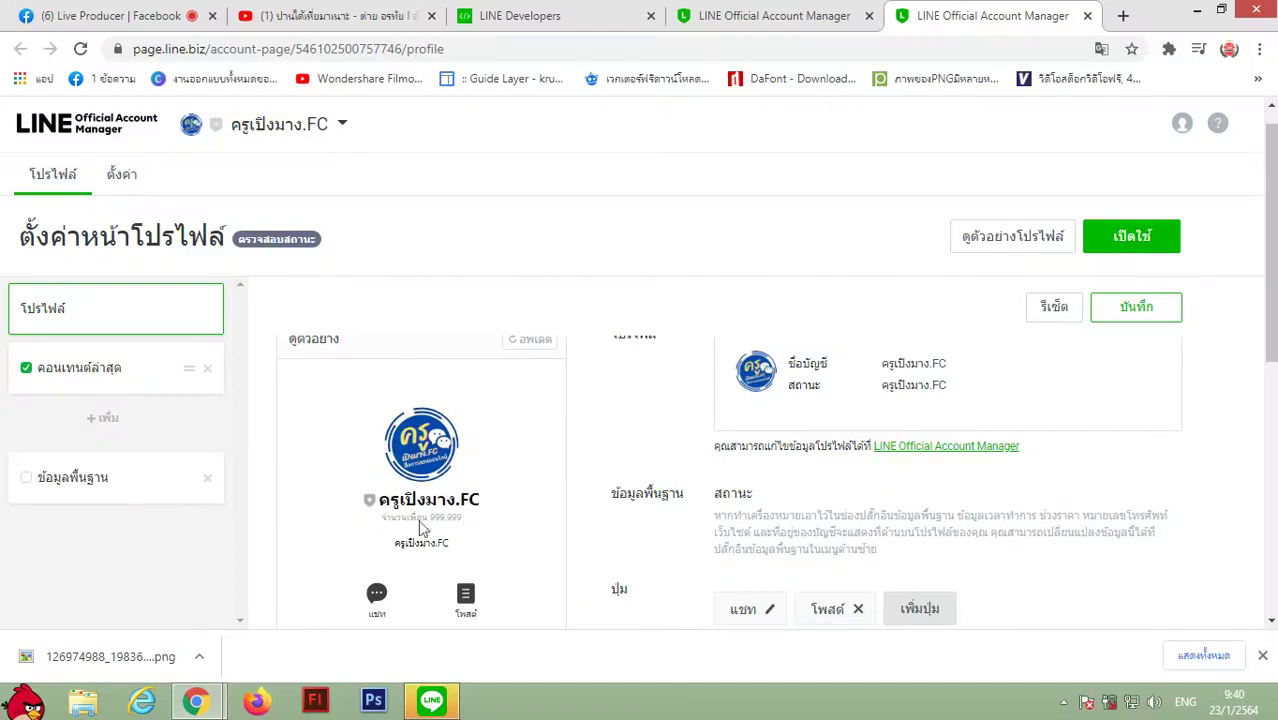
{"action": "scroll", "coordinate": [560, 515], "scroll_direction": "up", "scroll_amount": 1}
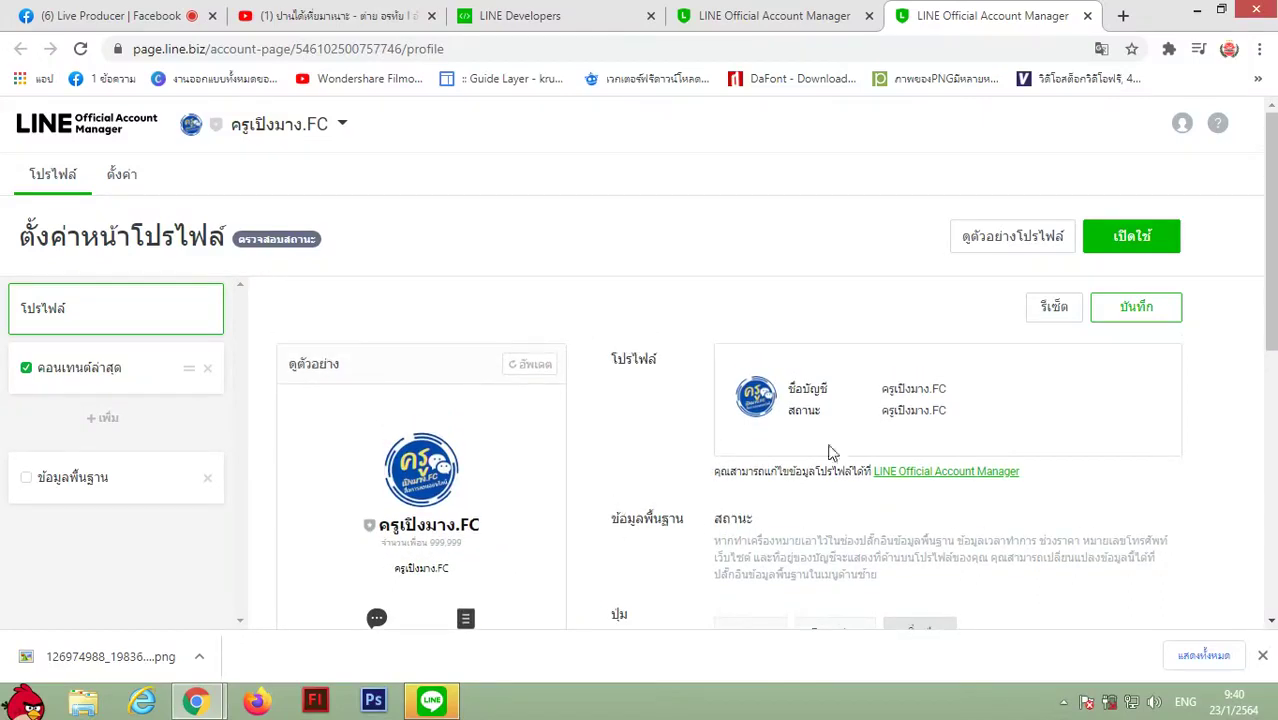
{"action": "left_click", "coordinate": [1150, 306]}
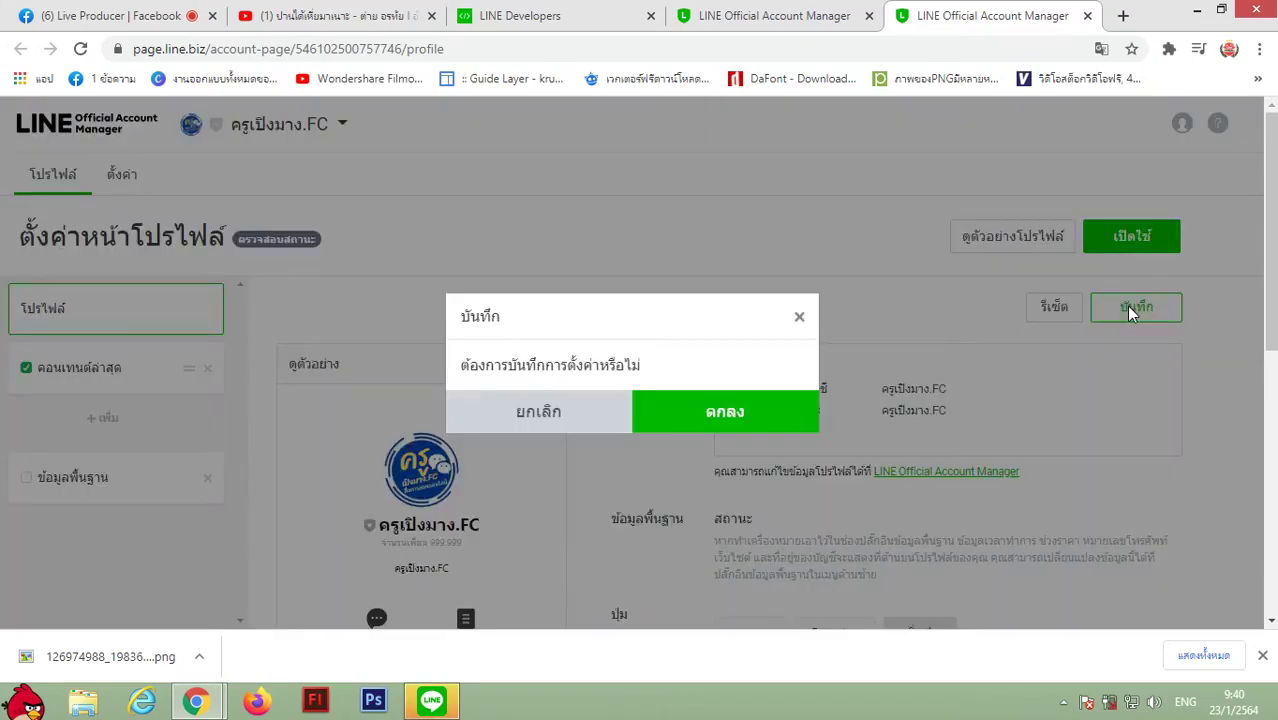
{"action": "left_click", "coordinate": [720, 412]}
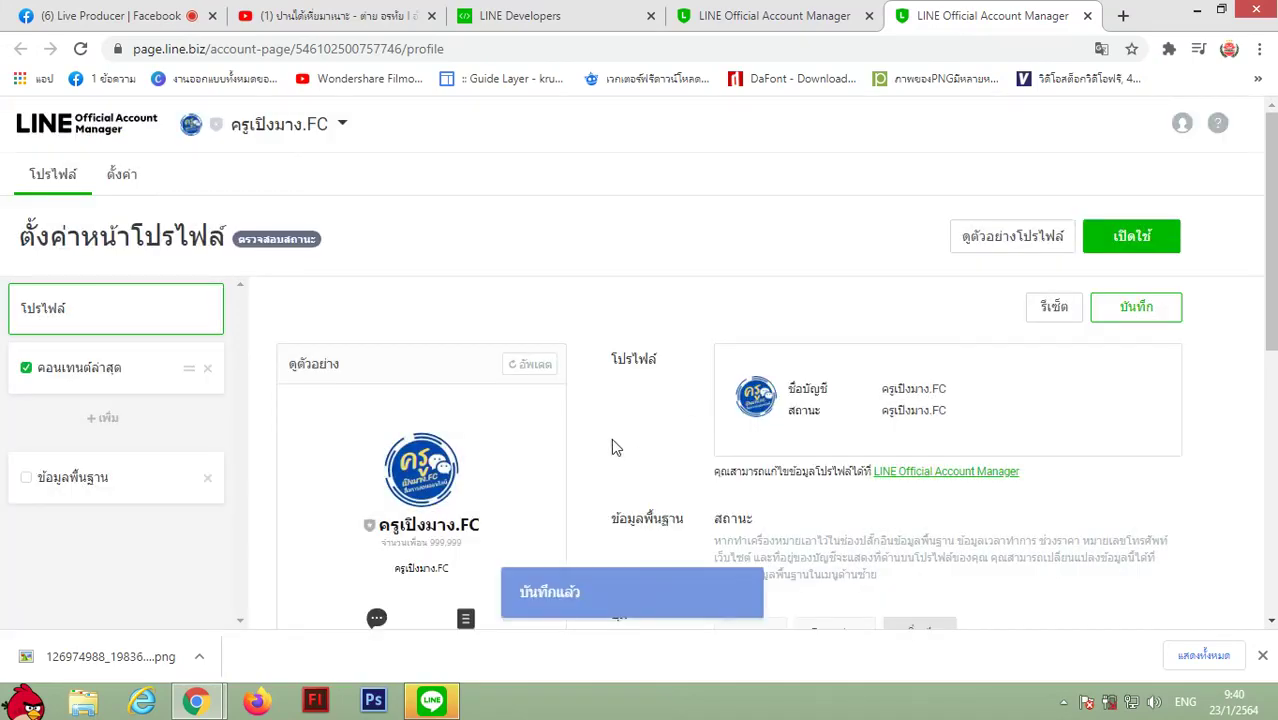
{"action": "left_click", "coordinate": [1133, 238]}
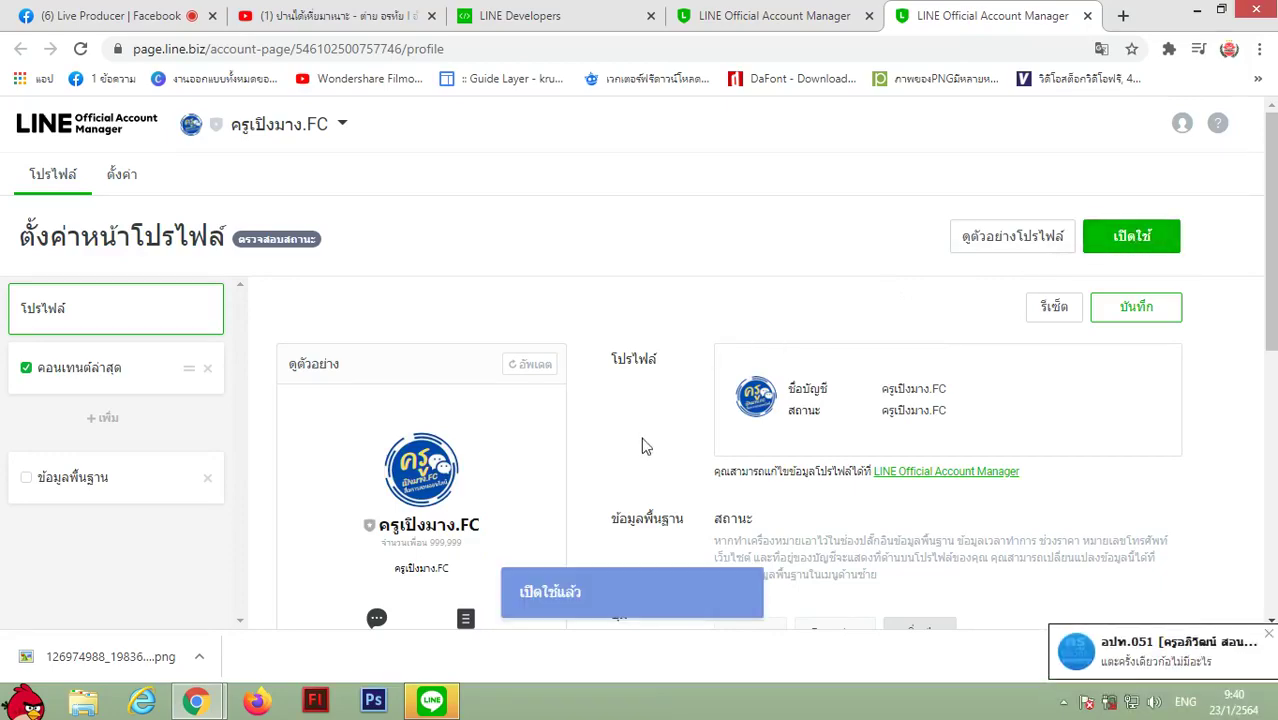
Switch to the LINE desktop app, look through the chat list, and return to the browser.
{"action": "left_click", "coordinate": [432, 702]}
{"action": "scroll", "coordinate": [228, 370], "scroll_direction": "up", "scroll_amount": 5}
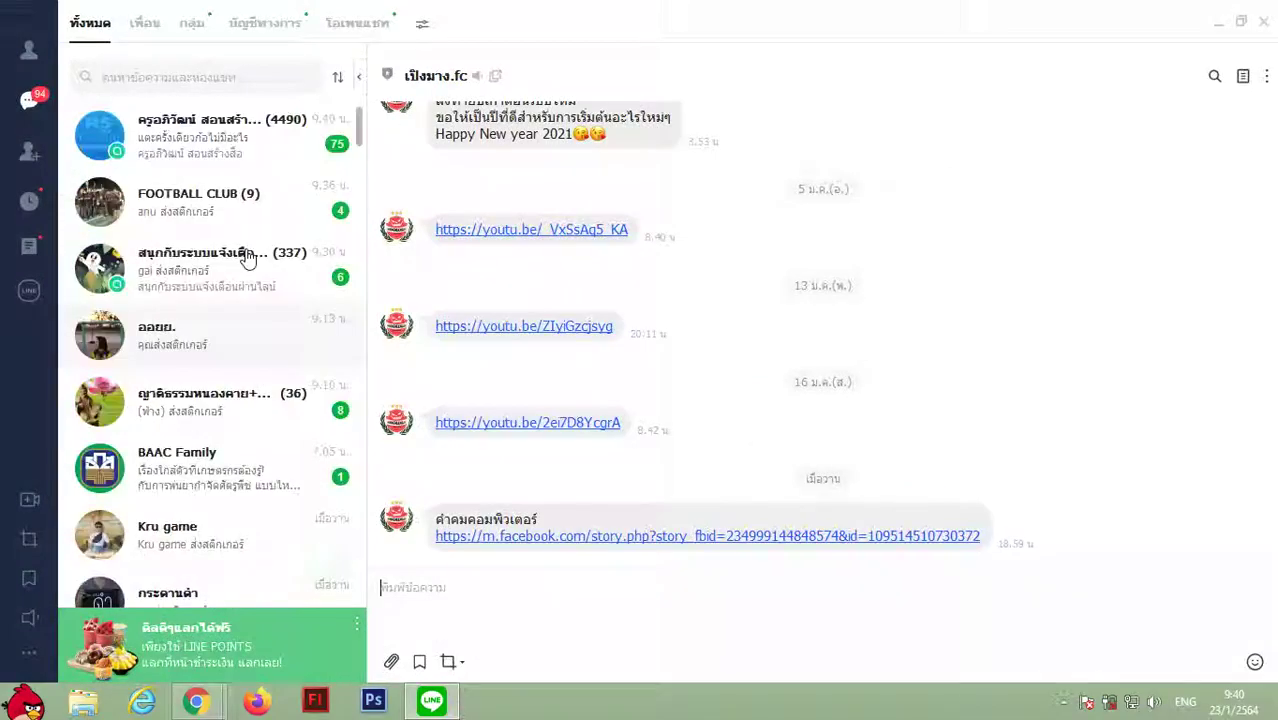
{"action": "scroll", "coordinate": [271, 355], "scroll_direction": "down", "scroll_amount": 3}
{"action": "scroll", "coordinate": [271, 335], "scroll_direction": "up", "scroll_amount": 3}
{"action": "scroll", "coordinate": [272, 342], "scroll_direction": "down", "scroll_amount": 3}
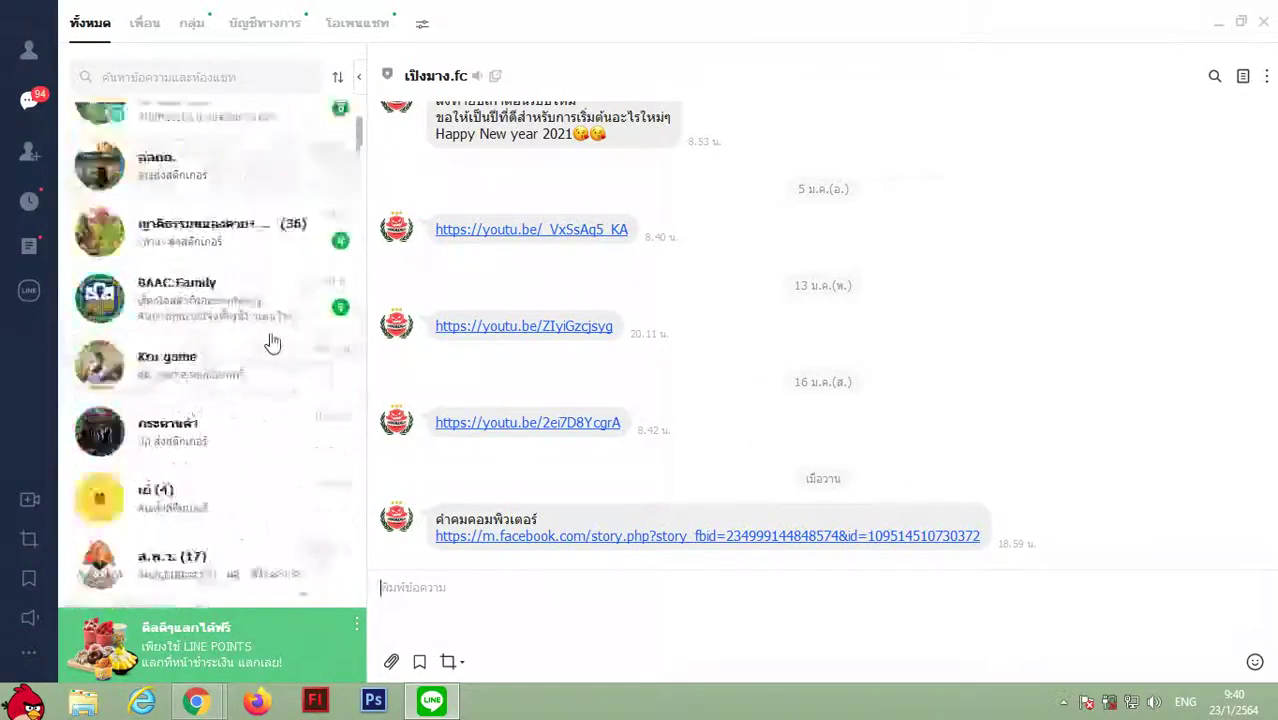
{"action": "scroll", "coordinate": [275, 348], "scroll_direction": "down", "scroll_amount": 8}
{"action": "scroll", "coordinate": [273, 348], "scroll_direction": "up", "scroll_amount": 6}
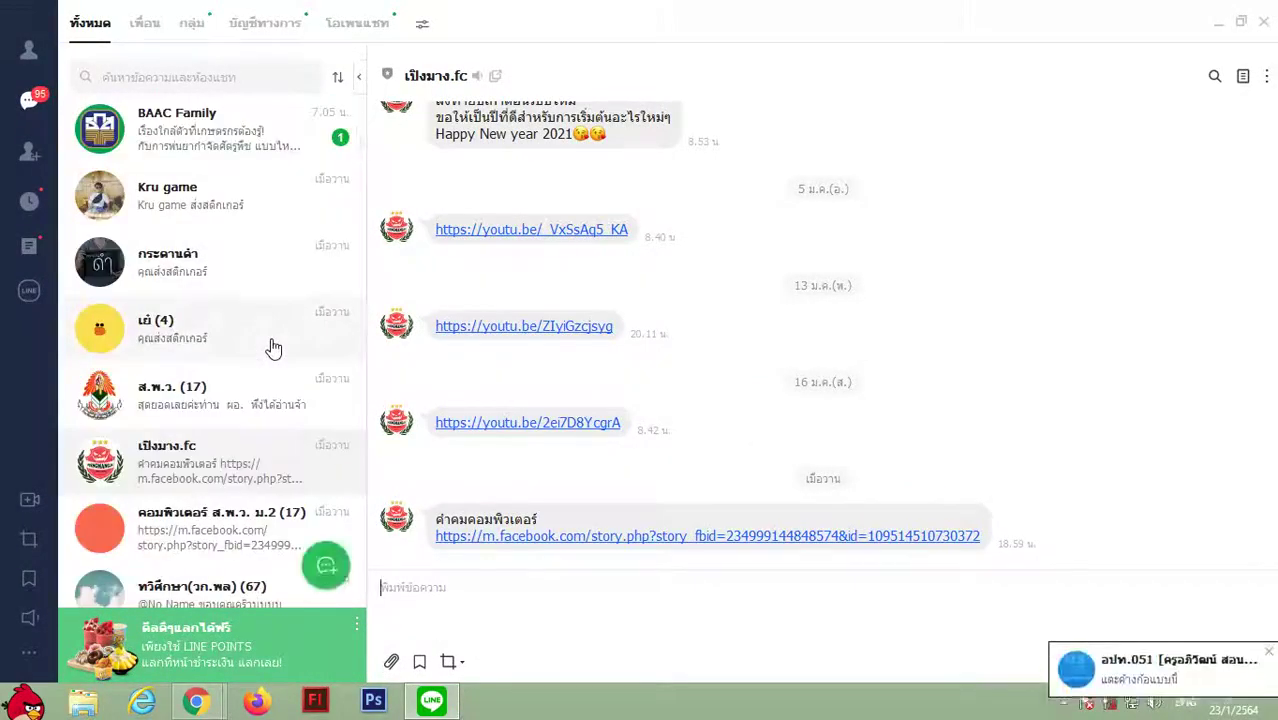
{"action": "left_click", "coordinate": [1219, 22]}
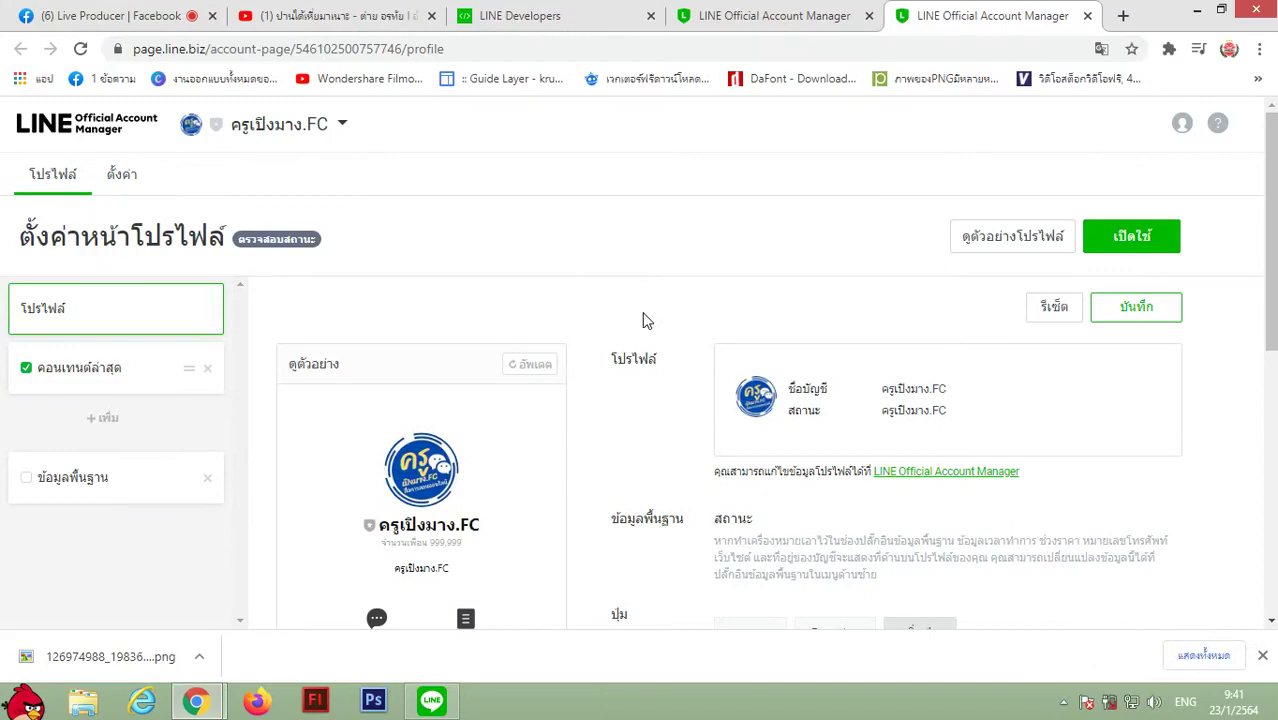
{"action": "left_click", "coordinate": [432, 701]}
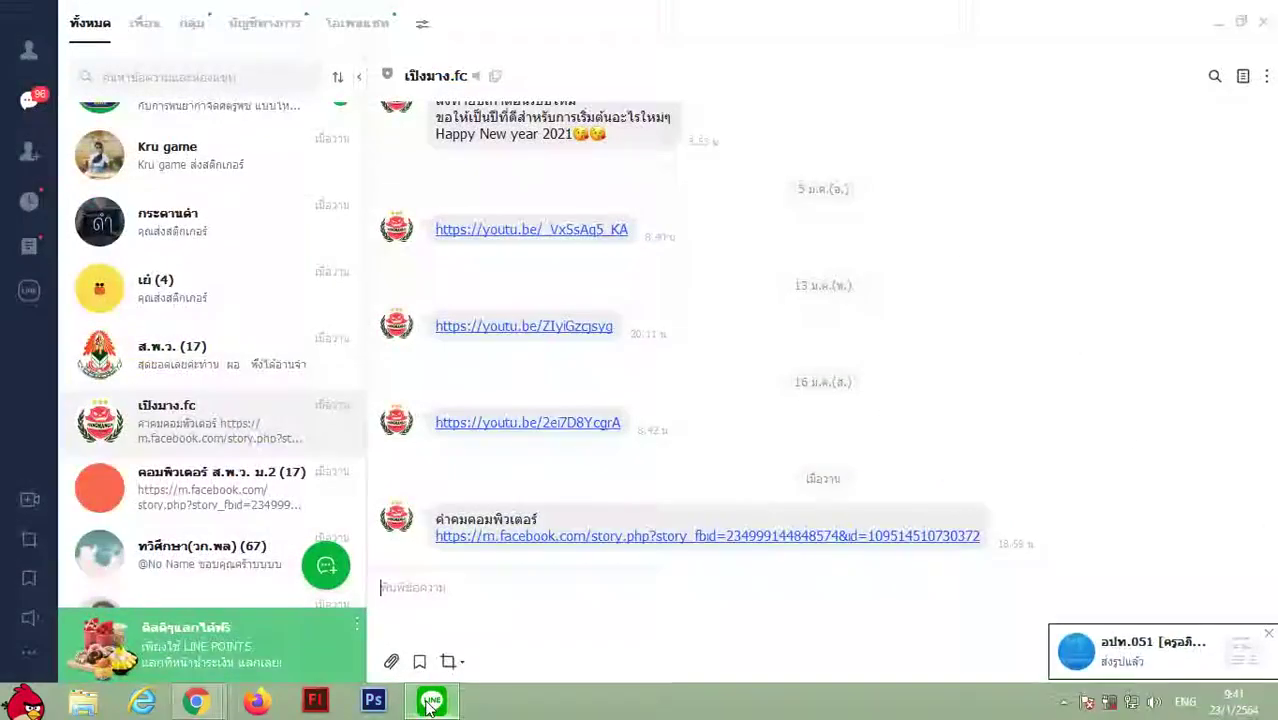
{"action": "left_click", "coordinate": [432, 702]}
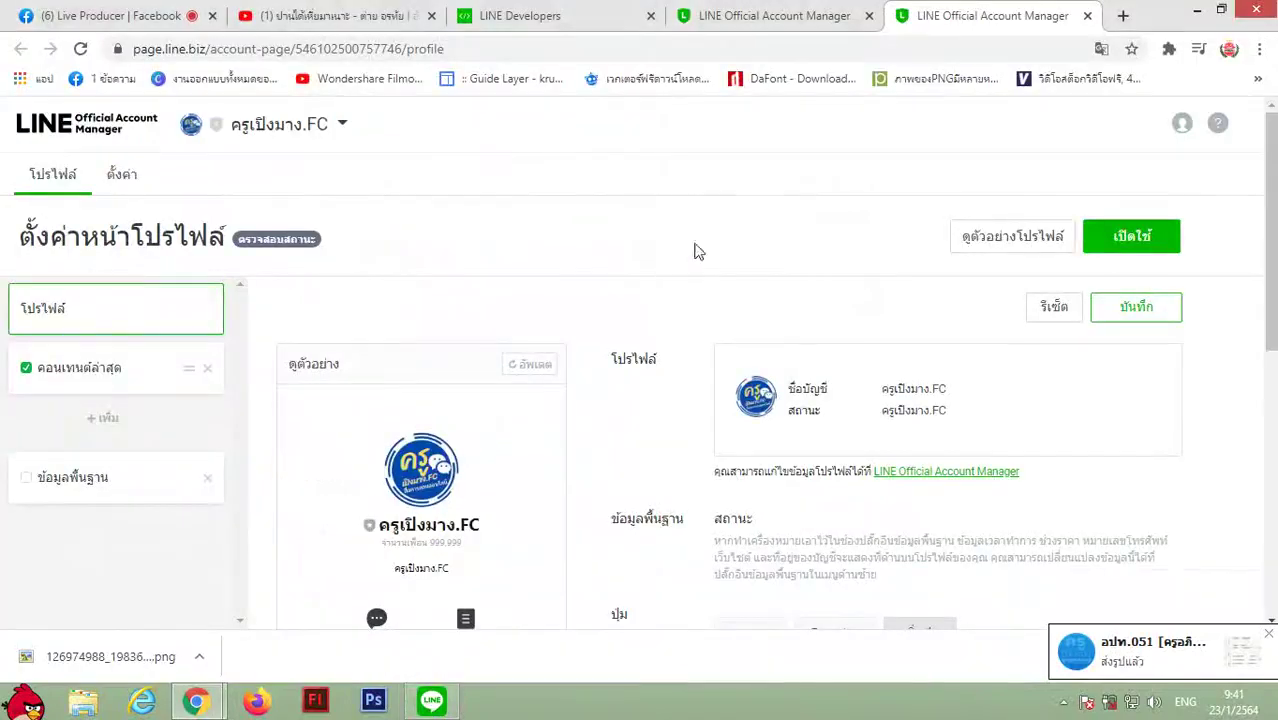
Open the profile page's detailed settings (ตั้งค่า) and look over the country, browser profile link and account information.
{"action": "left_click", "coordinate": [112, 182]}
{"action": "scroll", "coordinate": [600, 330], "scroll_direction": "down", "scroll_amount": 2}
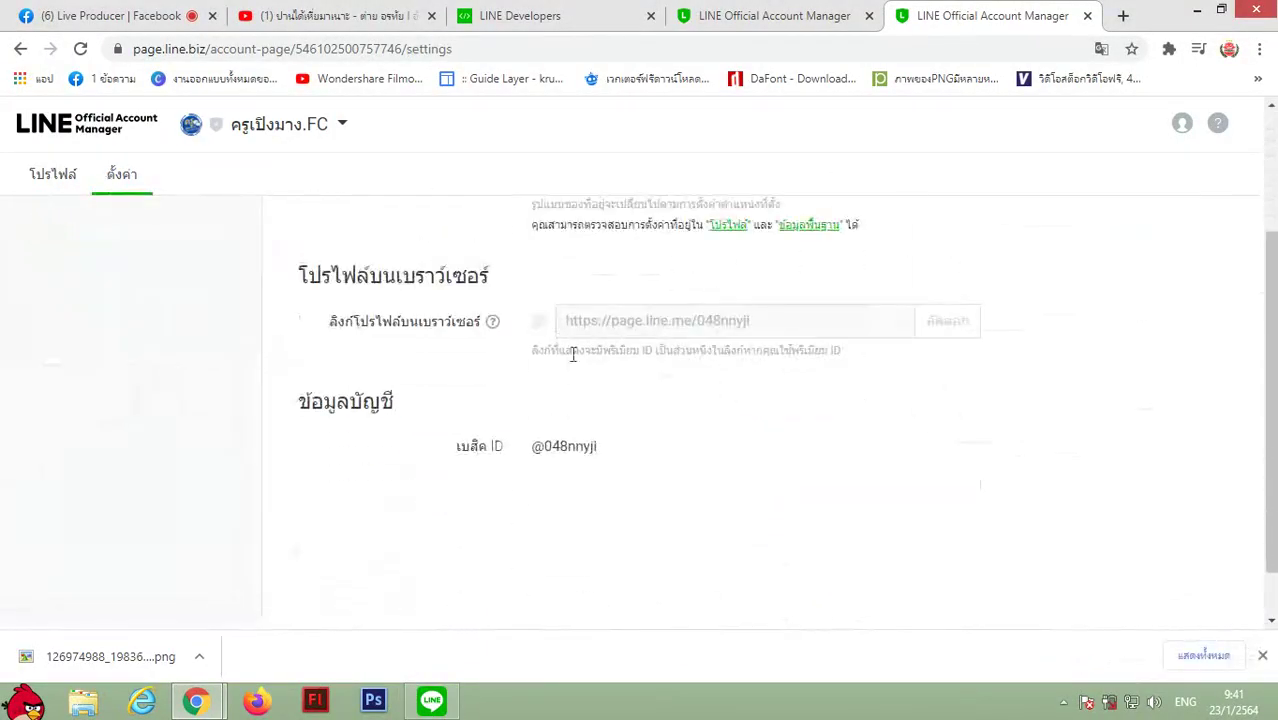
{"action": "scroll", "coordinate": [427, 390], "scroll_direction": "up", "scroll_amount": 2}
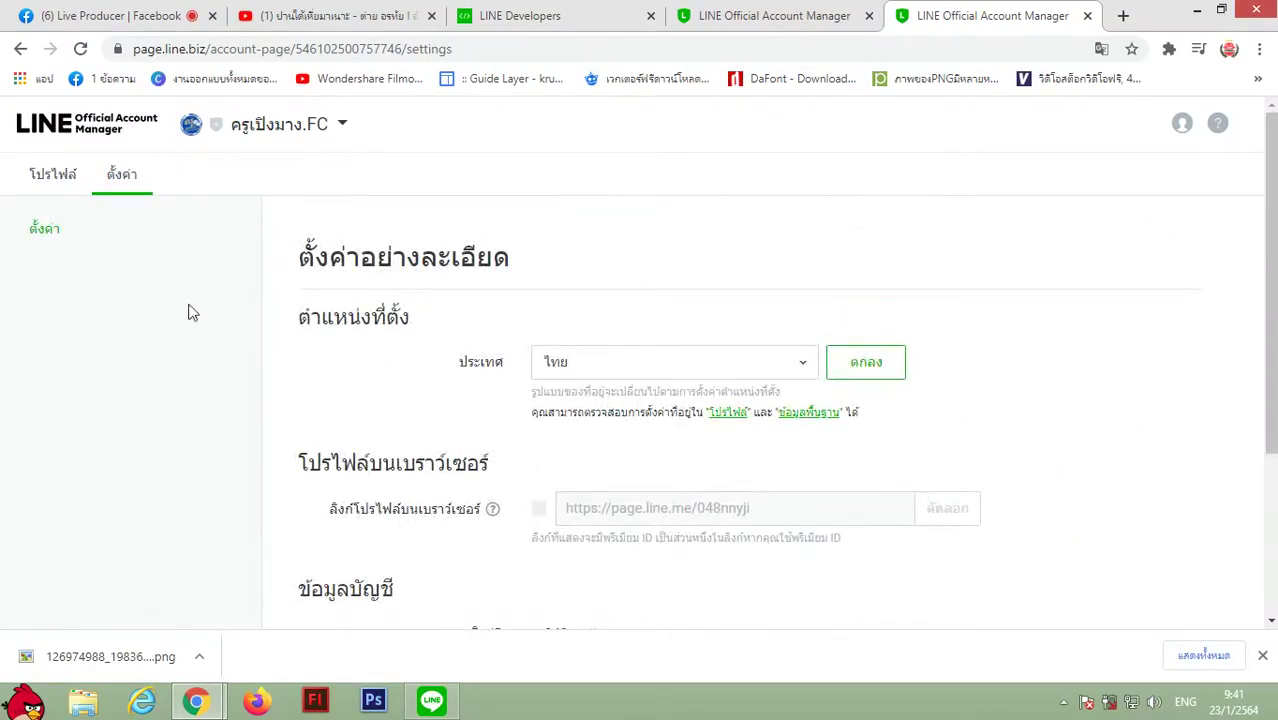
Return to the profile page design (โปรไฟล์) and check the preview with the cover image, colours and follower count.
{"action": "left_click", "coordinate": [45, 173]}
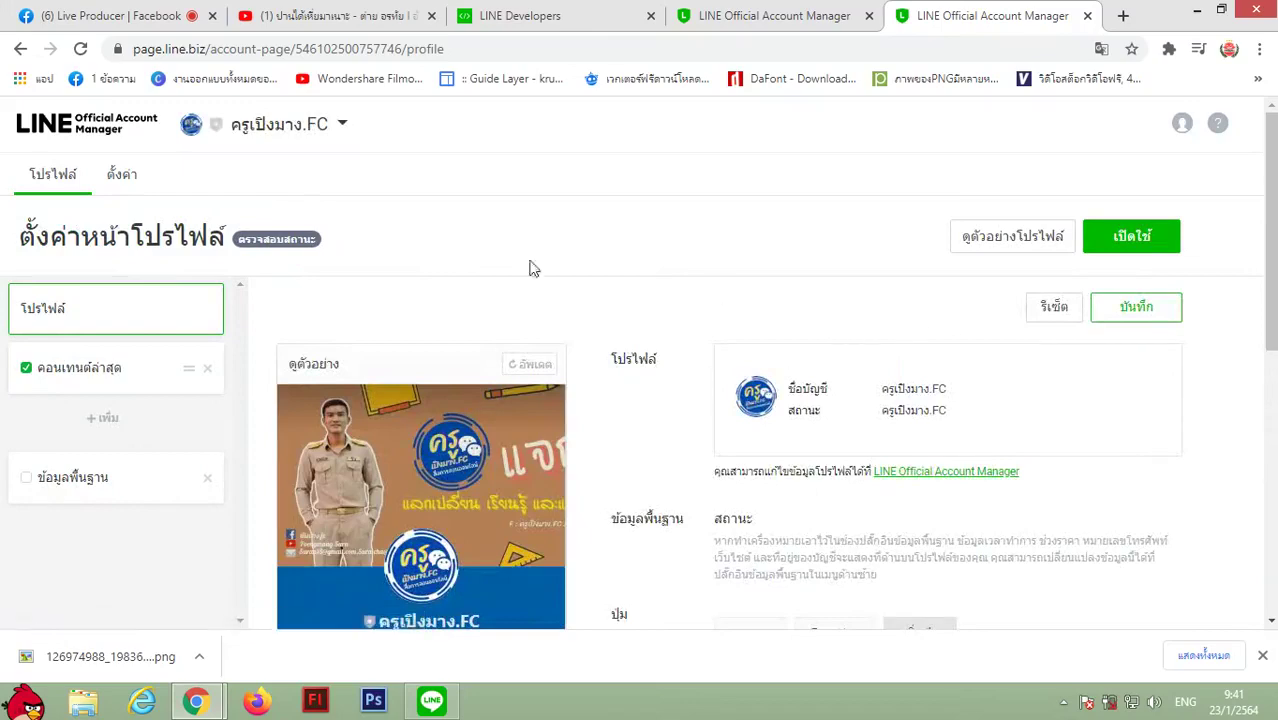
{"action": "scroll", "coordinate": [770, 340], "scroll_direction": "down", "scroll_amount": 6}
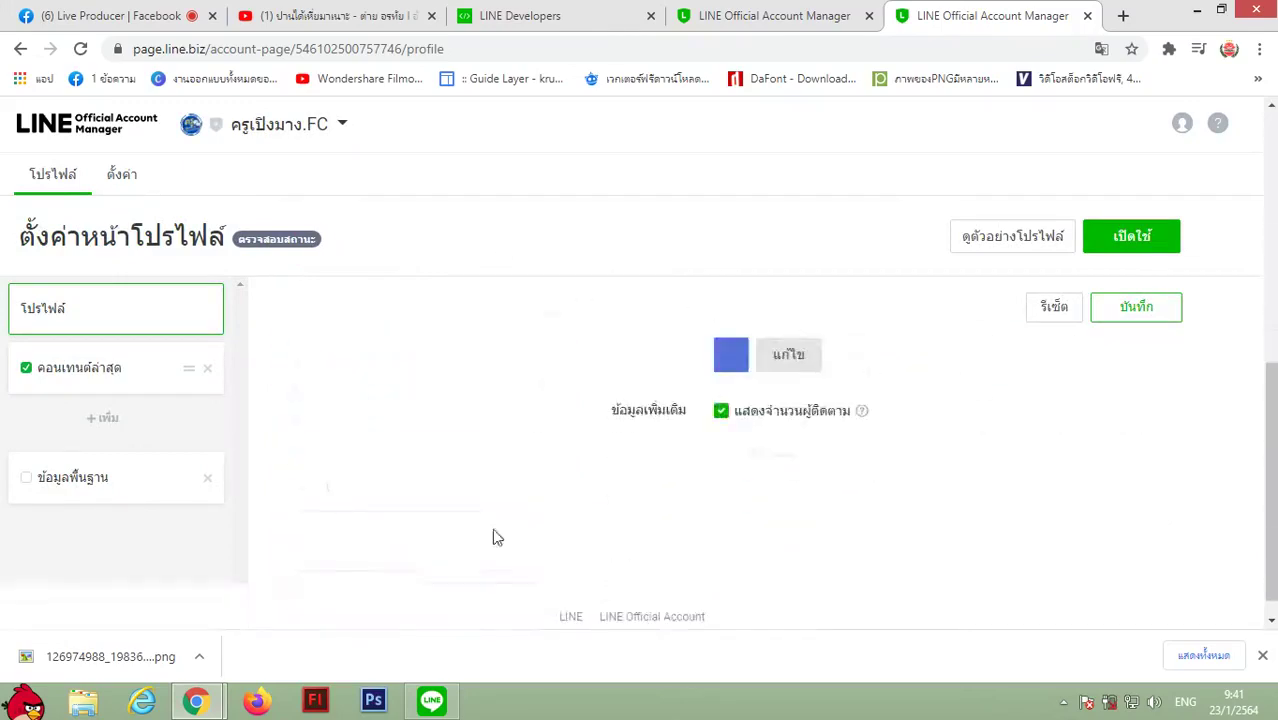
{"action": "scroll", "coordinate": [594, 537], "scroll_direction": "up", "scroll_amount": 3}
{"action": "scroll", "coordinate": [620, 505], "scroll_direction": "up", "scroll_amount": 2}
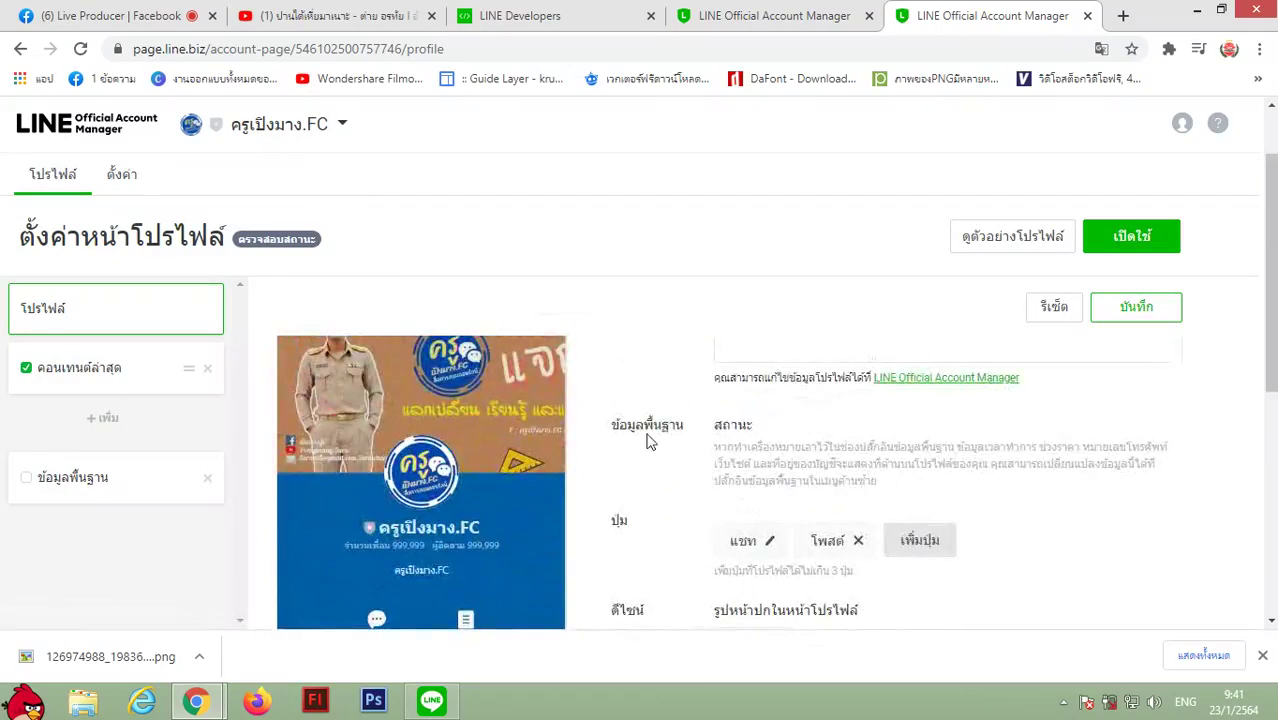
{"action": "scroll", "coordinate": [646, 438], "scroll_direction": "down", "scroll_amount": 1}
{"action": "scroll", "coordinate": [645, 441], "scroll_direction": "up", "scroll_amount": 2}
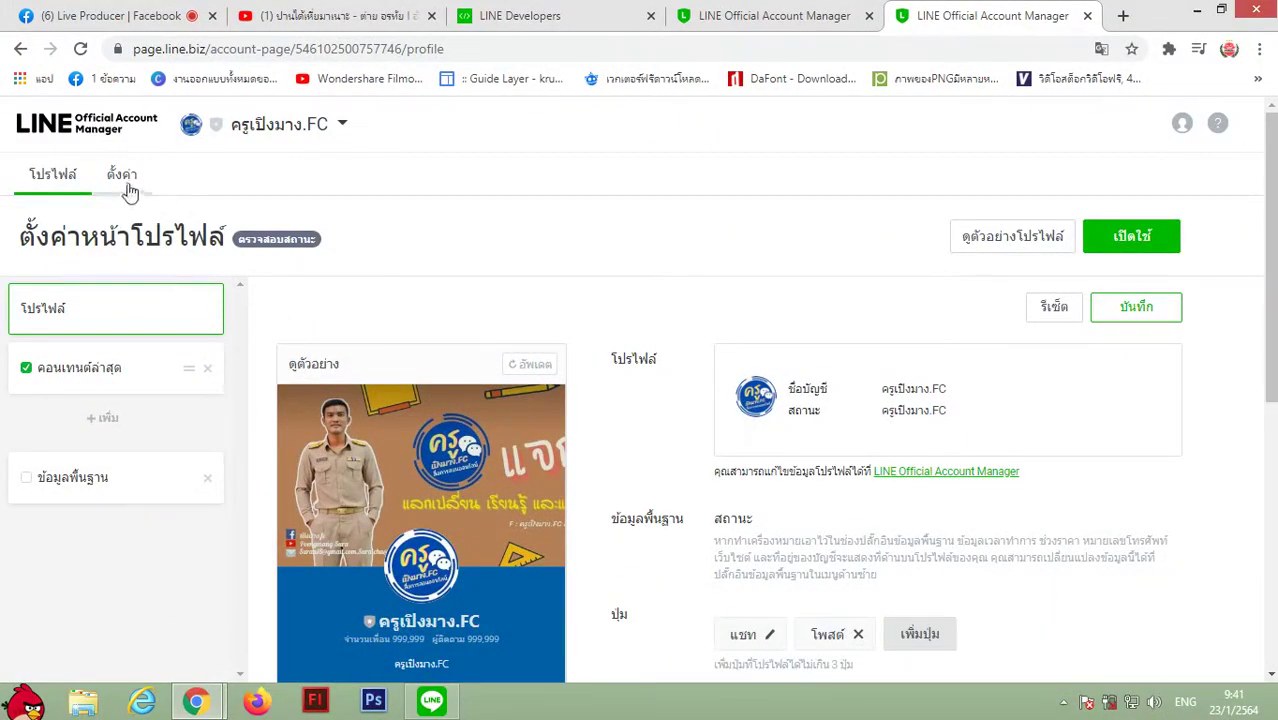
Reselect the ครูเปิงมาง.FC account and close the profile page editor to return to the response settings.
{"action": "left_click", "coordinate": [327, 131]}
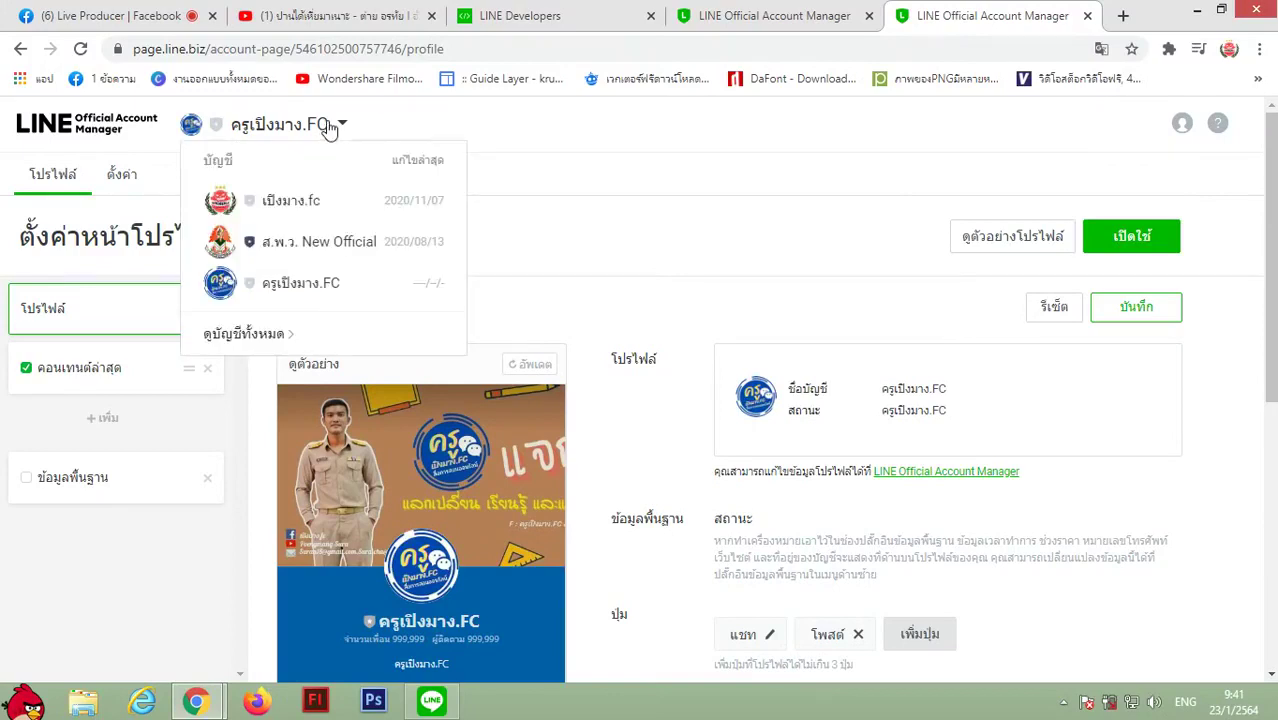
{"action": "left_click", "coordinate": [306, 290]}
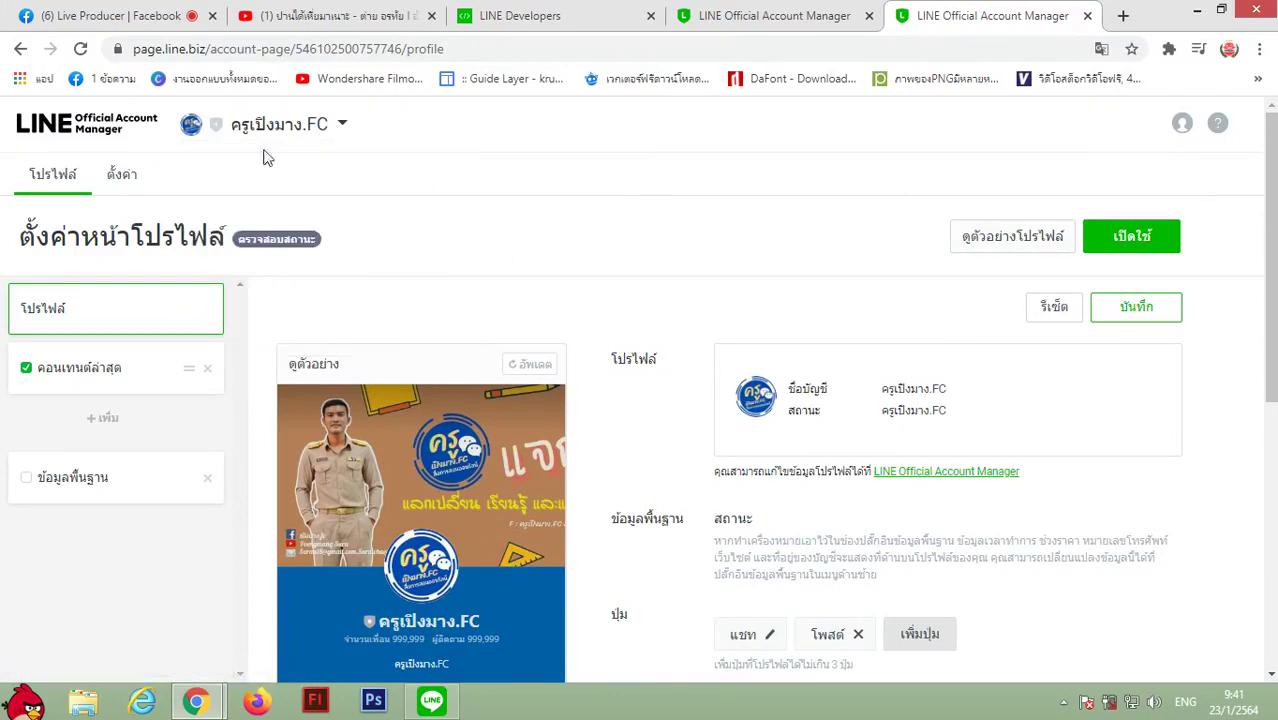
{"action": "left_click", "coordinate": [20, 50]}
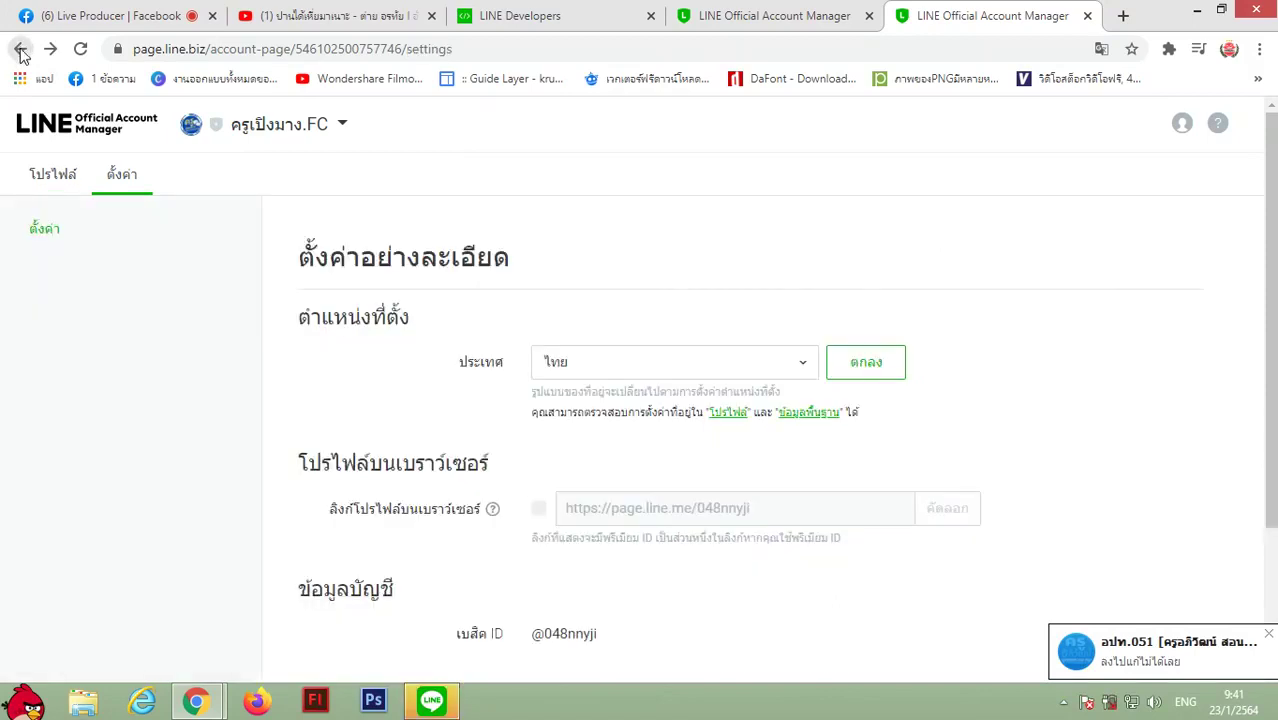
{"action": "left_click", "coordinate": [1087, 16]}
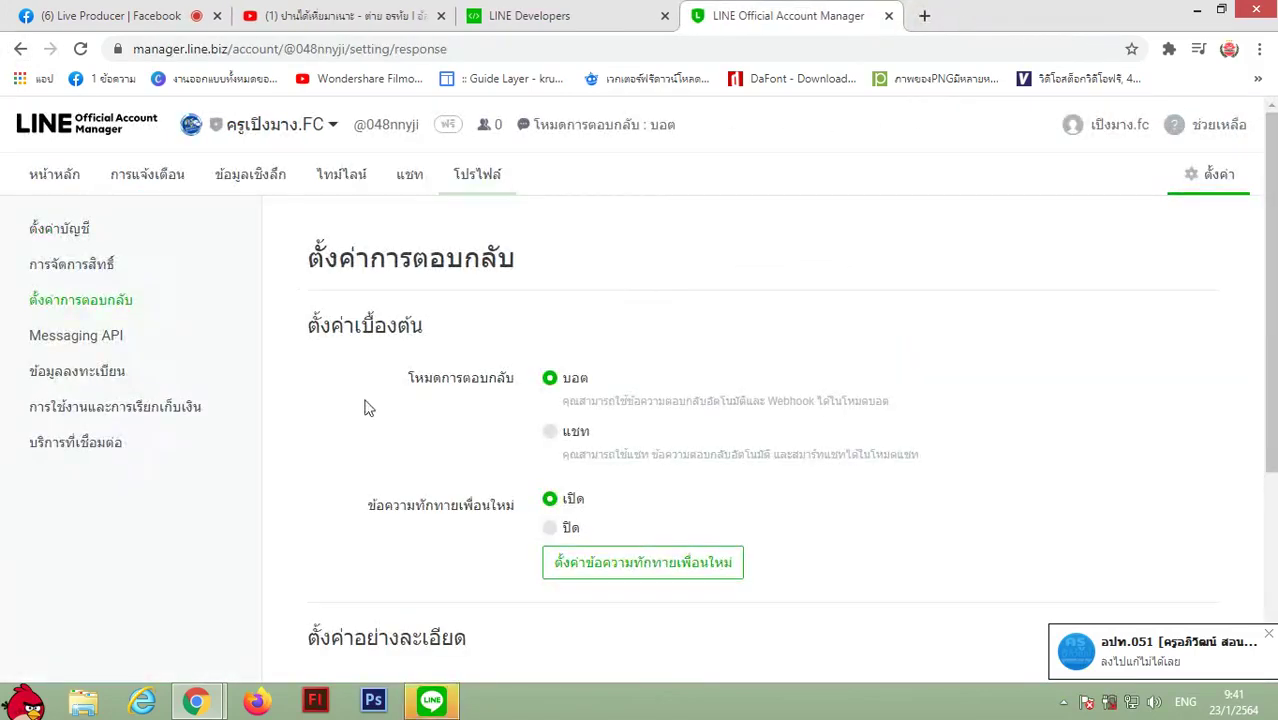
Open the account settings (ตั้งค่าบัญชี) and look over the basic settings and account information display options.
{"action": "left_click", "coordinate": [62, 236]}
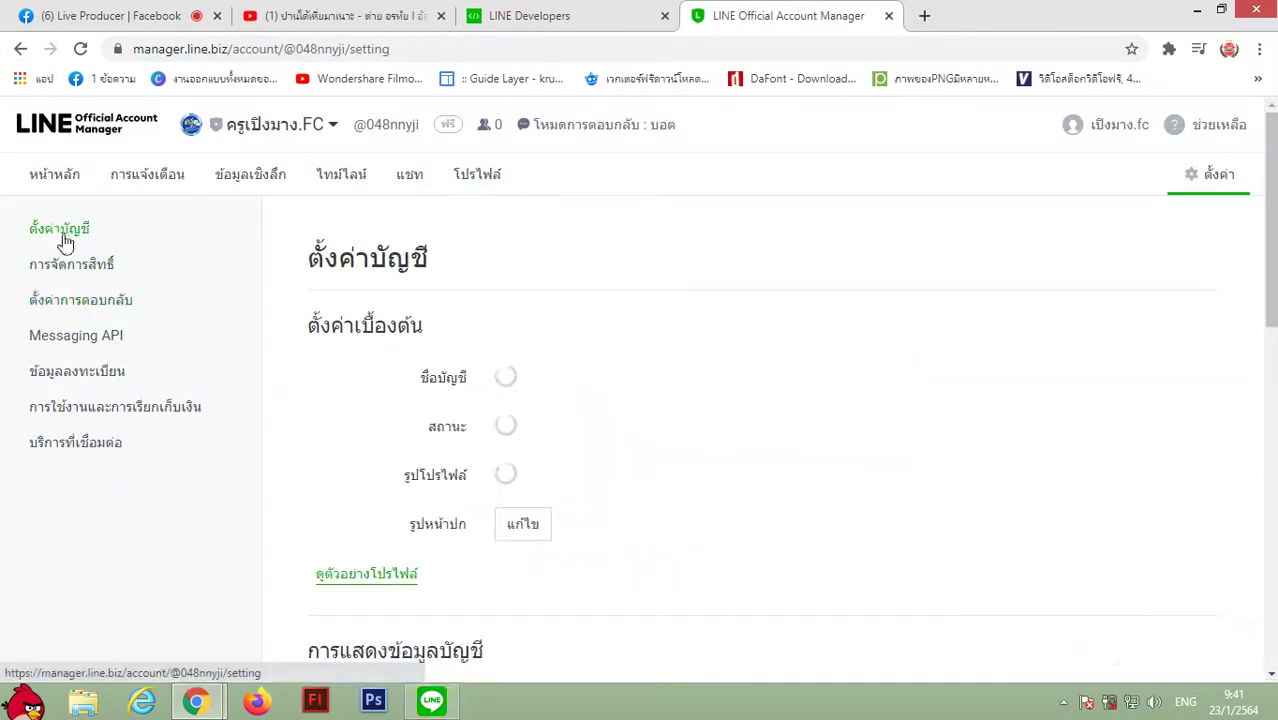
{"action": "scroll", "coordinate": [365, 471], "scroll_direction": "down", "scroll_amount": 2}
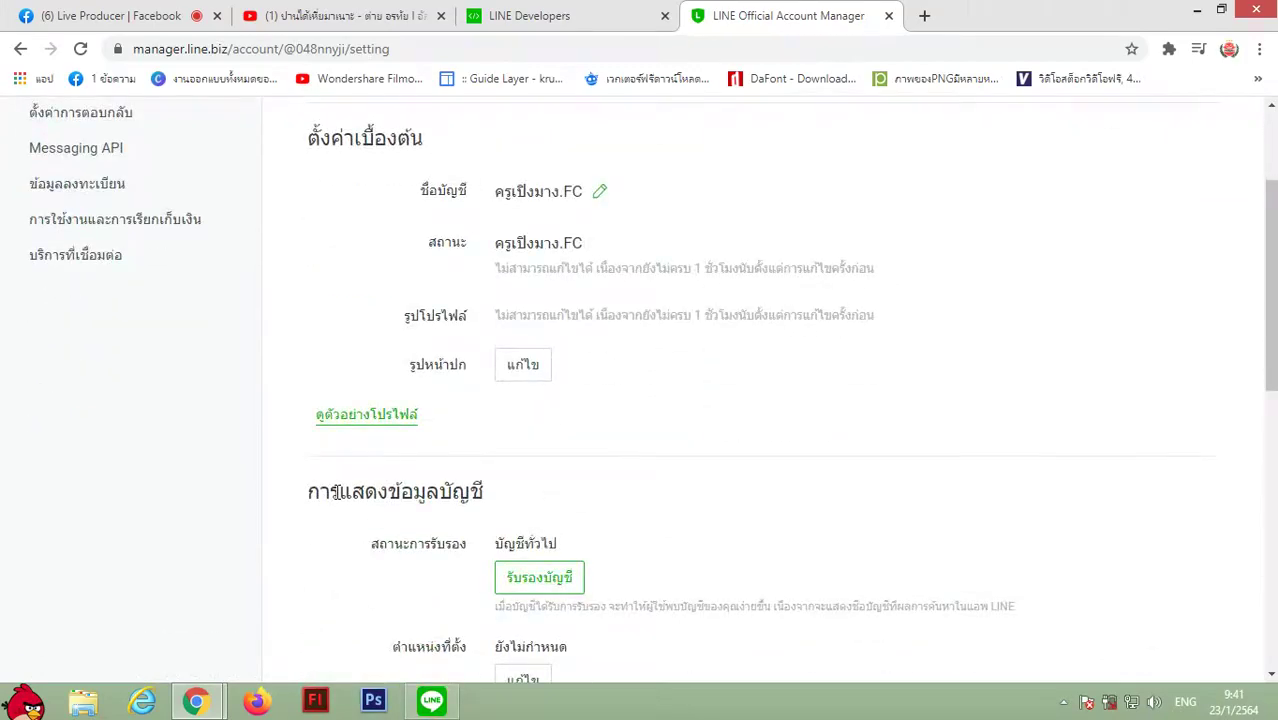
{"action": "scroll", "coordinate": [337, 491], "scroll_direction": "down", "scroll_amount": 3}
{"action": "scroll", "coordinate": [345, 470], "scroll_direction": "up", "scroll_amount": 3}
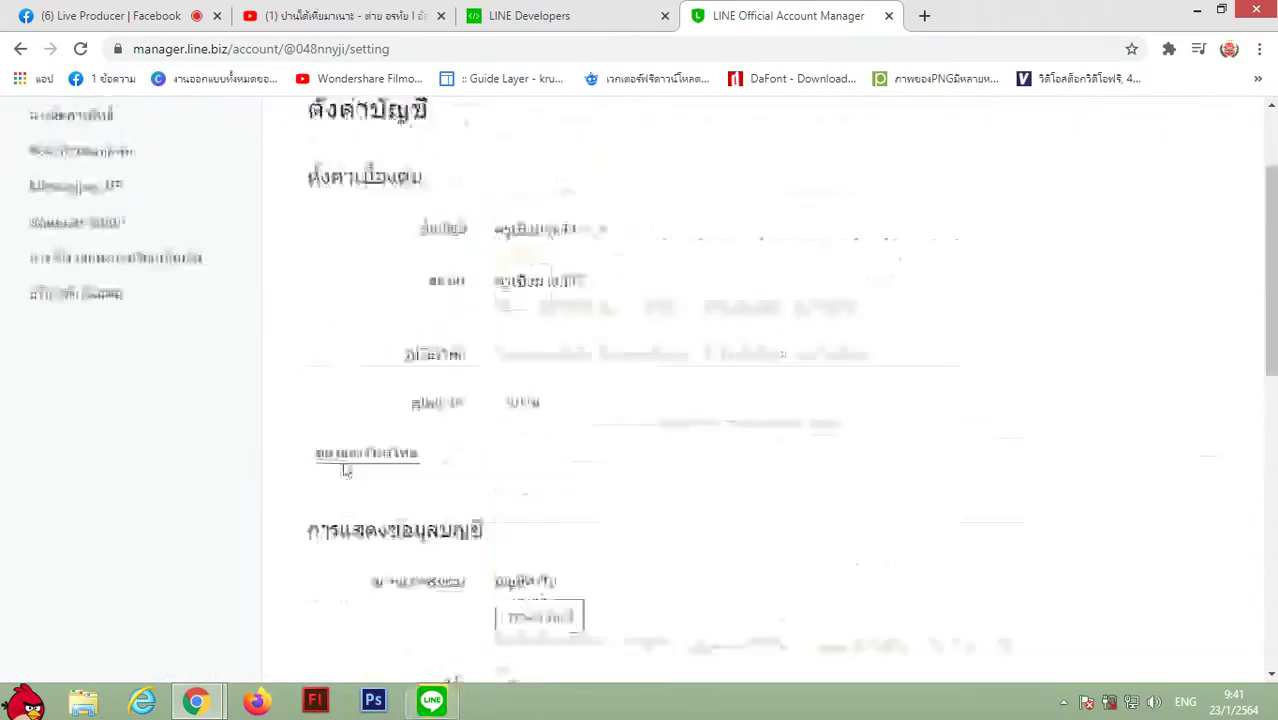
{"action": "scroll", "coordinate": [345, 485], "scroll_direction": "down", "scroll_amount": 8}
{"action": "scroll", "coordinate": [345, 474], "scroll_direction": "up", "scroll_amount": 9}
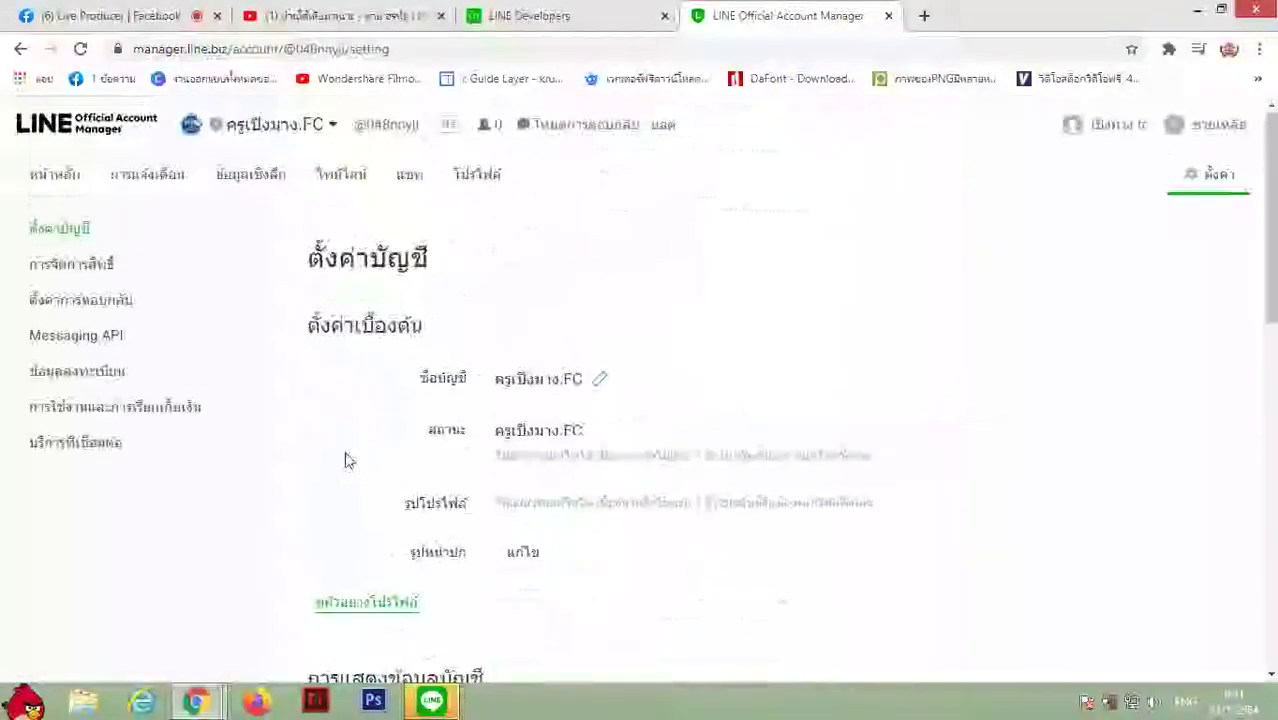
Open the gain-friends page (เพิ่มเพื่อนใหม่) from the home section and look over the invitation link, QR code and website button code.
{"action": "left_click", "coordinate": [60, 176]}
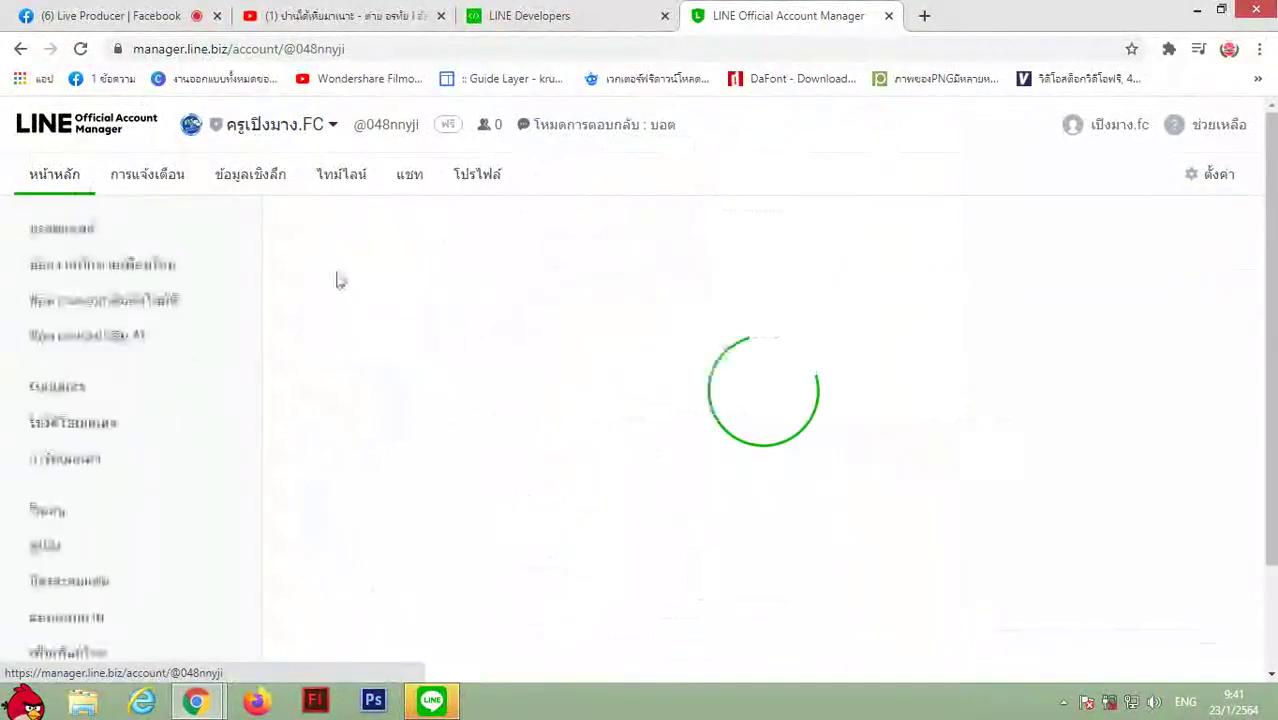
{"action": "scroll", "coordinate": [168, 491], "scroll_direction": "down", "scroll_amount": 3}
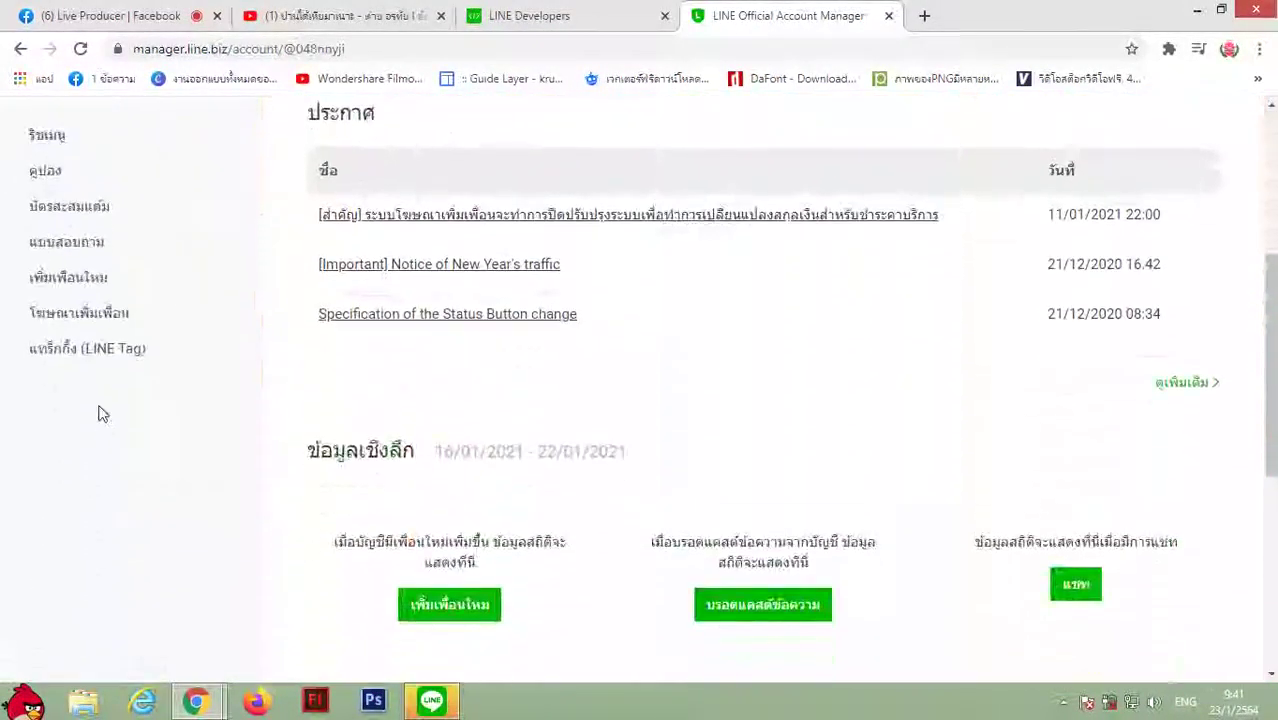
{"action": "scroll", "coordinate": [105, 405], "scroll_direction": "up", "scroll_amount": 2}
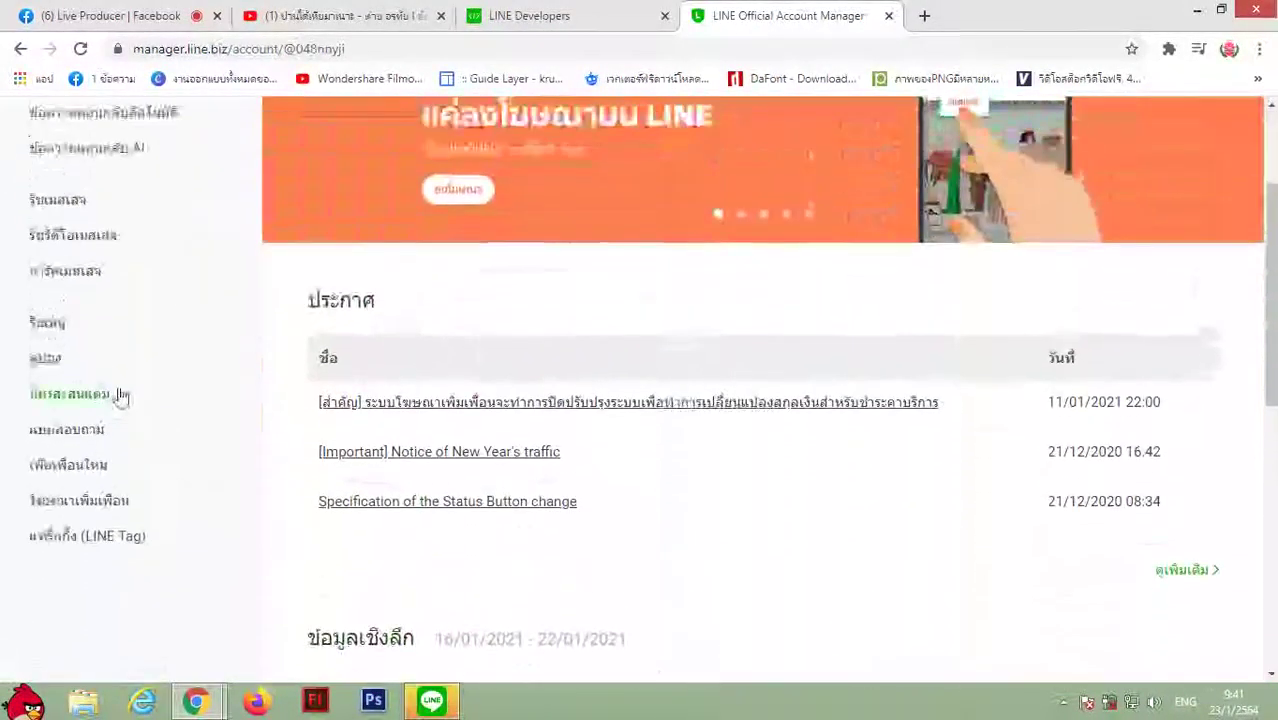
{"action": "left_click", "coordinate": [67, 466]}
{"action": "scroll", "coordinate": [440, 550], "scroll_direction": "down", "scroll_amount": 2}
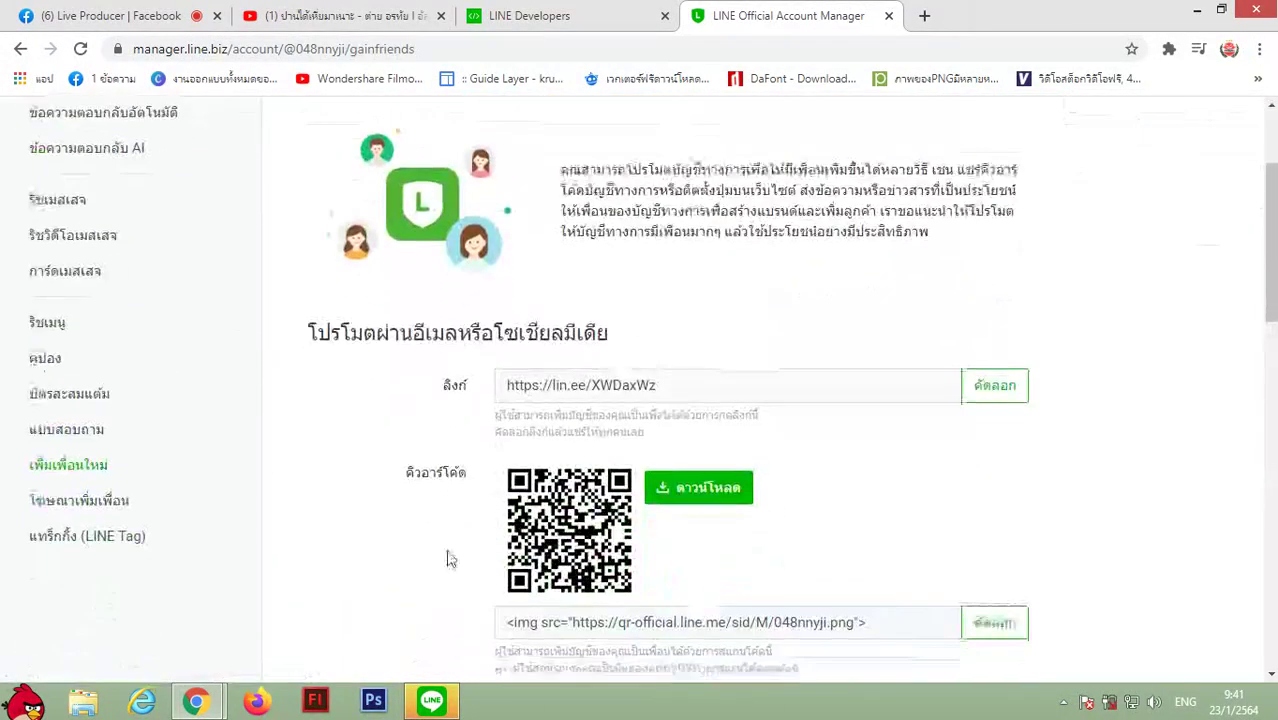
{"action": "scroll", "coordinate": [447, 560], "scroll_direction": "down", "scroll_amount": 3}
{"action": "scroll", "coordinate": [884, 445], "scroll_direction": "down", "scroll_amount": 1}
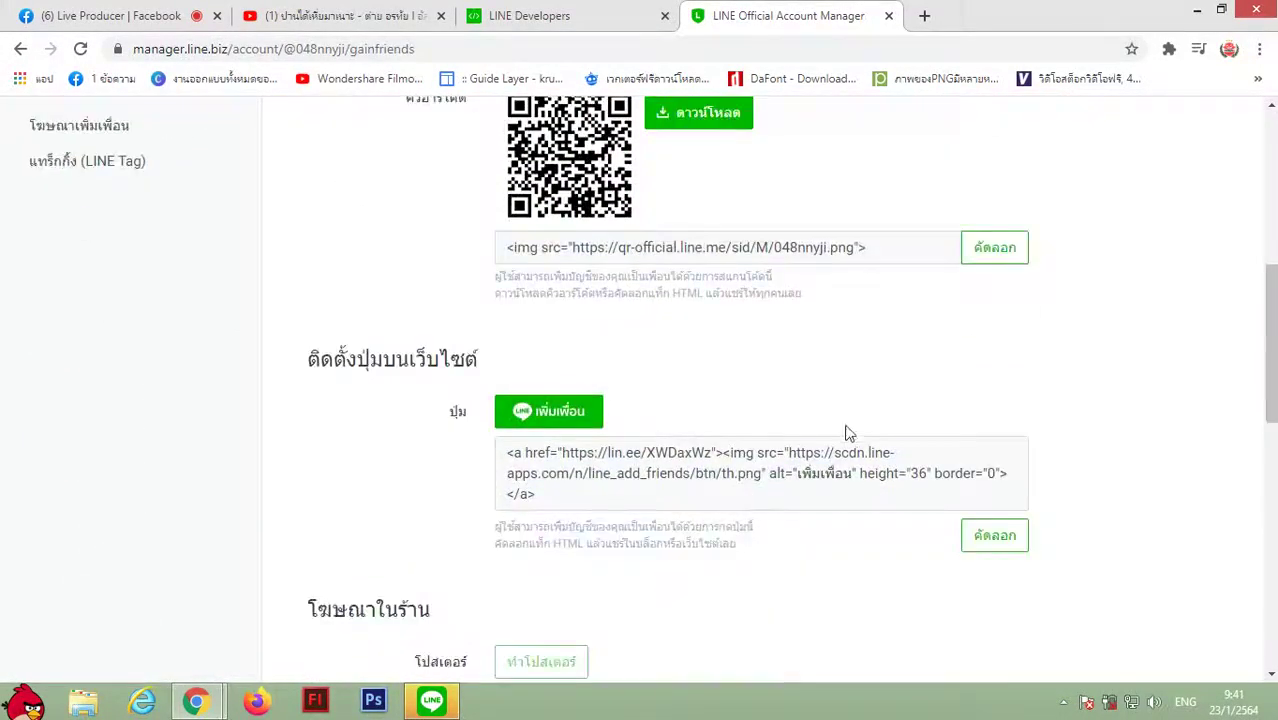
Look over the QR code's HTML tag, the website button code and the in-store poster section of the gain-friends page.
{"action": "scroll", "coordinate": [738, 331], "scroll_direction": "up", "scroll_amount": 1}
{"action": "left_click", "coordinate": [993, 341]}
{"action": "scroll", "coordinate": [710, 449], "scroll_direction": "down", "scroll_amount": 2}
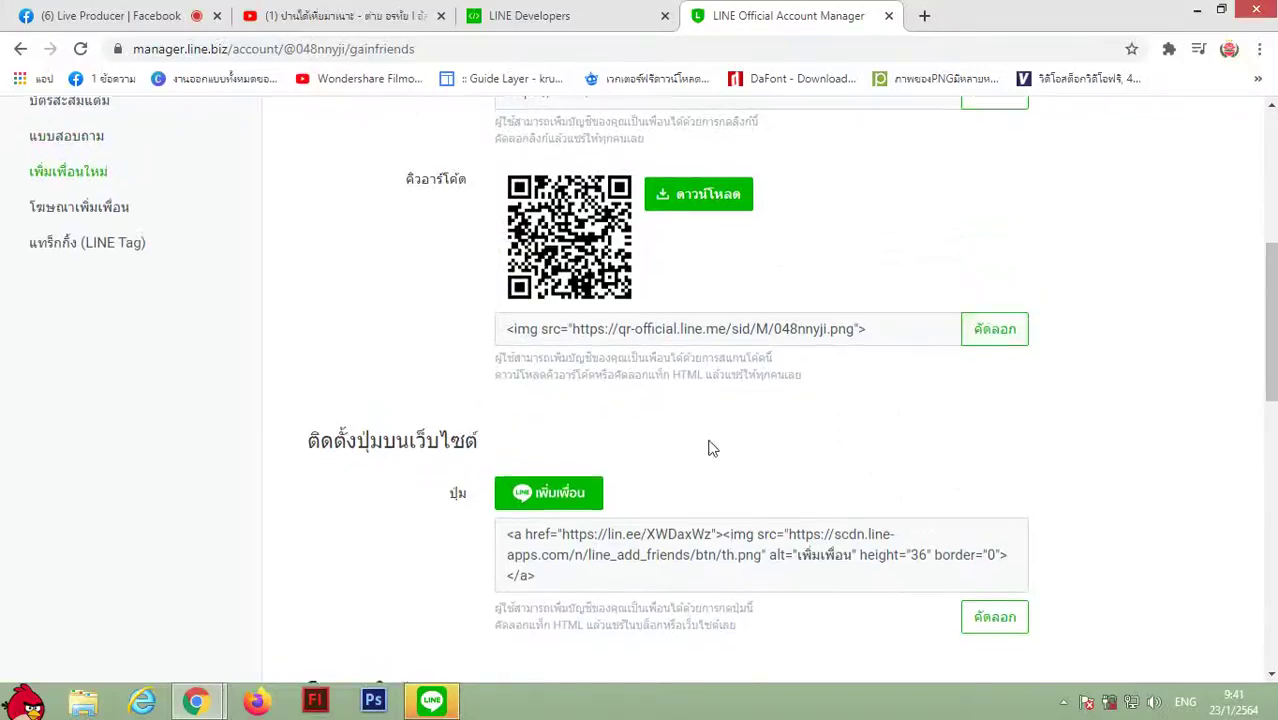
{"action": "scroll", "coordinate": [740, 437], "scroll_direction": "down", "scroll_amount": 3}
{"action": "scroll", "coordinate": [780, 440], "scroll_direction": "up", "scroll_amount": 4}
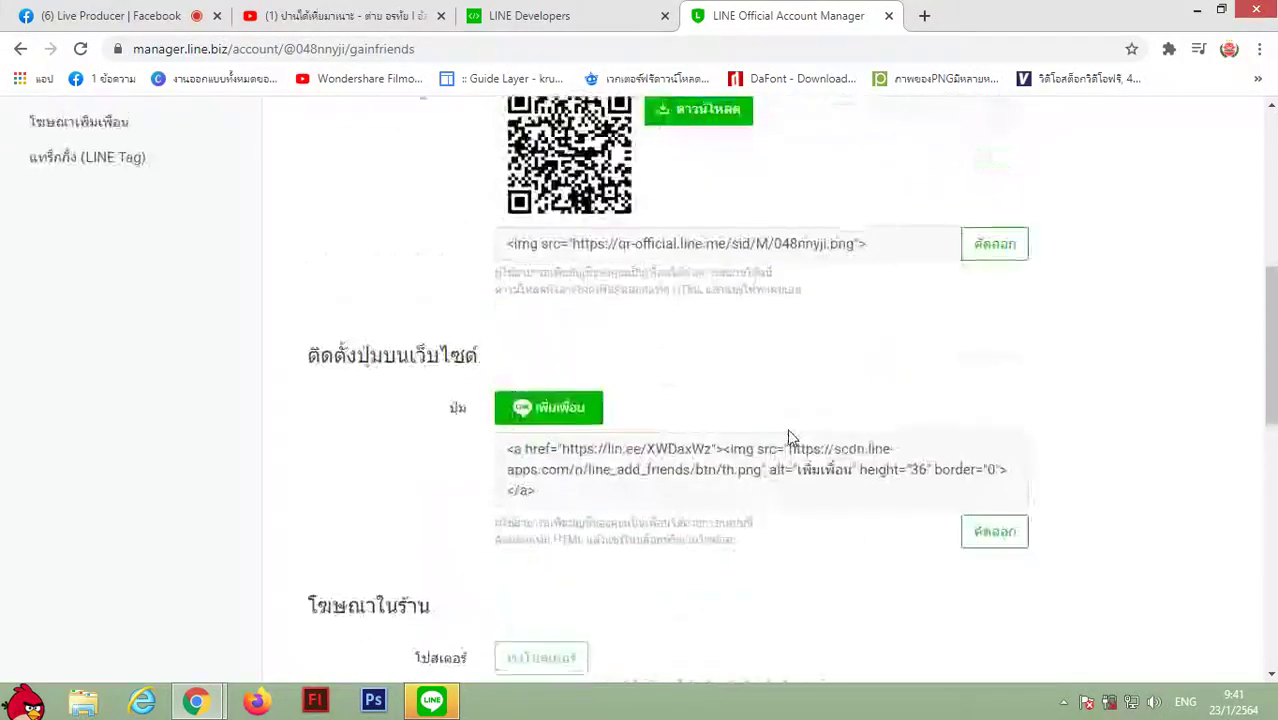
{"action": "scroll", "coordinate": [788, 438], "scroll_direction": "down", "scroll_amount": 4}
{"action": "scroll", "coordinate": [790, 437], "scroll_direction": "up", "scroll_amount": 5}
{"action": "scroll", "coordinate": [790, 438], "scroll_direction": "up", "scroll_amount": 3}
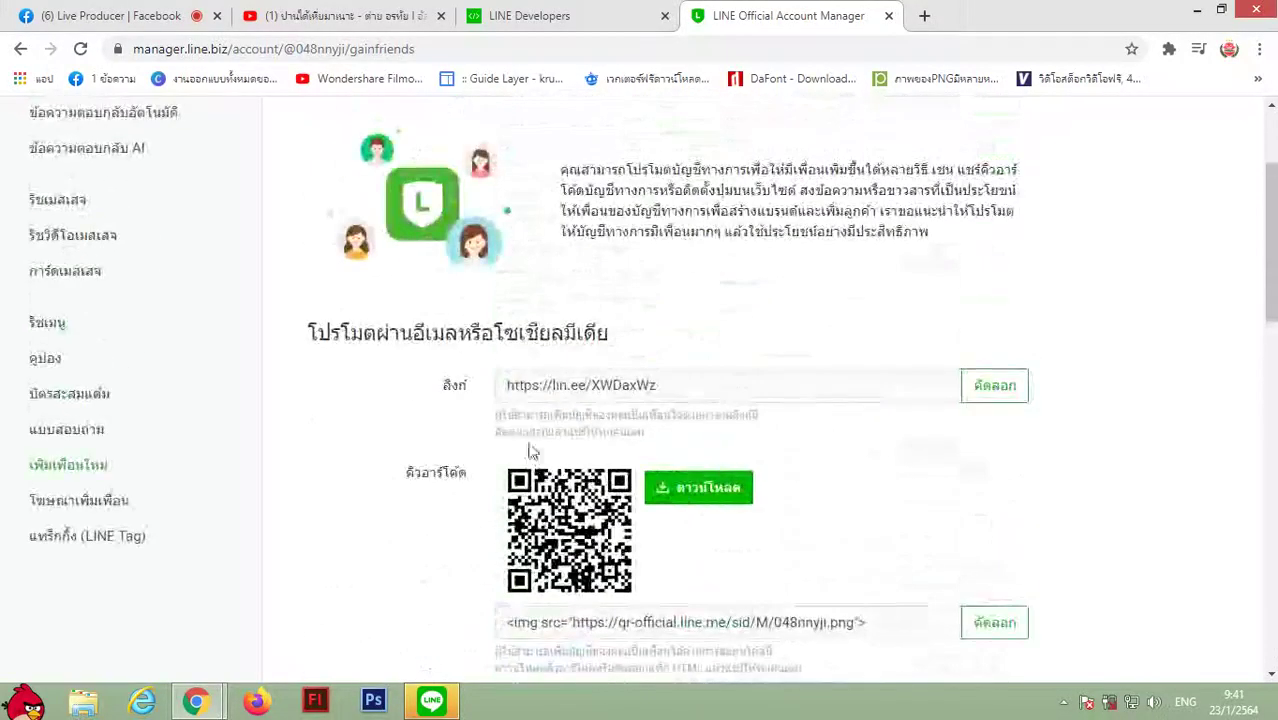
Download the QR code (คิวอาร์โค้ด) for adding the ครูเปิงมาง.FC account as a friend.
{"action": "left_click", "coordinate": [975, 394]}
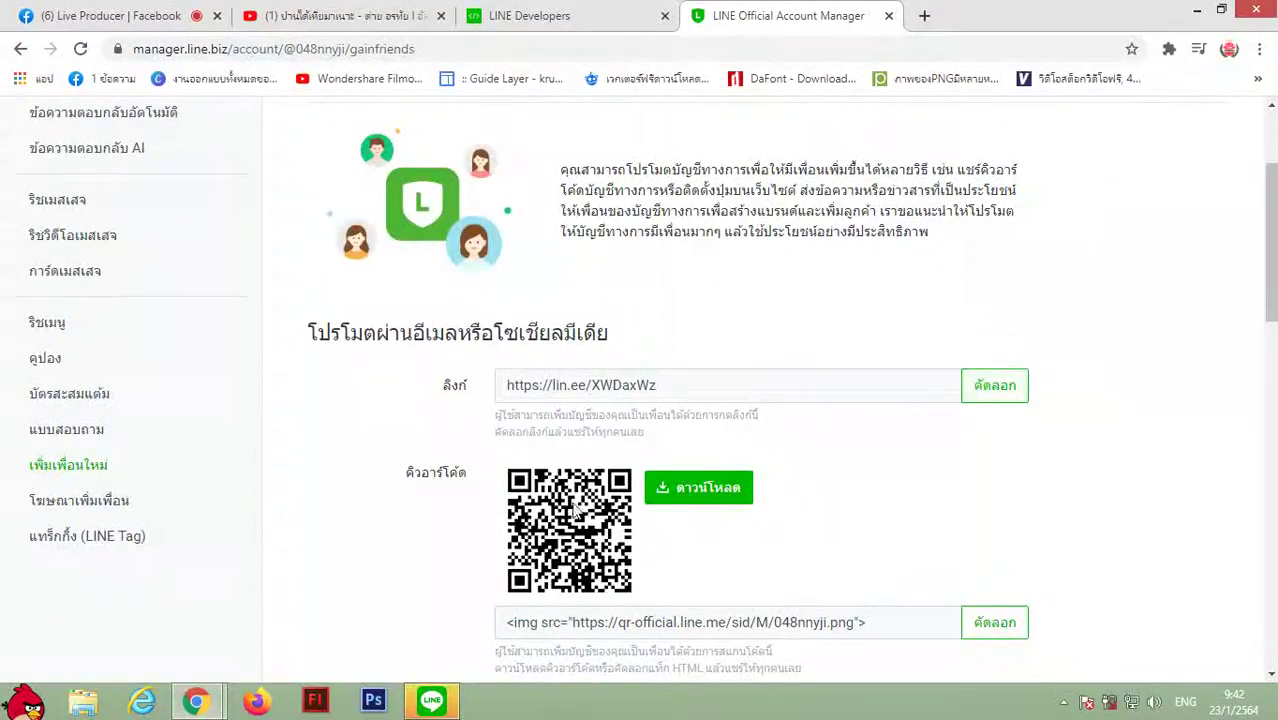
{"action": "left_click", "coordinate": [700, 490]}
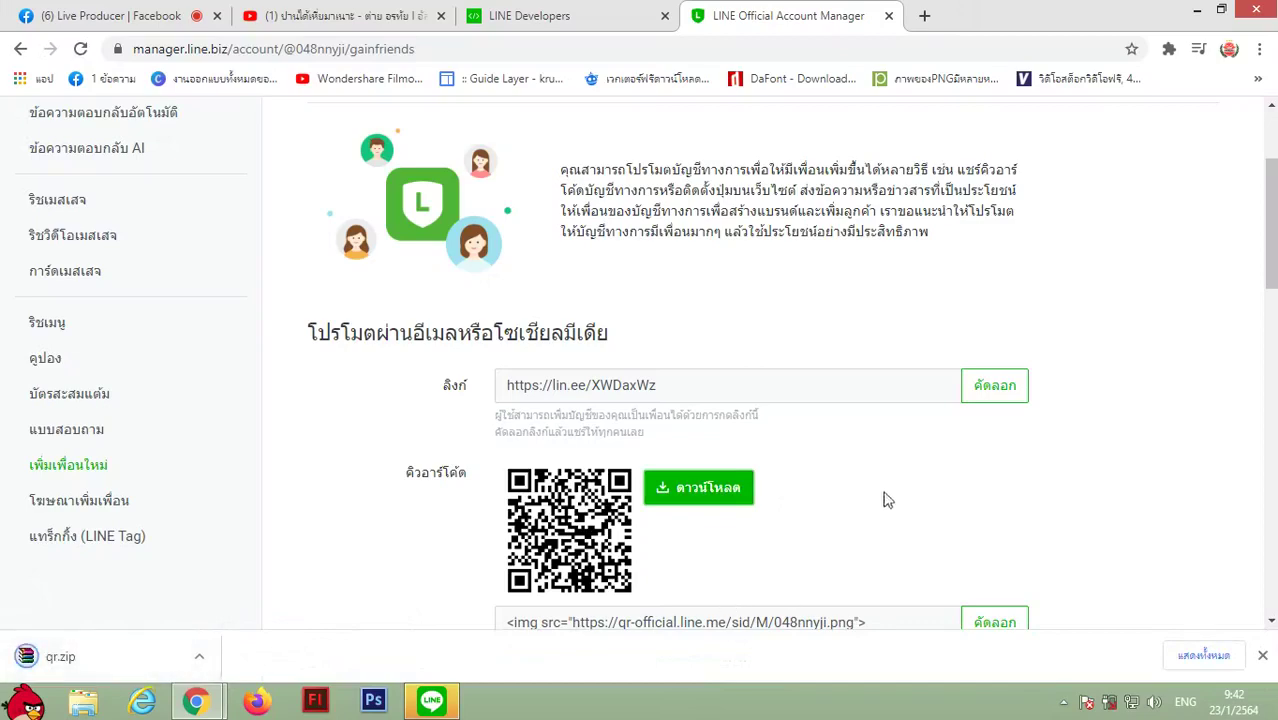
{"action": "scroll", "coordinate": [890, 495], "scroll_direction": "down", "scroll_amount": 3}
{"action": "scroll", "coordinate": [964, 474], "scroll_direction": "up", "scroll_amount": 2}
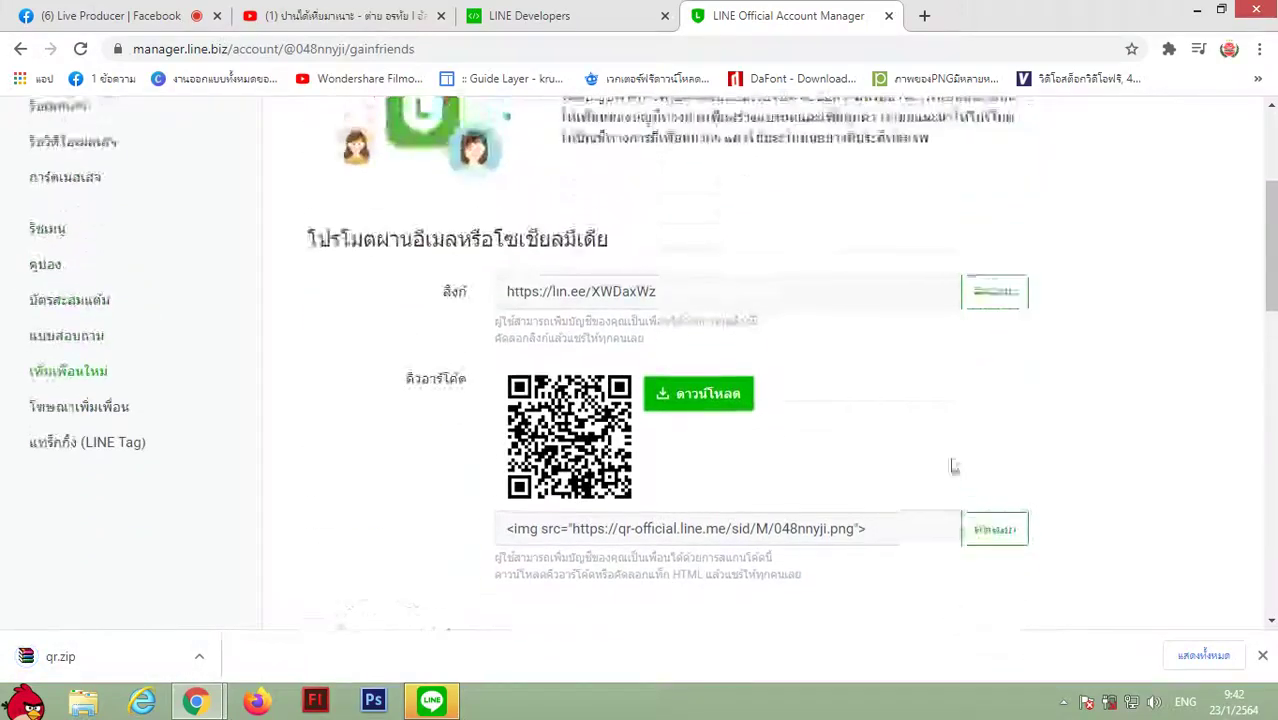
Copy the account's add-friend link (ลิงก์) for sharing and look over the website button section.
{"action": "left_click", "coordinate": [995, 300]}
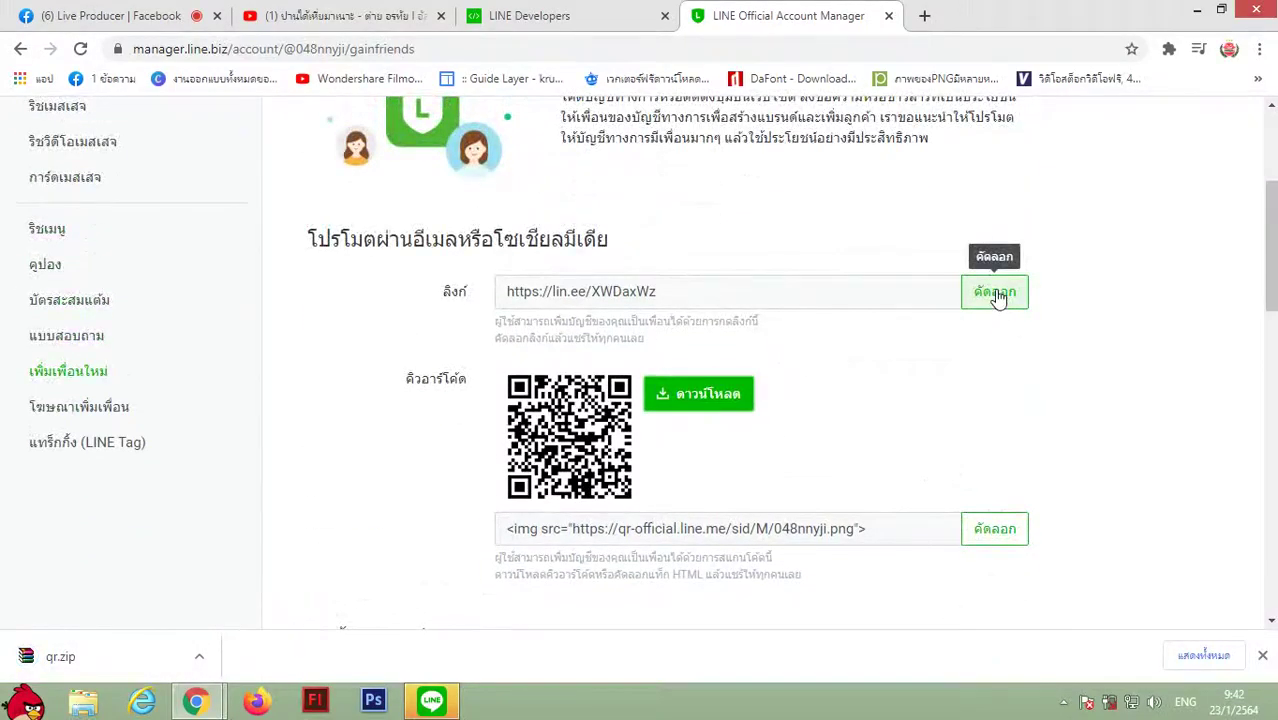
{"action": "left_click", "coordinate": [995, 295]}
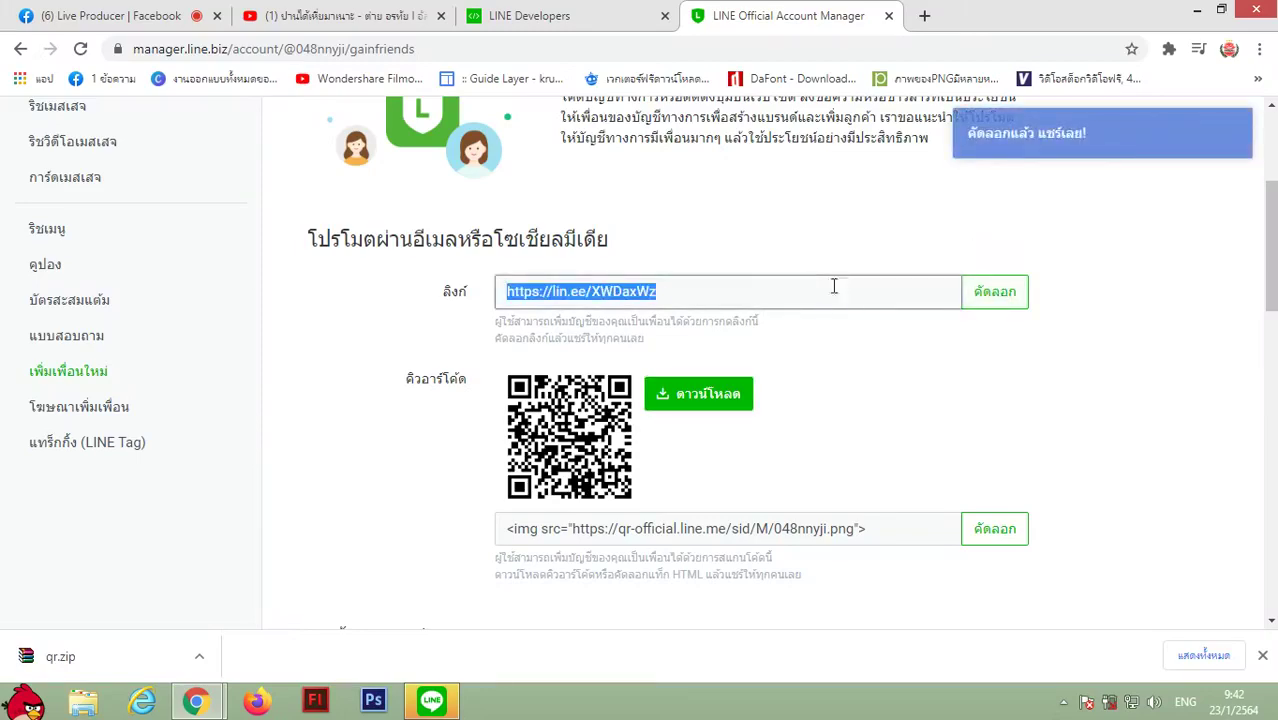
{"action": "scroll", "coordinate": [789, 375], "scroll_direction": "down", "scroll_amount": 4}
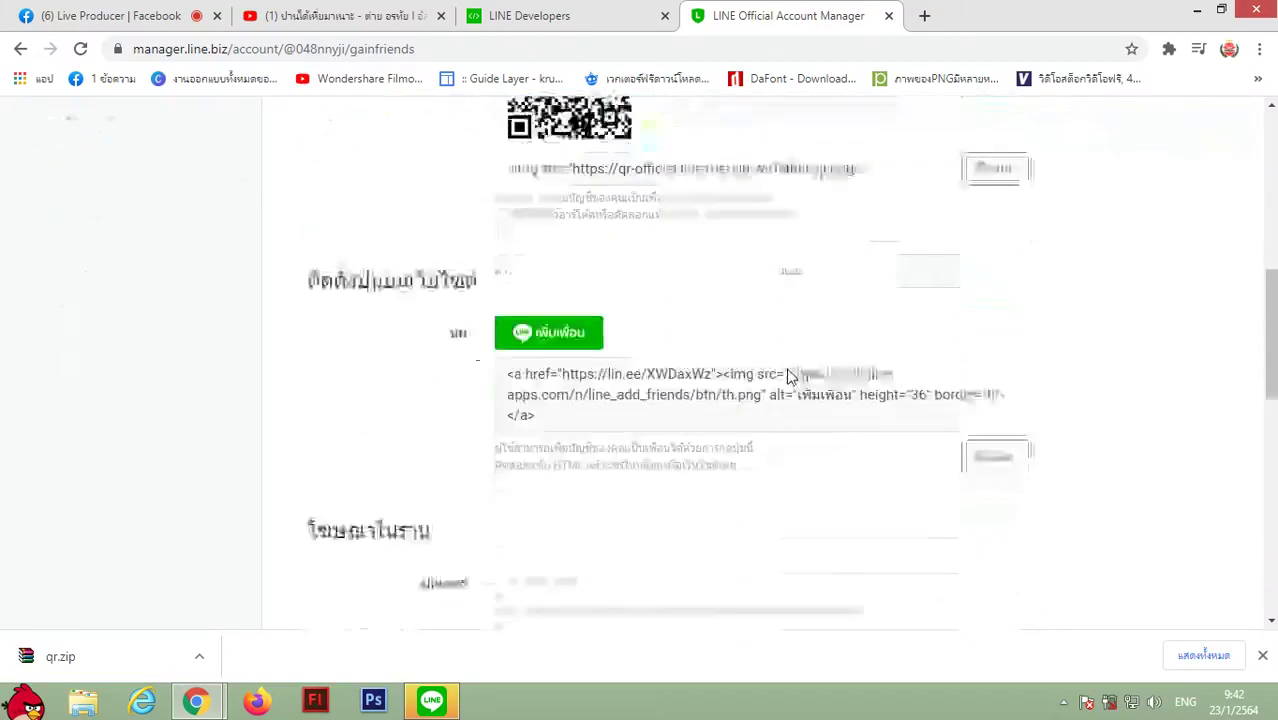
{"action": "scroll", "coordinate": [789, 375], "scroll_direction": "down", "scroll_amount": 2}
Copy the ครูเปิงมาง.FC account's ID, switch to the LINE desktop app and search for it as a friend by LINE ID.
{"action": "scroll", "coordinate": [789, 375], "scroll_direction": "up", "scroll_amount": 7}
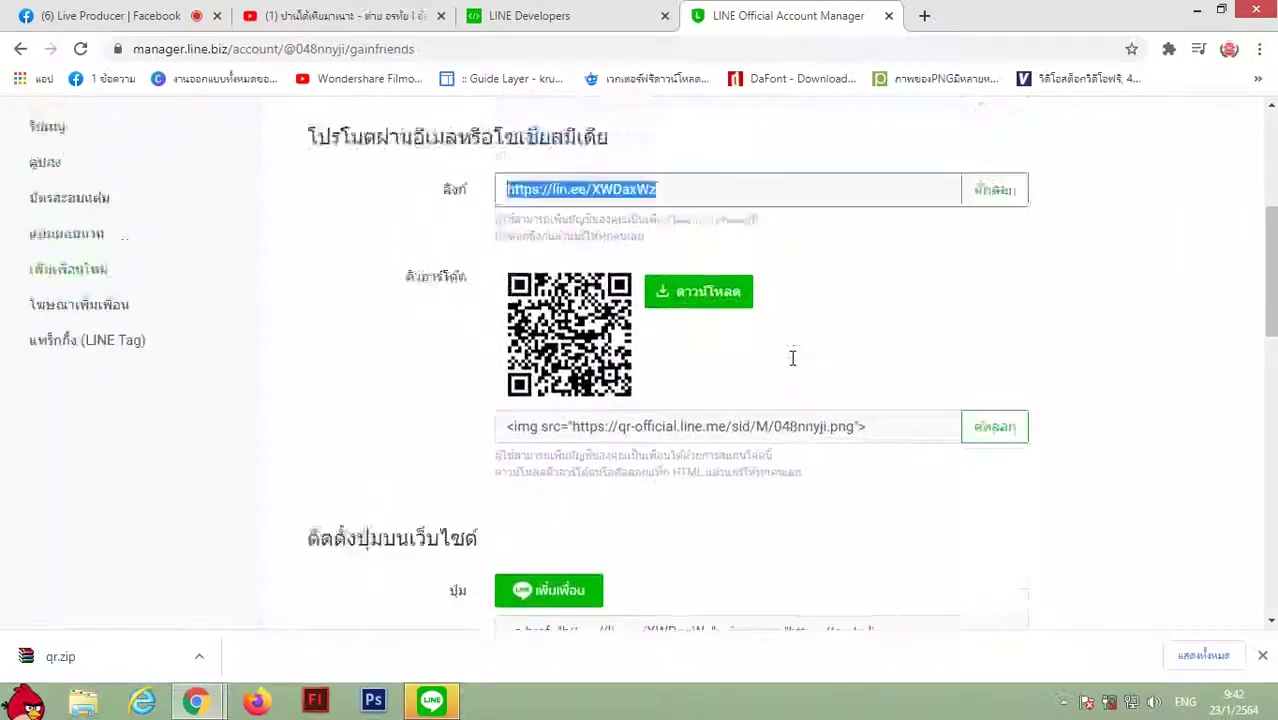
{"action": "scroll", "coordinate": [790, 366], "scroll_direction": "up", "scroll_amount": 3}
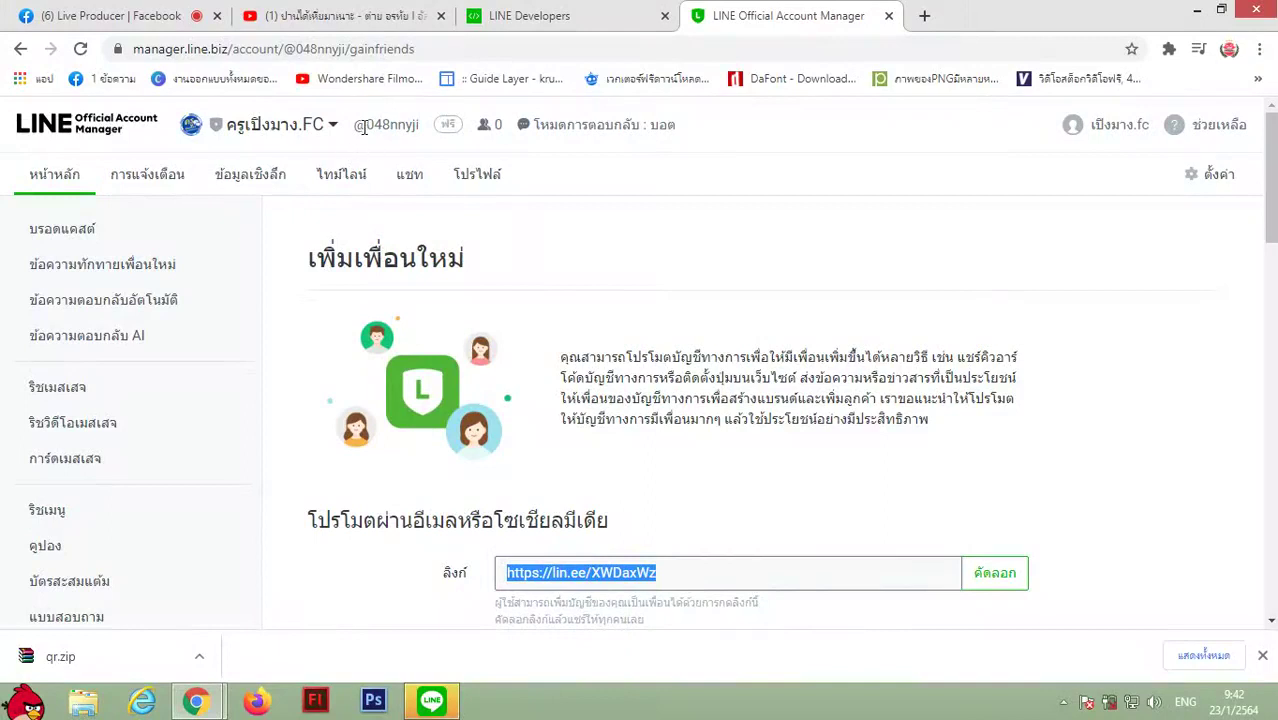
{"action": "left_click_drag", "start_coordinate": [357, 127], "coordinate": [418, 120]}
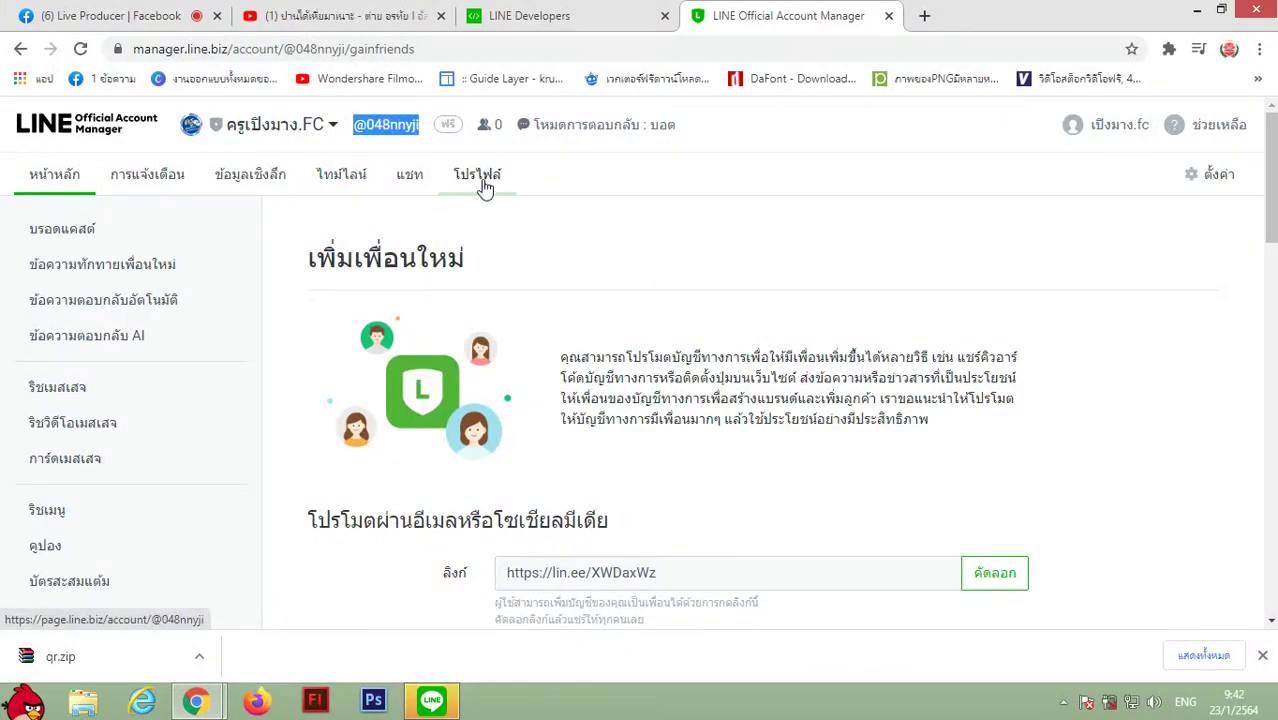
{"action": "left_click", "coordinate": [449, 697]}
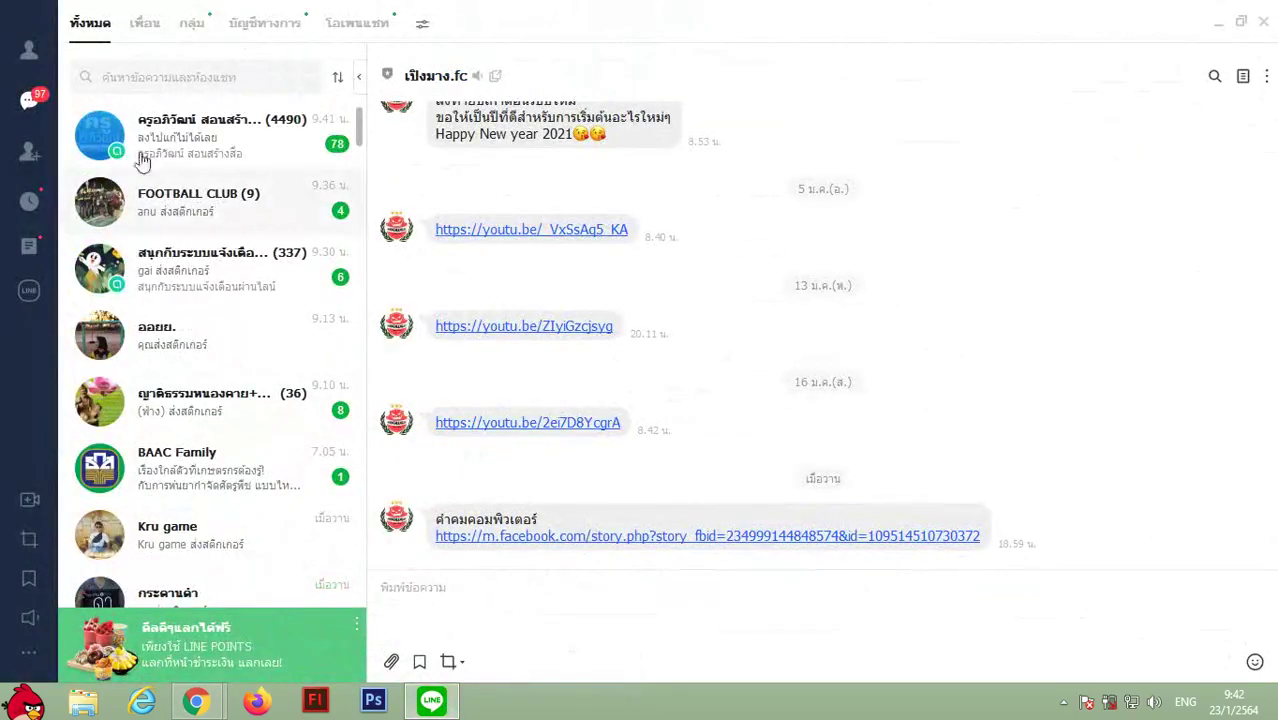
{"action": "left_click", "coordinate": [30, 151]}
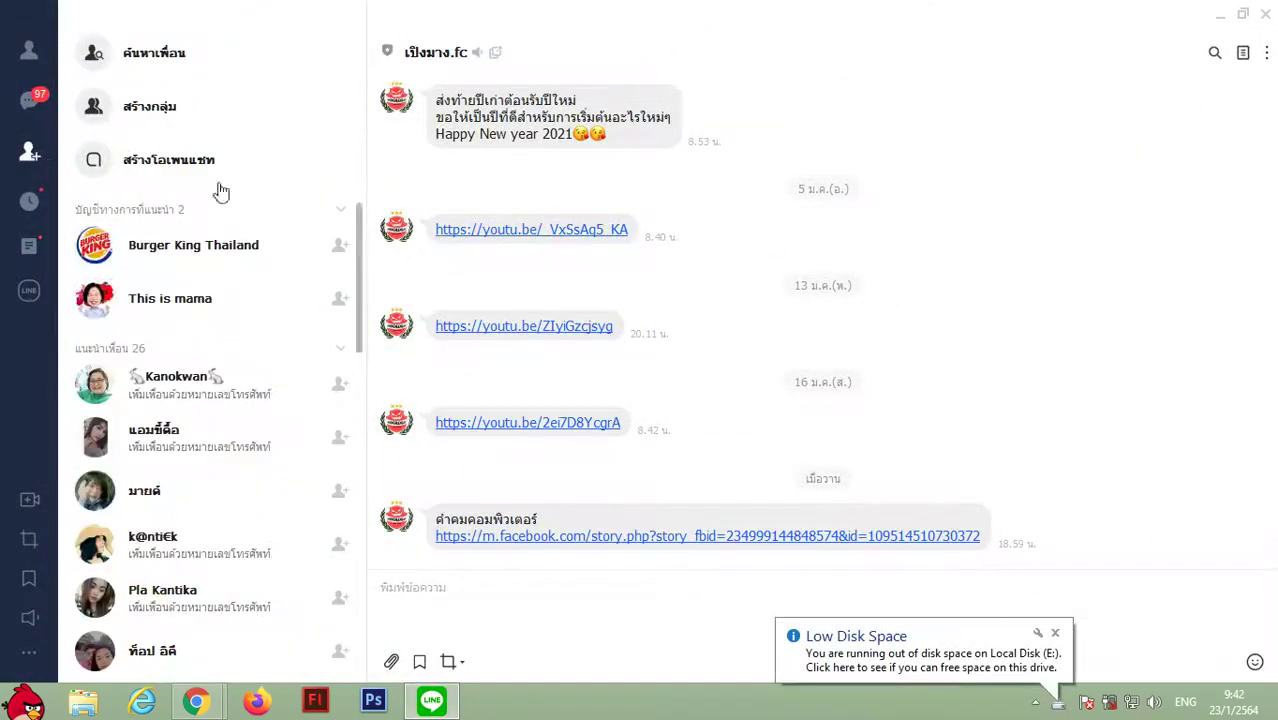
{"action": "left_click", "coordinate": [136, 42]}
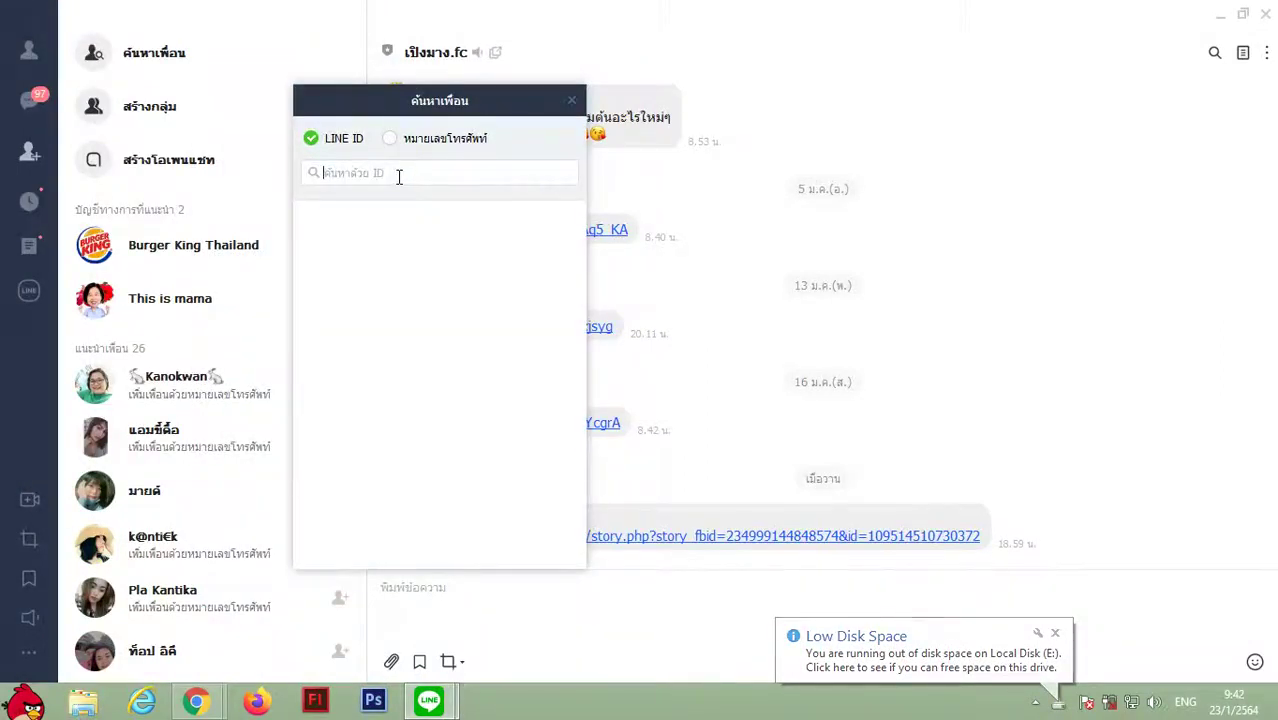
{"action": "key", "text": "ctrl+v"}
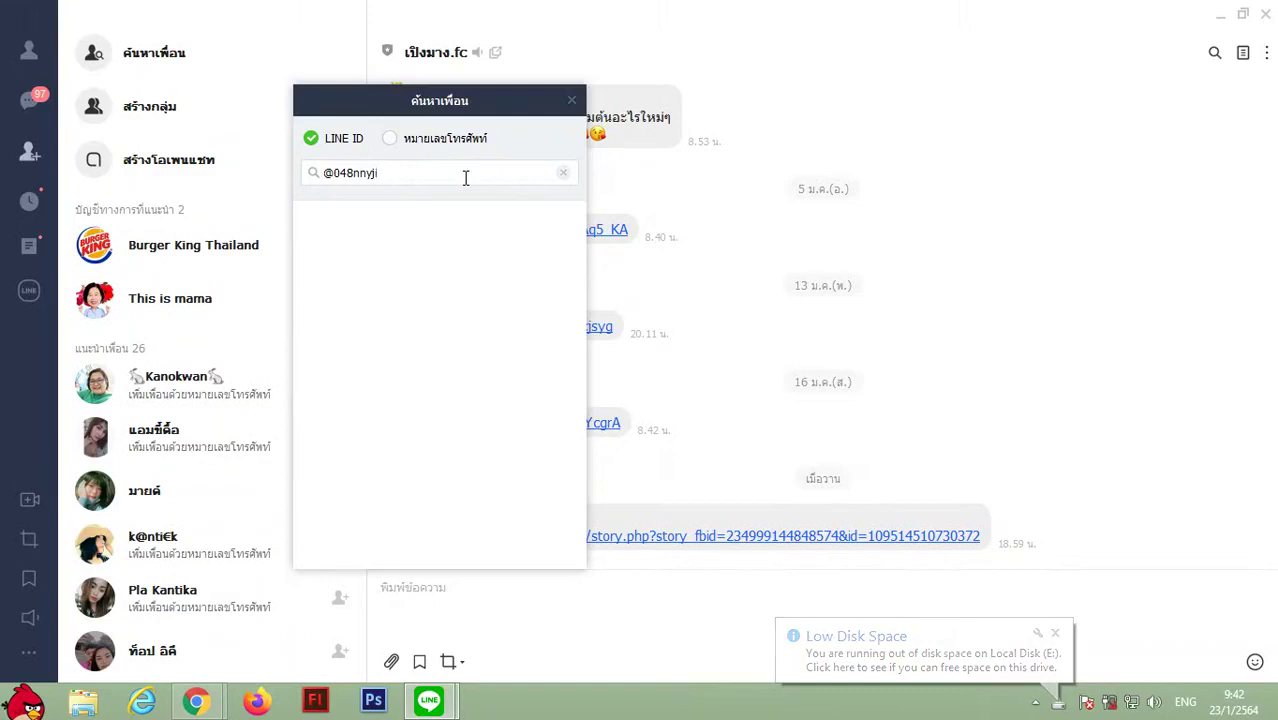
{"action": "key", "text": "Return"}
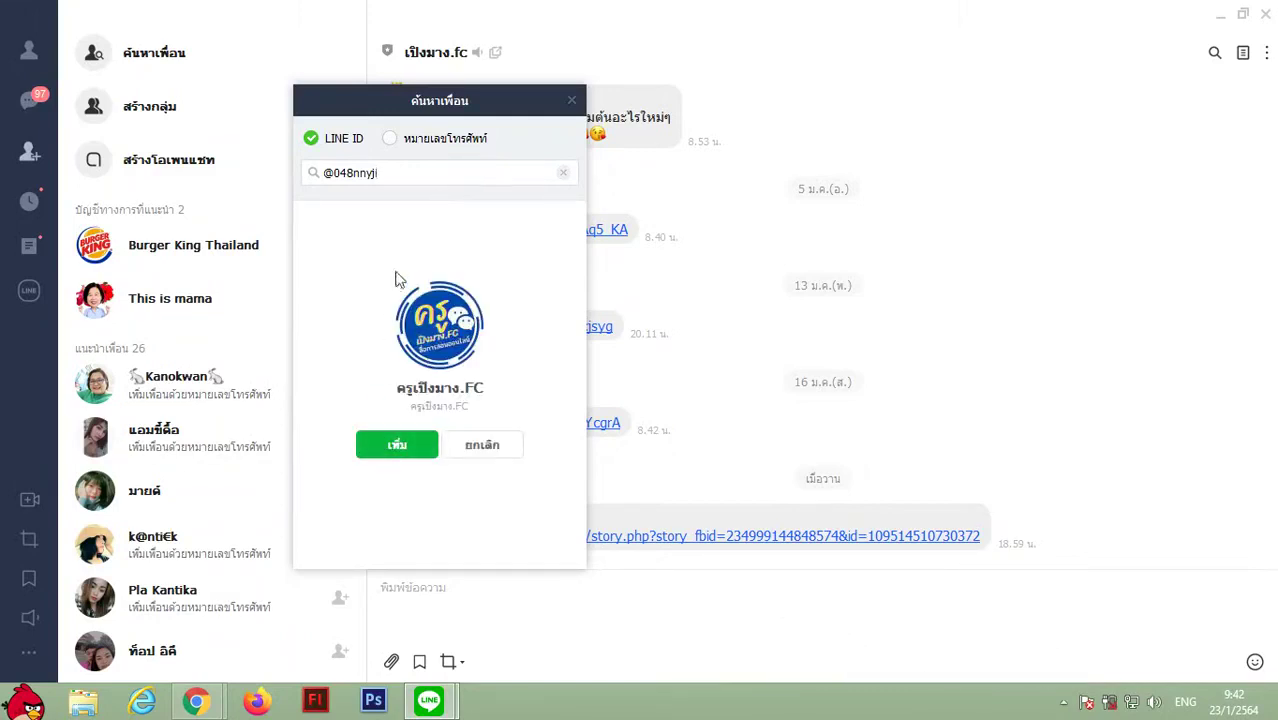
Add ครูเปิงมาง.FC as a friend and open its chat to view the greeting messages.
{"action": "left_click_drag", "start_coordinate": [460, 107], "coordinate": [579, 104]}
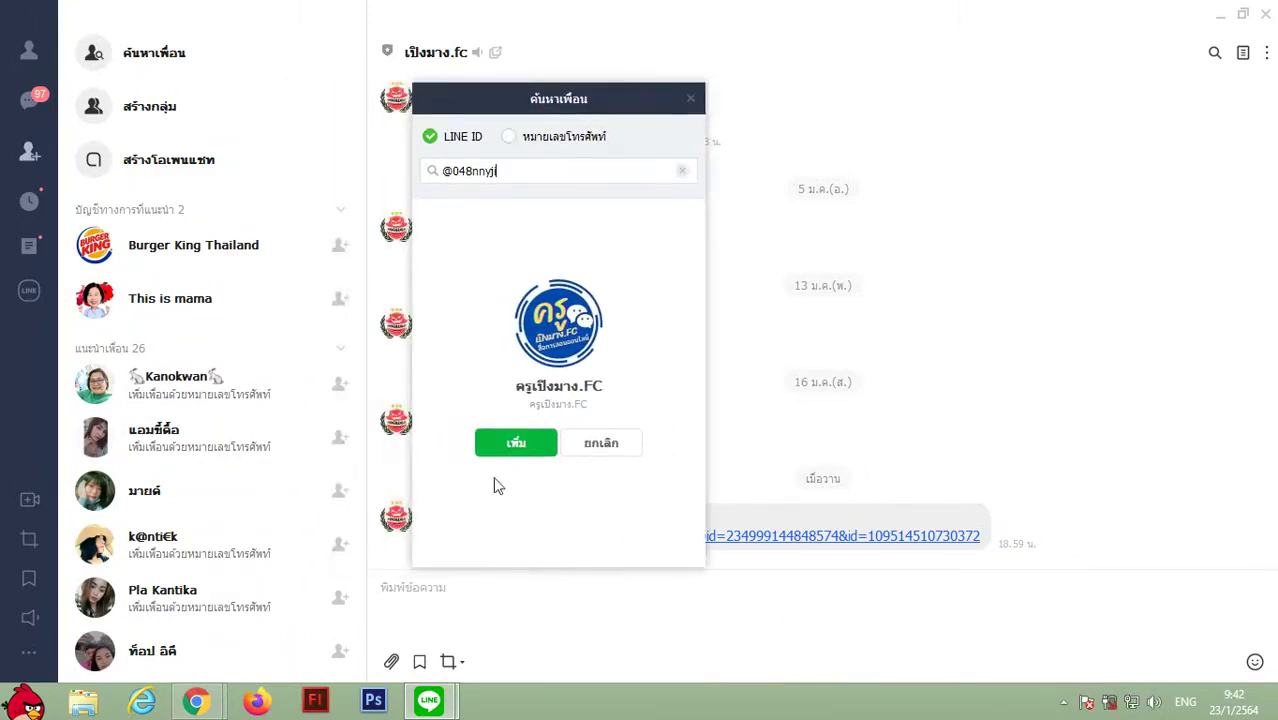
{"action": "left_click", "coordinate": [515, 443]}
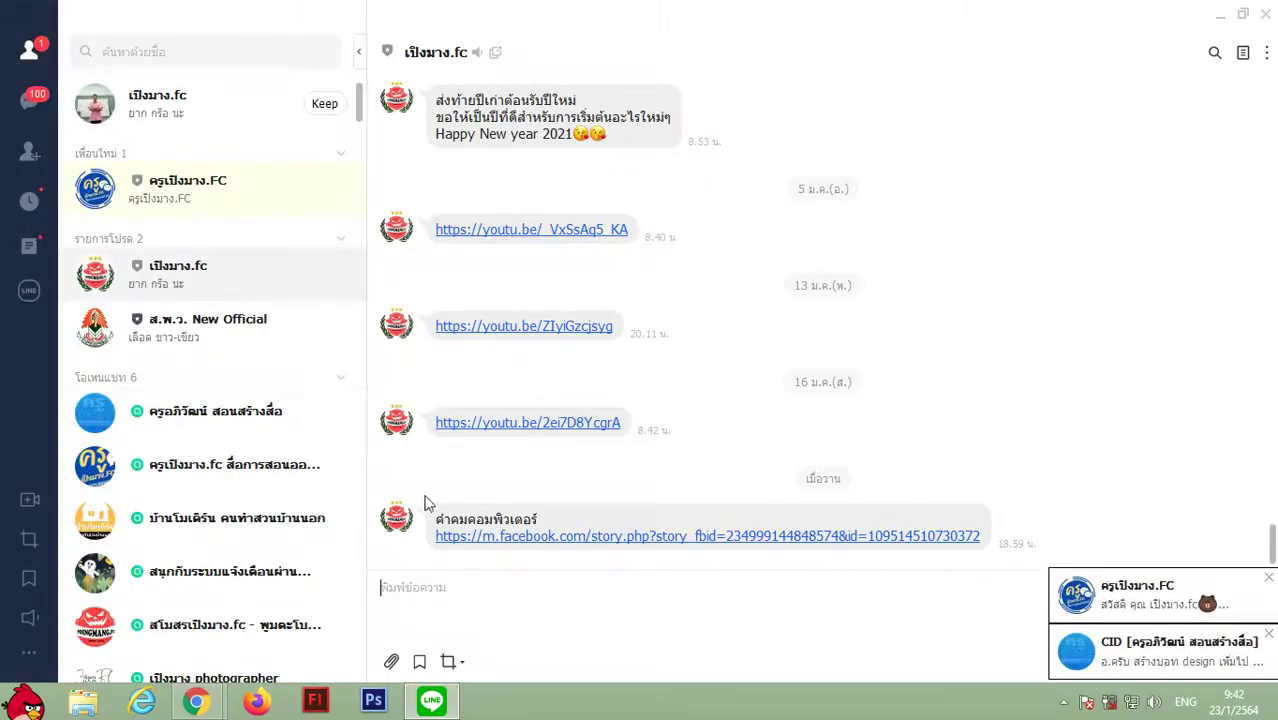
{"action": "left_click", "coordinate": [241, 197]}
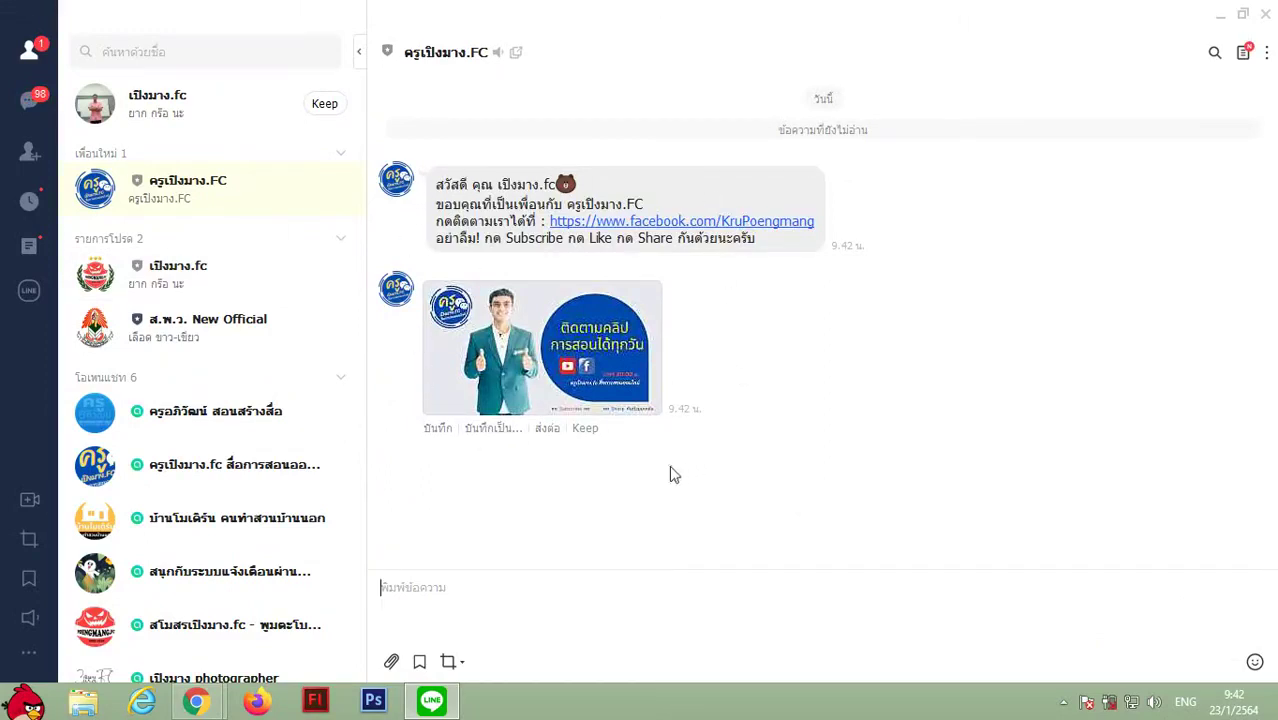
{"action": "left_click", "coordinate": [1246, 53]}
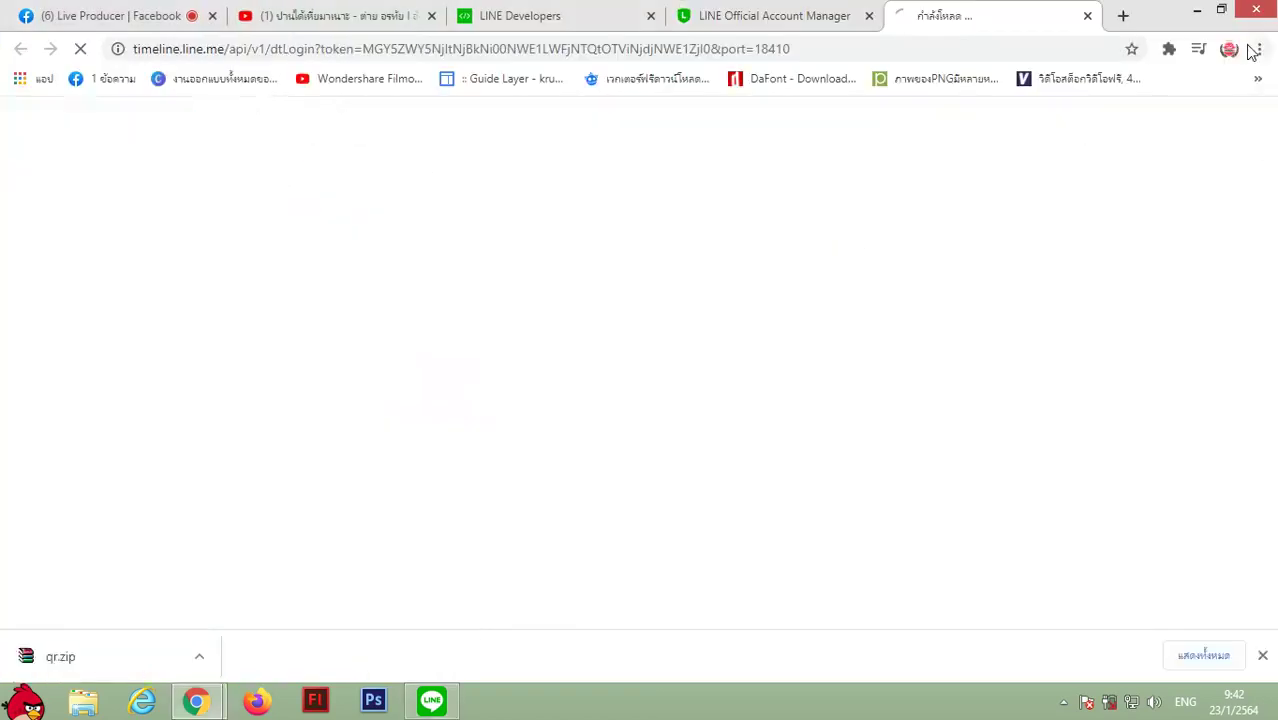
{"action": "left_click", "coordinate": [1088, 16]}
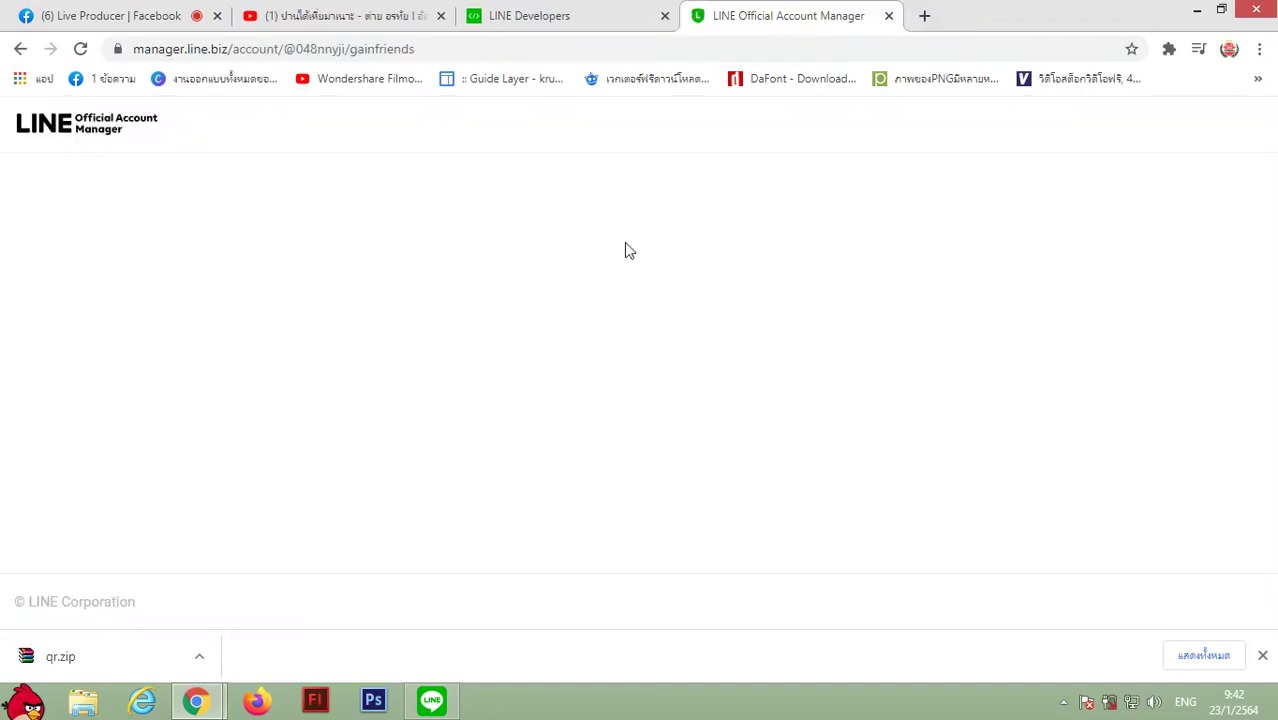
{"action": "left_click", "coordinate": [1261, 657]}
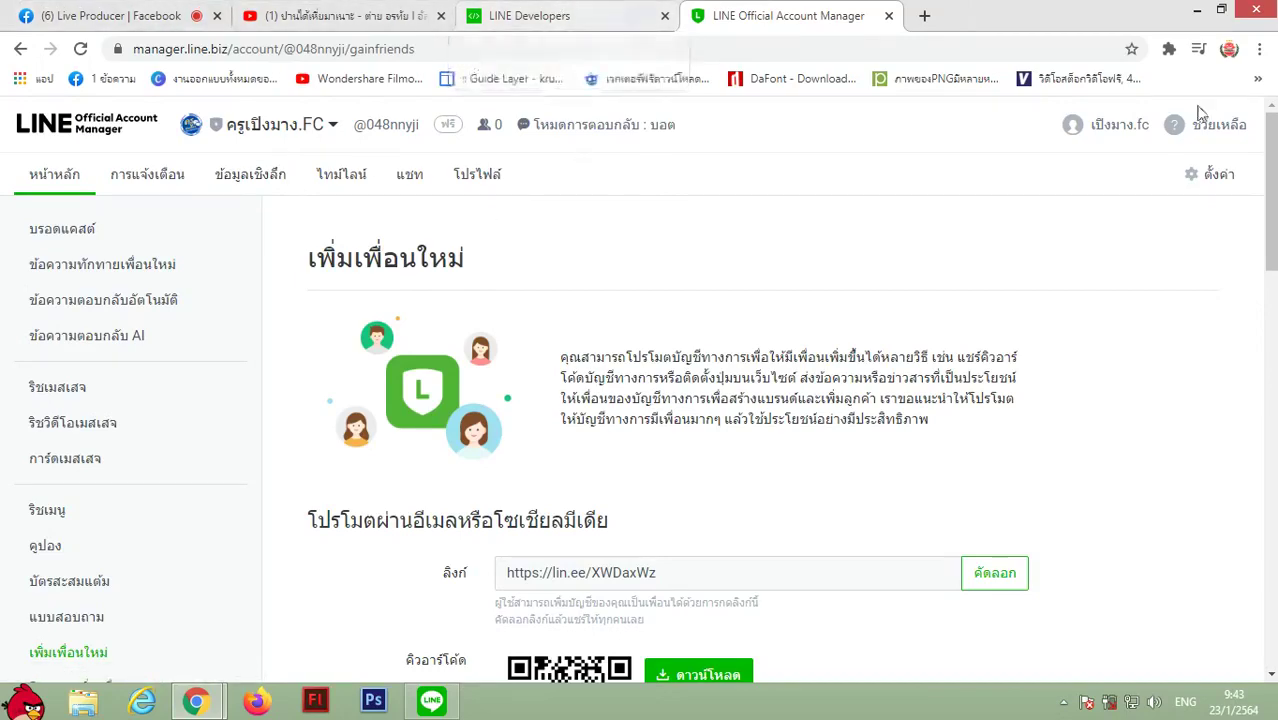
{"action": "left_click", "coordinate": [1197, 12]}
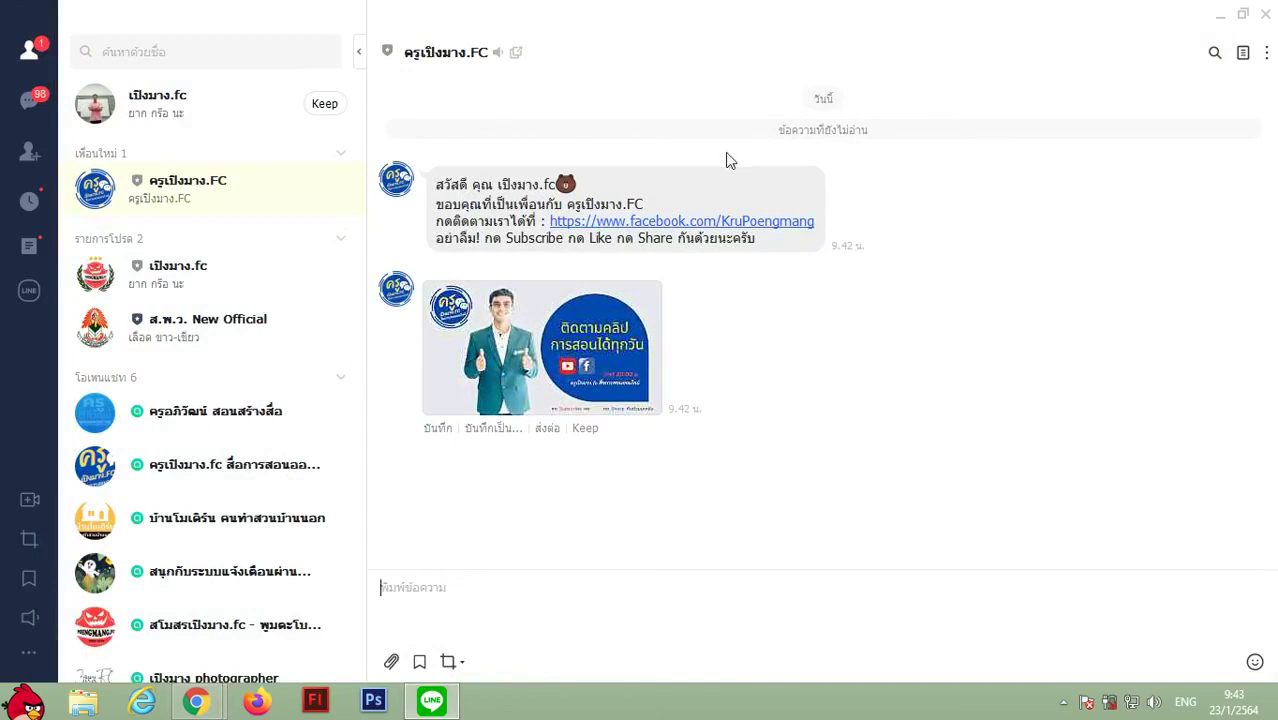
Open the chat's invite-friends window (เพิ่มเพื่อนเพื่อแชท) and browse the whole friend list.
{"action": "left_click", "coordinate": [1265, 54]}
{"action": "left_click", "coordinate": [1200, 110]}
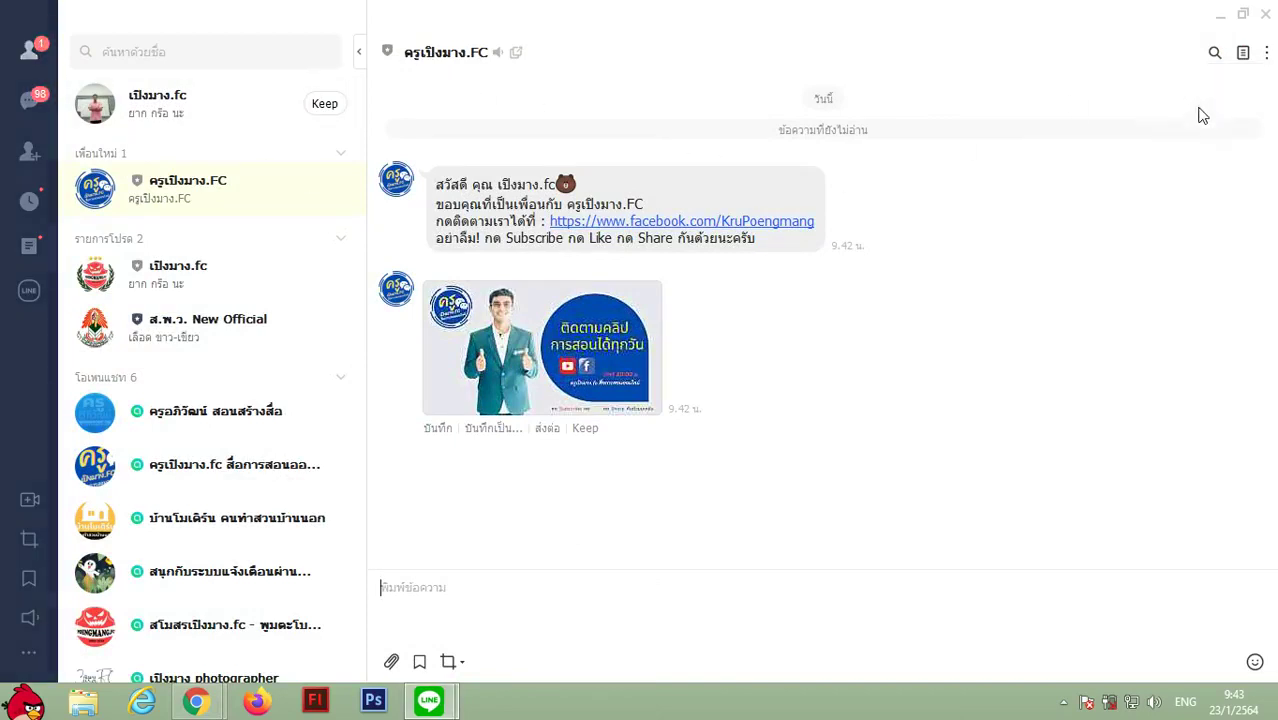
{"action": "left_click_drag", "start_coordinate": [1050, 20], "coordinate": [825, 54]}
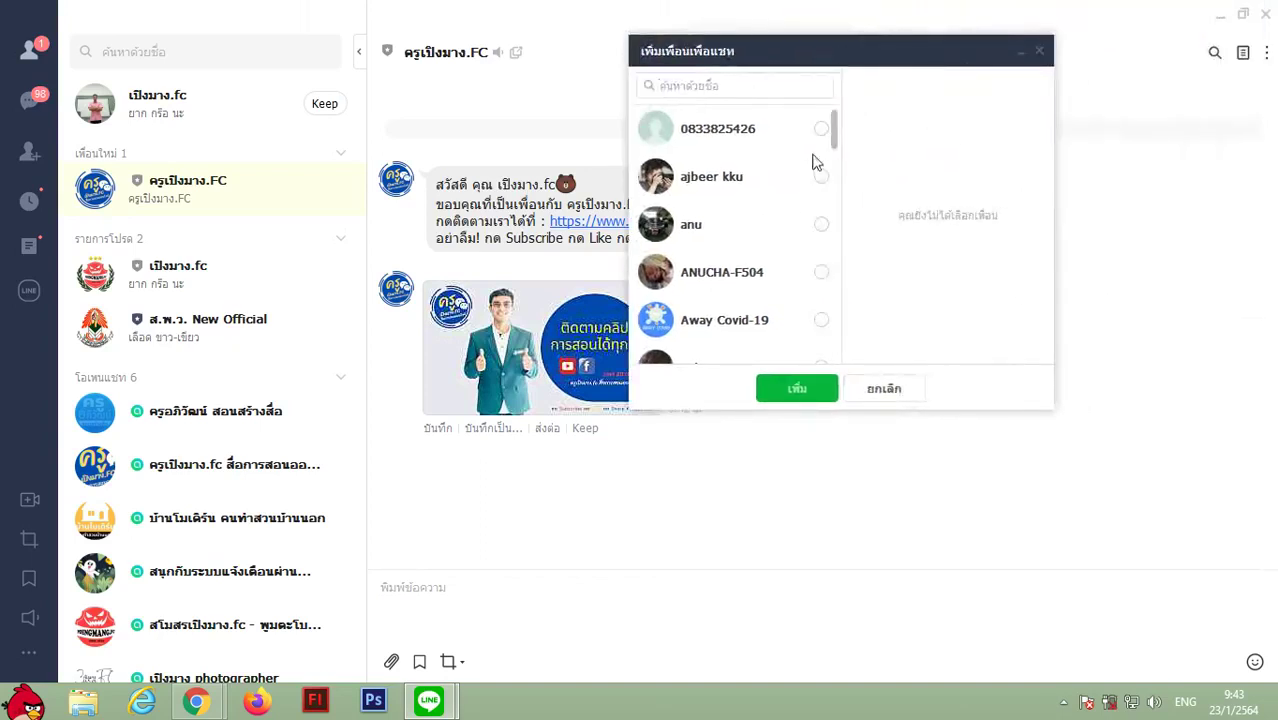
{"action": "scroll", "coordinate": [783, 278], "scroll_direction": "down", "scroll_amount": 3}
{"action": "scroll", "coordinate": [770, 276], "scroll_direction": "down", "scroll_amount": 2}
{"action": "scroll", "coordinate": [762, 280], "scroll_direction": "up", "scroll_amount": 10}
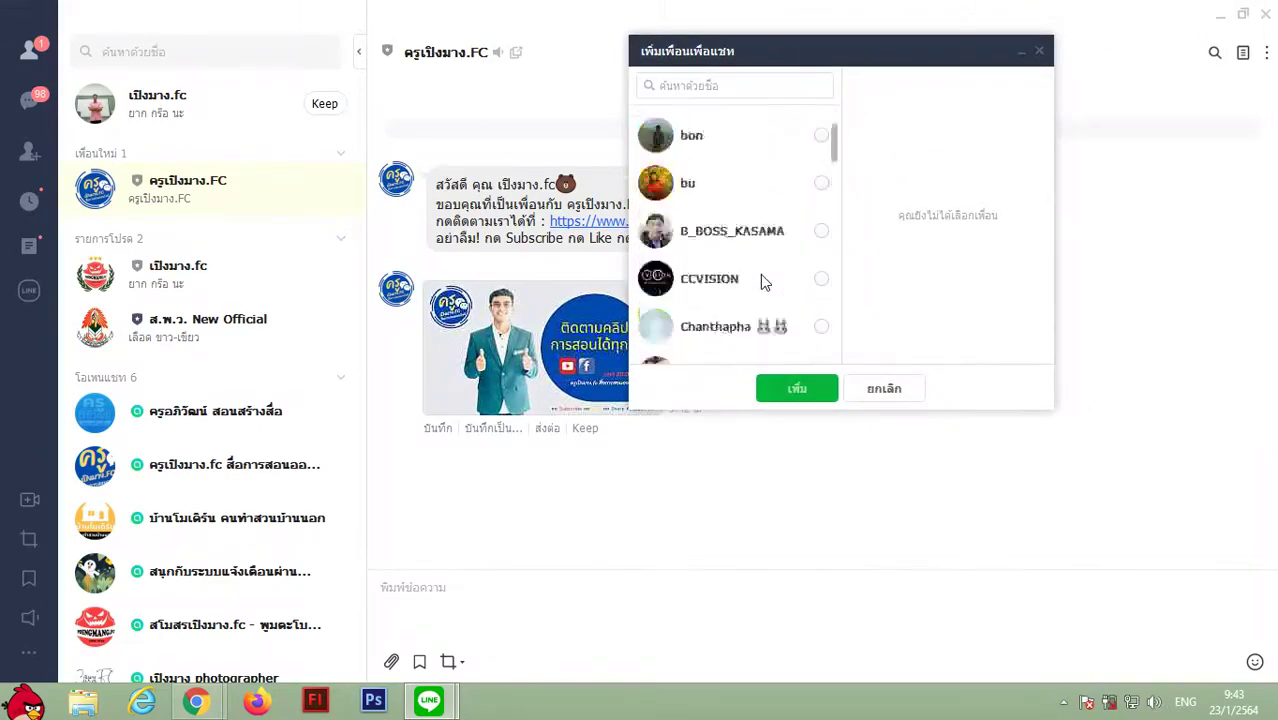
{"action": "scroll", "coordinate": [810, 230], "scroll_direction": "down", "scroll_amount": 6}
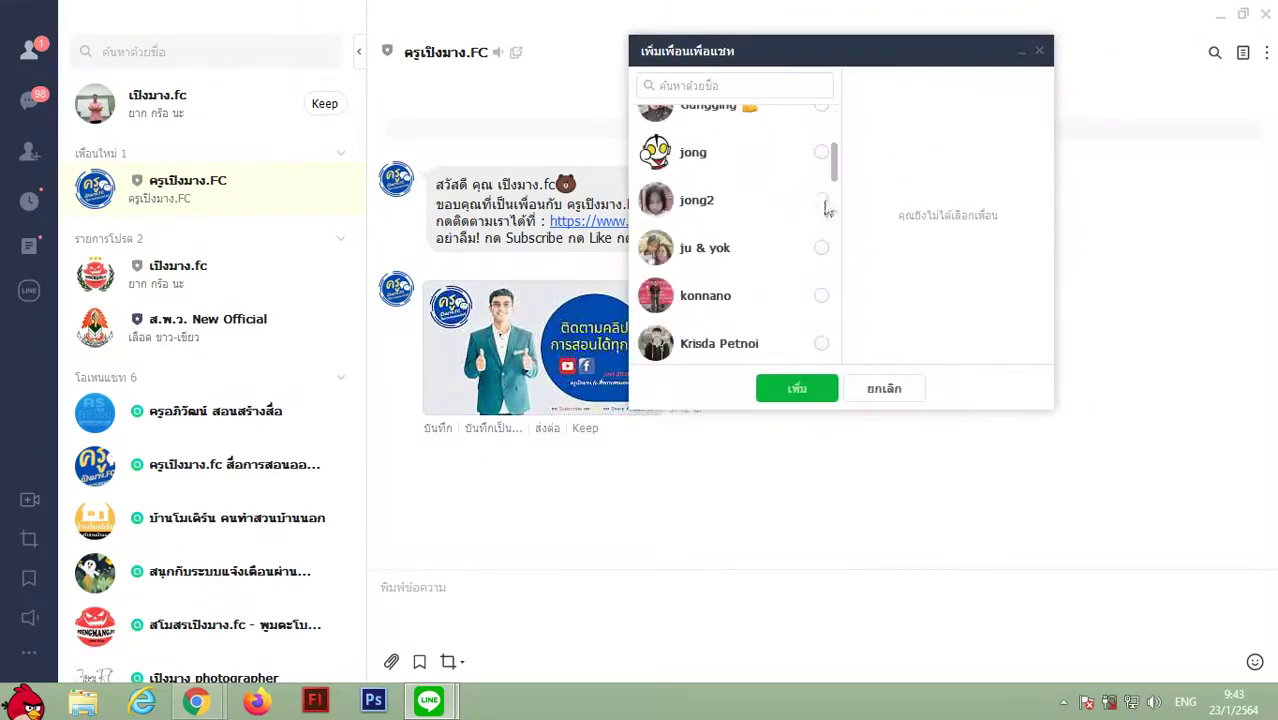
{"action": "scroll", "coordinate": [838, 240], "scroll_direction": "down", "scroll_amount": 5}
{"action": "scroll", "coordinate": [840, 330], "scroll_direction": "down", "scroll_amount": 5}
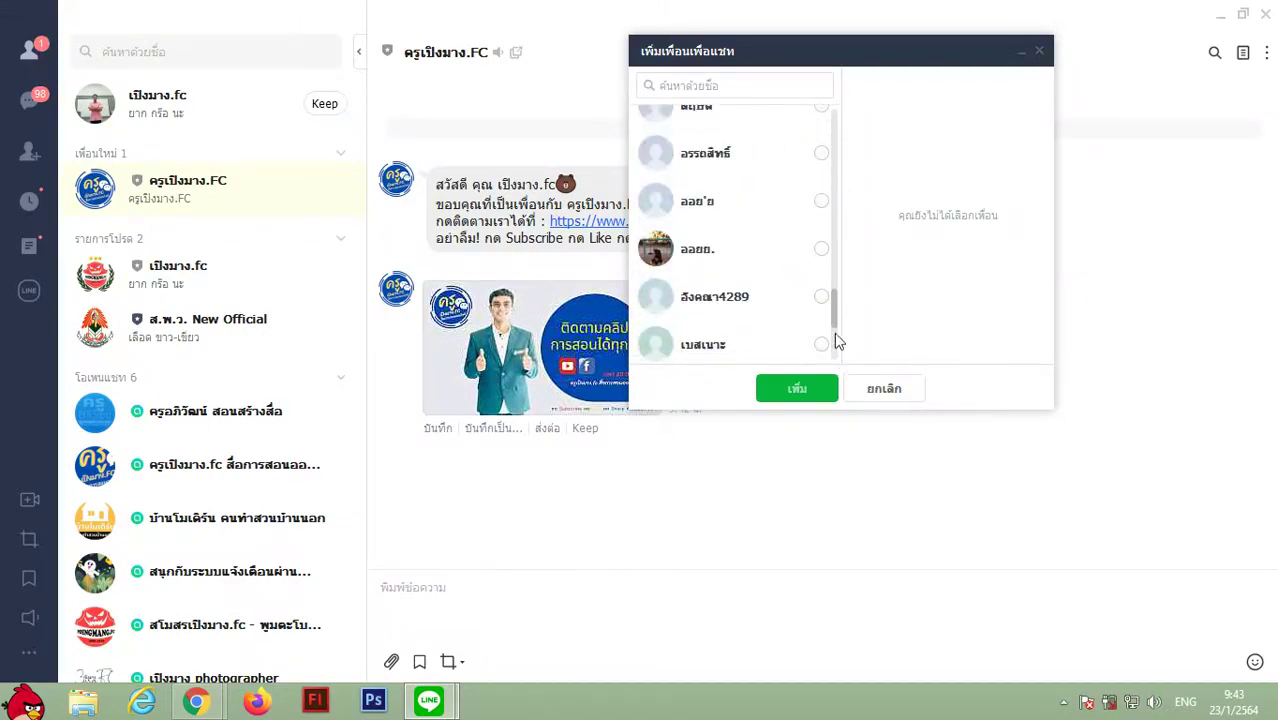
{"action": "scroll", "coordinate": [760, 320], "scroll_direction": "down", "scroll_amount": 3}
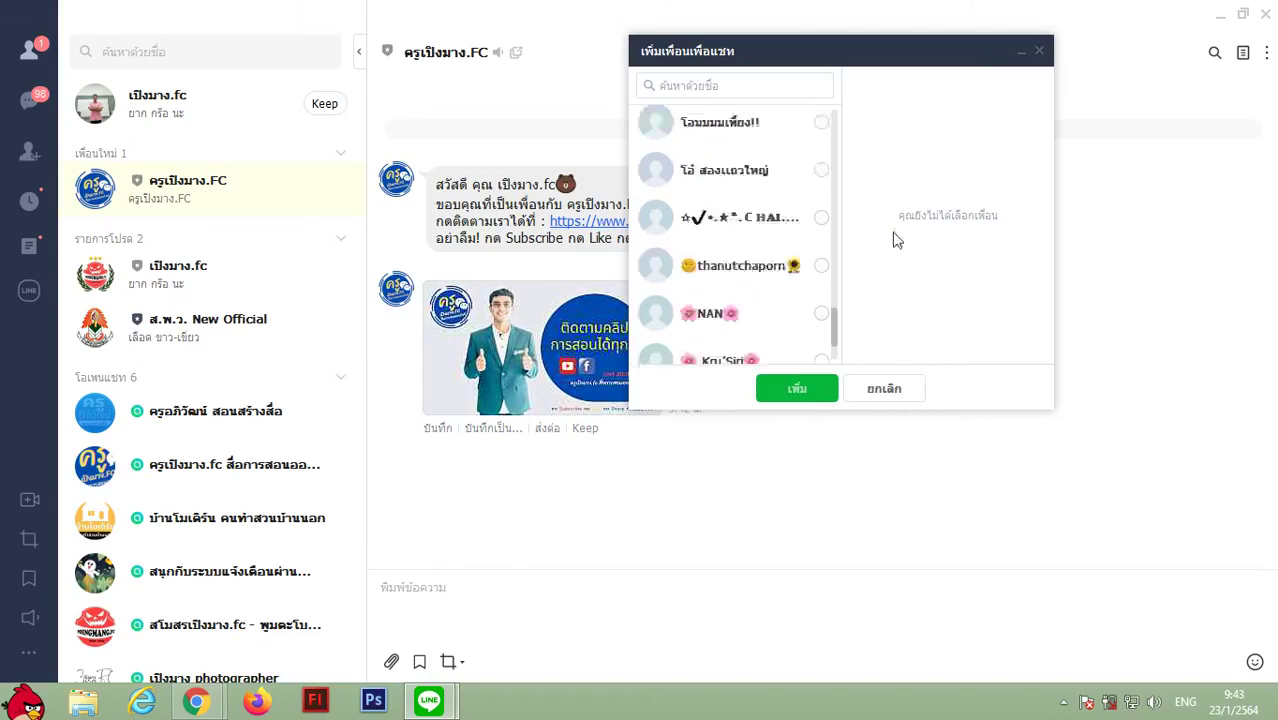
{"action": "scroll", "coordinate": [822, 188], "scroll_direction": "up", "scroll_amount": 4}
{"action": "left_click_drag", "start_coordinate": [836, 309], "coordinate": [845, 121]}
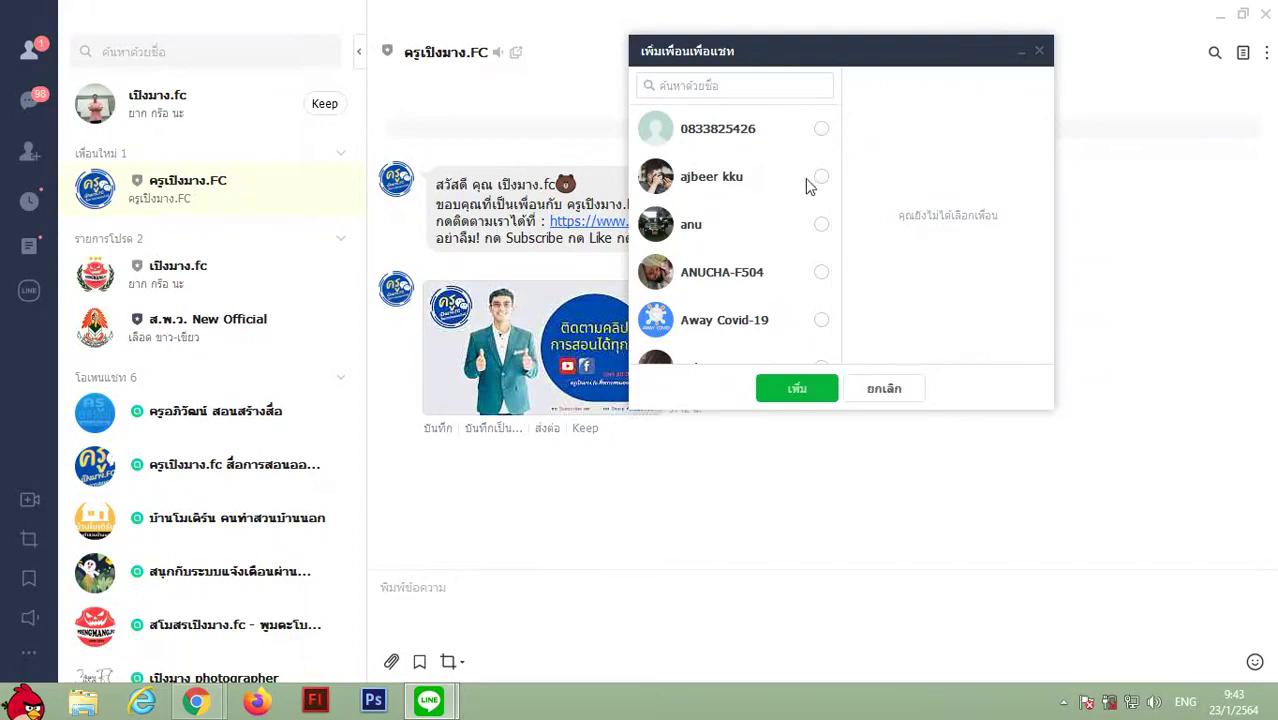
{"action": "left_click", "coordinate": [821, 132]}
{"action": "left_click", "coordinate": [821, 178]}
{"action": "left_click", "coordinate": [821, 226]}
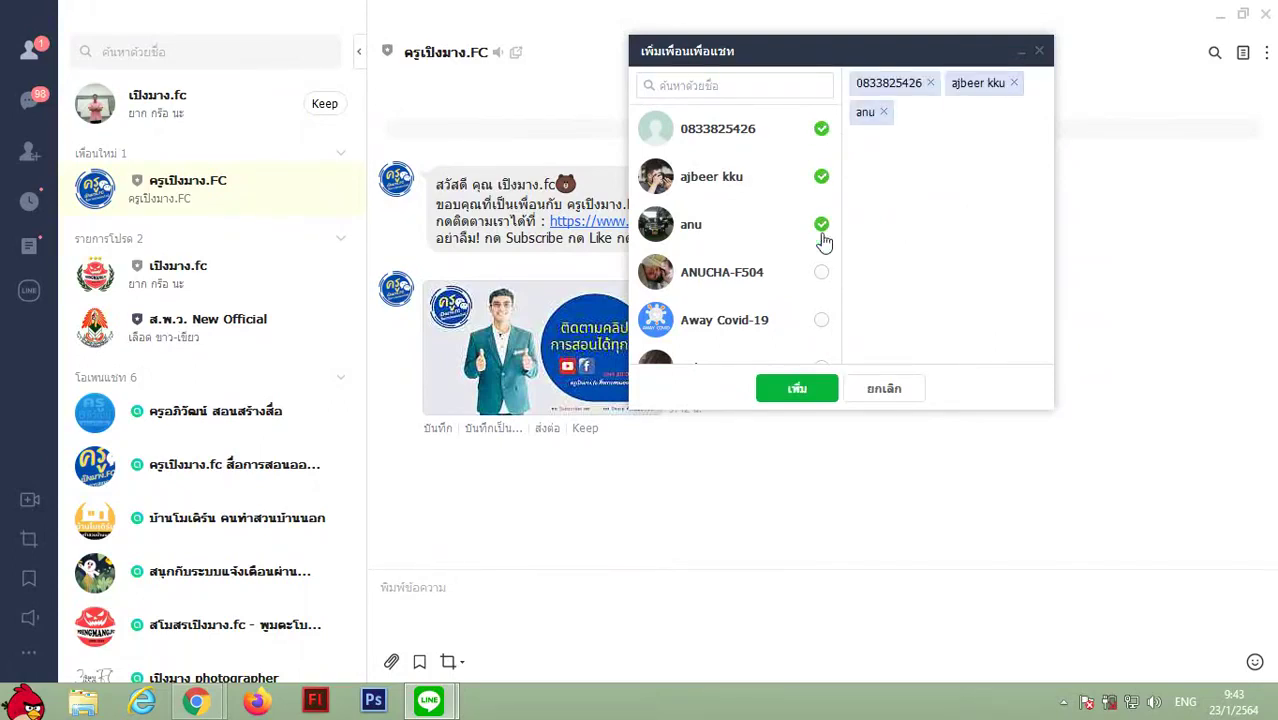
{"action": "left_click", "coordinate": [821, 274]}
{"action": "left_click", "coordinate": [821, 322]}
{"action": "scroll", "coordinate": [821, 300], "scroll_direction": "down", "scroll_amount": 3}
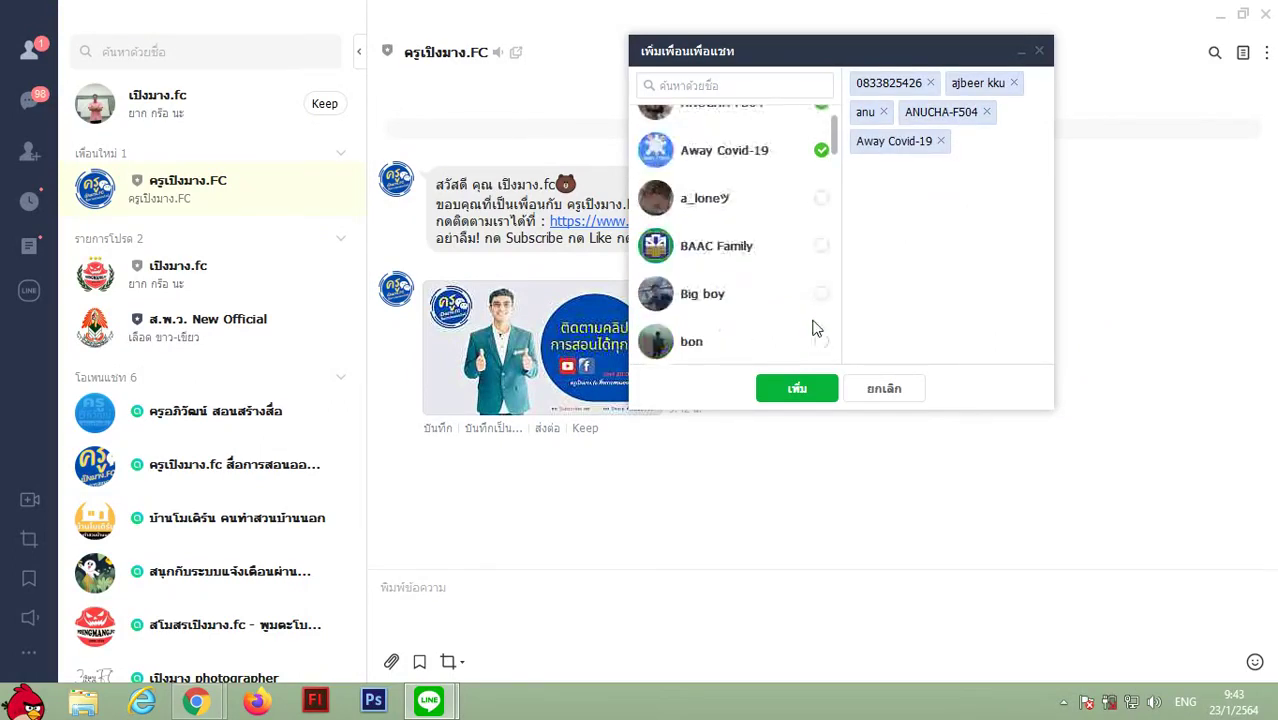
{"action": "left_click", "coordinate": [821, 198]}
{"action": "left_click", "coordinate": [821, 246]}
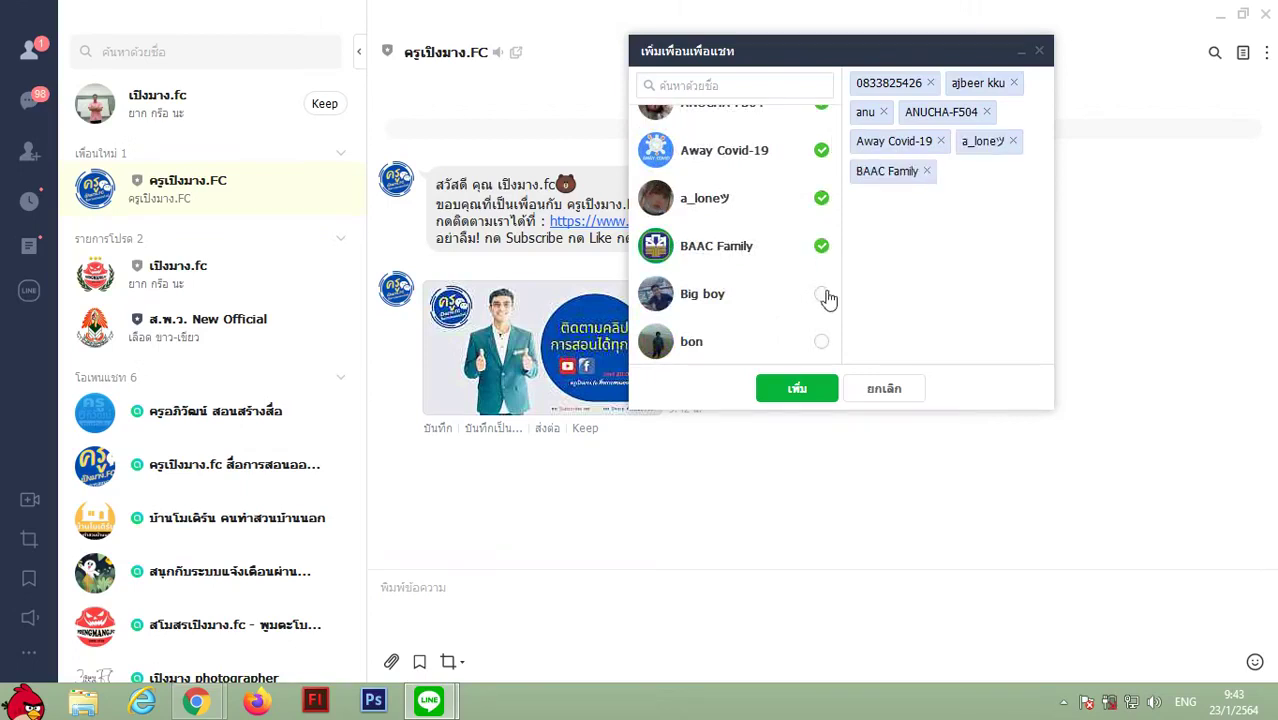
{"action": "left_click", "coordinate": [821, 294]}
{"action": "left_click", "coordinate": [821, 341]}
{"action": "scroll", "coordinate": [800, 260], "scroll_direction": "down", "scroll_amount": 3}
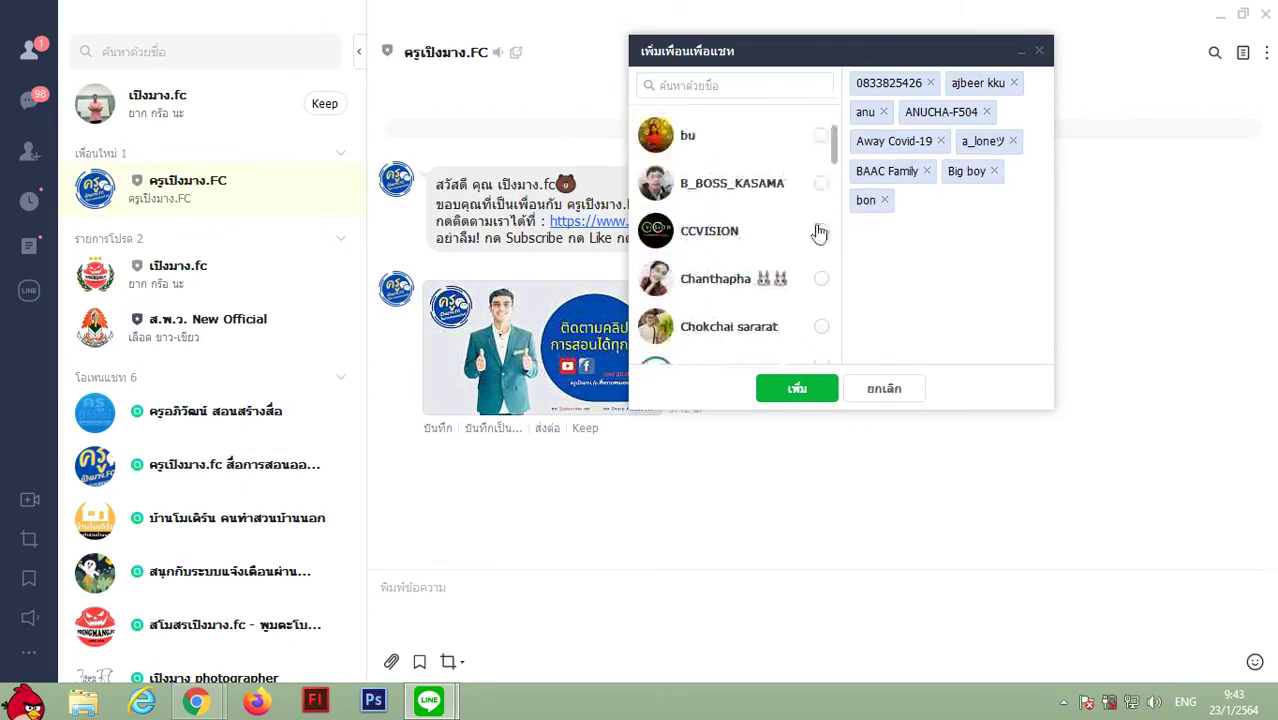
{"action": "left_click", "coordinate": [821, 136]}
{"action": "left_click", "coordinate": [821, 183]}
{"action": "left_click", "coordinate": [821, 231]}
{"action": "left_click", "coordinate": [821, 279]}
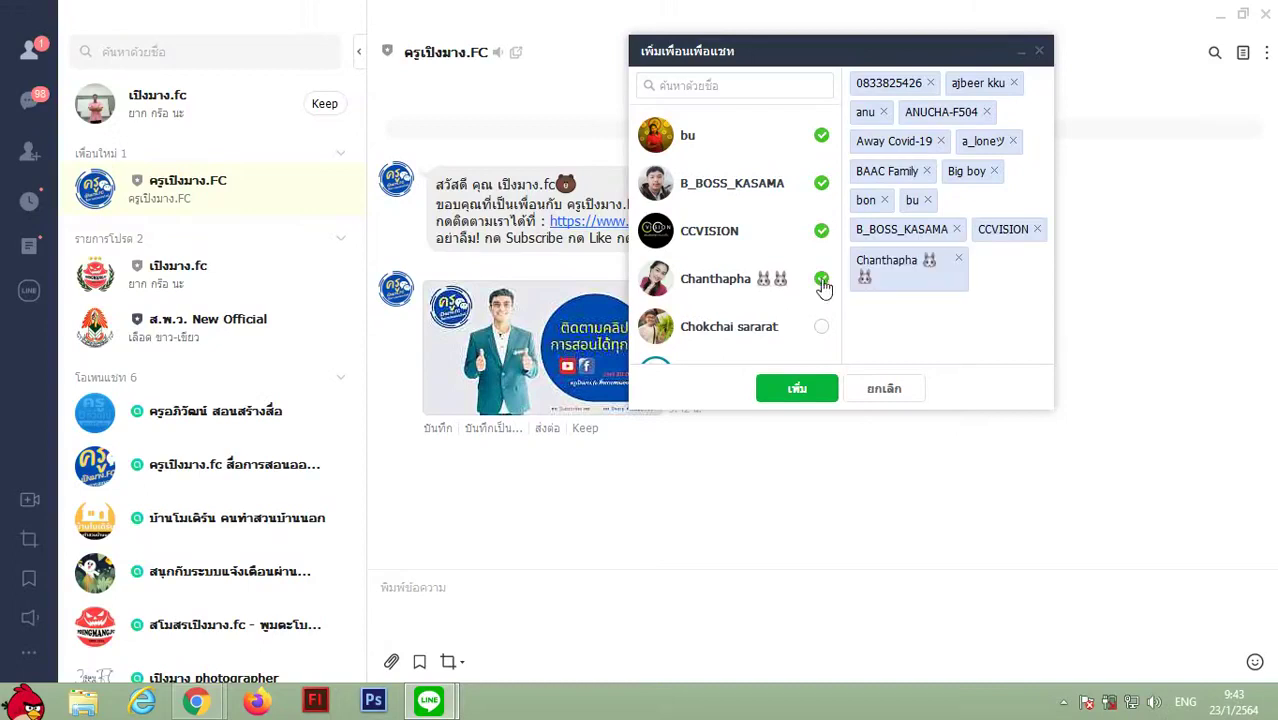
{"action": "left_click", "coordinate": [821, 327]}
{"action": "scroll", "coordinate": [778, 321], "scroll_direction": "down", "scroll_amount": 3}
{"action": "left_click", "coordinate": [821, 205]}
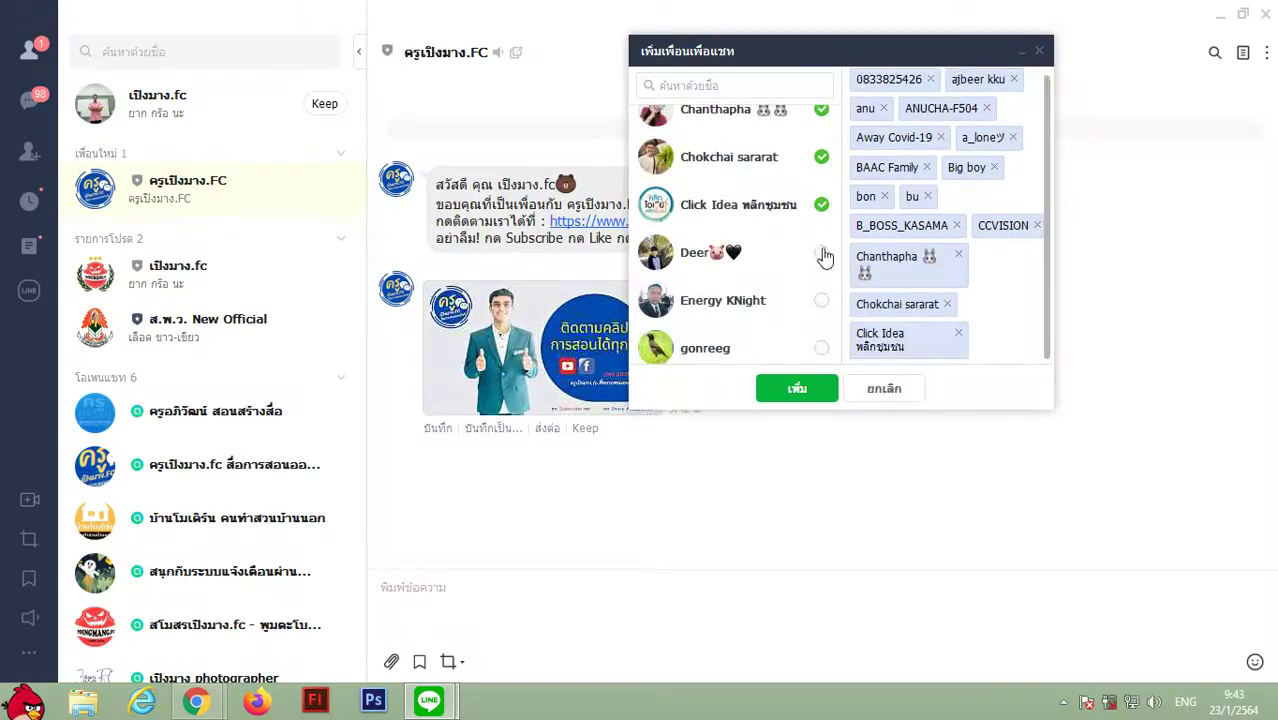
{"action": "left_click", "coordinate": [821, 253]}
{"action": "left_click", "coordinate": [821, 301]}
{"action": "left_click", "coordinate": [821, 348]}
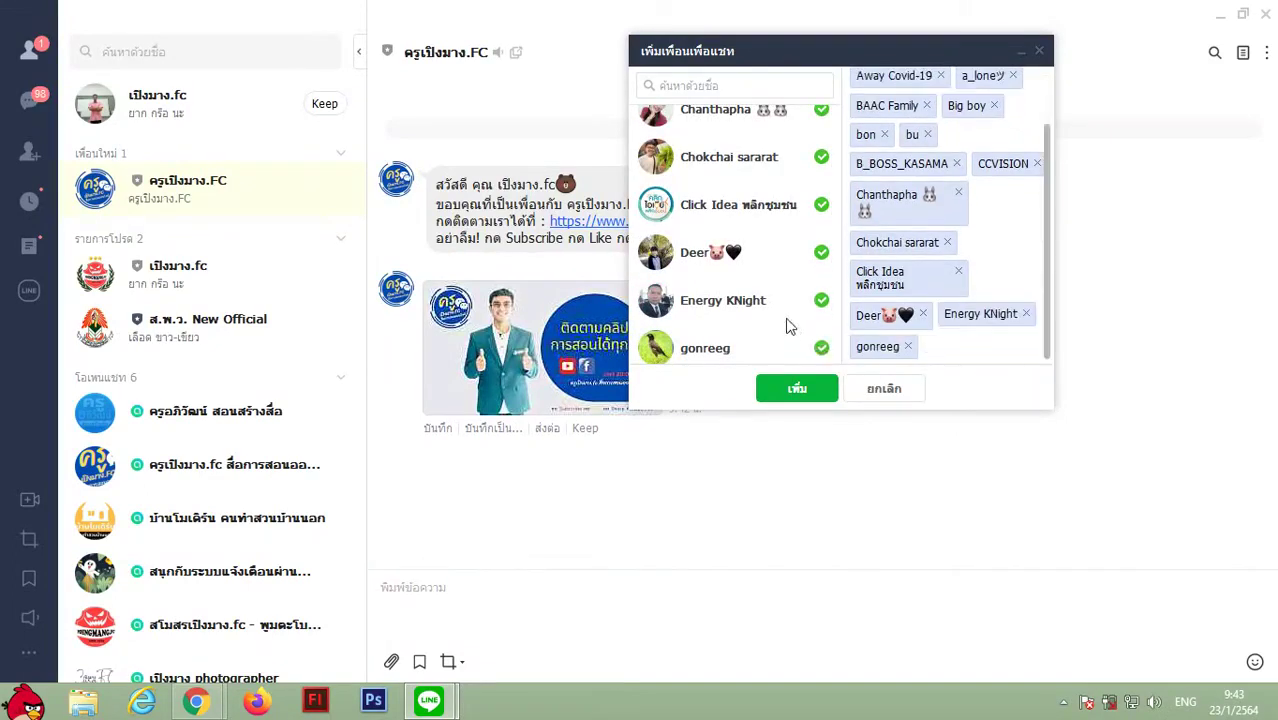
{"action": "scroll", "coordinate": [823, 260], "scroll_direction": "down", "scroll_amount": 3}
{"action": "left_click", "coordinate": [821, 226]}
{"action": "left_click", "coordinate": [821, 275]}
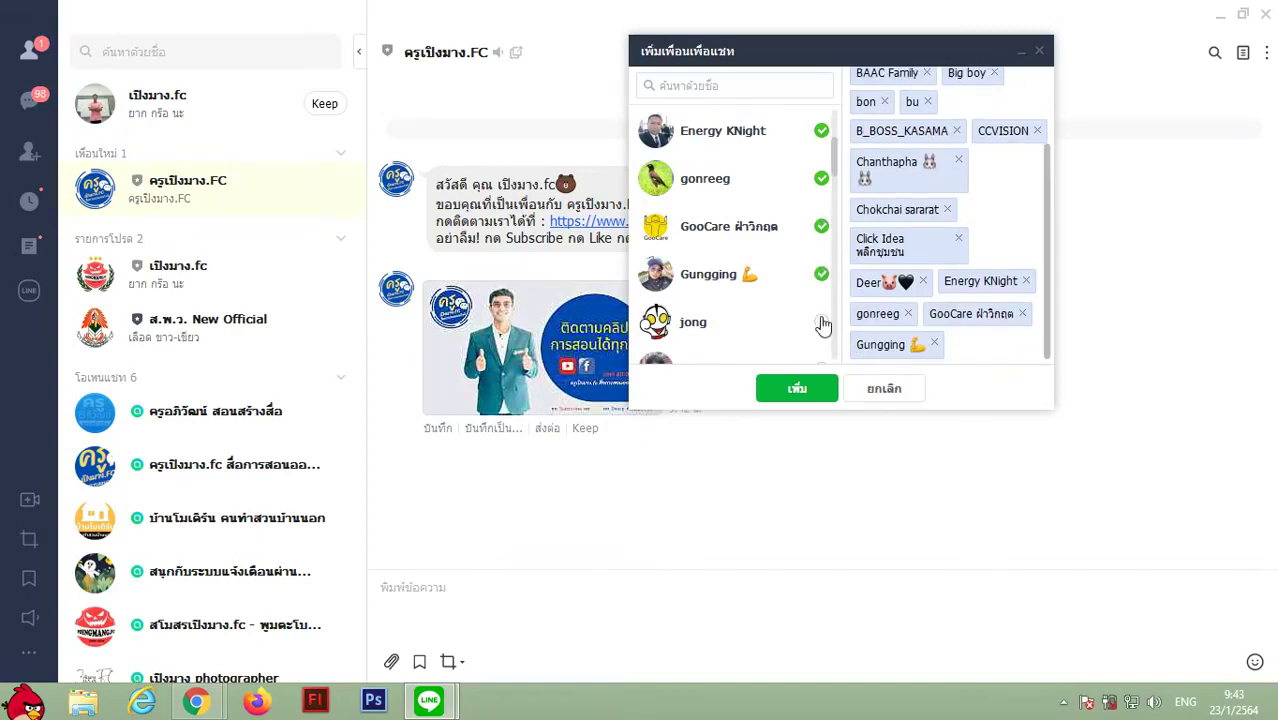
{"action": "left_click", "coordinate": [821, 321]}
{"action": "scroll", "coordinate": [818, 300], "scroll_direction": "down", "scroll_amount": 3}
{"action": "left_click", "coordinate": [822, 204]}
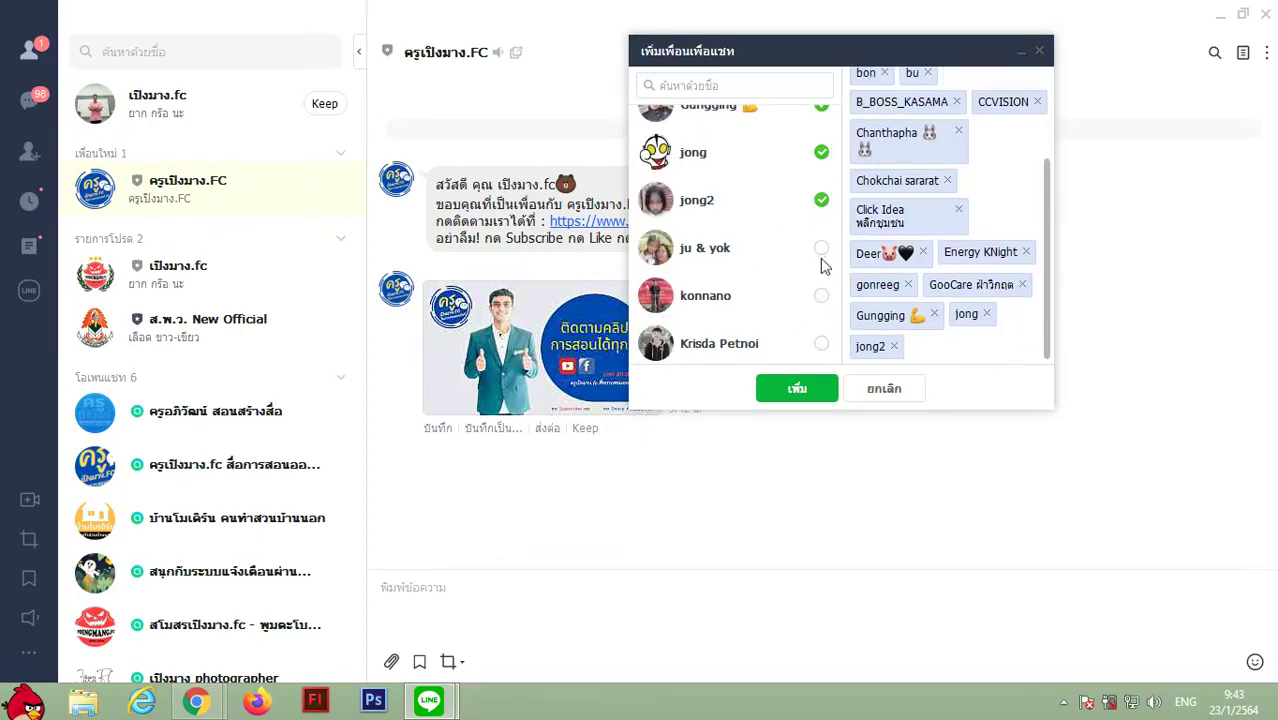
{"action": "left_click", "coordinate": [822, 252]}
{"action": "left_click", "coordinate": [821, 300]}
{"action": "left_click", "coordinate": [821, 343]}
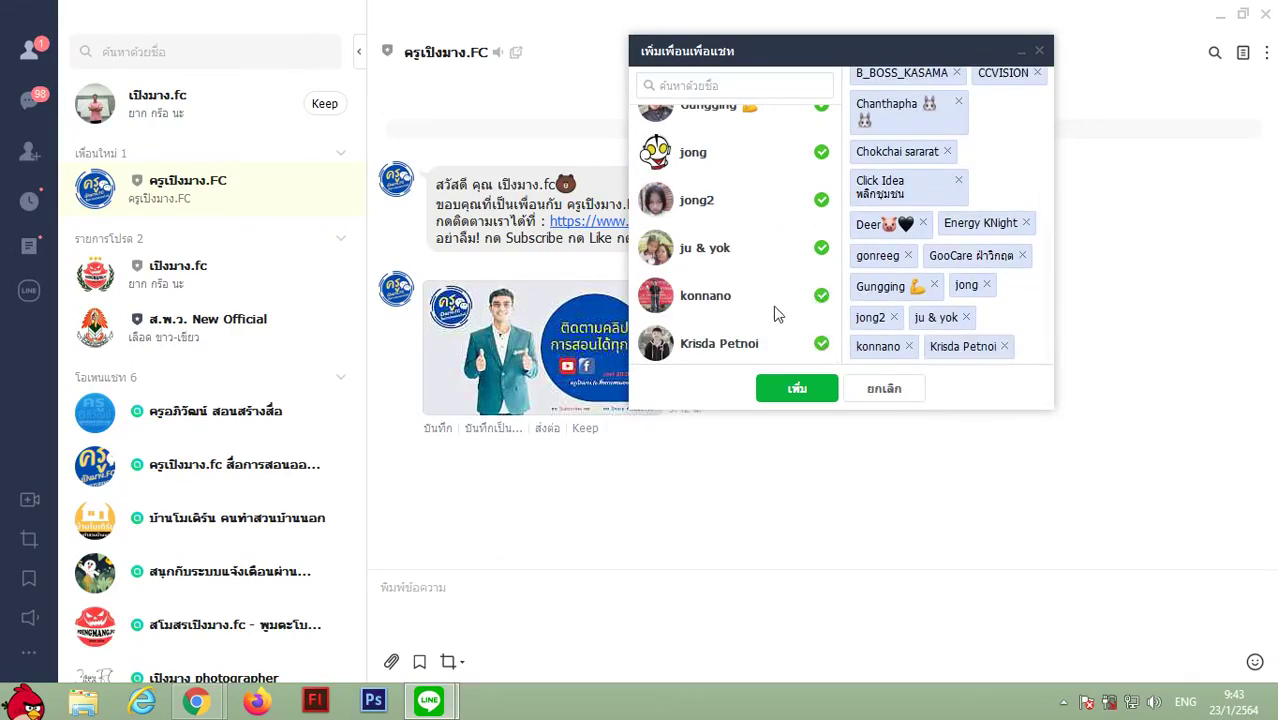
{"action": "scroll", "coordinate": [790, 300], "scroll_direction": "down", "scroll_amount": 3}
{"action": "left_click", "coordinate": [821, 138]}
{"action": "left_click", "coordinate": [821, 184]}
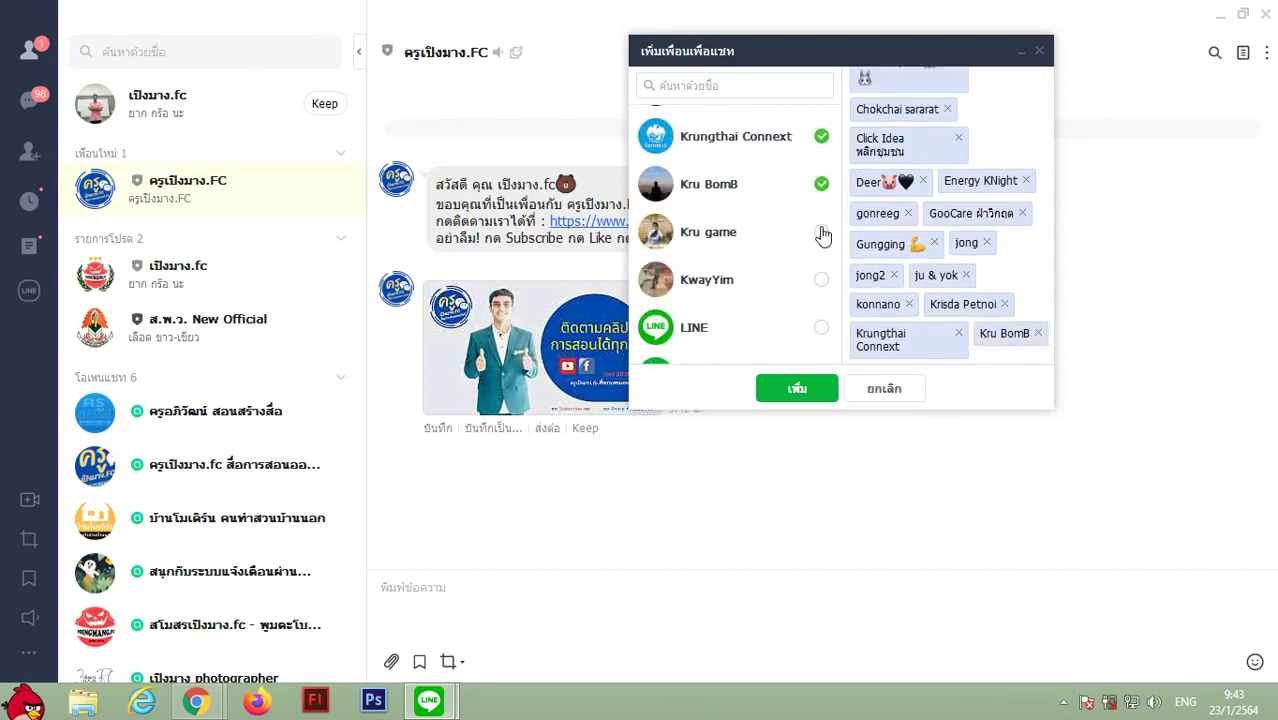
{"action": "left_click", "coordinate": [821, 232]}
{"action": "left_click", "coordinate": [821, 281]}
{"action": "left_click", "coordinate": [821, 328]}
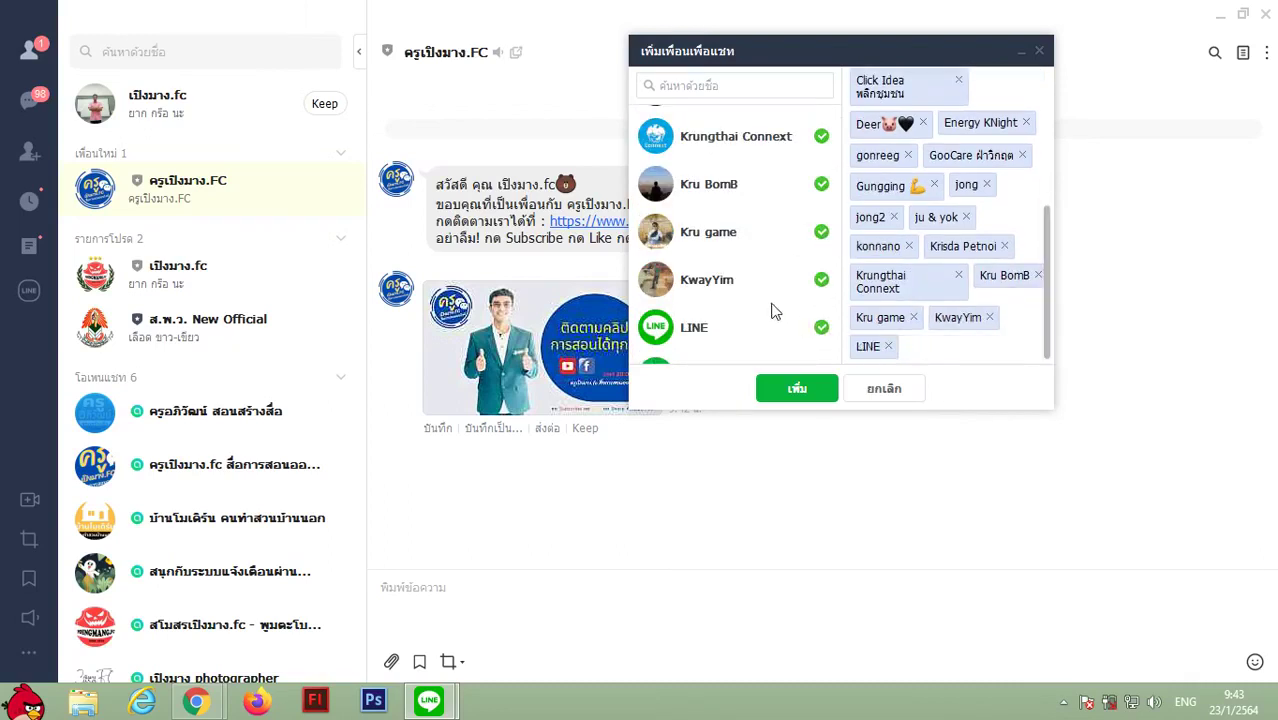
{"action": "scroll", "coordinate": [770, 312], "scroll_direction": "down", "scroll_amount": 3}
{"action": "left_click", "coordinate": [884, 389]}
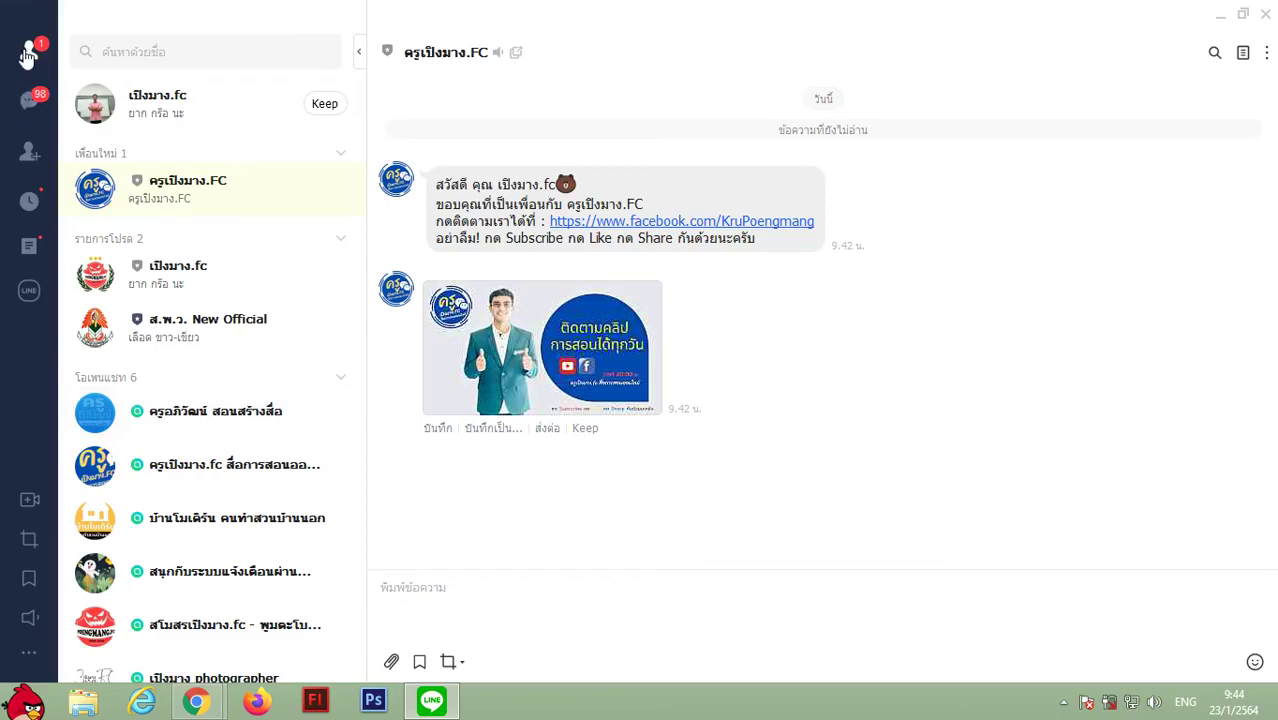
Switch to the chat list and look through the recent conversations with the ครูเปิงมาง.FC chat open.
{"action": "left_click", "coordinate": [29, 97]}
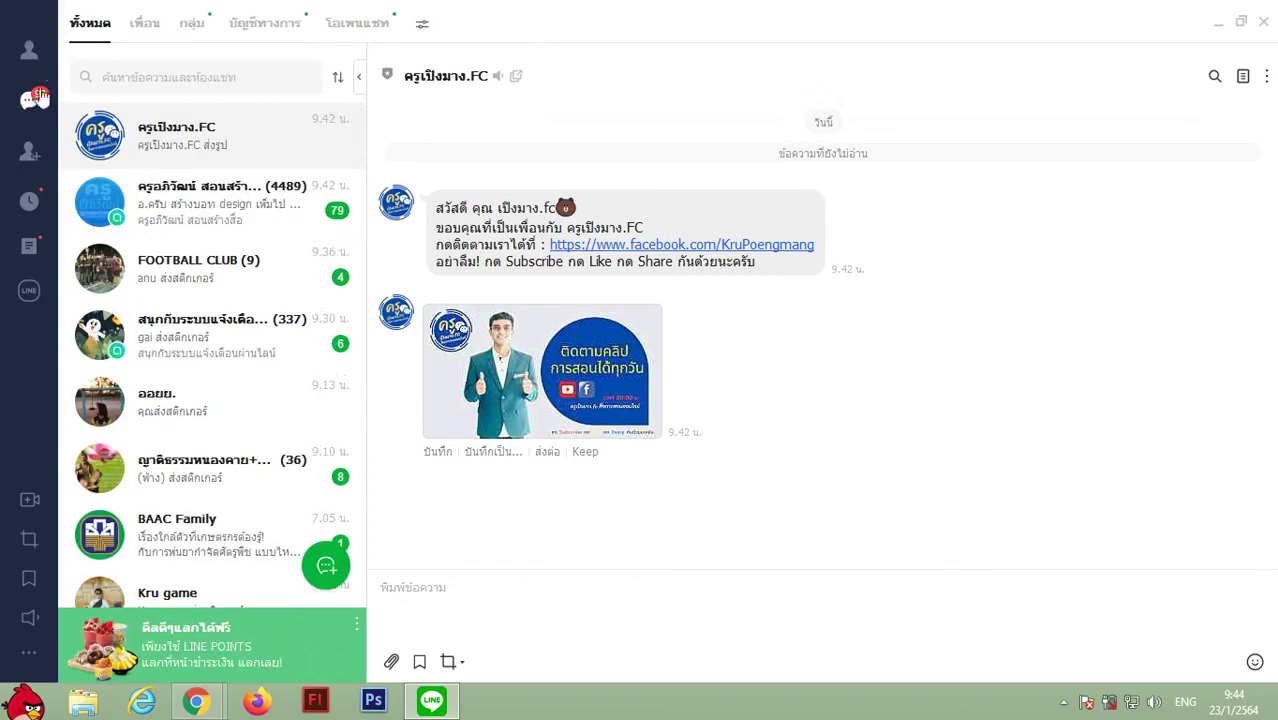
{"action": "left_click", "coordinate": [30, 50]}
{"action": "left_click", "coordinate": [32, 100]}
{"action": "scroll", "coordinate": [310, 460], "scroll_direction": "down", "scroll_amount": 3}
{"action": "scroll", "coordinate": [304, 459], "scroll_direction": "down", "scroll_amount": 2}
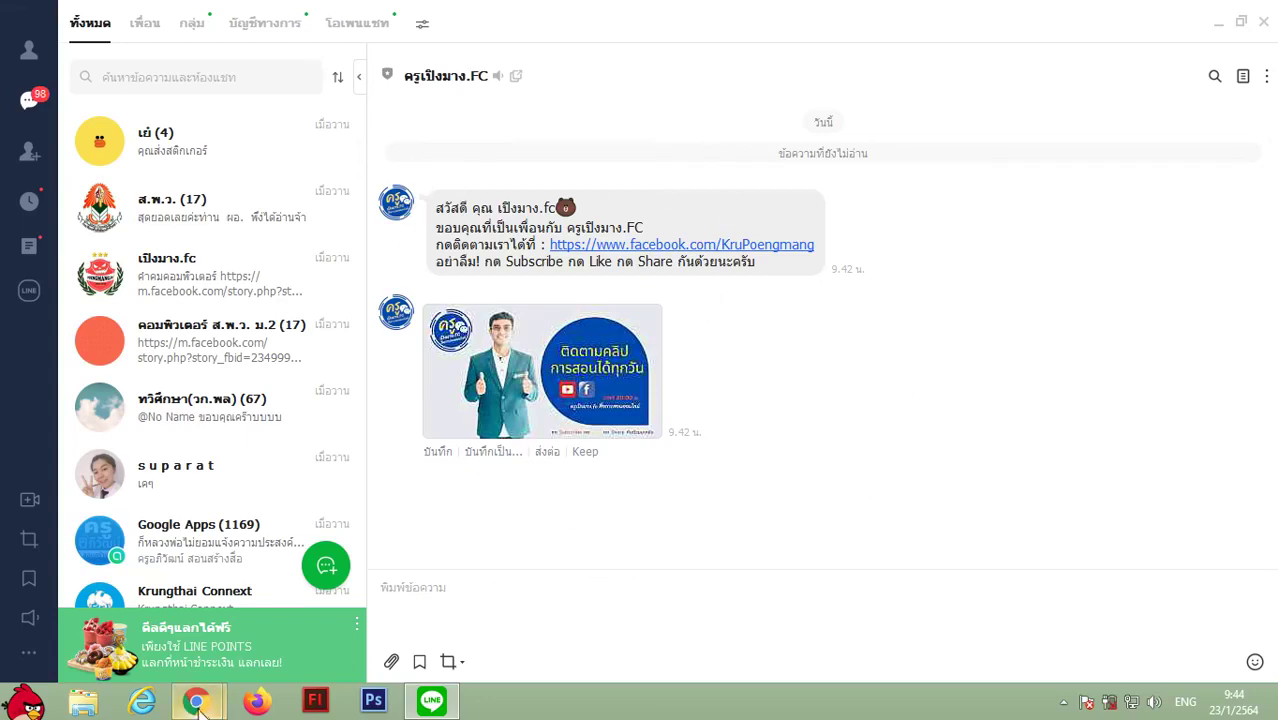
{"action": "mouse_move", "coordinate": [200, 705]}
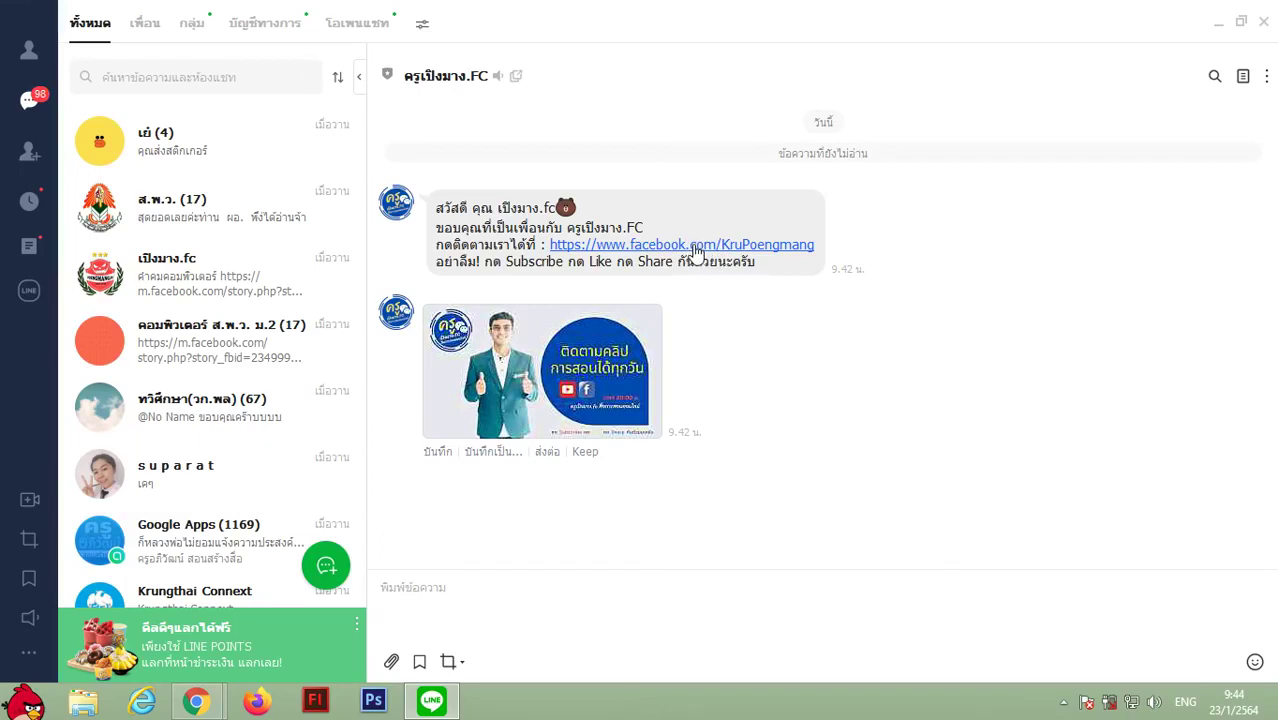
{"action": "left_click", "coordinate": [438, 593]}
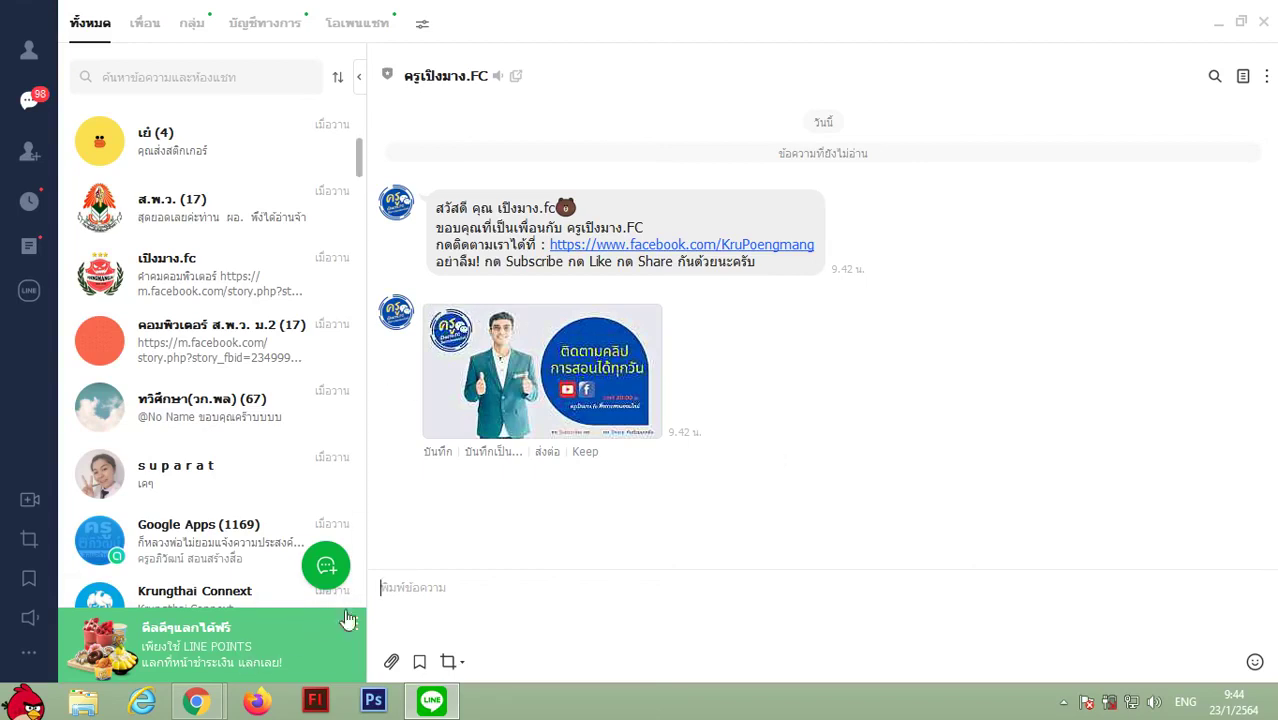
Minimize LINE, return to LINE Official Account Manager in Chrome and copy the account's add-friend link (ลิงก์).
{"action": "left_click", "coordinate": [1216, 22]}
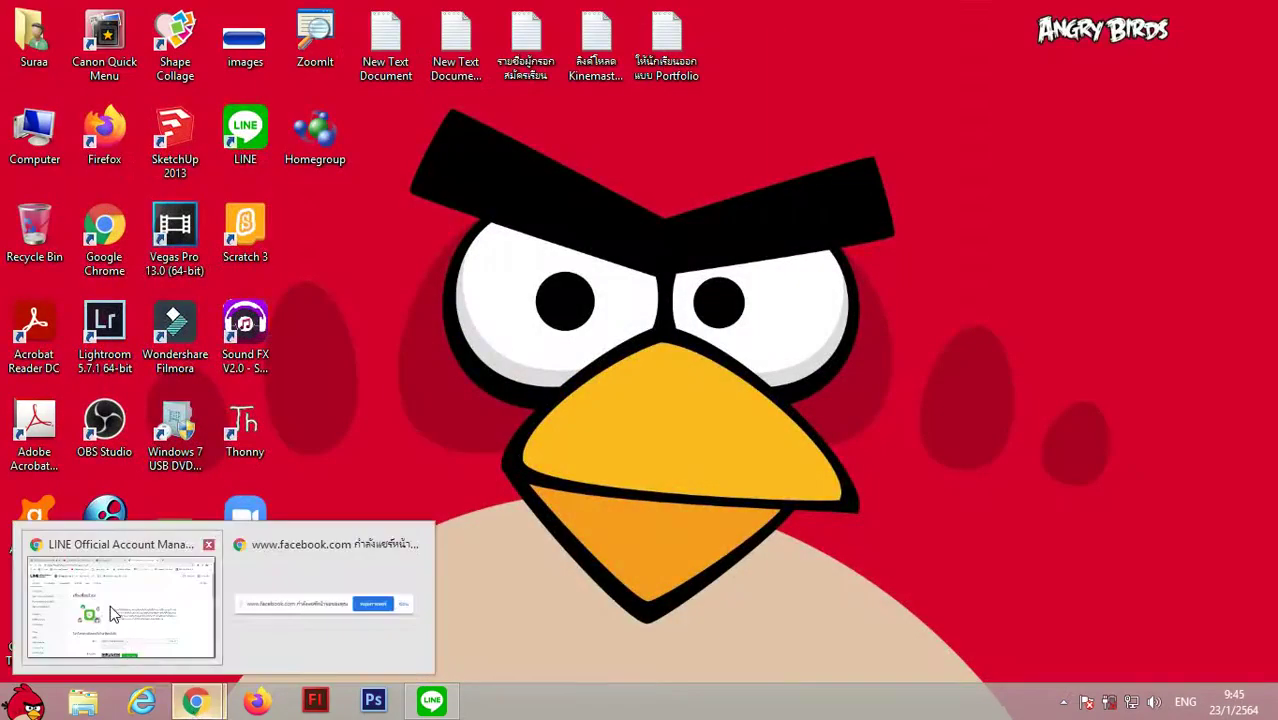
{"action": "left_click", "coordinate": [112, 612]}
{"action": "scroll", "coordinate": [664, 280], "scroll_direction": "down", "scroll_amount": 3}
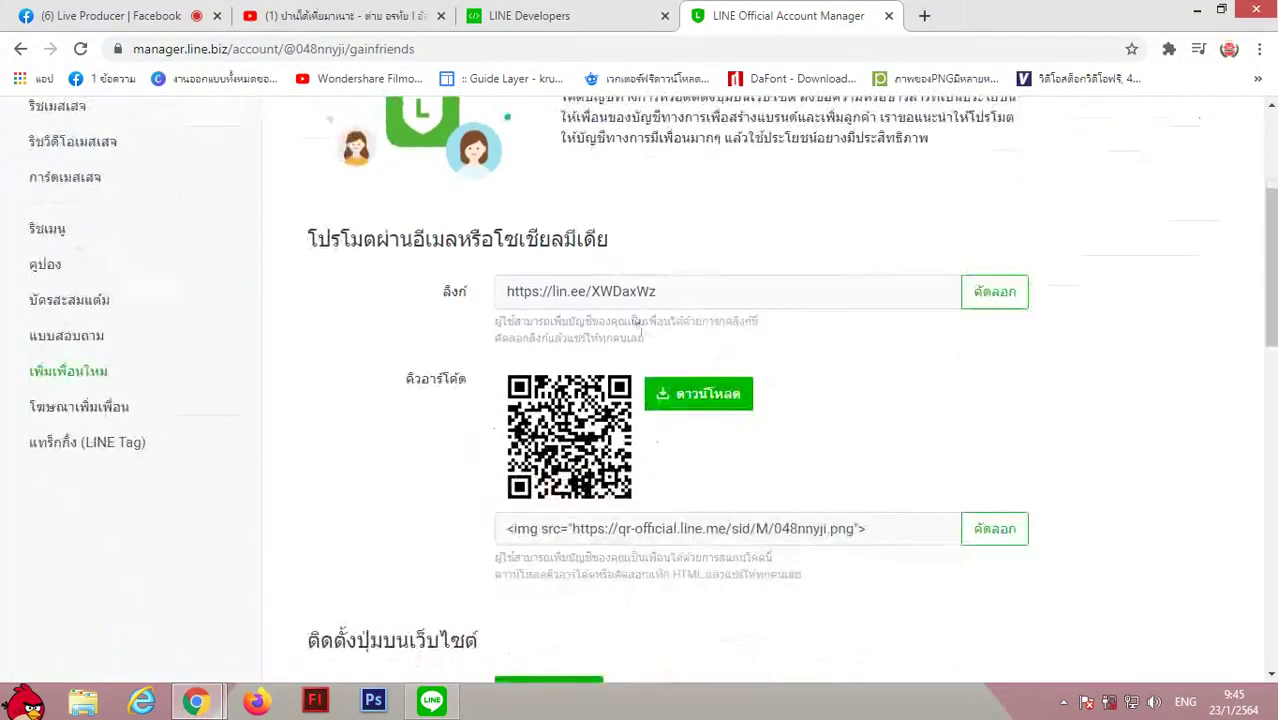
{"action": "left_click", "coordinate": [990, 294]}
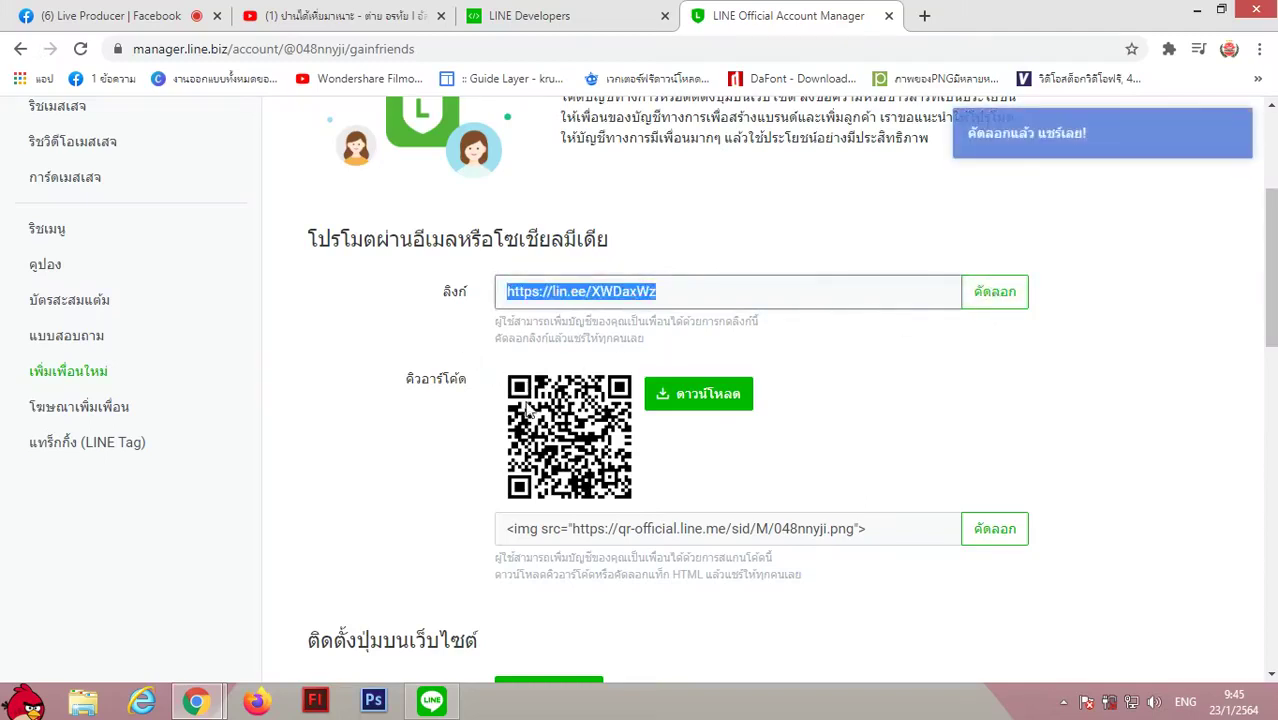
Open Facebook in a new browser tab and go to the ครูเปิงมาง.fc สื่อการสอนออนไลน์ page.
{"action": "left_click", "coordinate": [923, 15]}
{"action": "left_click", "coordinate": [112, 82]}
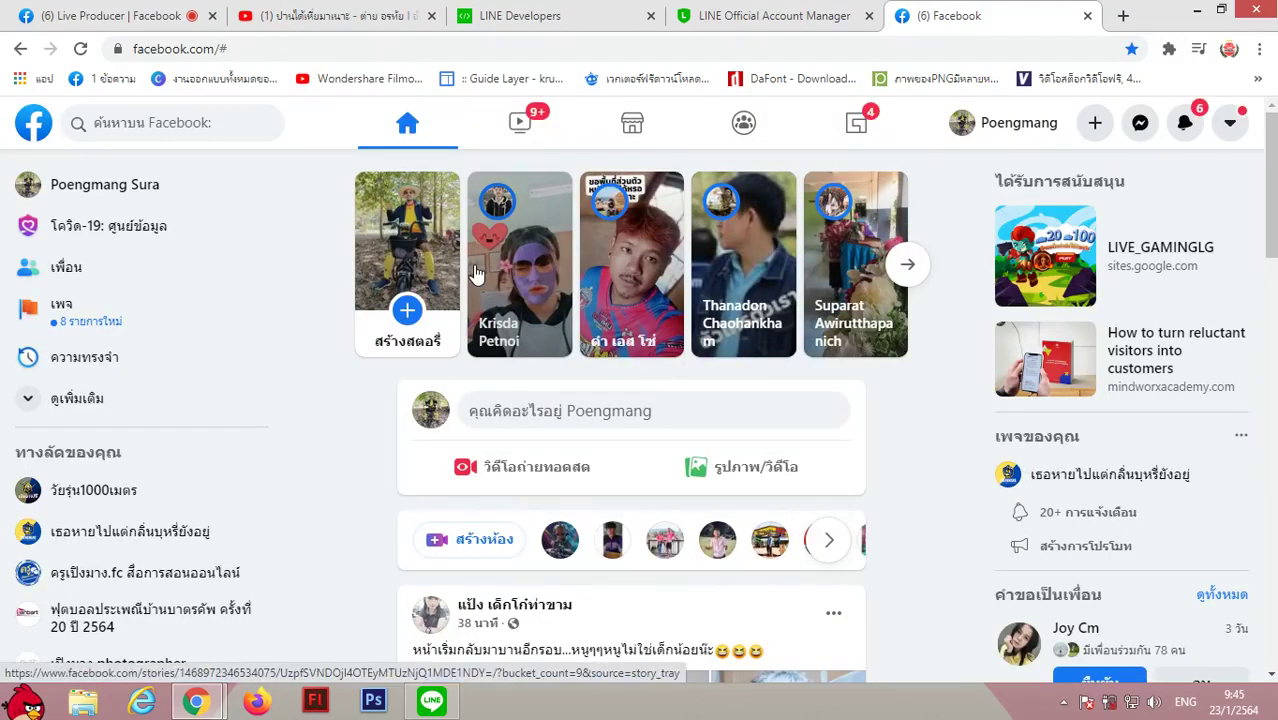
{"action": "left_click", "coordinate": [150, 578]}
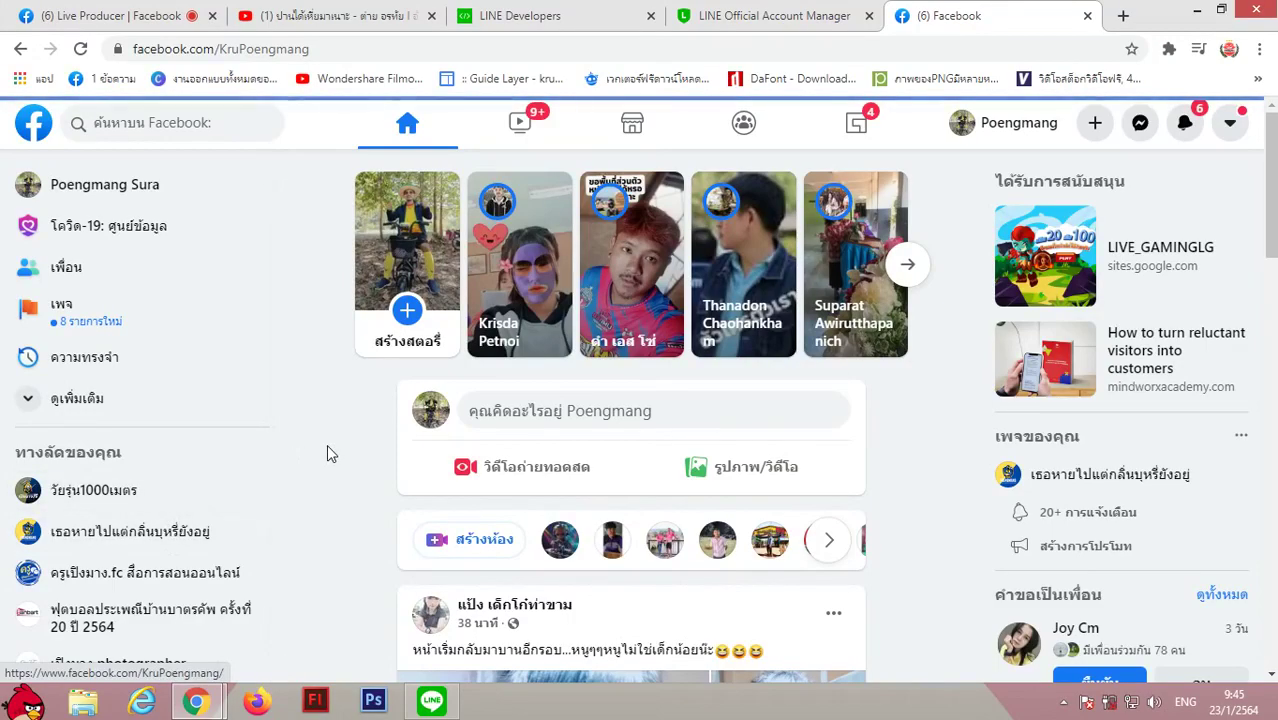
{"action": "scroll", "coordinate": [370, 455], "scroll_direction": "down", "scroll_amount": 10}
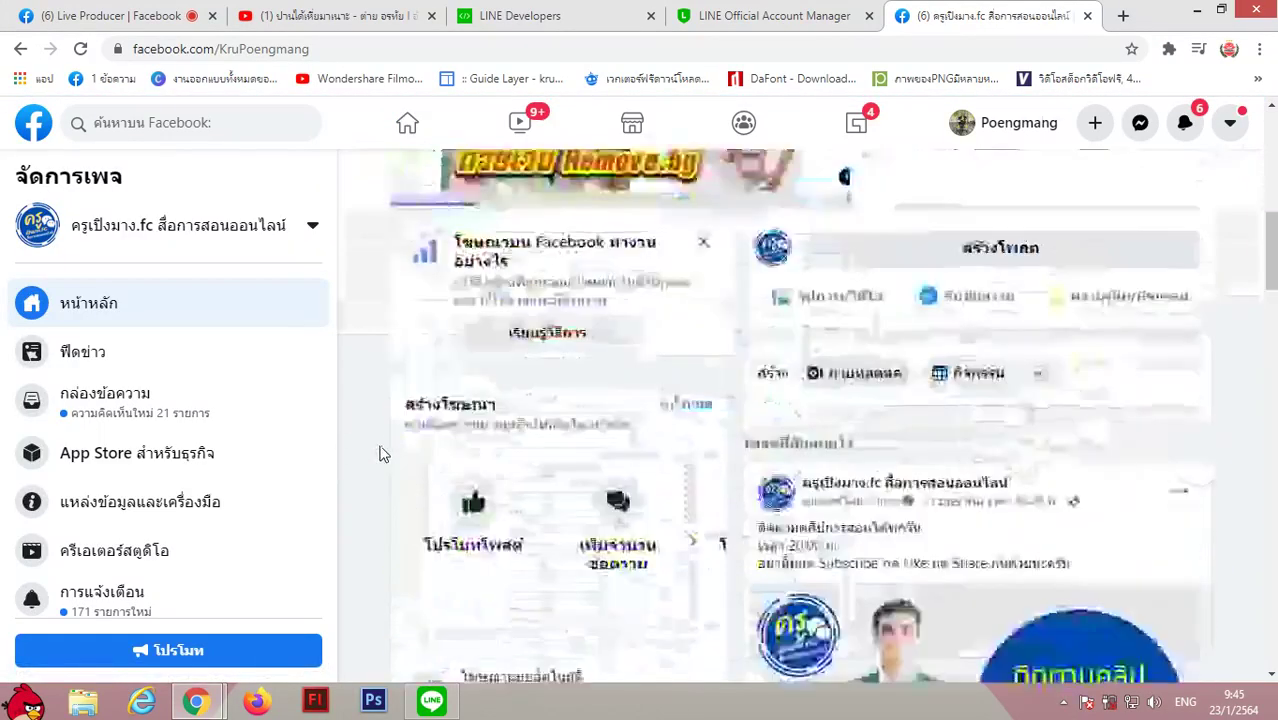
{"action": "scroll", "coordinate": [379, 453], "scroll_direction": "down", "scroll_amount": 10}
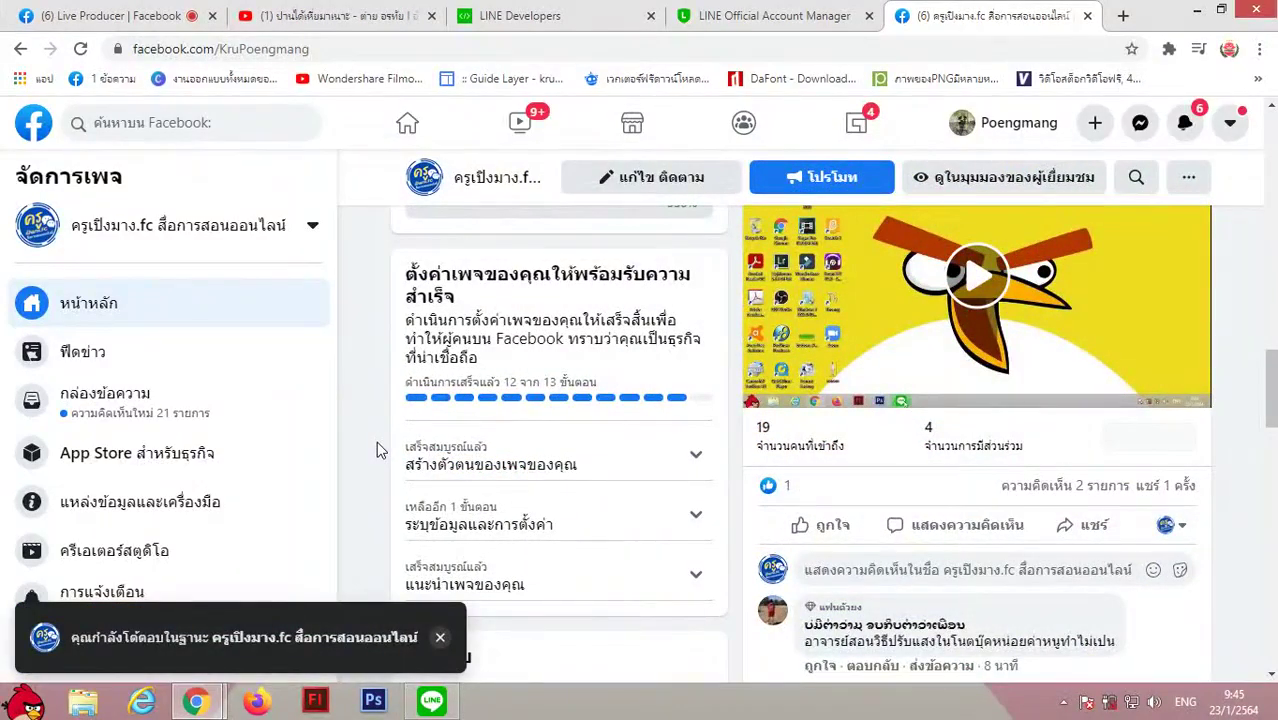
Start a new post on the page and open the file picker for attaching a photo.
{"action": "scroll", "coordinate": [376, 441], "scroll_direction": "up", "scroll_amount": 6}
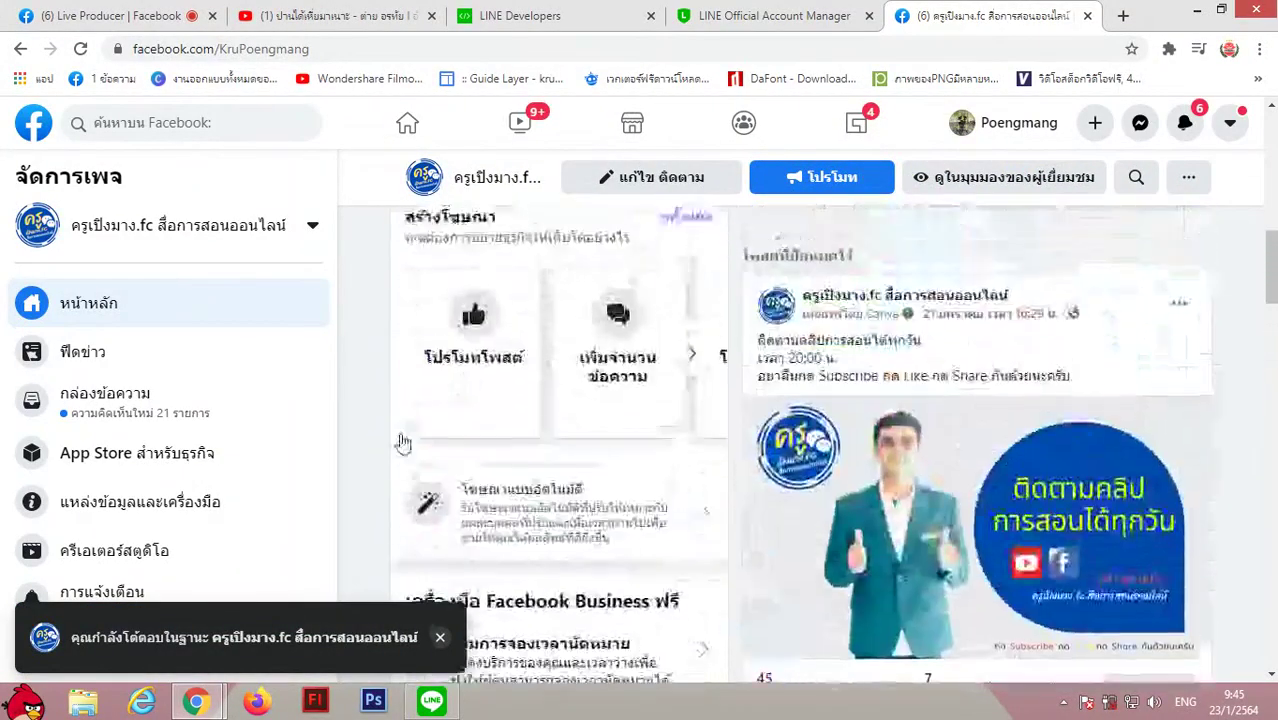
{"action": "scroll", "coordinate": [403, 442], "scroll_direction": "up", "scroll_amount": 5}
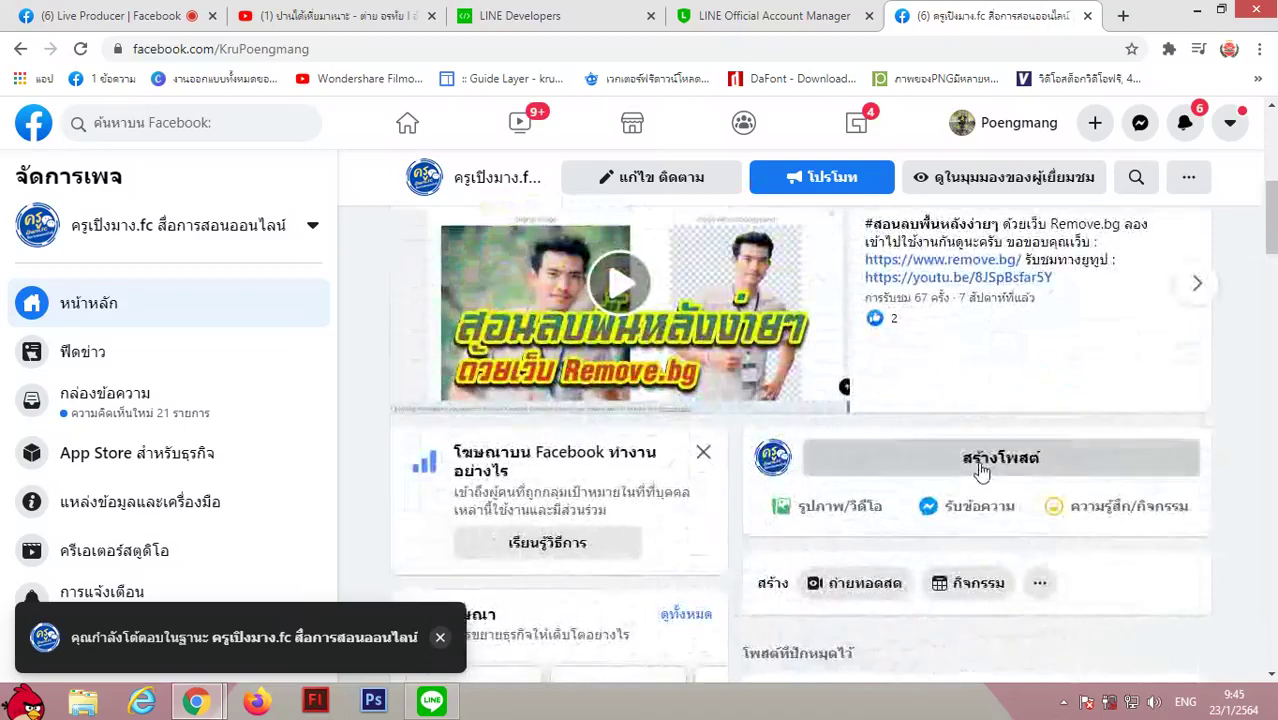
{"action": "left_click", "coordinate": [982, 472]}
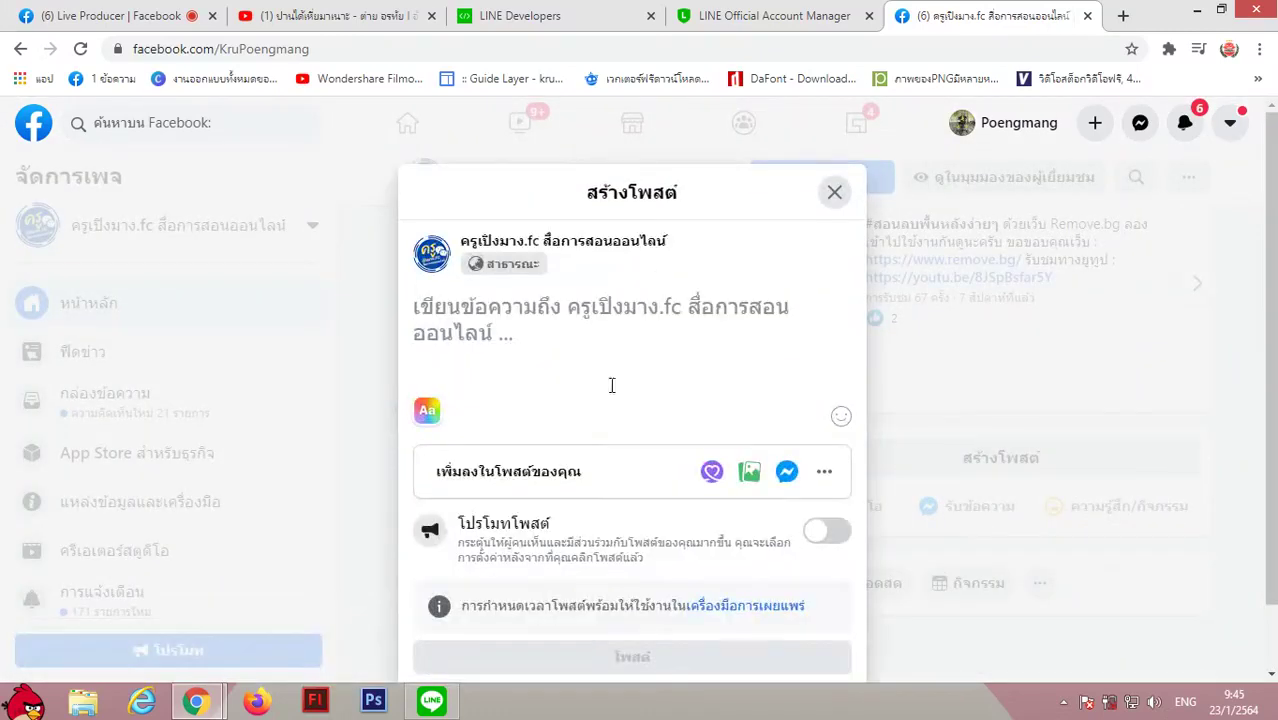
{"action": "left_click", "coordinate": [749, 471]}
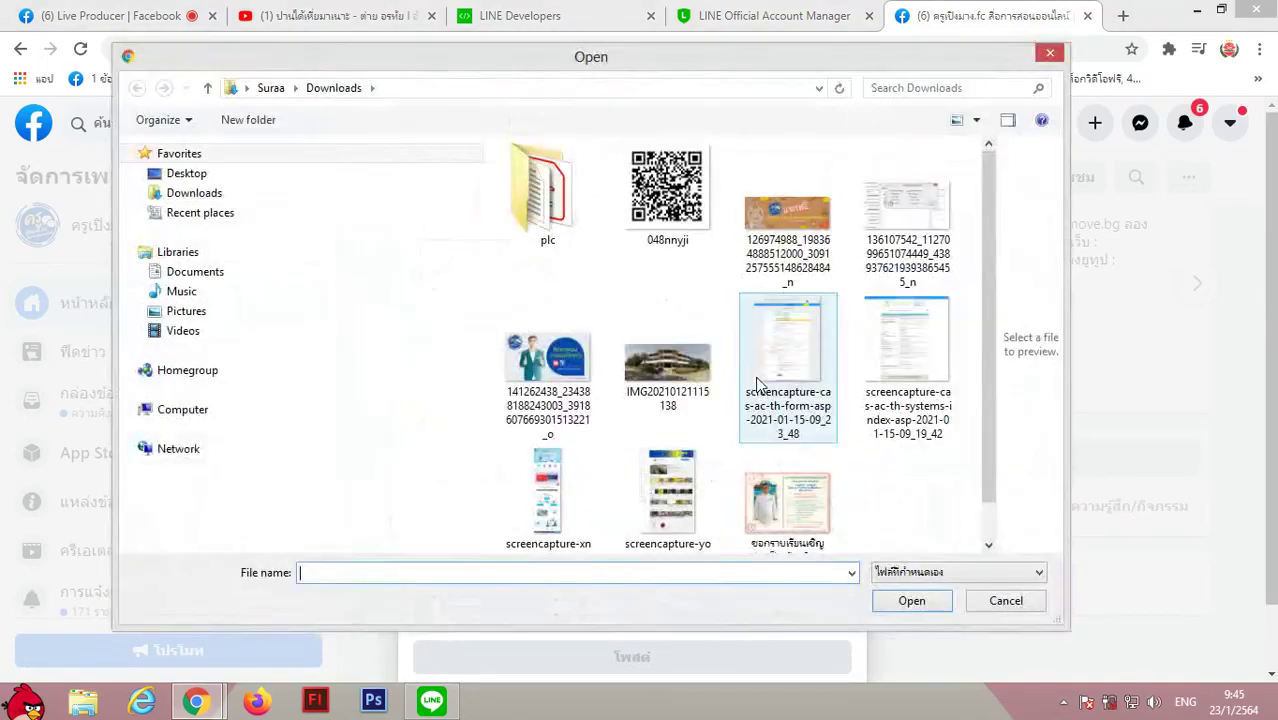
Look through the images in Downloads and select the QR code image.
{"action": "scroll", "coordinate": [990, 311], "scroll_direction": "down", "scroll_amount": 1}
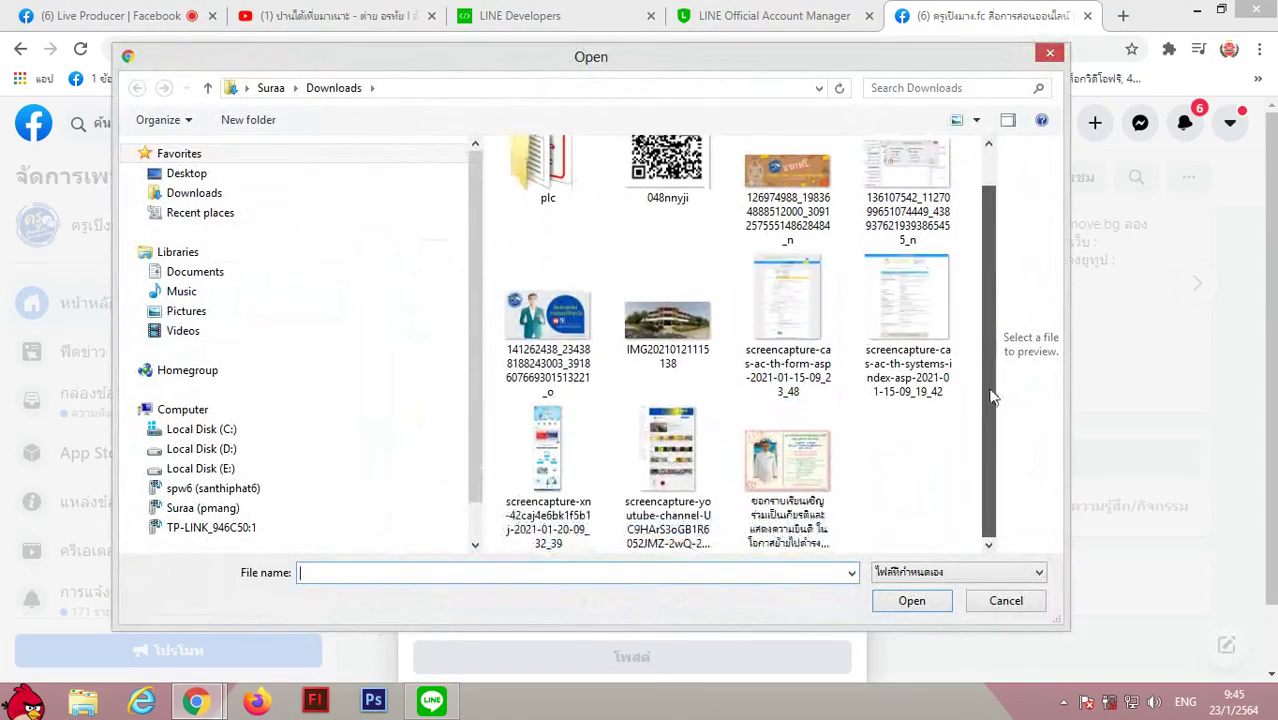
{"action": "scroll", "coordinate": [990, 311], "scroll_direction": "up", "scroll_amount": 1}
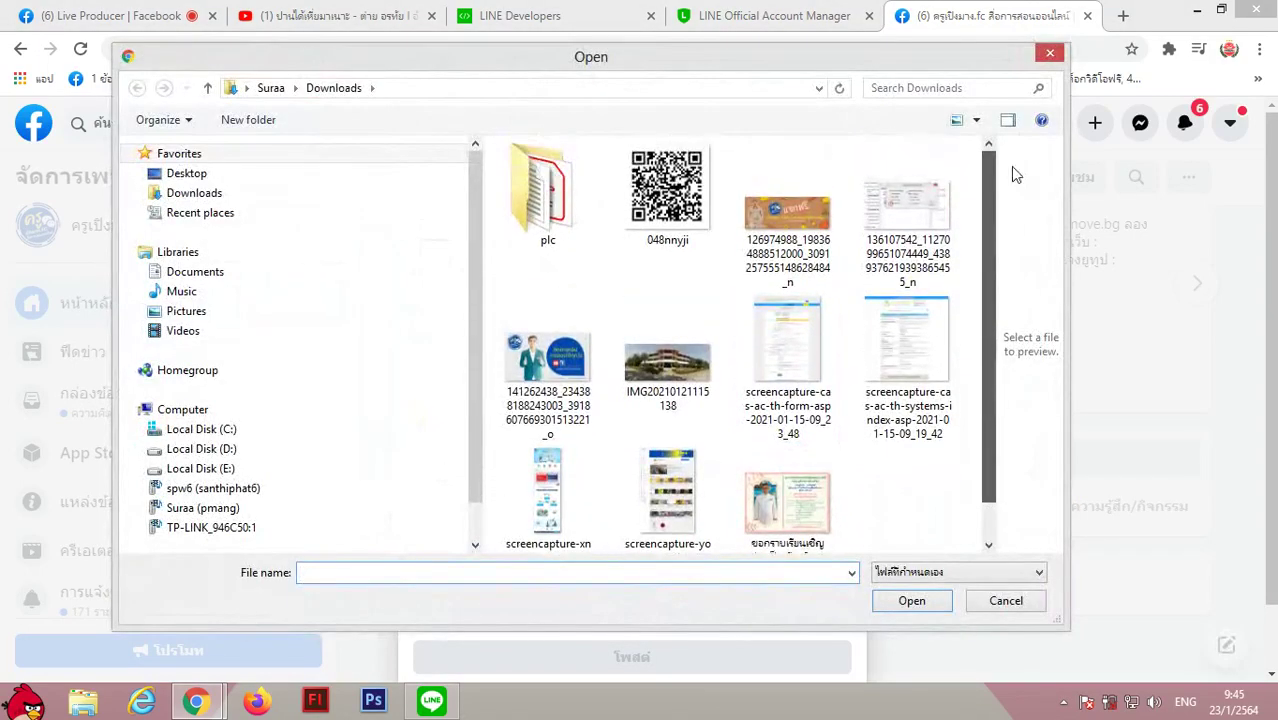
{"action": "left_click", "coordinate": [672, 205]}
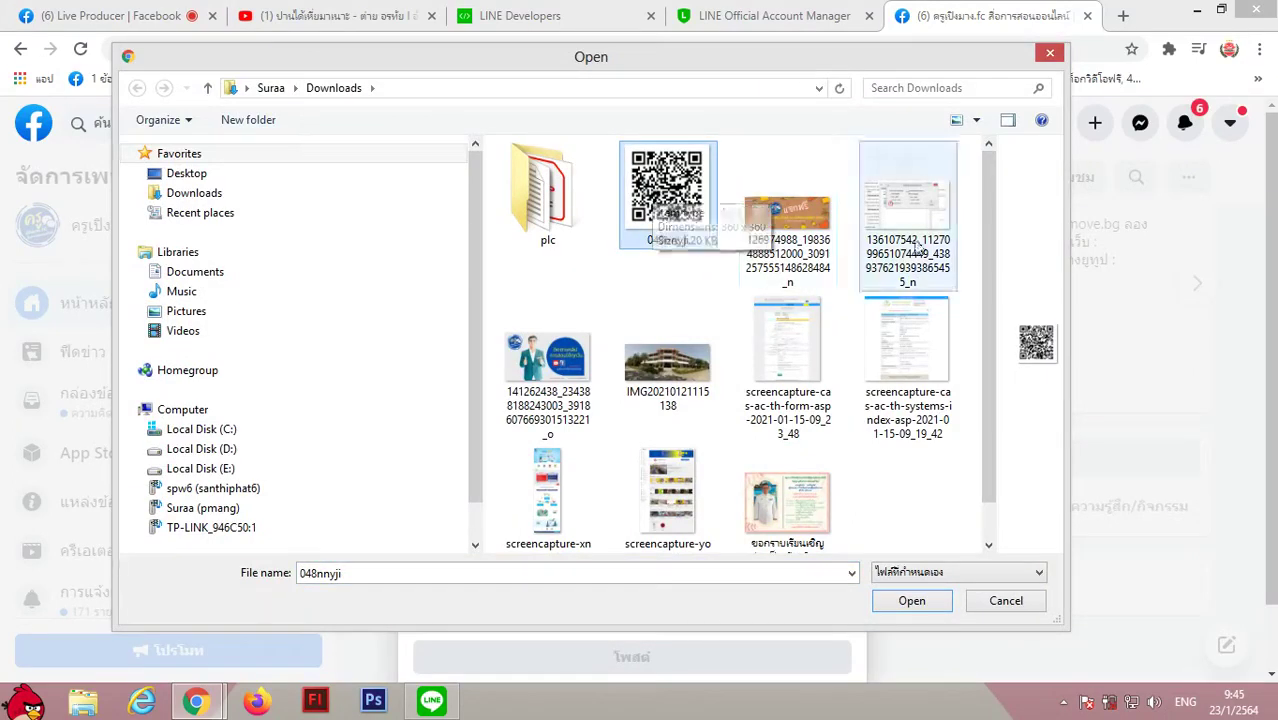
{"action": "left_click", "coordinate": [978, 229]}
{"action": "scroll", "coordinate": [981, 377], "scroll_direction": "down", "scroll_amount": 1}
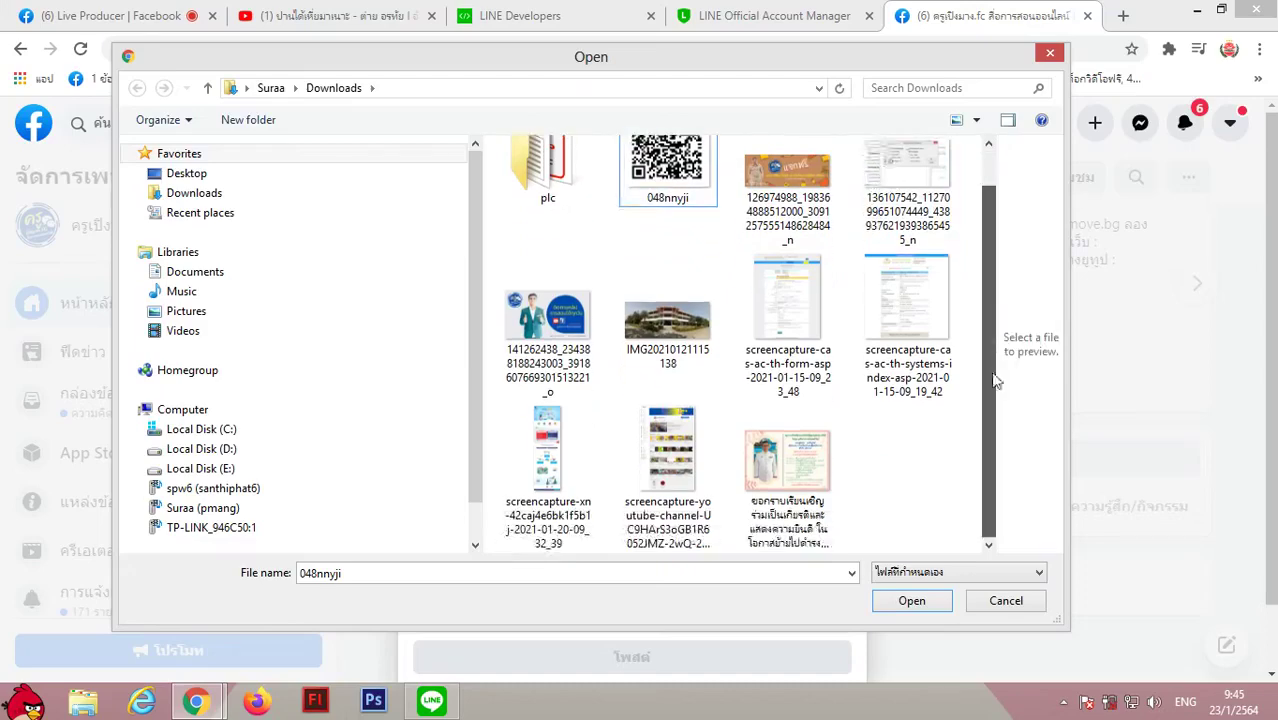
Show all file types (ไฟล์ทั้งหมด) in the file picker and extract the qr archive in Downloads to its own qr folder.
{"action": "left_click", "coordinate": [924, 572]}
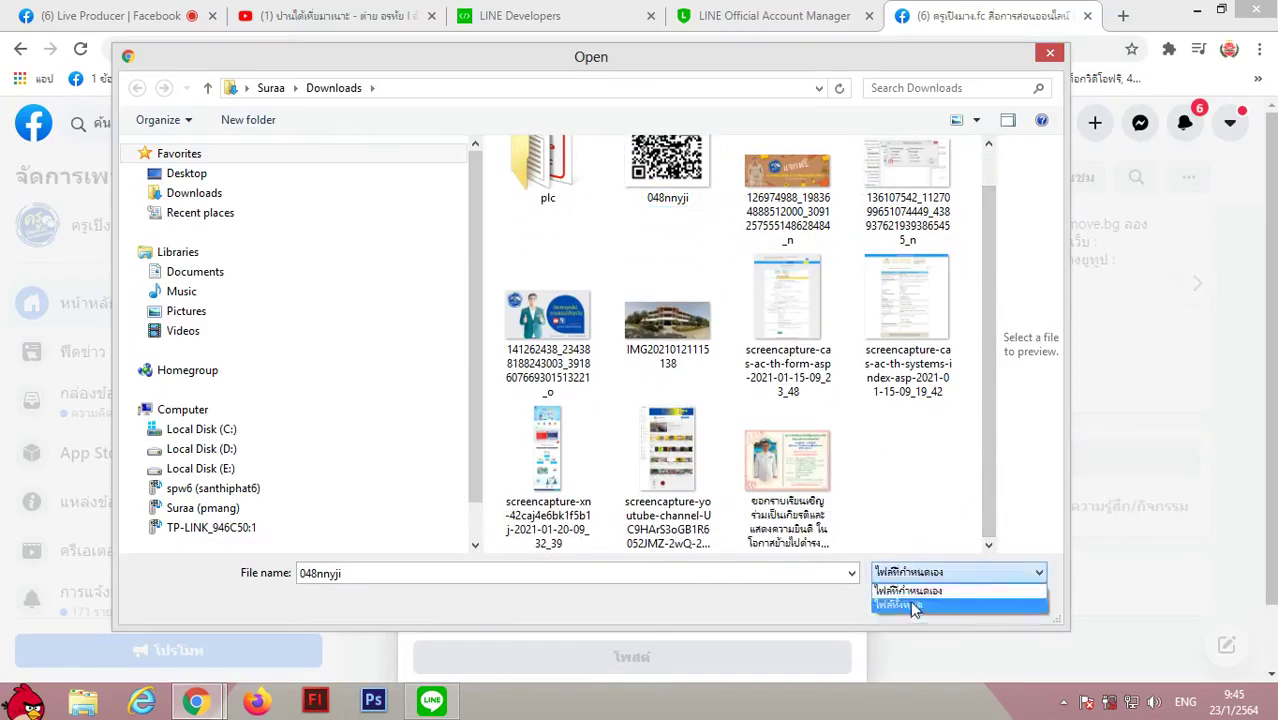
{"action": "left_click", "coordinate": [913, 597]}
{"action": "left_click_drag", "start_coordinate": [990, 300], "coordinate": [990, 388]}
{"action": "left_click", "coordinate": [668, 318]}
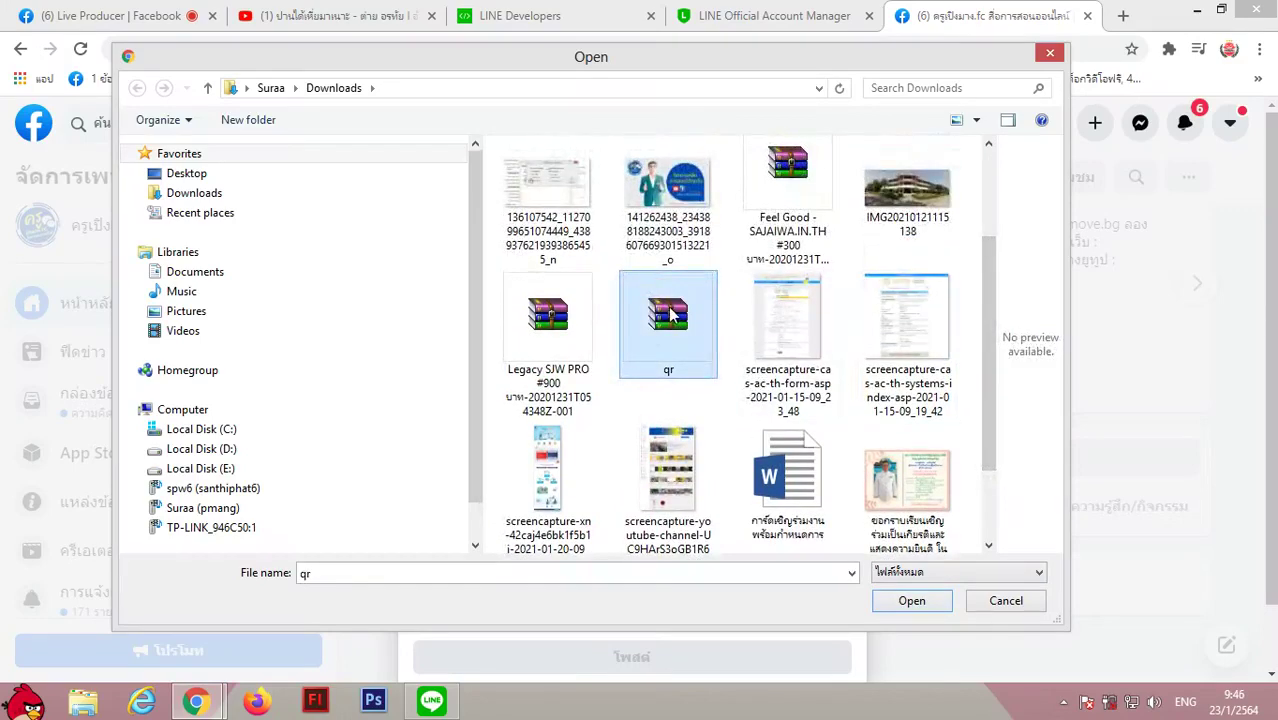
{"action": "right_click", "coordinate": [668, 300]}
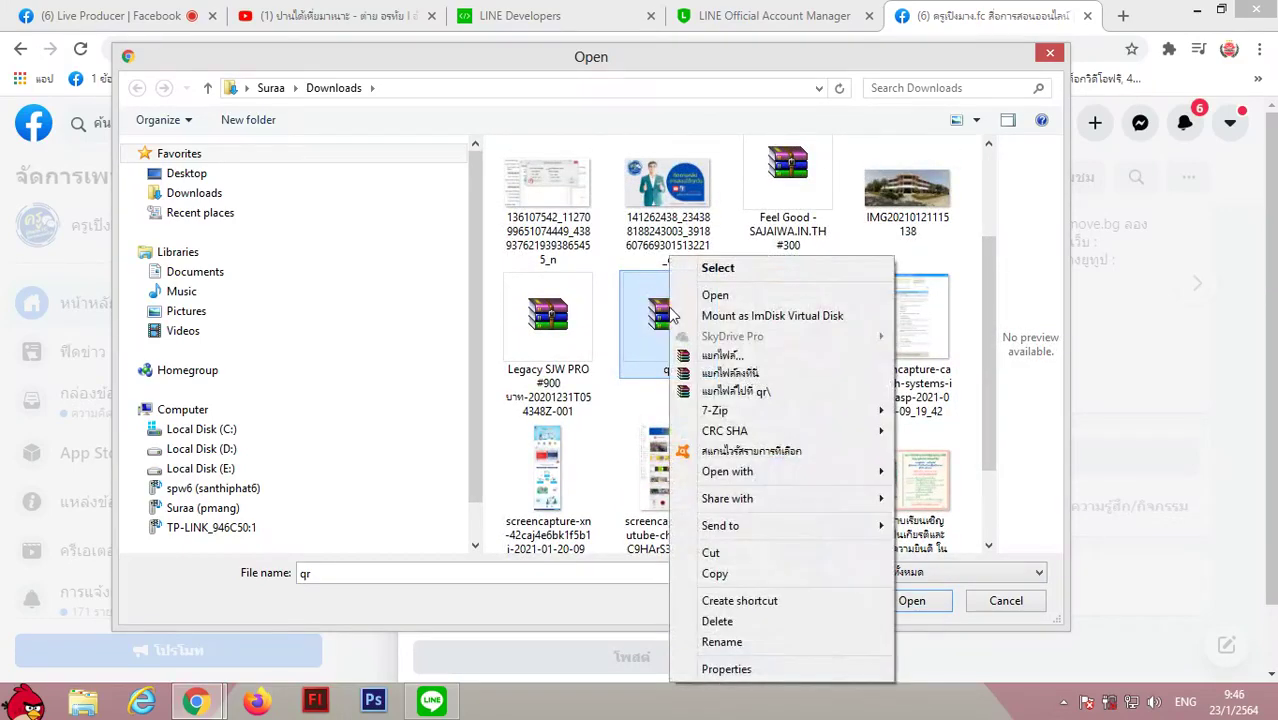
{"action": "left_click", "coordinate": [752, 355]}
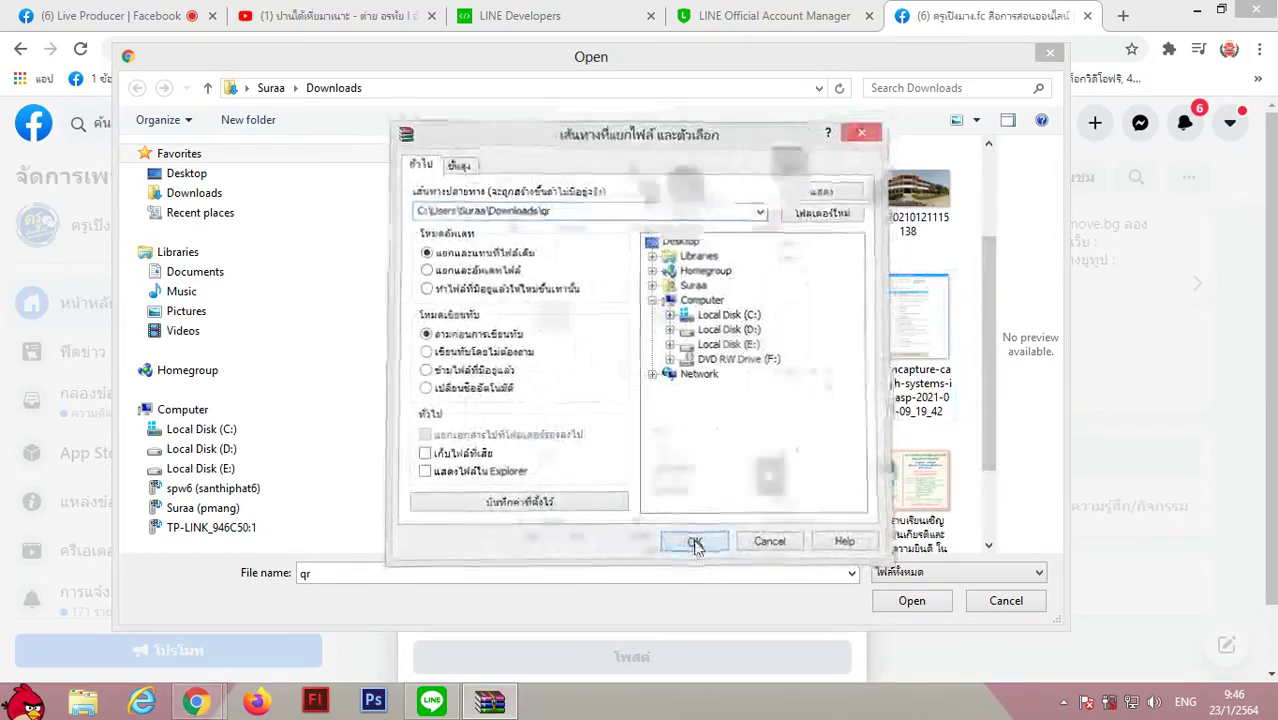
{"action": "left_click", "coordinate": [704, 541]}
Attach the L image from the extracted qr folder, paste the copied add-friend link as the post text and add an empty line above it.
{"action": "scroll", "coordinate": [993, 337], "scroll_direction": "up", "scroll_amount": 3}
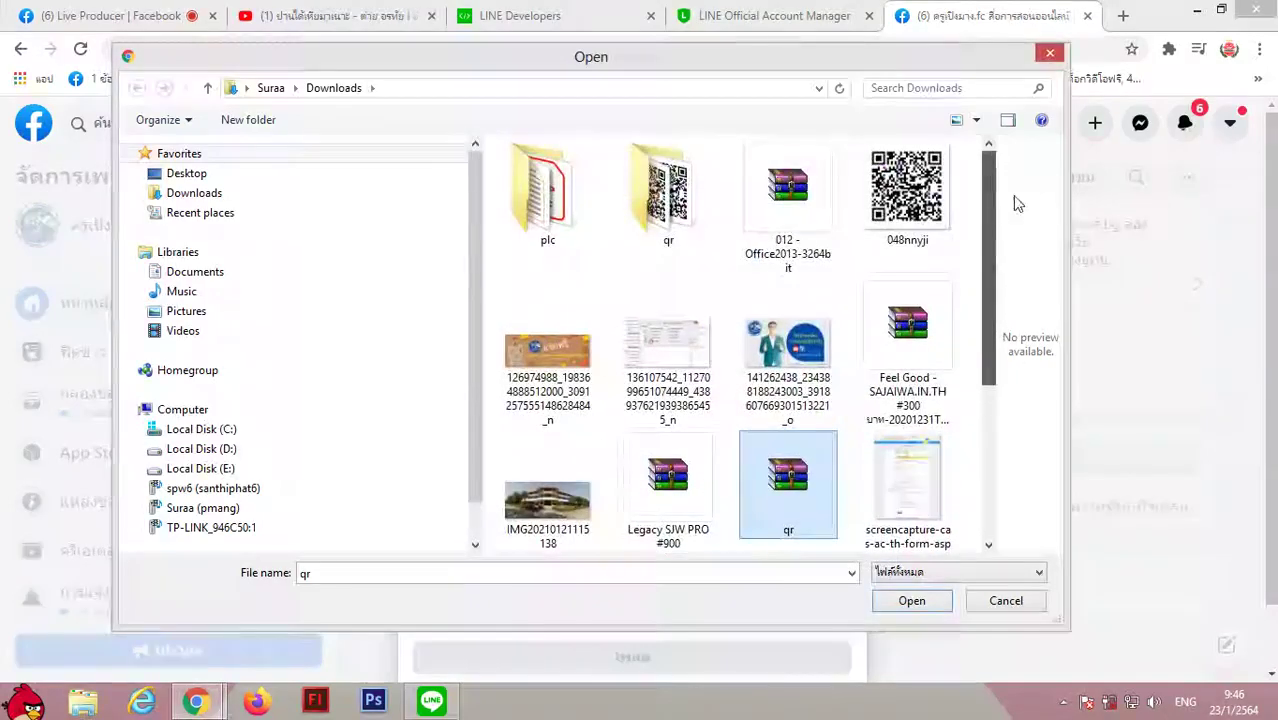
{"action": "double_click", "coordinate": [671, 240]}
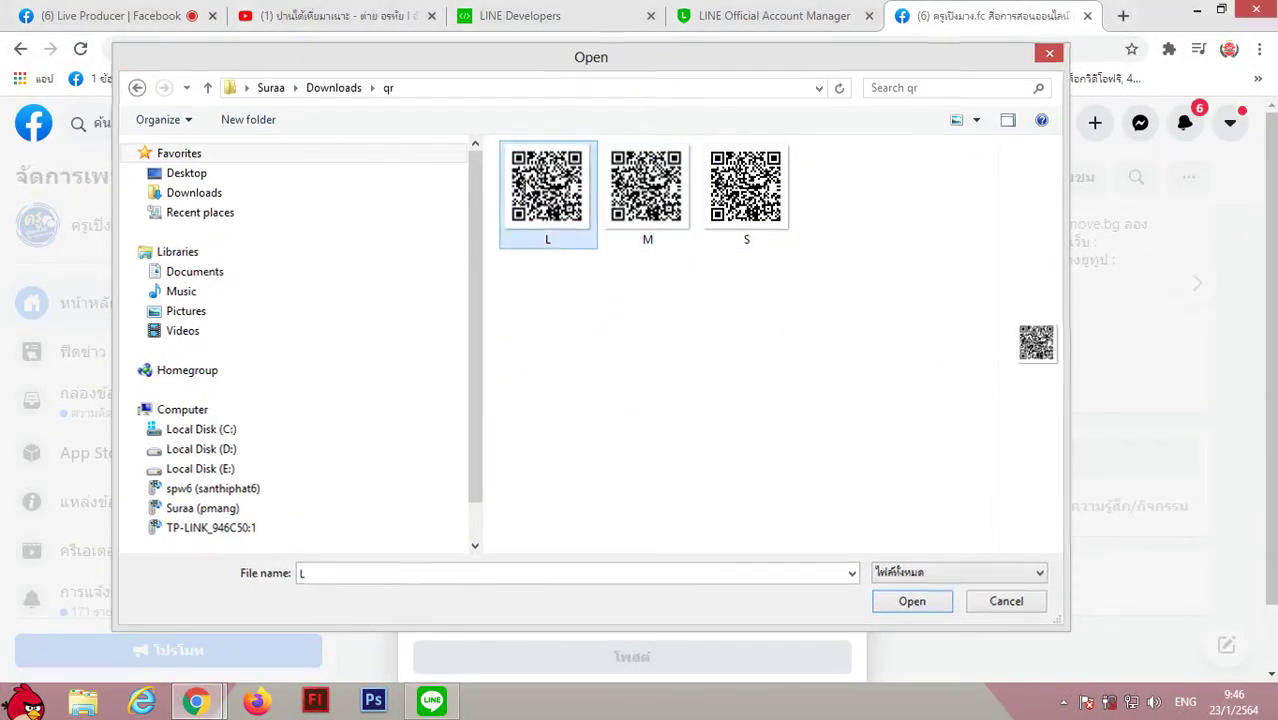
{"action": "double_click", "coordinate": [547, 190]}
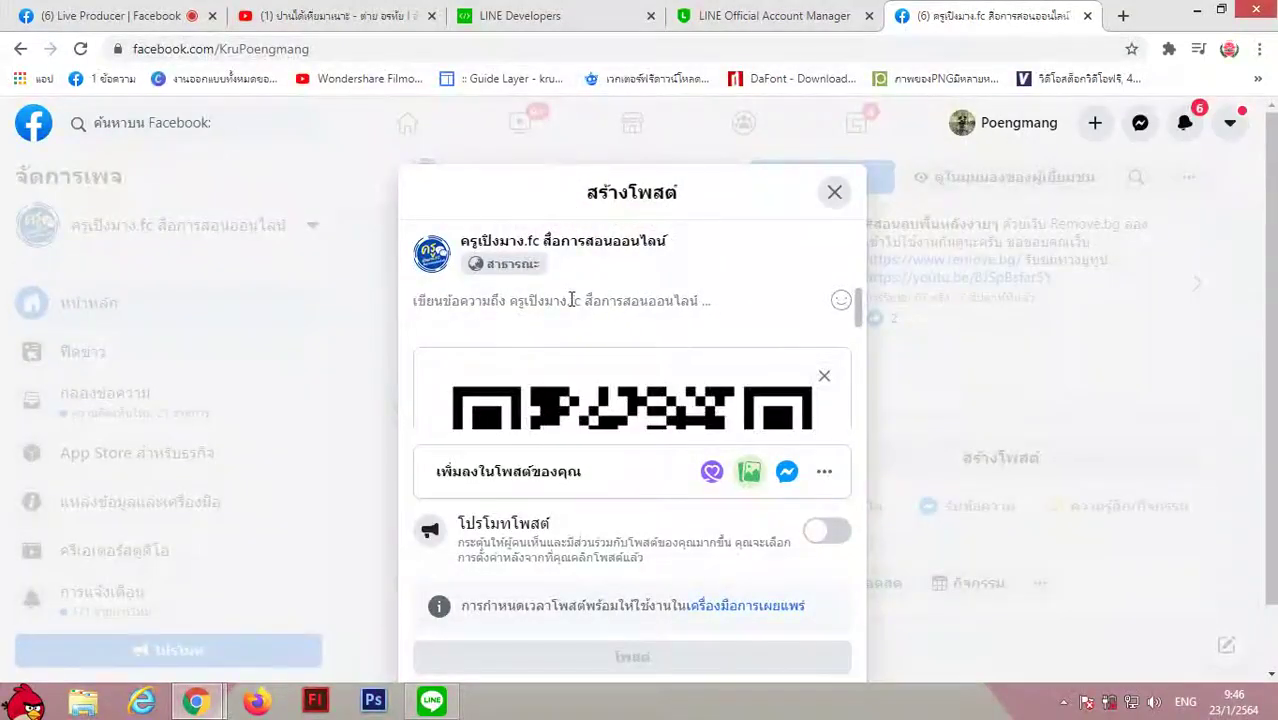
{"action": "key", "text": "ctrl+v"}
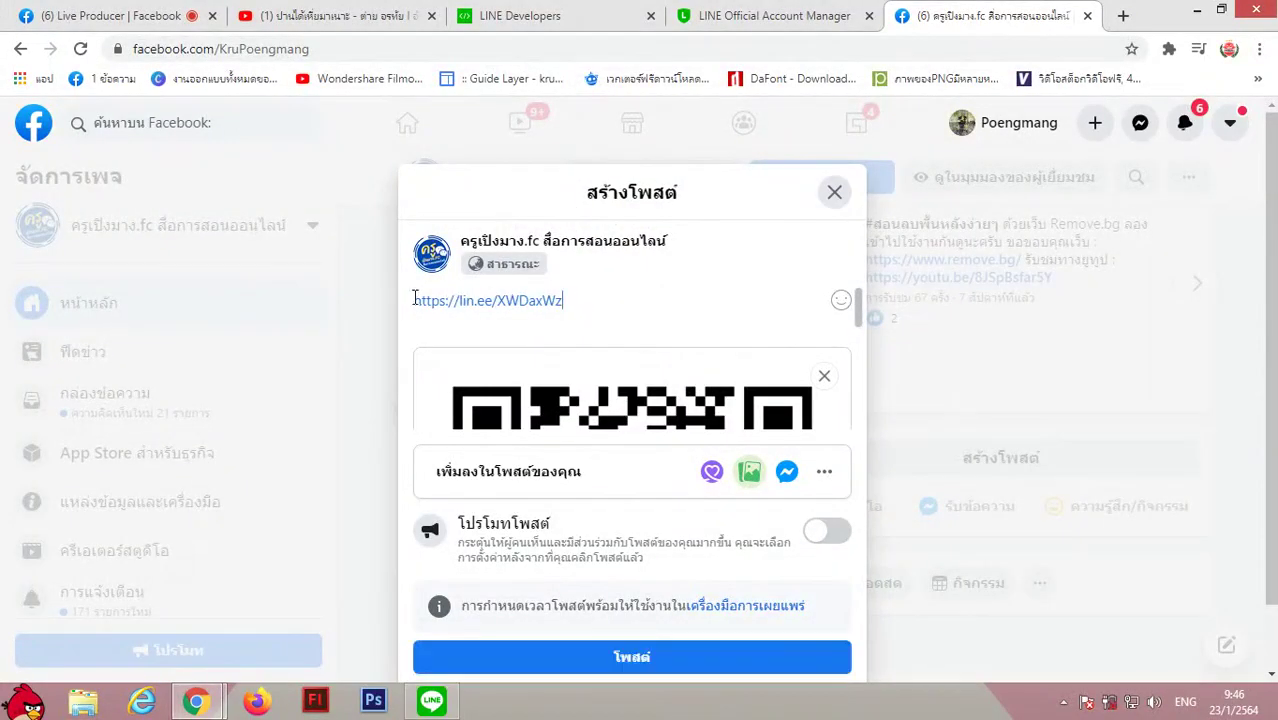
{"action": "key", "text": "Return"}
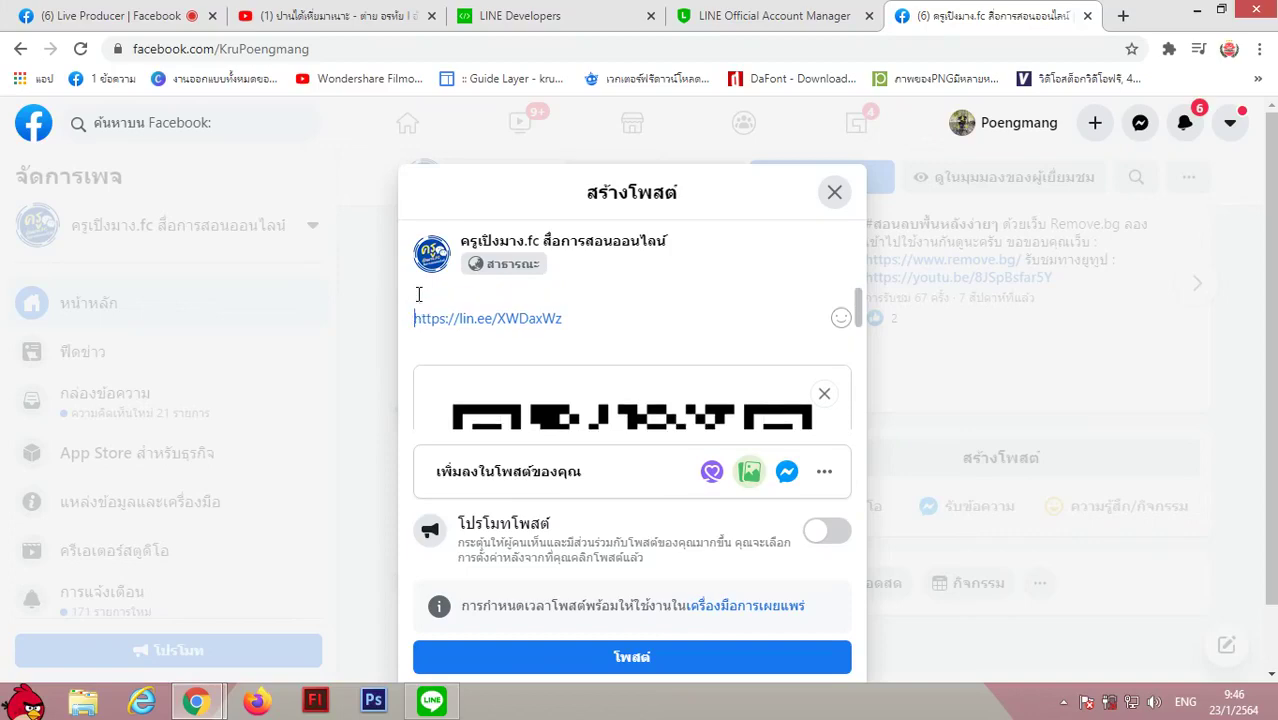
Examine the website add-friend button (เพิ่มเพื่อน) in LINE Official Account Manager, try it out and close that browser tab.
{"action": "left_click", "coordinate": [793, 27]}
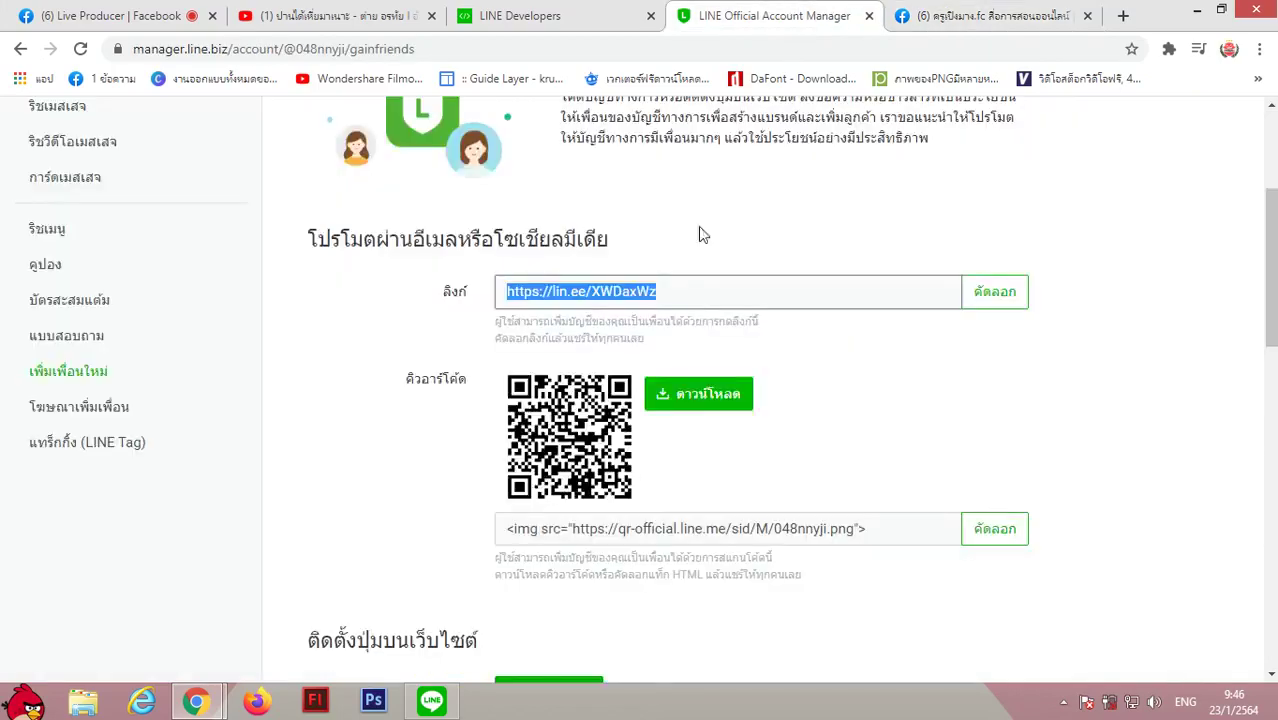
{"action": "scroll", "coordinate": [380, 552], "scroll_direction": "down", "scroll_amount": 3}
{"action": "scroll", "coordinate": [360, 548], "scroll_direction": "down", "scroll_amount": 1}
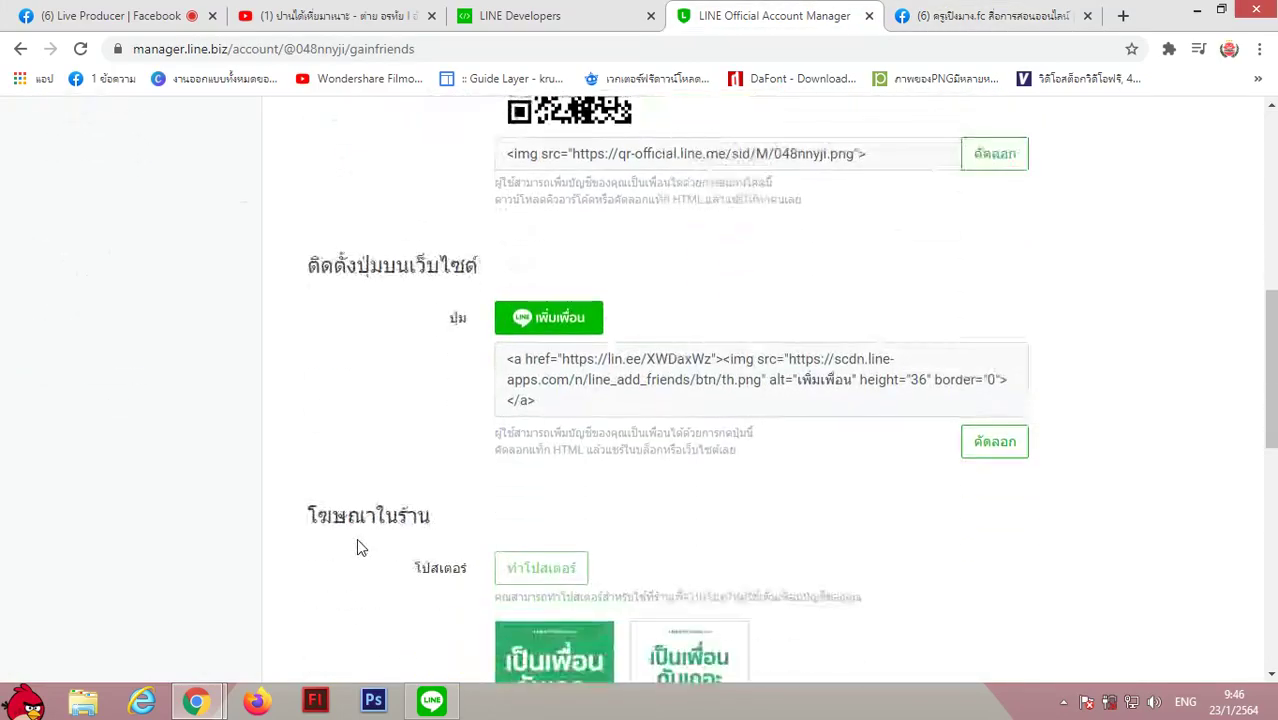
{"action": "left_click", "coordinate": [558, 321]}
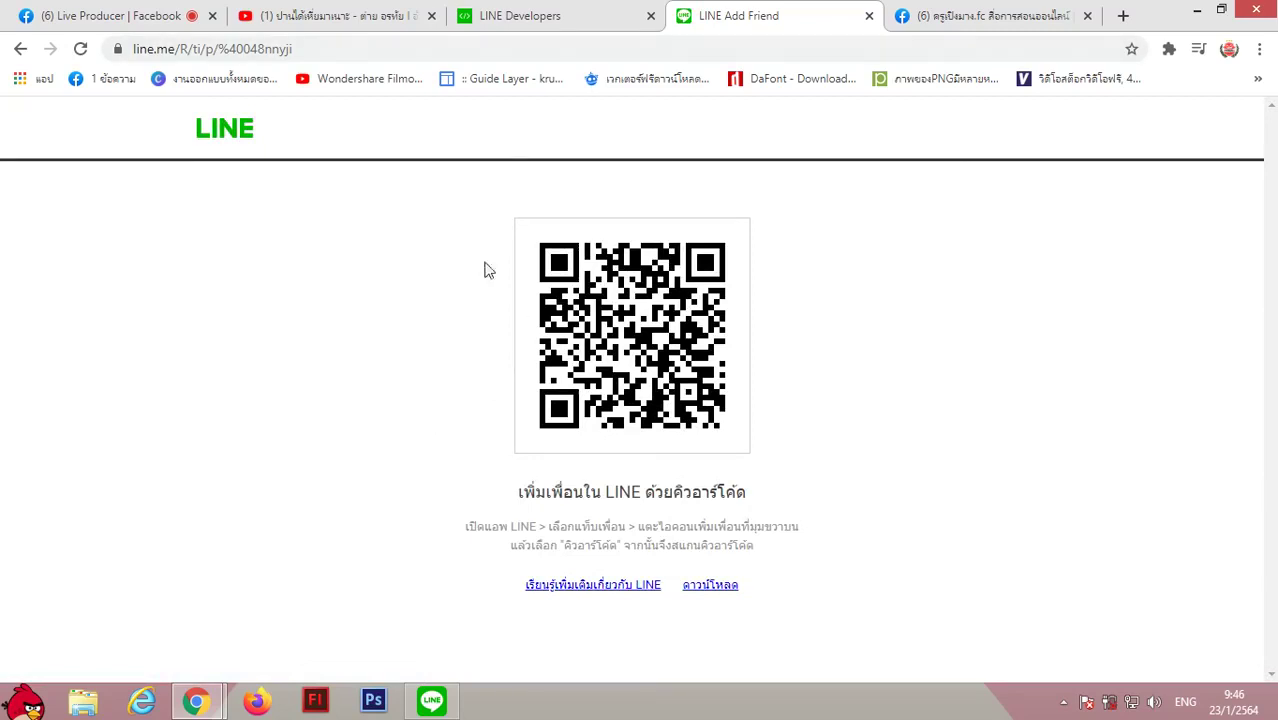
{"action": "left_click", "coordinate": [869, 15]}
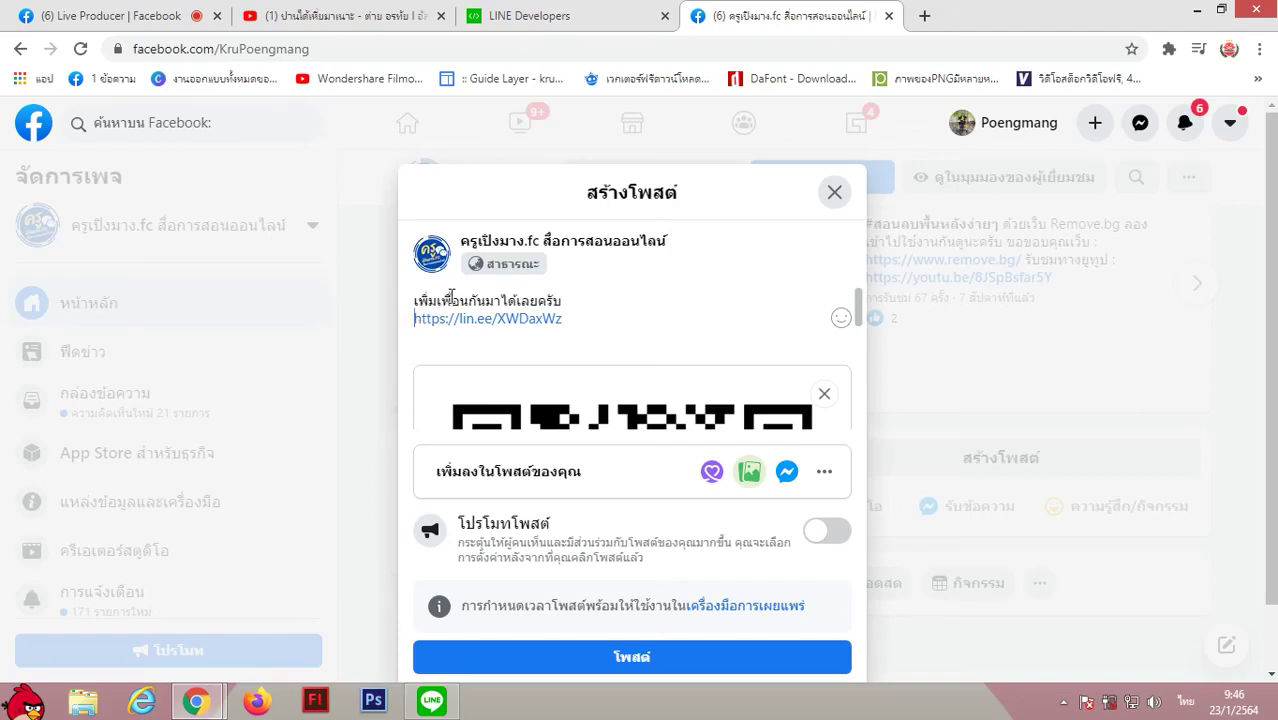
Insert the text "หรือคลิกที่ลิงค์นี้ : " directly before the add-friend link in the post and check the attached QR code.
{"action": "type", "text": "หรือค"}
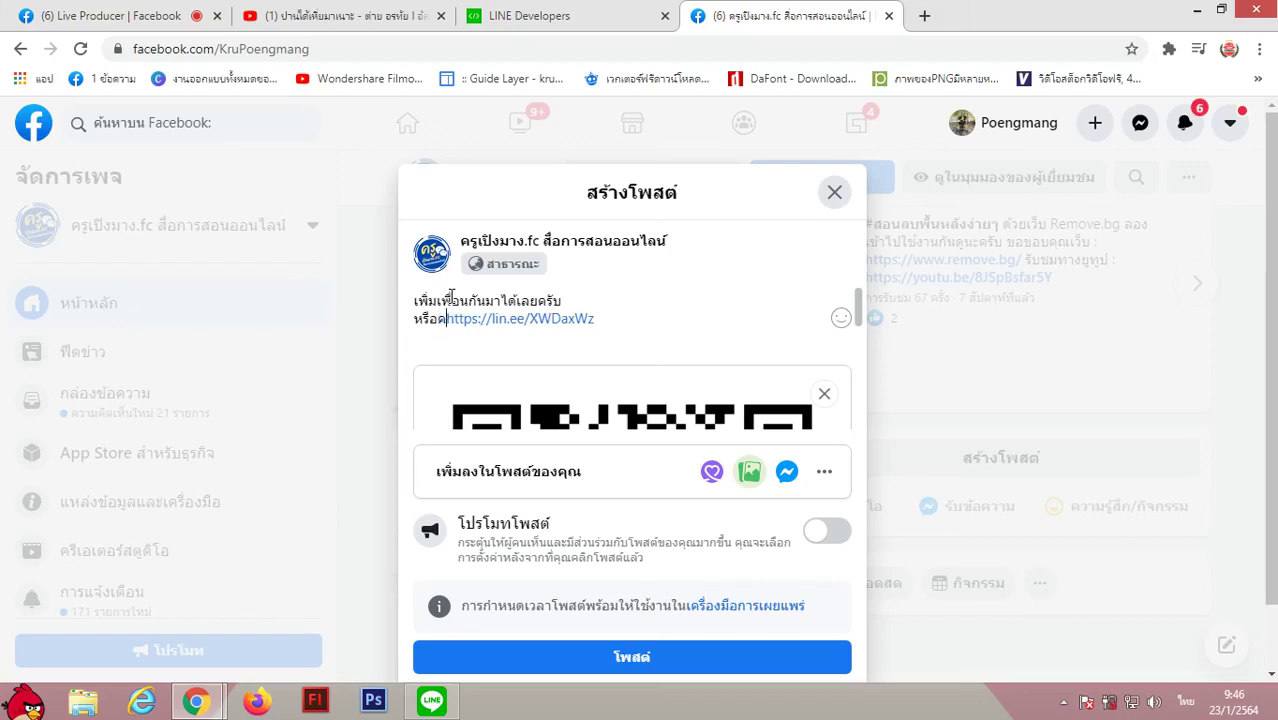
{"action": "type", "text": "ลิกที่"}
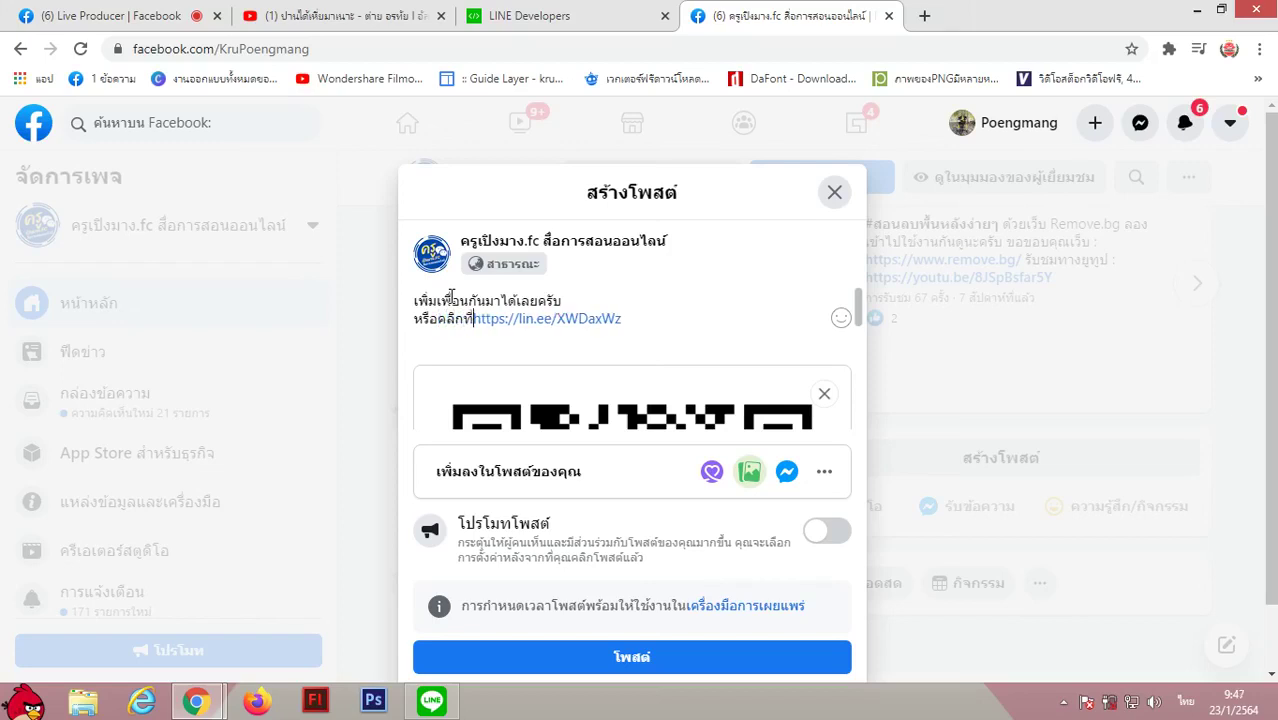
{"action": "type", "text": "ลิง"}
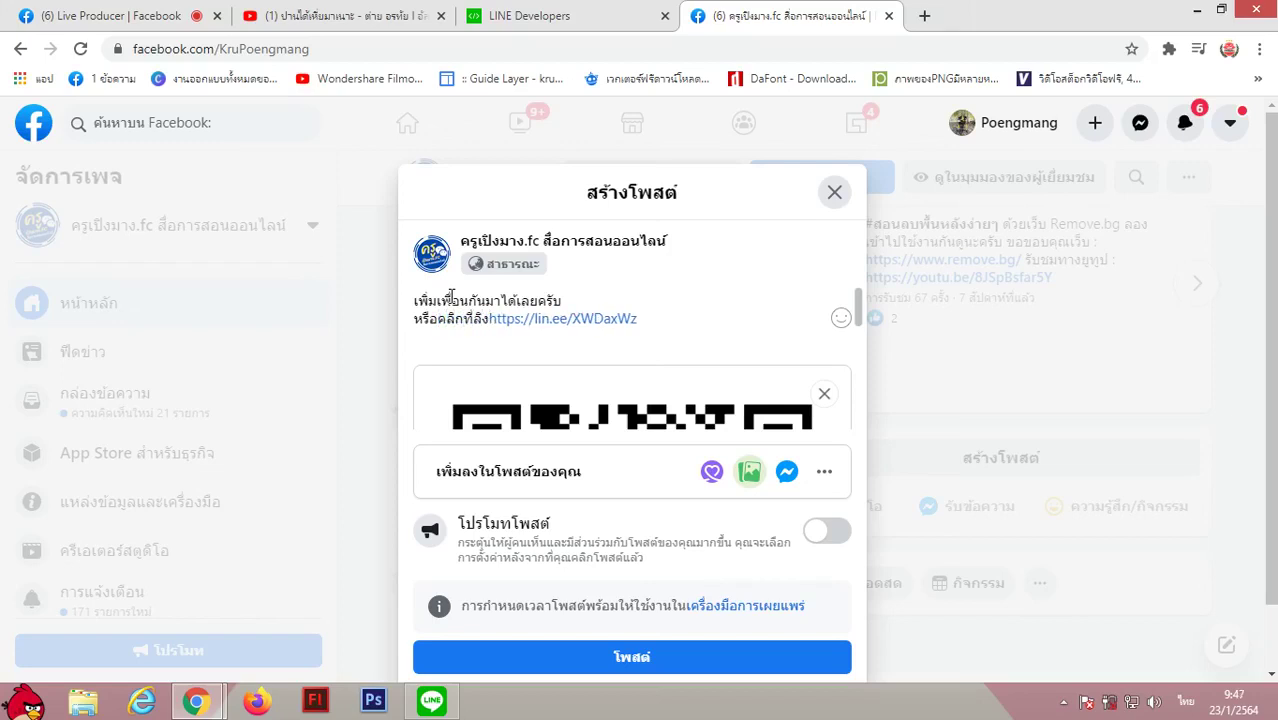
{"action": "type", "text": "ค์น"}
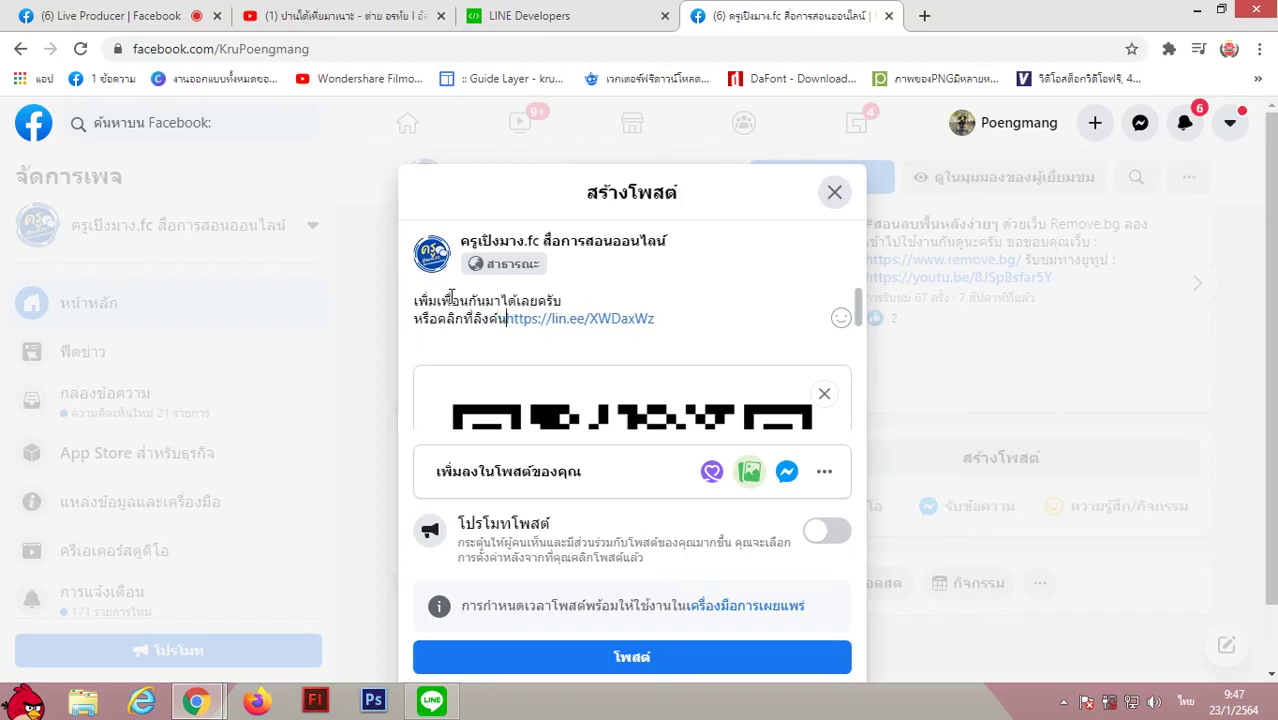
{"action": "type", "text": "ี้ :"}
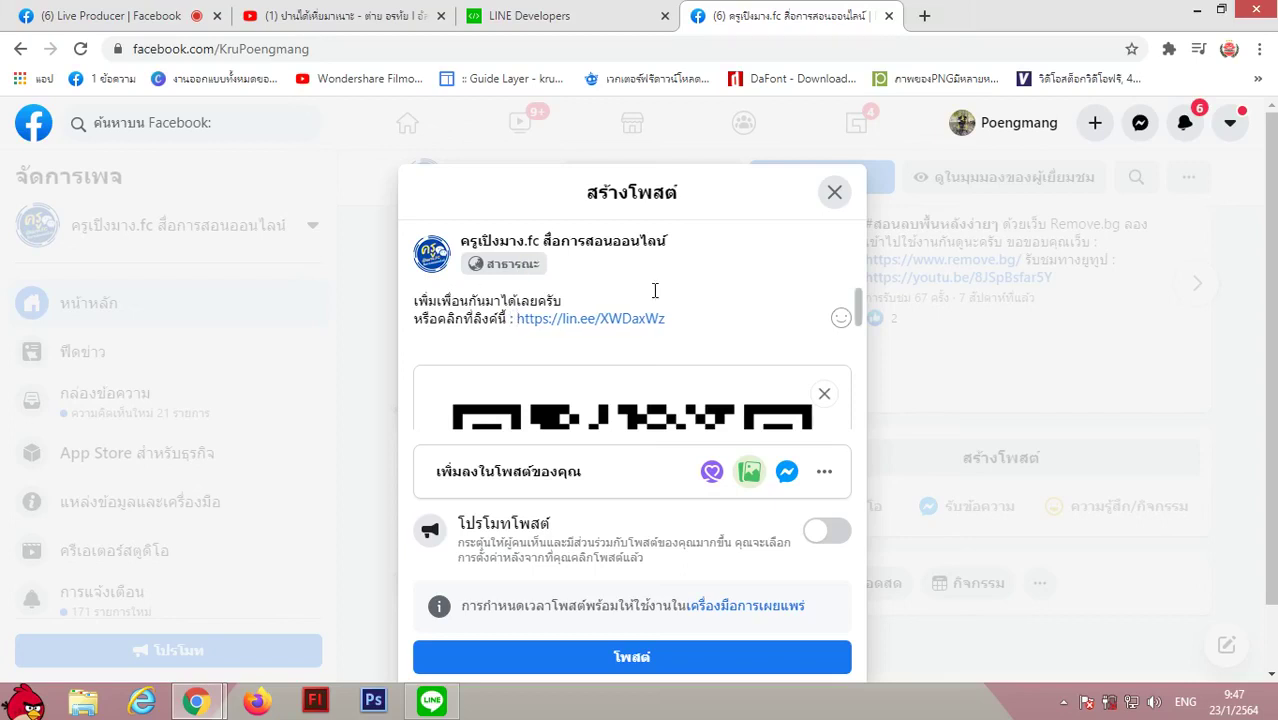
{"action": "scroll", "coordinate": [659, 294], "scroll_direction": "down", "scroll_amount": 3}
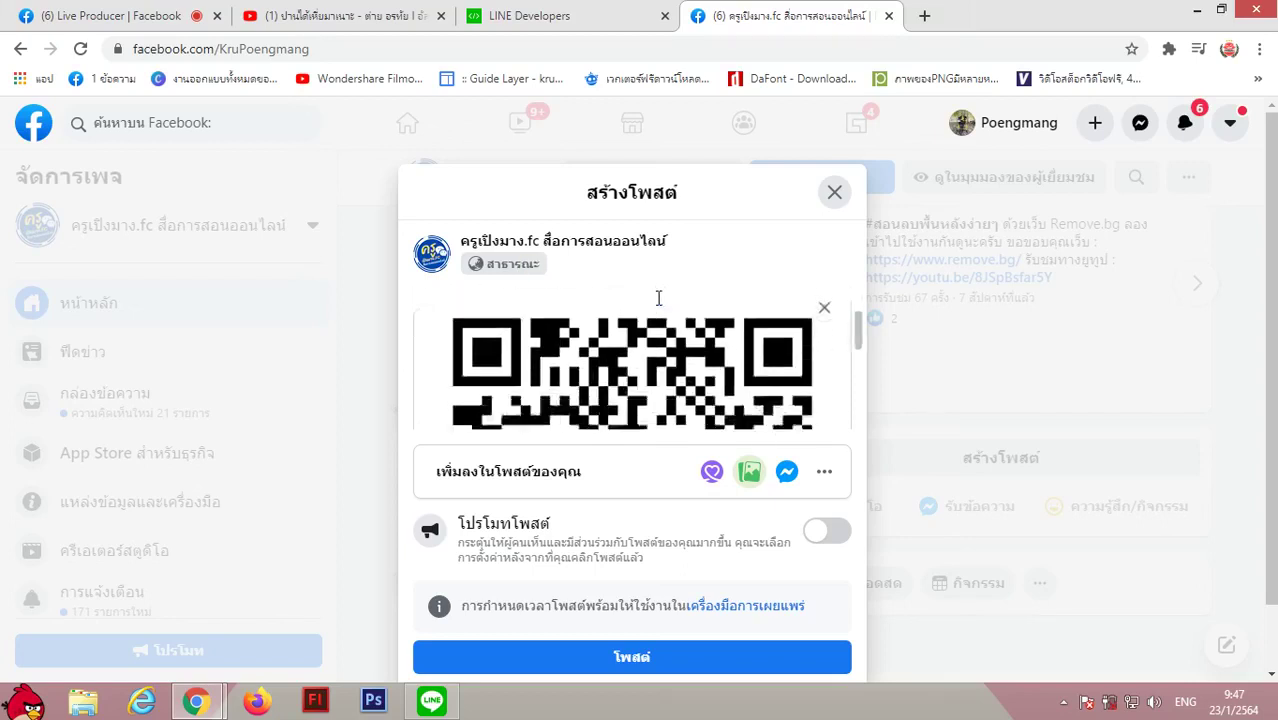
{"action": "scroll", "coordinate": [667, 300], "scroll_direction": "up", "scroll_amount": 3}
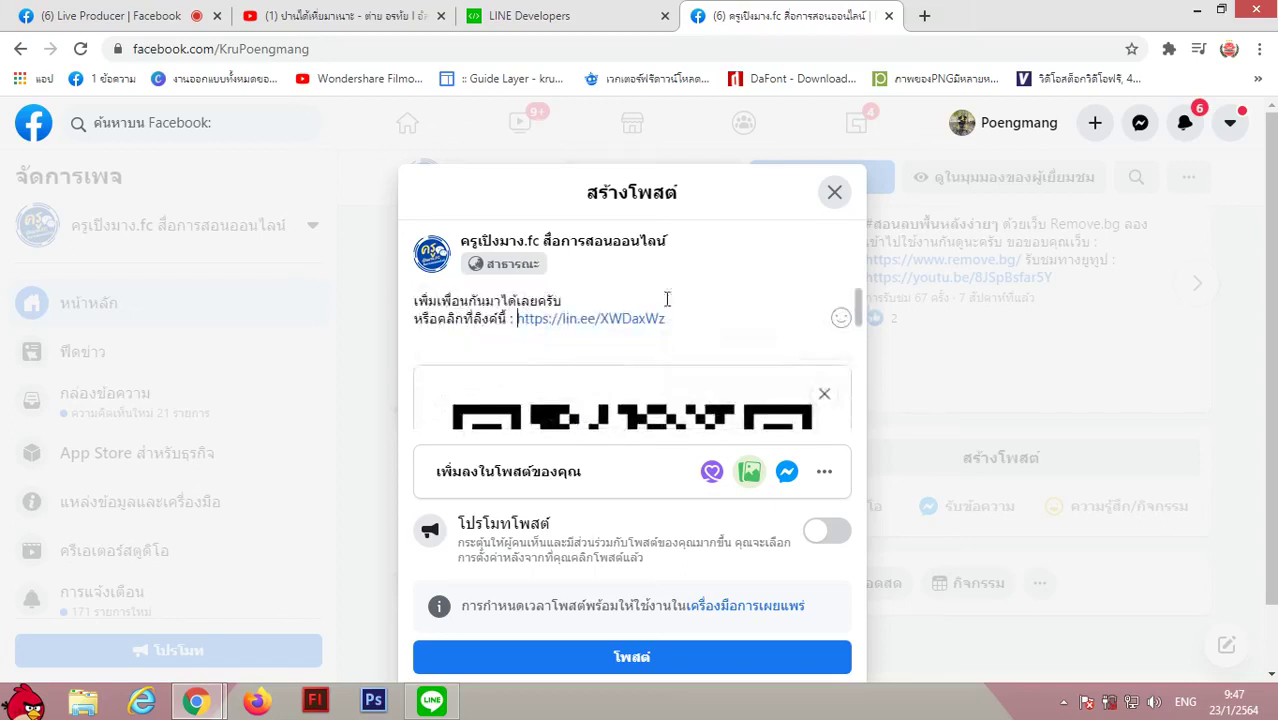